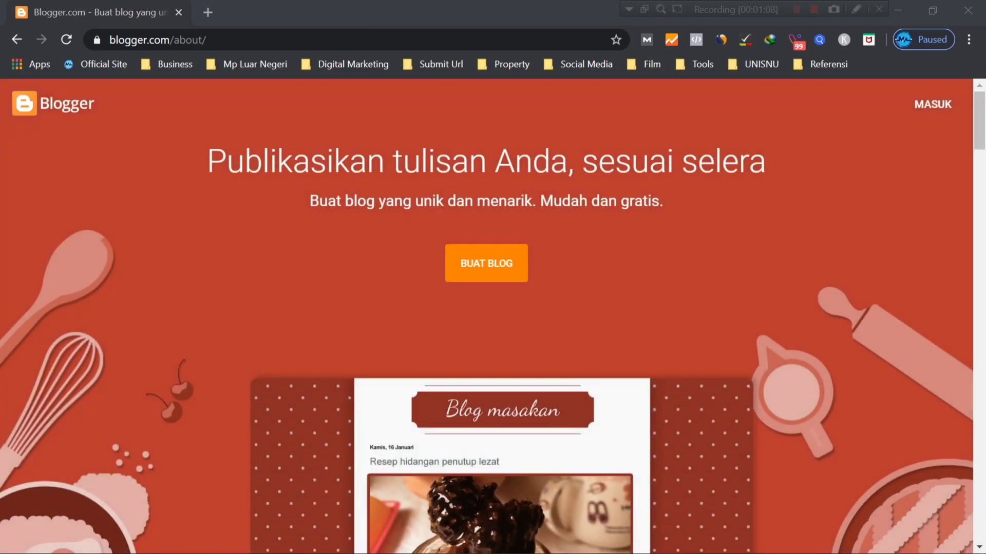
Search Google for "tenunanesia" in a new tab and open the tenunanesia.com website from the results
{"action": "left_click", "coordinate": [208, 12]}
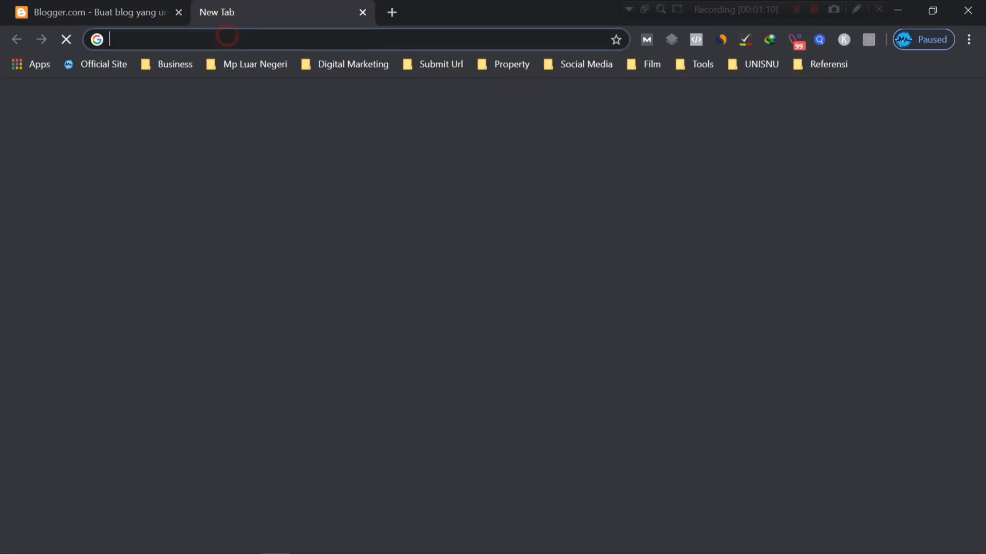
{"action": "type", "text": "tenunanesia"}
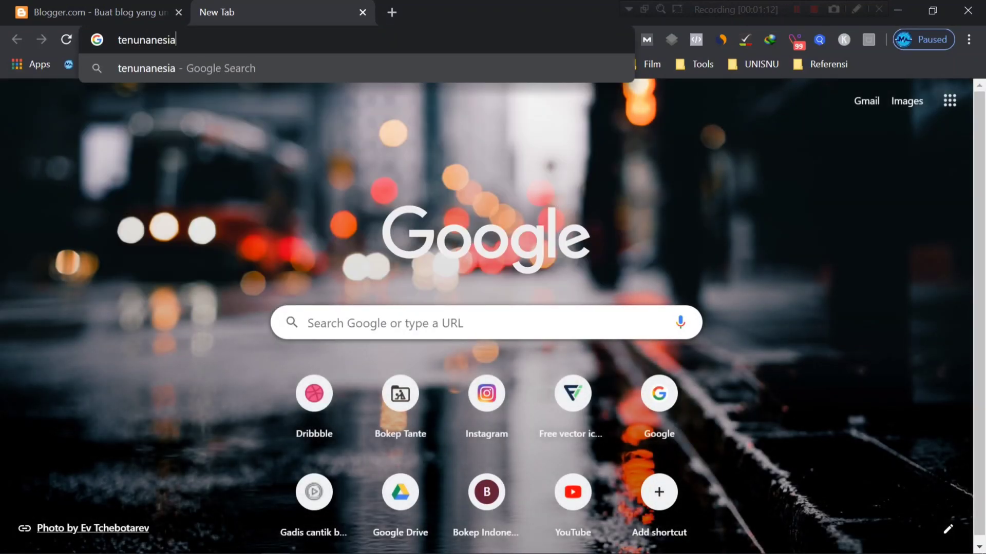
{"action": "key", "text": "Return"}
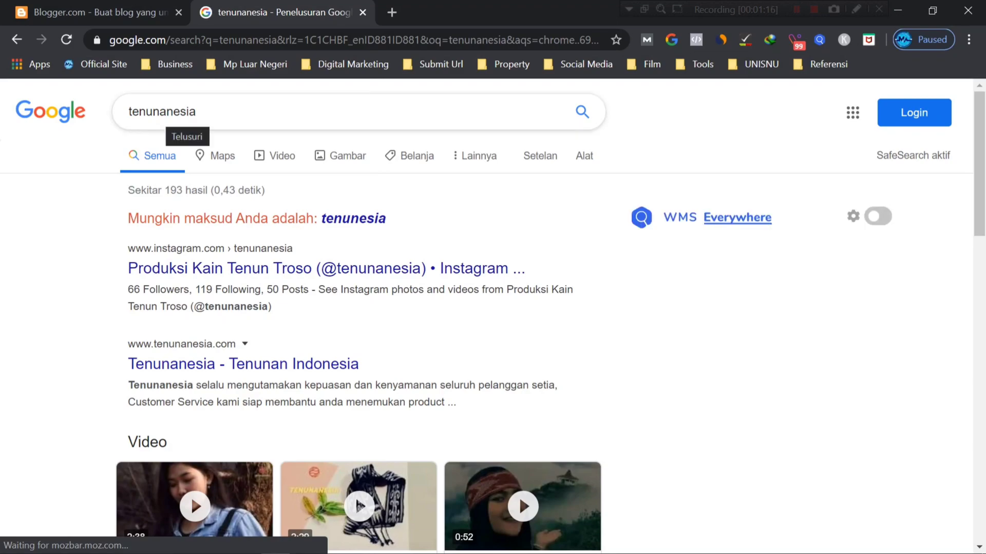
{"action": "scroll", "coordinate": [236, 217], "scroll_direction": "down", "scroll_amount": 3}
{"action": "left_click", "coordinate": [236, 217]}
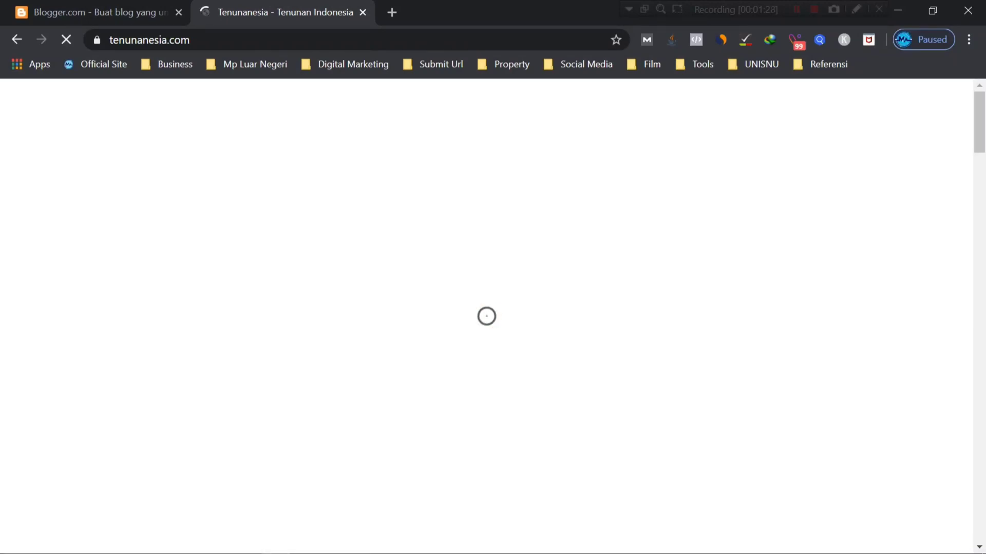
{"action": "left_click", "coordinate": [84, 7]}
{"action": "left_click", "coordinate": [279, 7]}
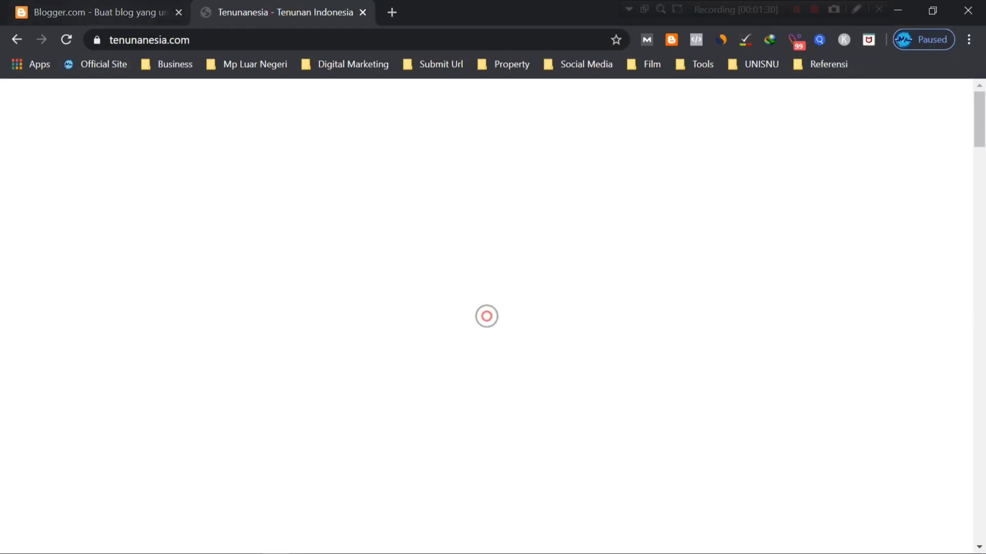
Examine the Tenunanesia homepage, including its product categories, featured bags, service highlights and product sections
{"action": "scroll", "coordinate": [390, 231], "scroll_direction": "down", "scroll_amount": 4}
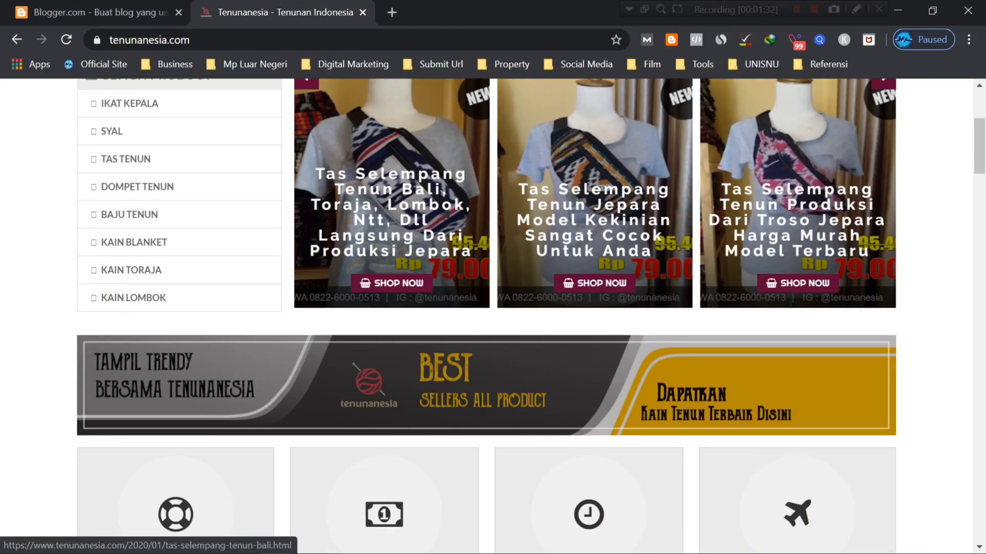
{"action": "scroll", "coordinate": [390, 231], "scroll_direction": "down", "scroll_amount": 20}
{"action": "scroll", "coordinate": [390, 231], "scroll_direction": "down", "scroll_amount": 10}
{"action": "scroll", "coordinate": [391, 231], "scroll_direction": "up", "scroll_amount": 20}
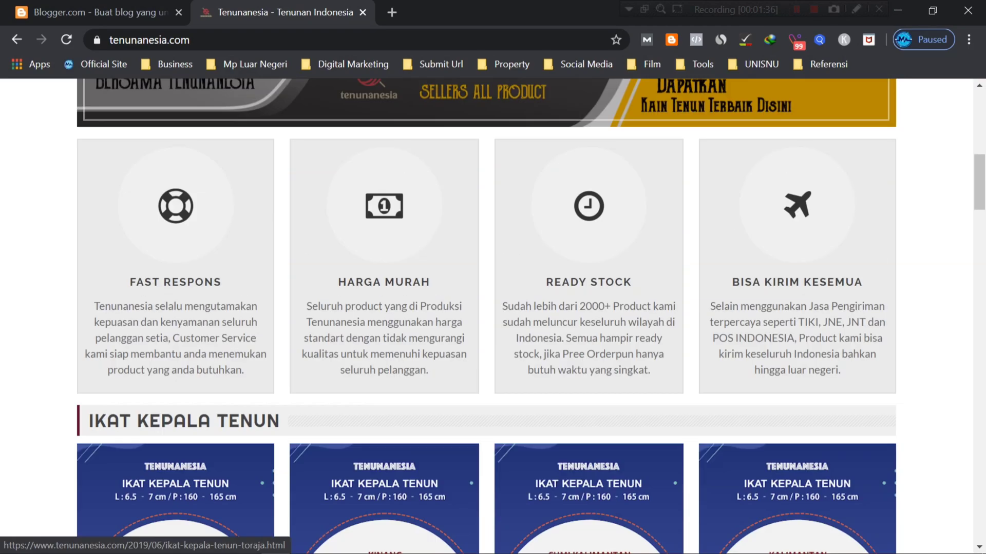
{"action": "scroll", "coordinate": [390, 231], "scroll_direction": "up", "scroll_amount": 7}
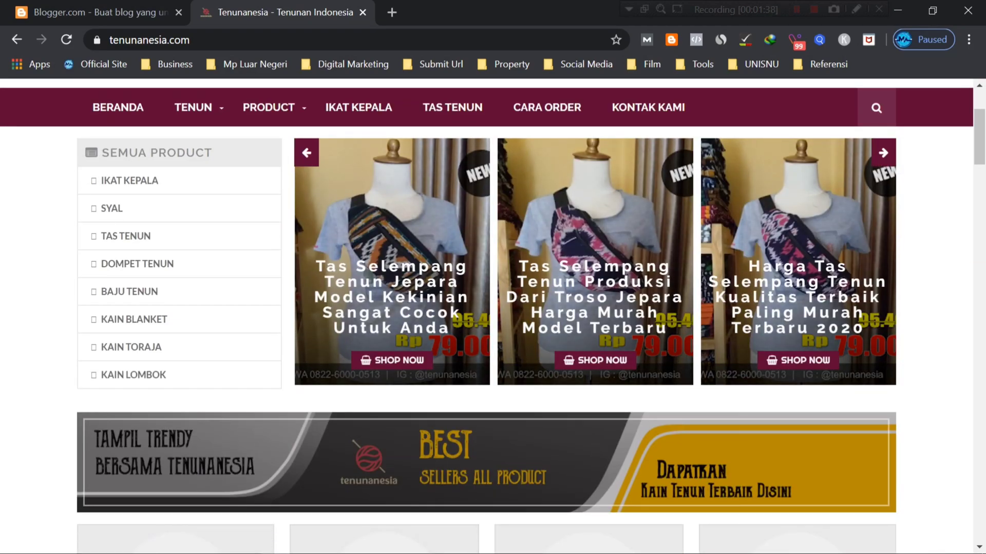
{"action": "scroll", "coordinate": [390, 231], "scroll_direction": "down", "scroll_amount": 3}
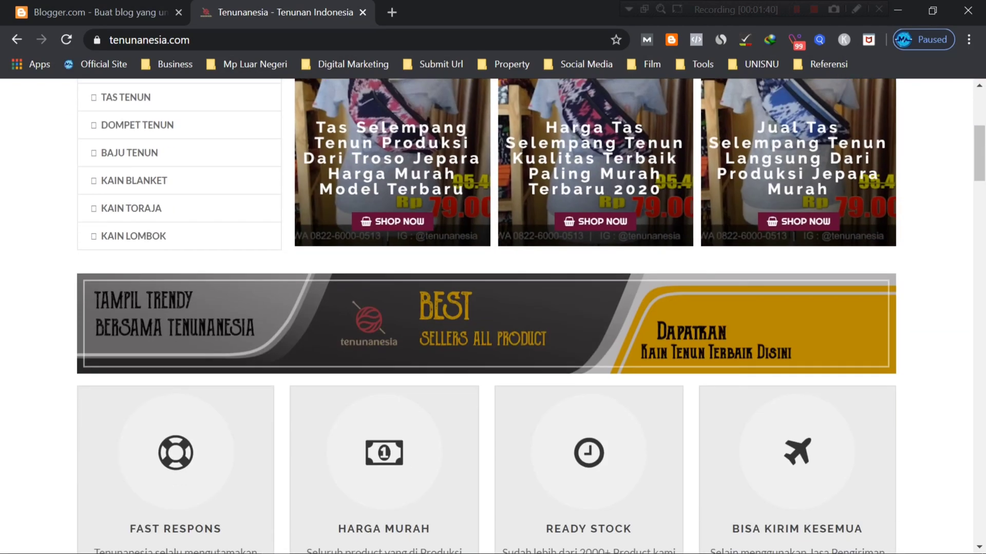
{"action": "scroll", "coordinate": [390, 232], "scroll_direction": "up", "scroll_amount": 5}
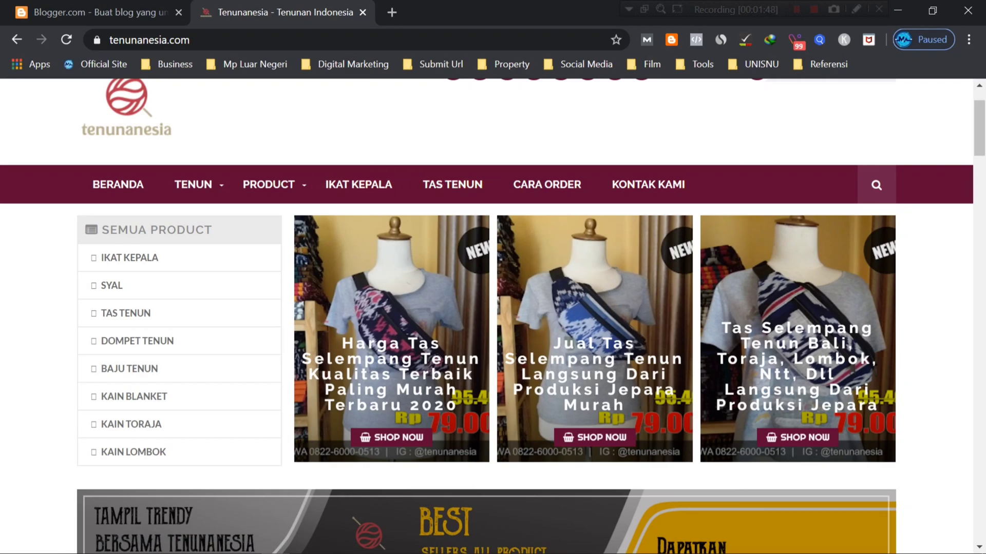
Return to the Blogger start page, begin signing in and choose to use a different Google account
{"action": "left_click", "coordinate": [104, 7]}
{"action": "left_click", "coordinate": [918, 110]}
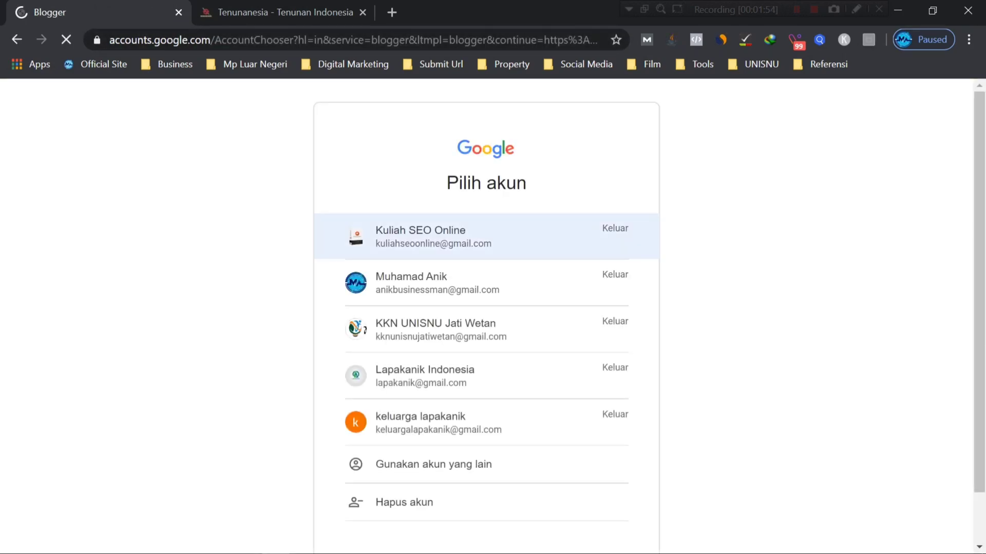
{"action": "left_click", "coordinate": [436, 416]}
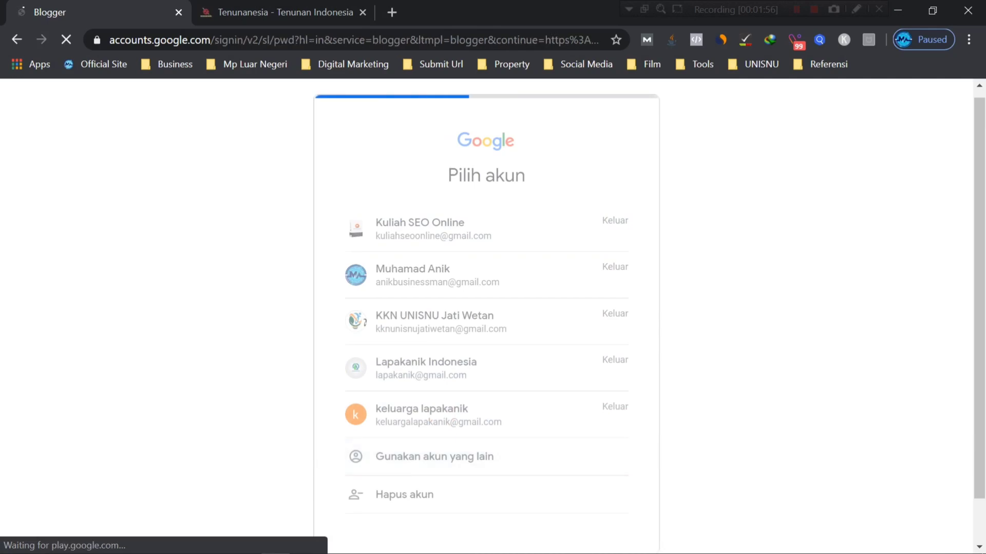
{"action": "left_click", "coordinate": [576, 231]}
{"action": "left_click", "coordinate": [434, 407]}
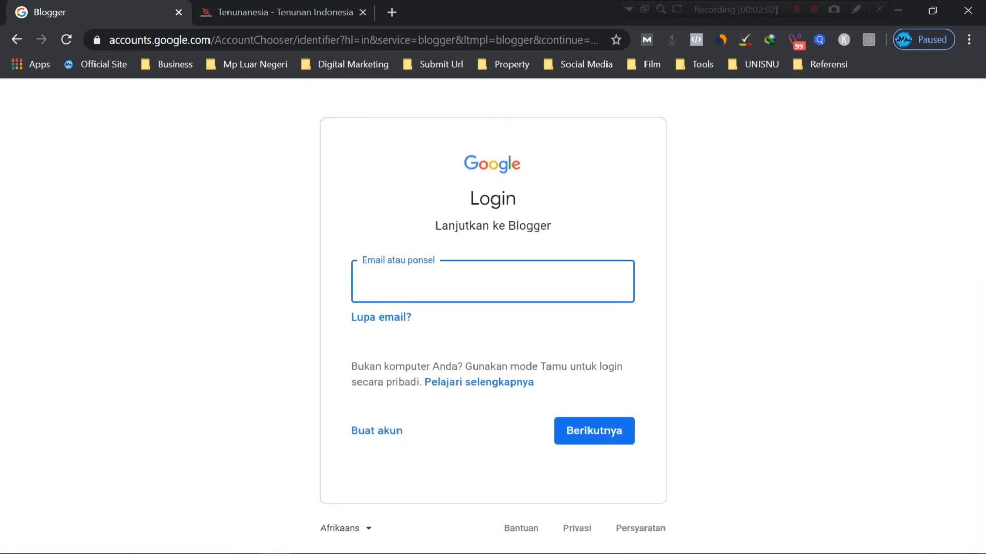
Sign in to Blogger by entering the blog account's e-mail address and account password
{"action": "type", "text": "tenu"}
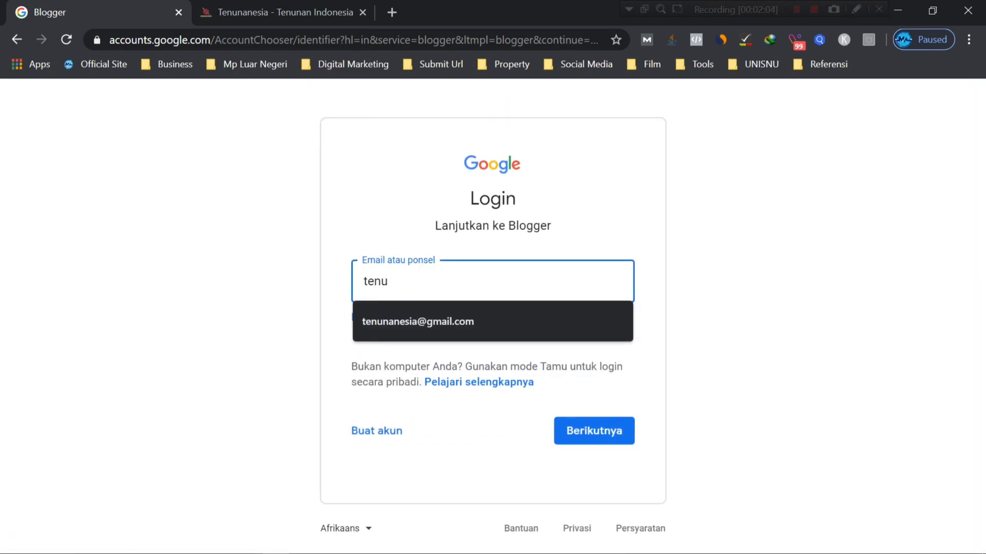
{"action": "left_click", "coordinate": [514, 325]}
{"action": "key", "text": "Return"}
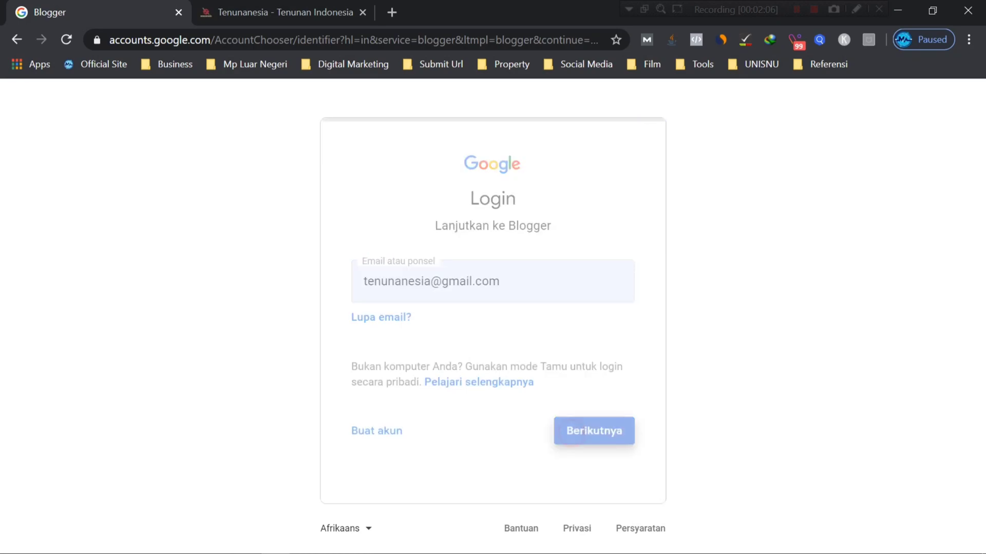
{"action": "type", "text": "•••"}
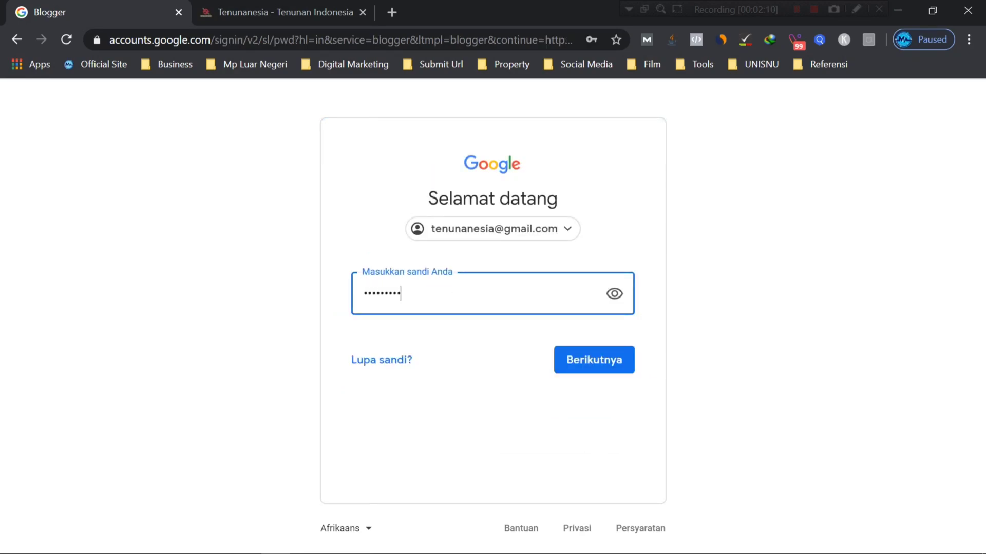
{"action": "key", "text": "Return"}
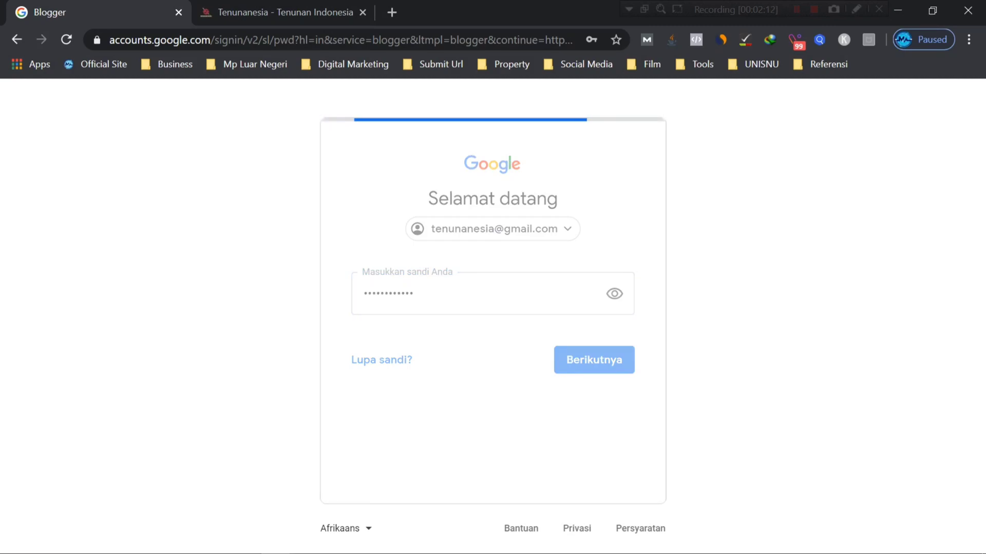
{"action": "left_click", "coordinate": [247, 12]}
{"action": "left_click", "coordinate": [120, 4]}
{"action": "left_click", "coordinate": [278, 2]}
{"action": "left_click", "coordinate": [109, 2]}
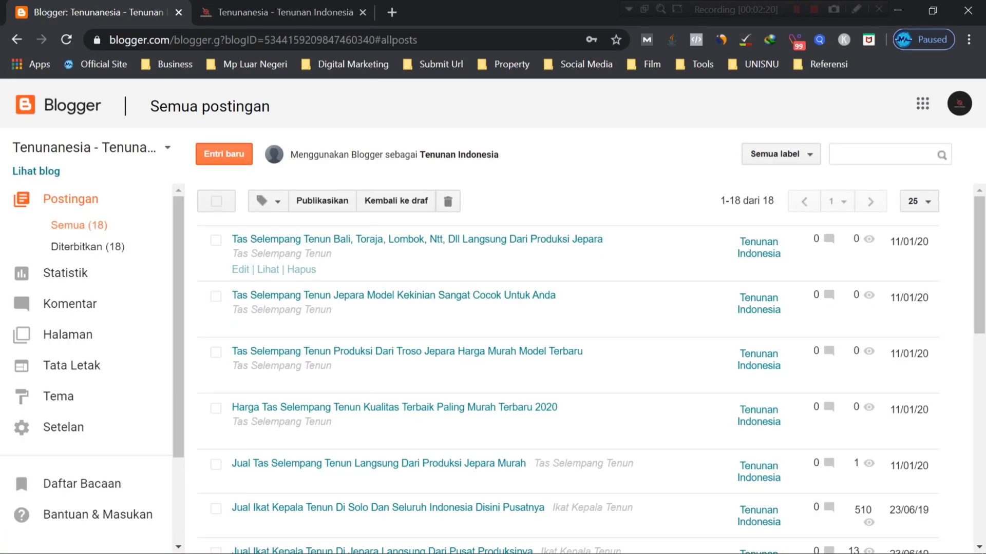
Look through the blog's list of all posts, checking their titles, labels, view counts and dates
{"action": "scroll", "coordinate": [565, 369], "scroll_direction": "down", "scroll_amount": 3}
{"action": "scroll", "coordinate": [564, 308], "scroll_direction": "down", "scroll_amount": 3}
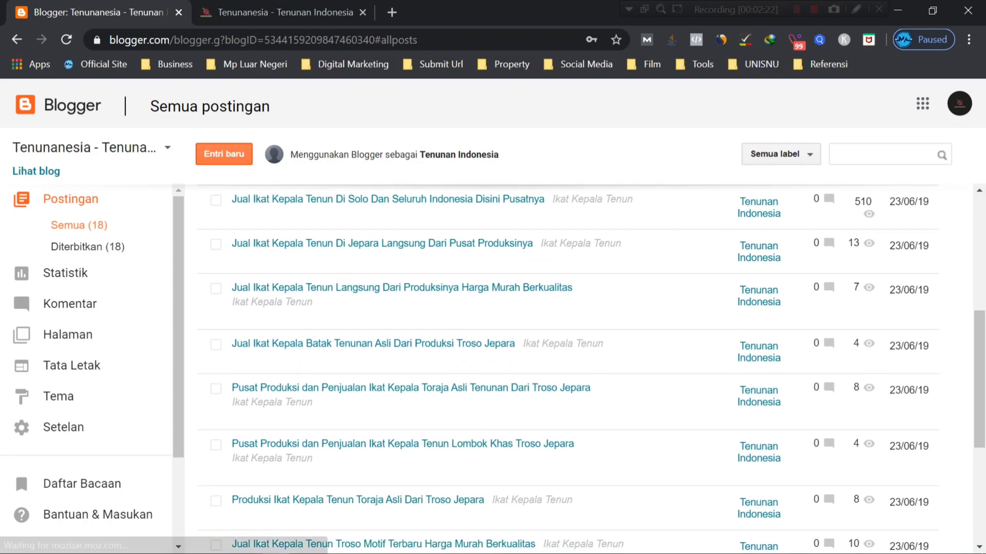
{"action": "scroll", "coordinate": [564, 308], "scroll_direction": "up", "scroll_amount": 5}
{"action": "scroll", "coordinate": [565, 308], "scroll_direction": "down", "scroll_amount": 8}
{"action": "scroll", "coordinate": [565, 441], "scroll_direction": "down", "scroll_amount": 2}
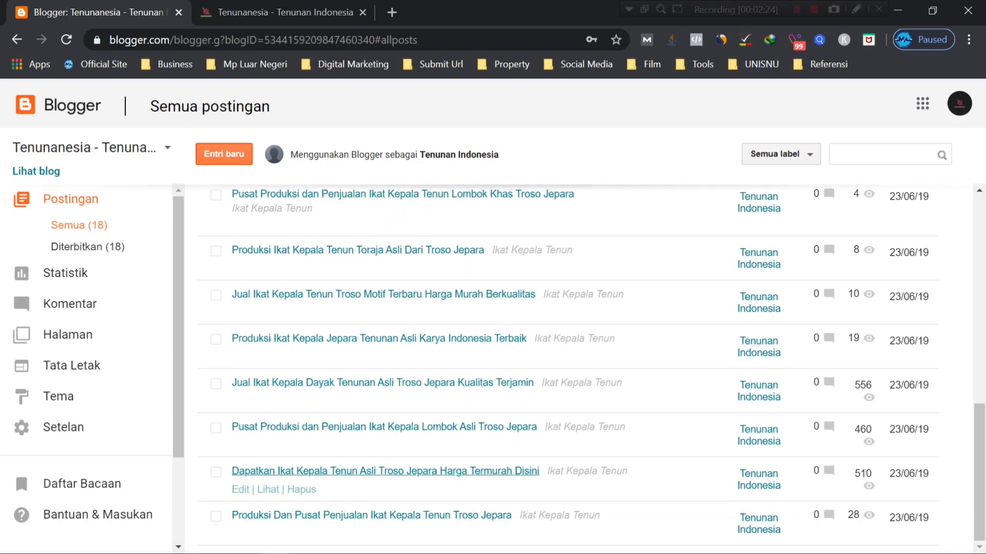
{"action": "scroll", "coordinate": [565, 462], "scroll_direction": "up", "scroll_amount": 2}
{"action": "scroll", "coordinate": [565, 482], "scroll_direction": "down", "scroll_amount": 2}
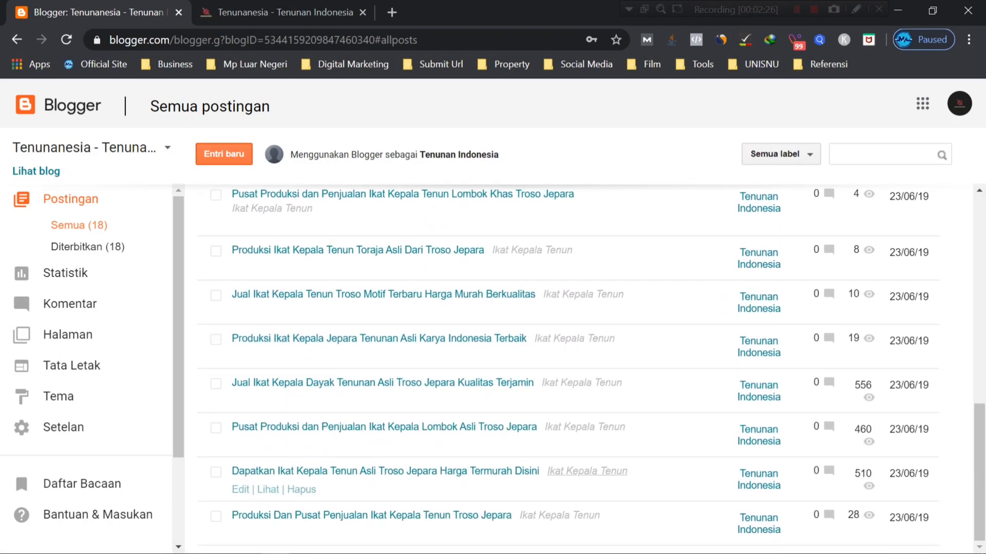
{"action": "scroll", "coordinate": [565, 462], "scroll_direction": "up", "scroll_amount": 10}
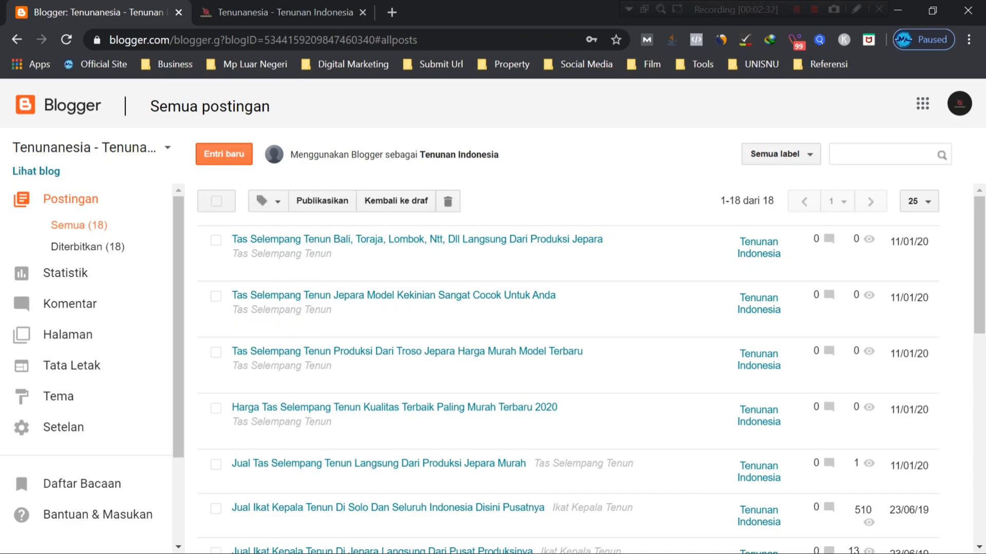
{"action": "scroll", "coordinate": [565, 287], "scroll_direction": "down", "scroll_amount": 2}
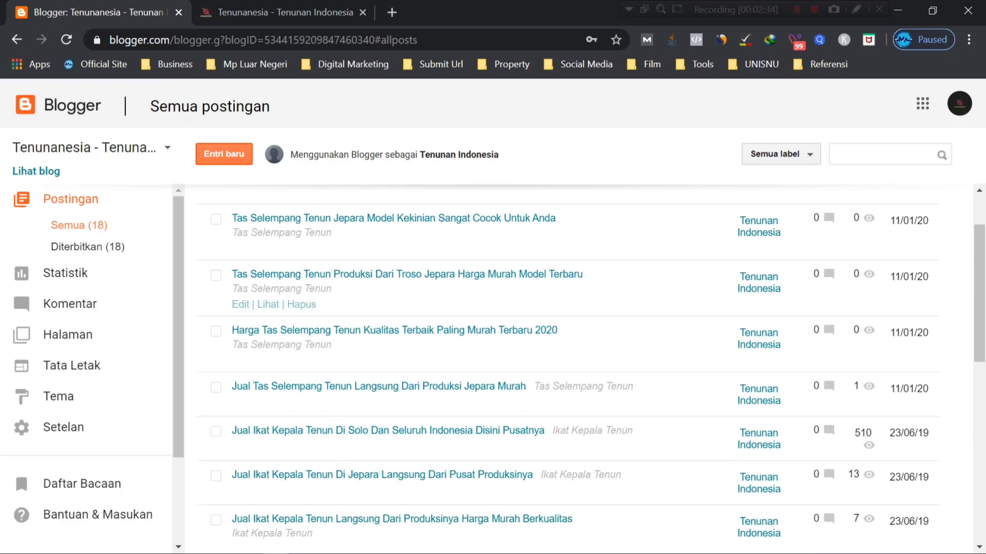
{"action": "scroll", "coordinate": [565, 277], "scroll_direction": "down", "scroll_amount": 2}
{"action": "scroll", "coordinate": [564, 308], "scroll_direction": "down", "scroll_amount": 1}
{"action": "scroll", "coordinate": [565, 328], "scroll_direction": "up", "scroll_amount": 3}
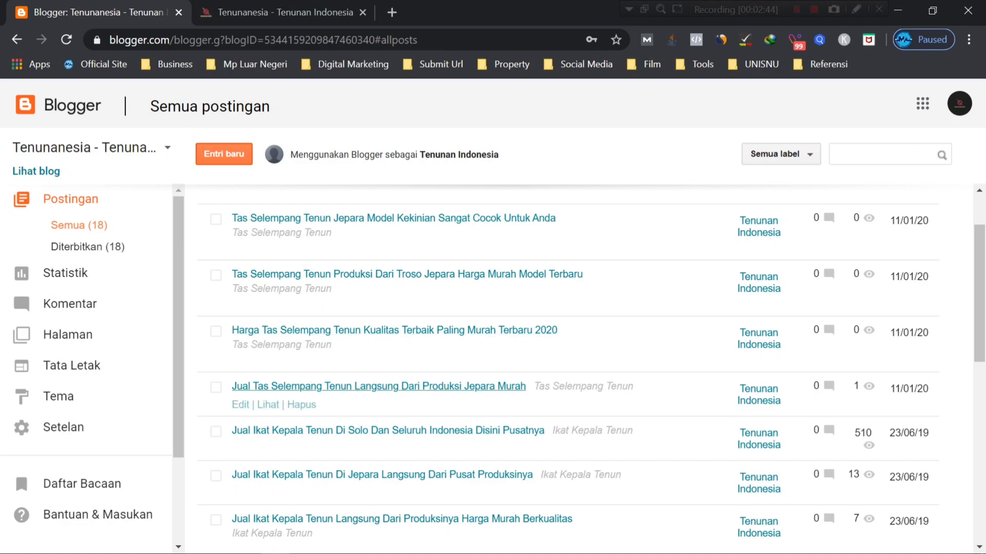
View the post "Jual Tas Selempang Tenun Langsung Dari Produksi Jepara Murah" in a new tab and examine its product page
{"action": "scroll", "coordinate": [302, 338], "scroll_direction": "down", "scroll_amount": 1}
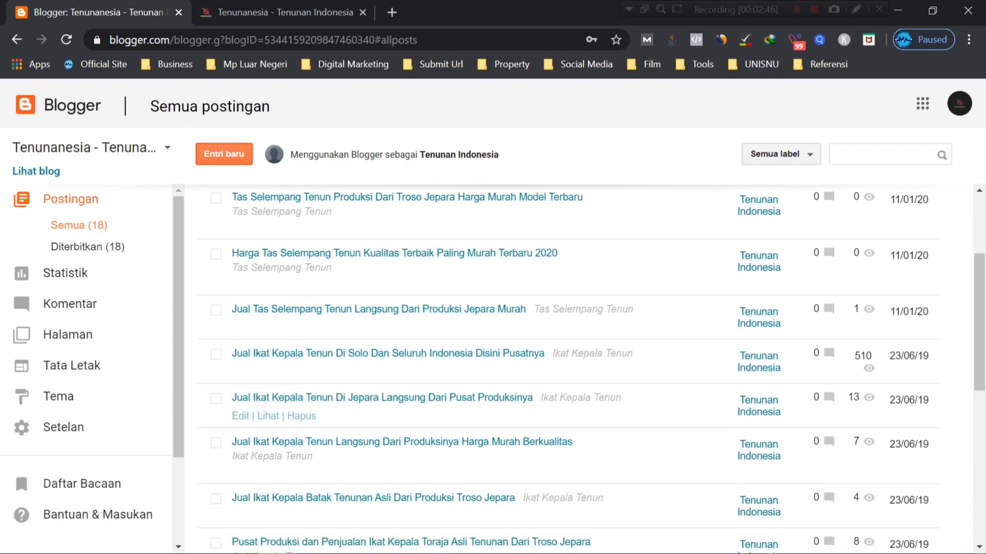
{"action": "right_click", "coordinate": [264, 327]}
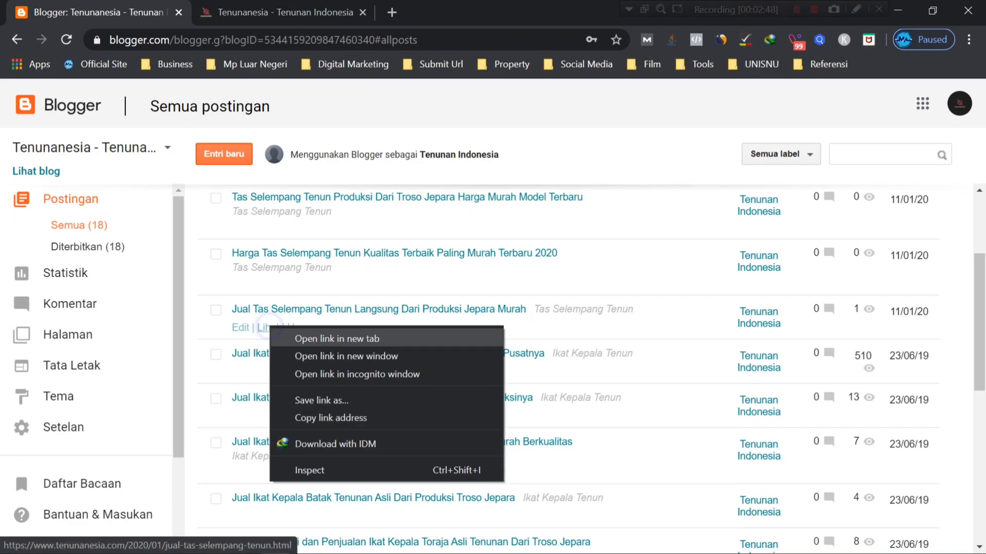
{"action": "left_click", "coordinate": [298, 337]}
{"action": "left_click", "coordinate": [273, 10]}
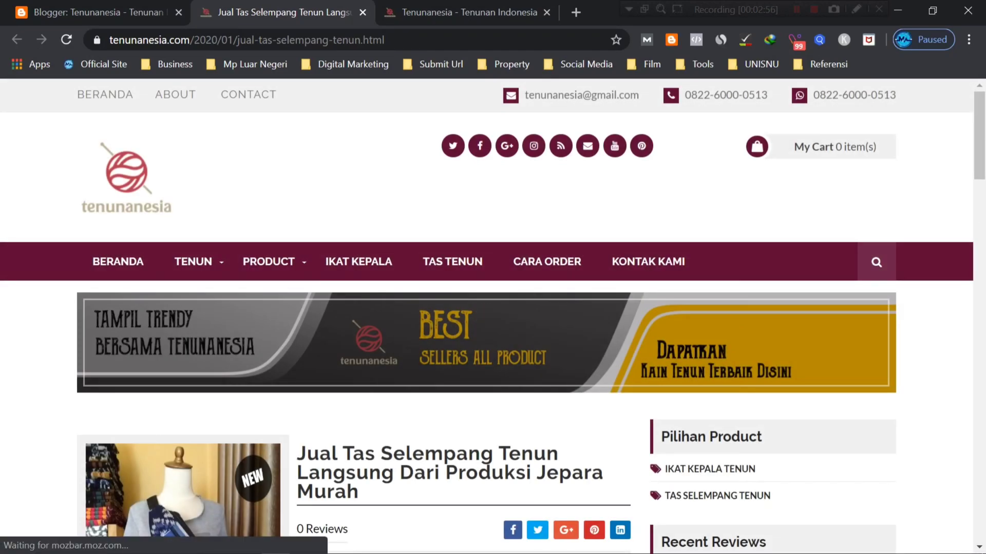
{"action": "scroll", "coordinate": [513, 308], "scroll_direction": "down", "scroll_amount": 10}
{"action": "scroll", "coordinate": [354, 315], "scroll_direction": "down", "scroll_amount": 4}
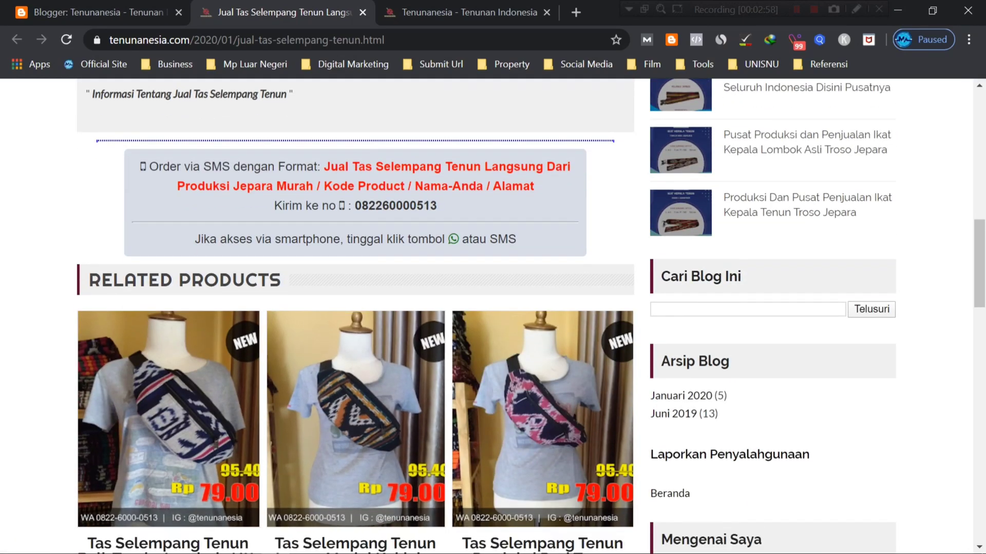
{"action": "scroll", "coordinate": [354, 315], "scroll_direction": "up", "scroll_amount": 5}
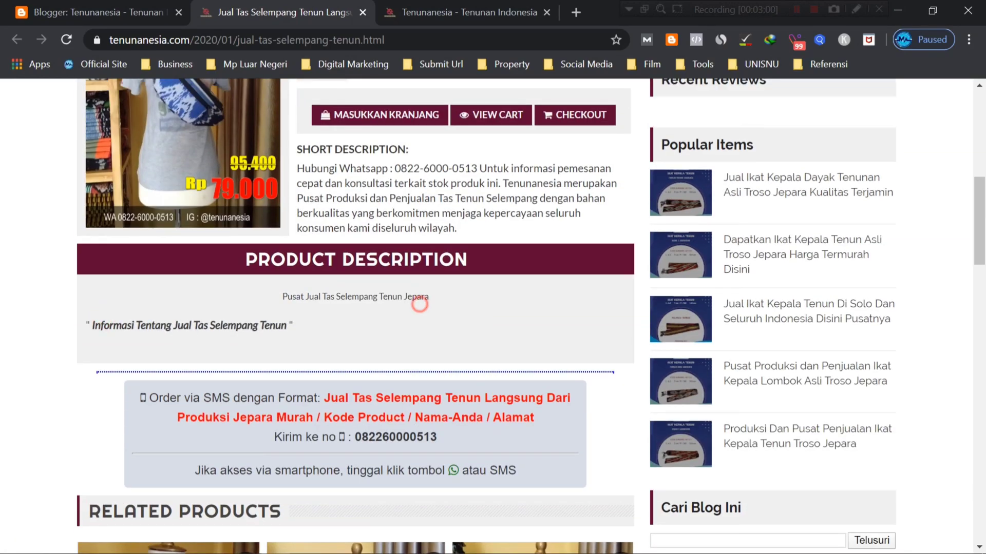
{"action": "scroll", "coordinate": [419, 304], "scroll_direction": "up", "scroll_amount": 4}
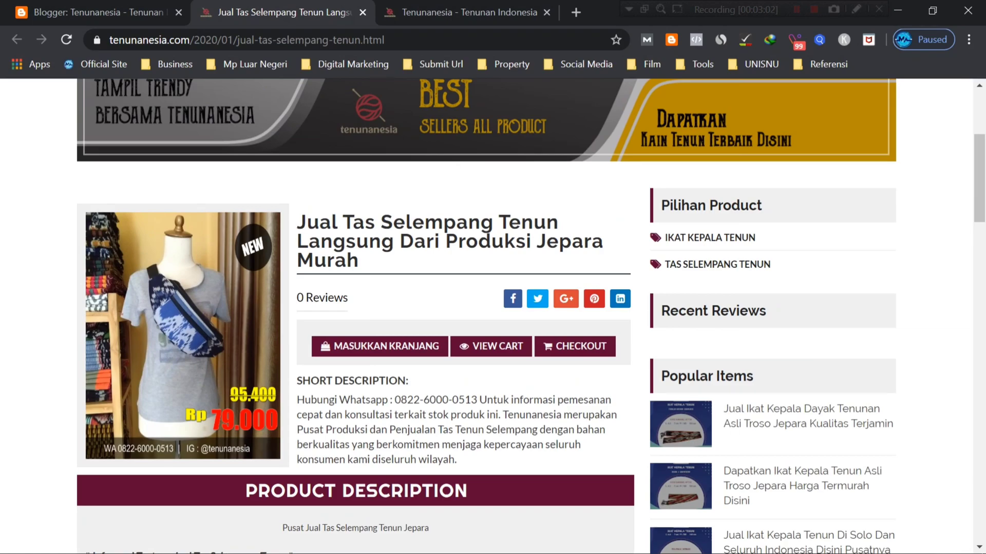
{"action": "scroll", "coordinate": [420, 305], "scroll_direction": "down", "scroll_amount": 2}
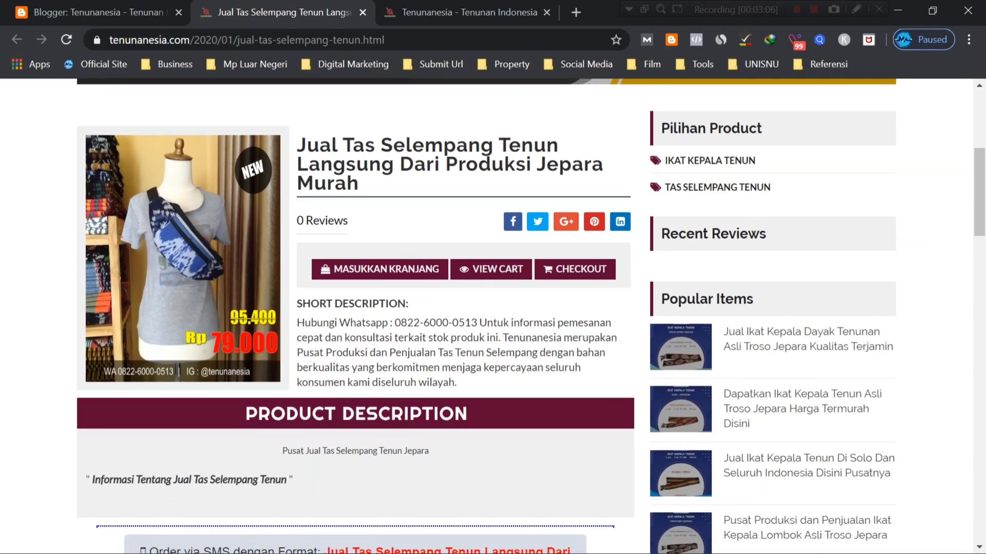
Return to the post list and open the "Jual Tas Selempang Tenun Langsung Dari Produksi Jepara Murah" post for editing
{"action": "left_click", "coordinate": [37, 16]}
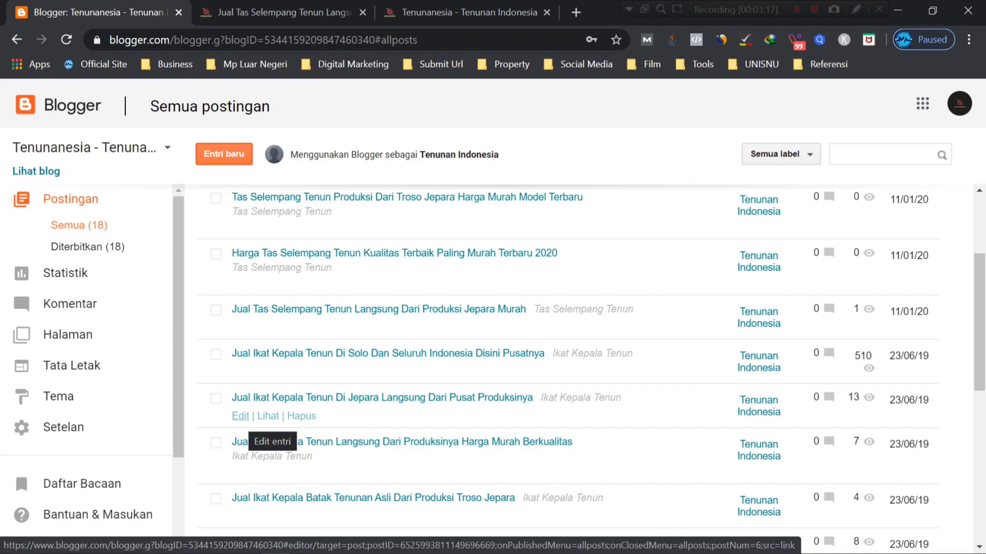
{"action": "left_click", "coordinate": [240, 328]}
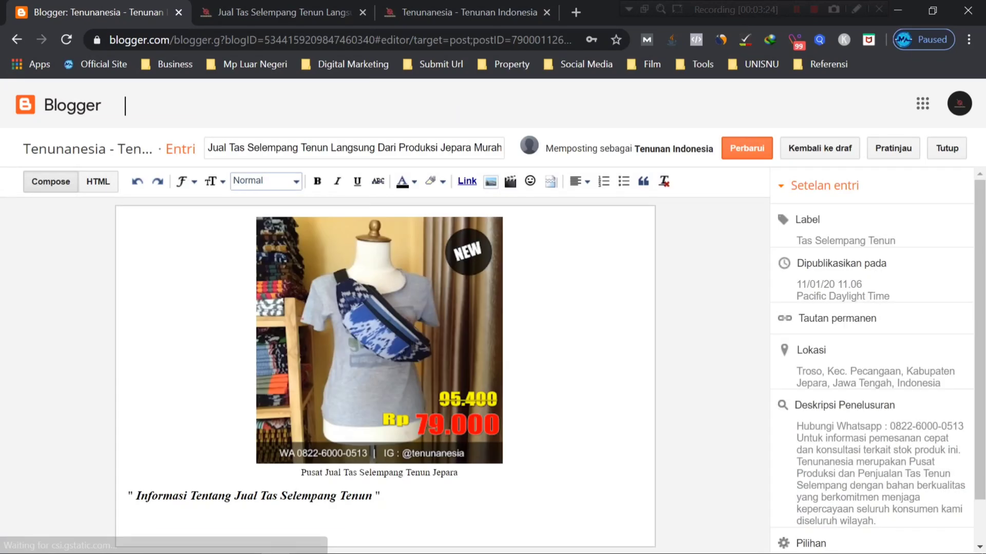
{"action": "left_click", "coordinate": [547, 359]}
{"action": "left_click", "coordinate": [356, 381]}
{"action": "left_click", "coordinate": [554, 340]}
{"action": "left_click", "coordinate": [359, 388]}
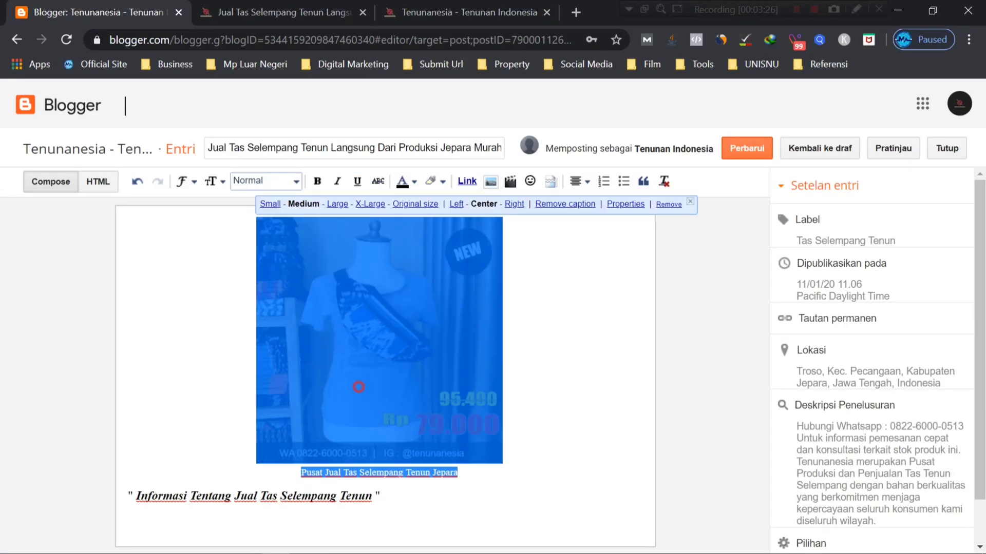
{"action": "left_click", "coordinate": [517, 359]}
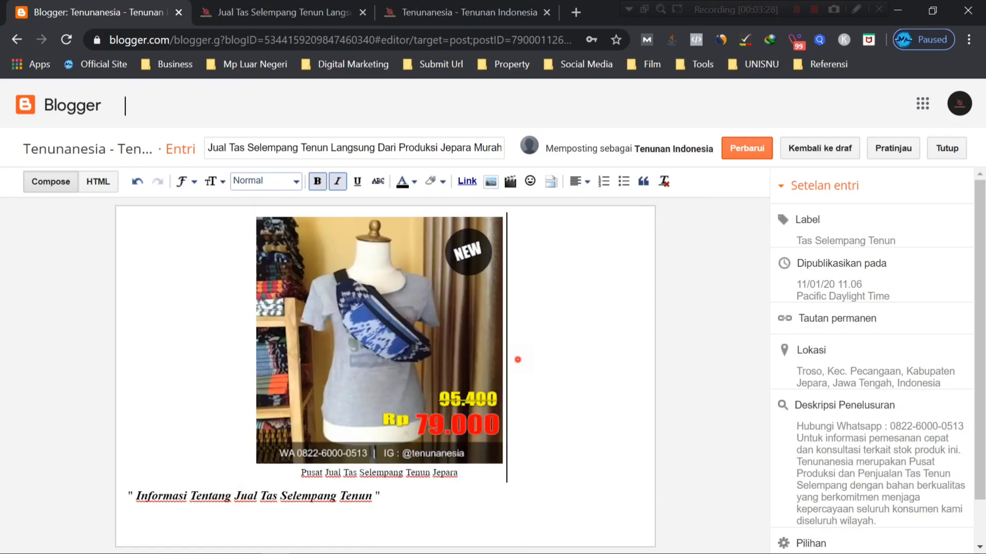
Delete all the content from the post body, including the product image, its caption and the text below it
{"action": "key", "text": "ctrl+a"}
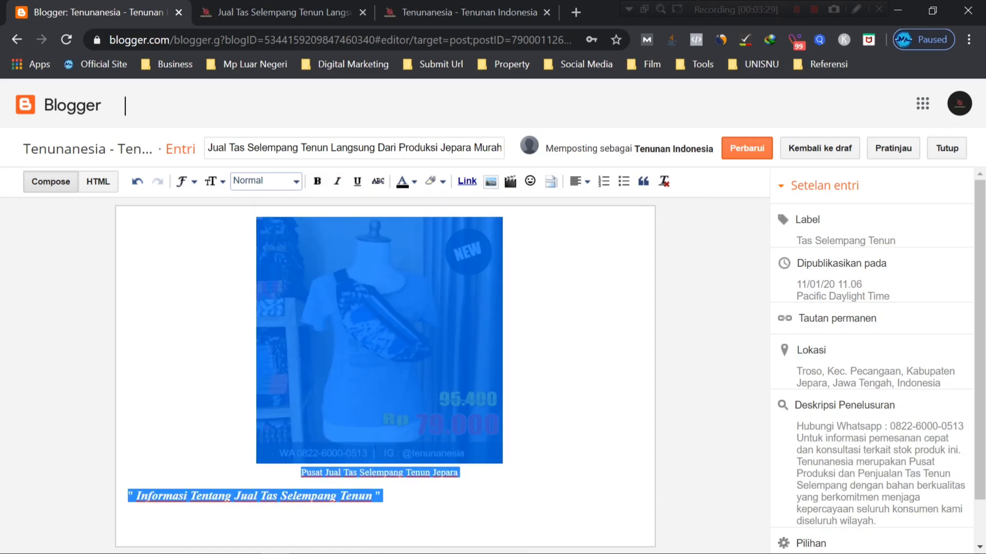
{"action": "key", "text": "Delete"}
{"action": "left_click", "coordinate": [455, 277]}
Copy "Jual Tas Selempang Tenun" from the post title and search Google for it in a new browser tab
{"action": "left_click", "coordinate": [388, 148]}
{"action": "left_click", "coordinate": [336, 141]}
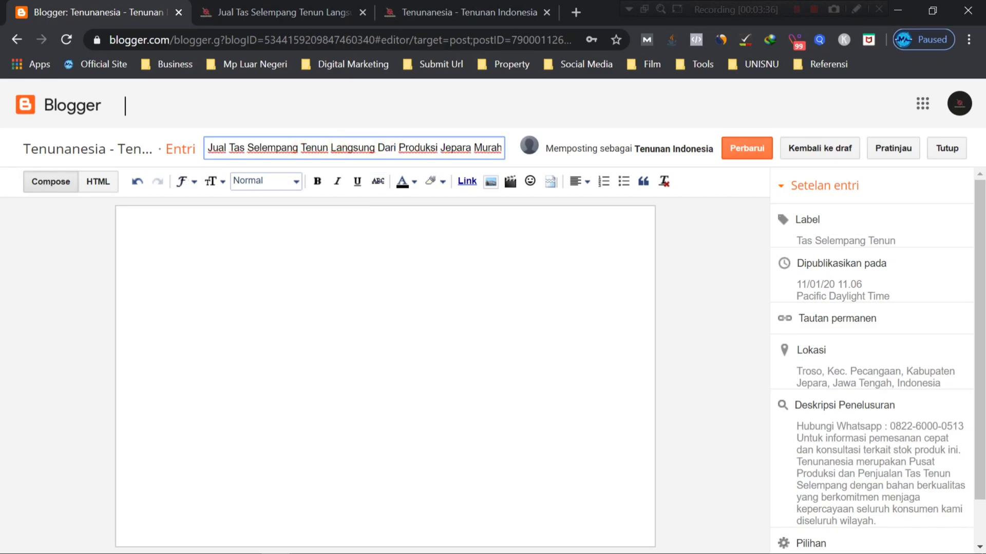
{"action": "key", "text": "shift+Home"}
{"action": "key", "text": "ctrl+c"}
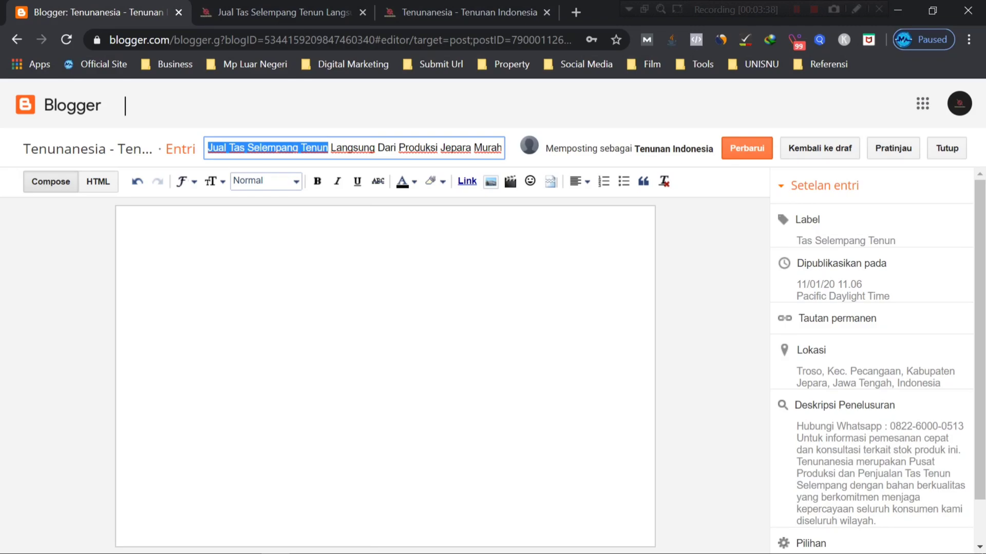
{"action": "left_click", "coordinate": [388, 312]}
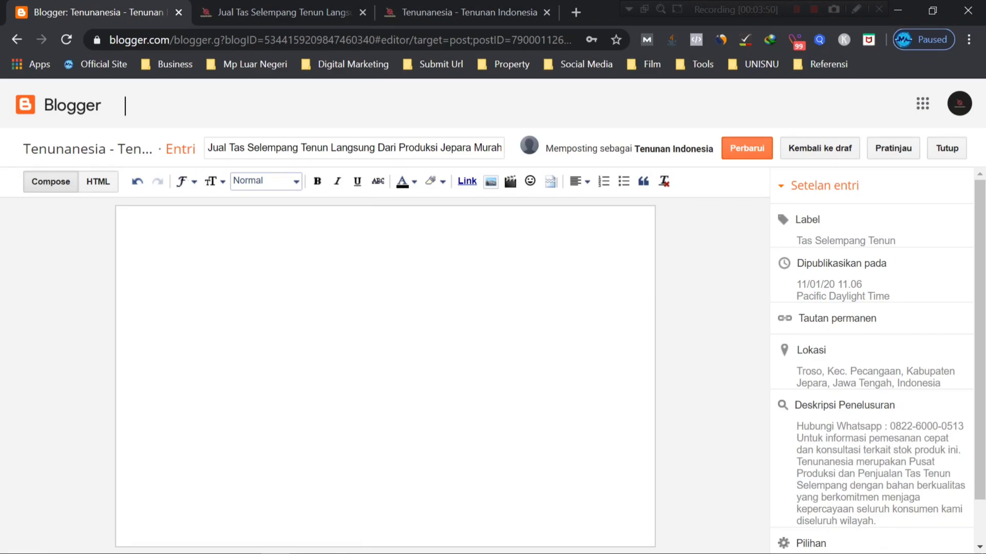
{"action": "key", "text": "ctrl+t"}
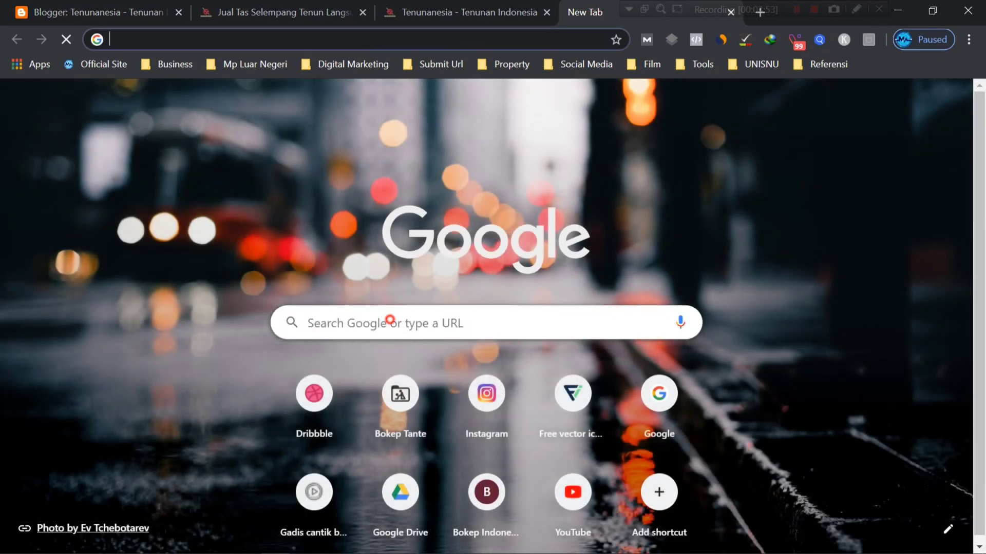
{"action": "left_click", "coordinate": [388, 320]}
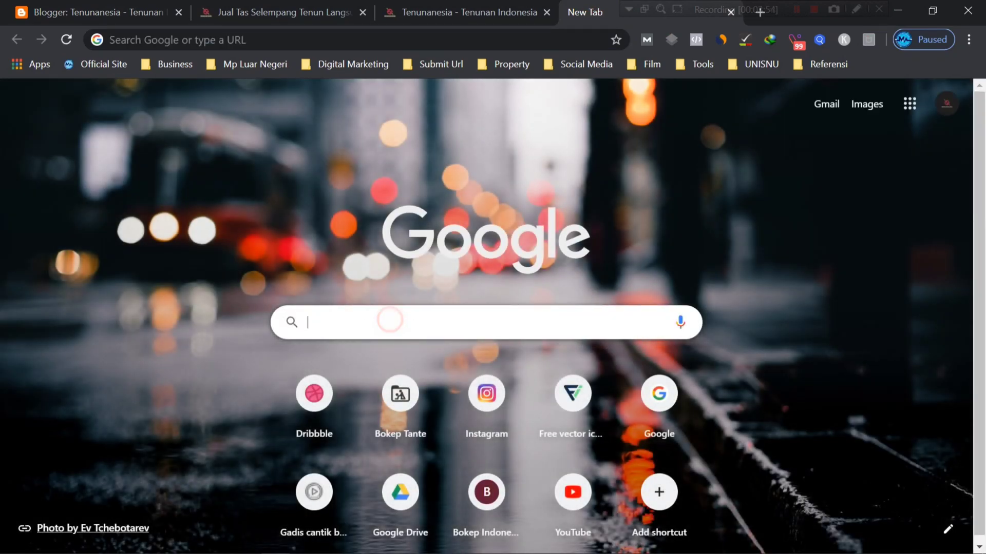
{"action": "key", "text": "ctrl+v"}
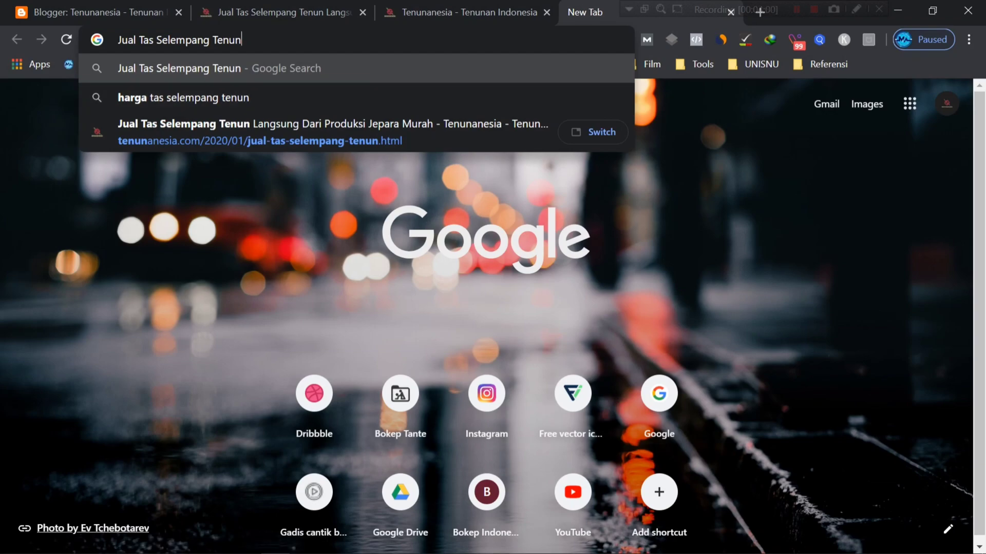
{"action": "key", "text": "Return"}
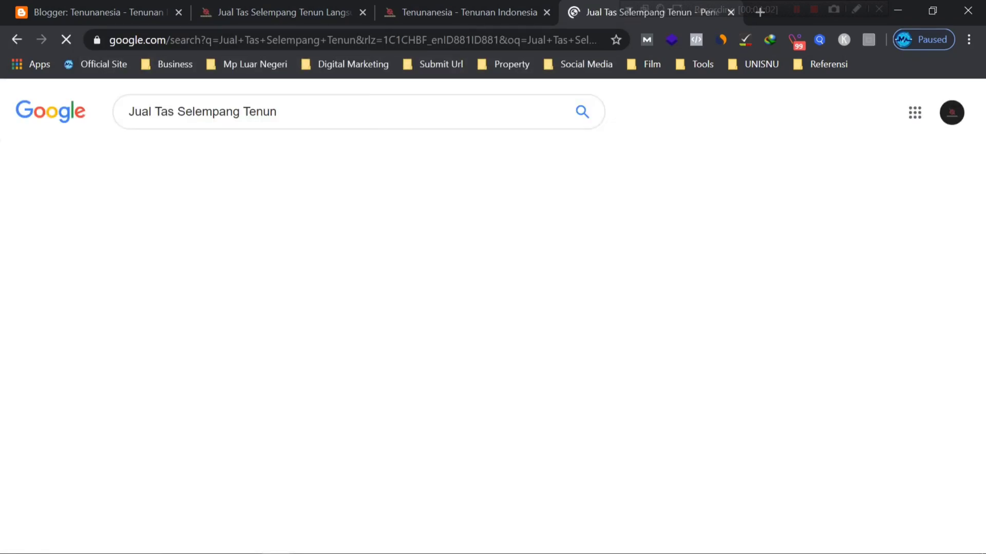
Examine the Google results and related searches for "Jual Tas Selempang Tenun", close the search page and return to the post editor
{"action": "scroll", "coordinate": [493, 308], "scroll_direction": "down", "scroll_amount": 10}
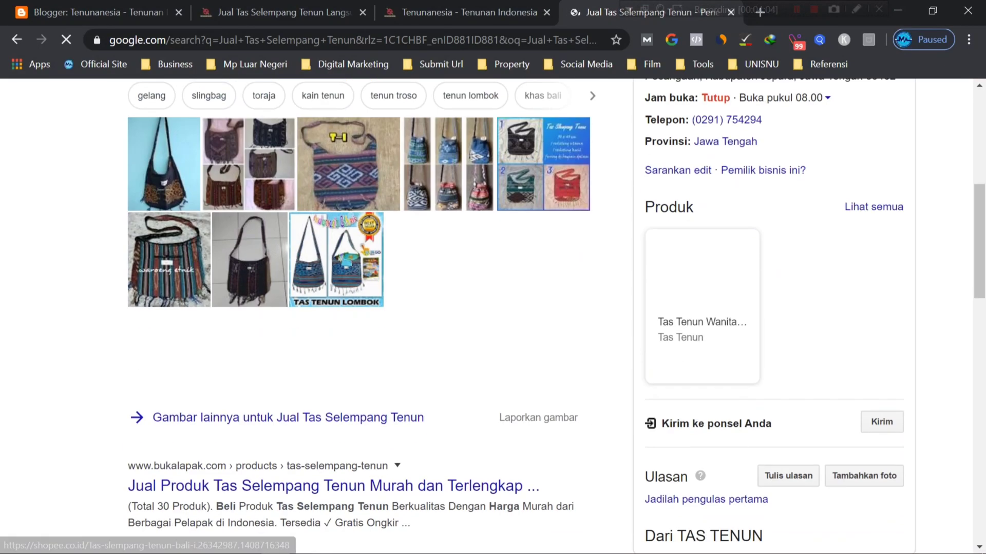
{"action": "scroll", "coordinate": [323, 253], "scroll_direction": "down", "scroll_amount": 5}
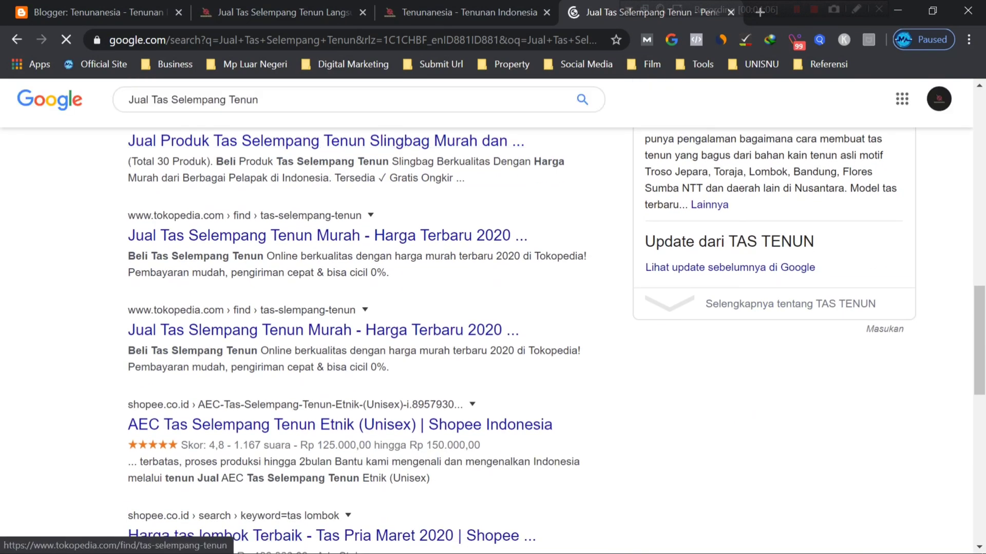
{"action": "scroll", "coordinate": [323, 288], "scroll_direction": "down", "scroll_amount": 7}
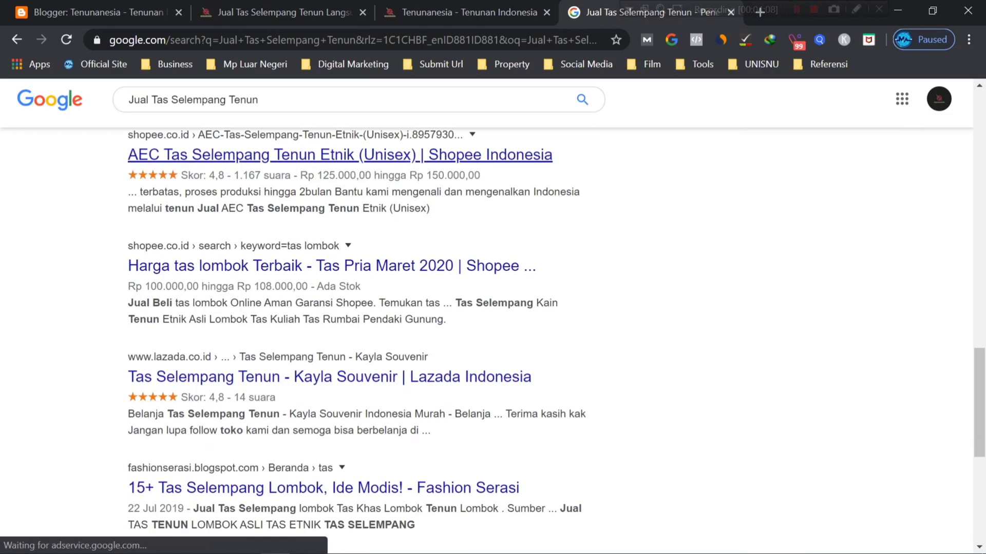
{"action": "scroll", "coordinate": [323, 302], "scroll_direction": "down", "scroll_amount": 1}
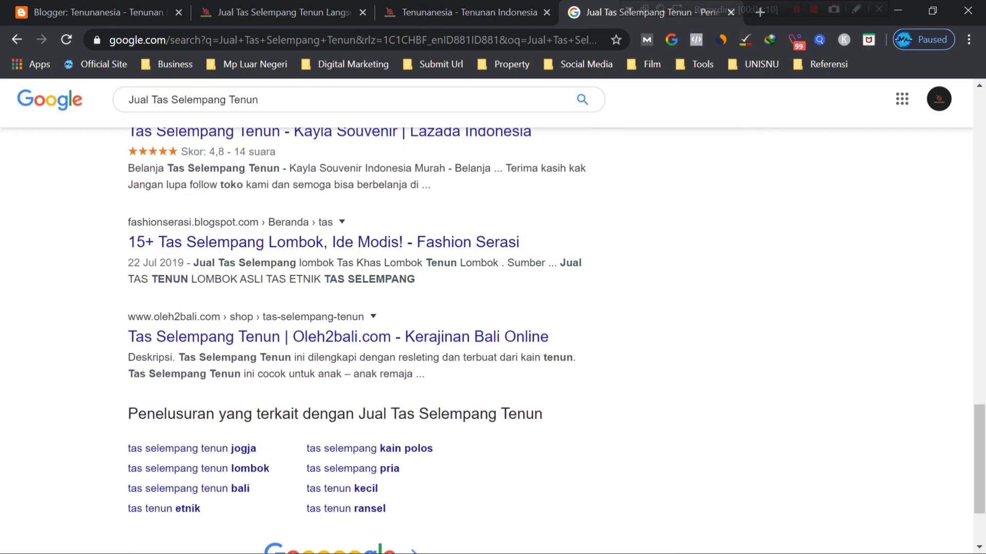
{"action": "scroll", "coordinate": [323, 301], "scroll_direction": "up", "scroll_amount": 20}
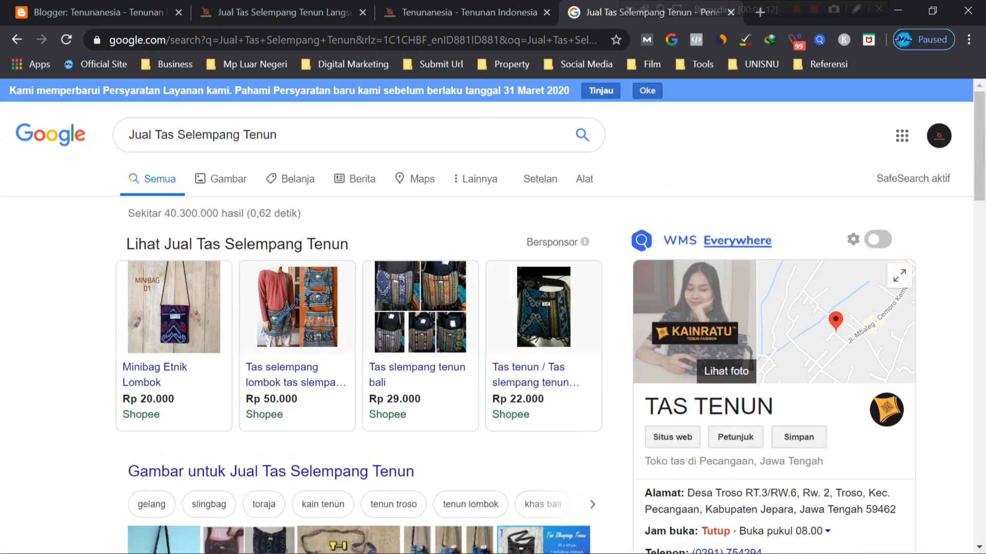
{"action": "left_click", "coordinate": [646, 87]}
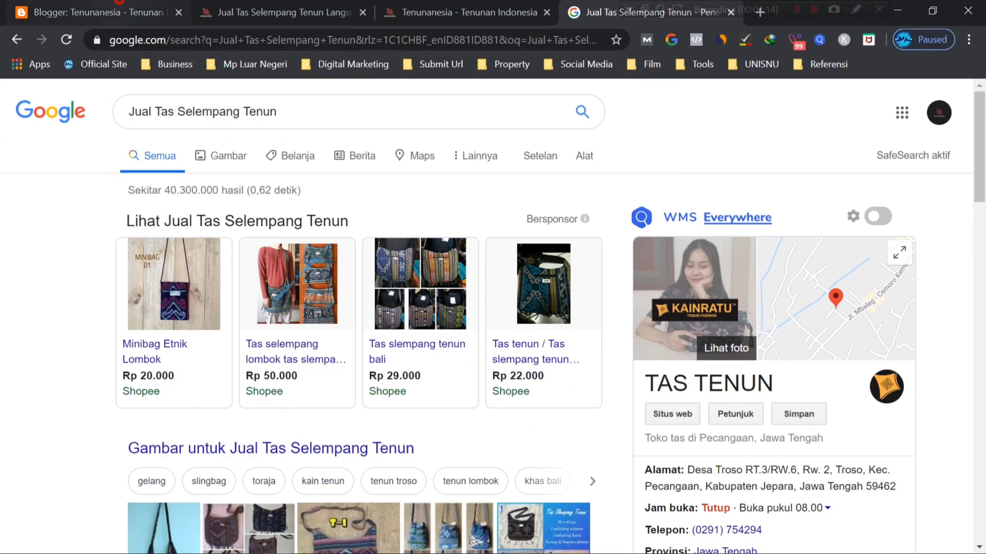
{"action": "left_click", "coordinate": [102, 12]}
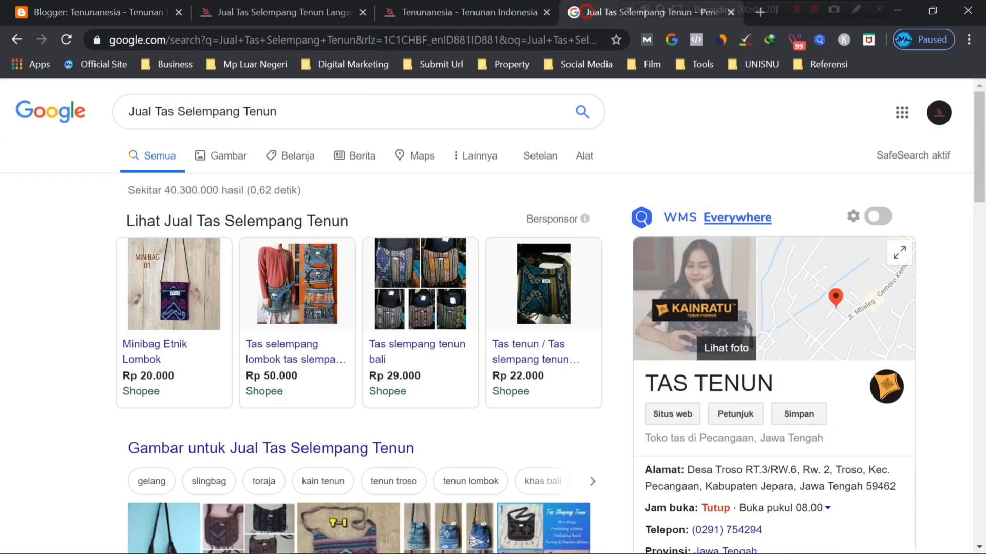
{"action": "left_click", "coordinate": [586, 13]}
{"action": "left_click", "coordinate": [730, 12]}
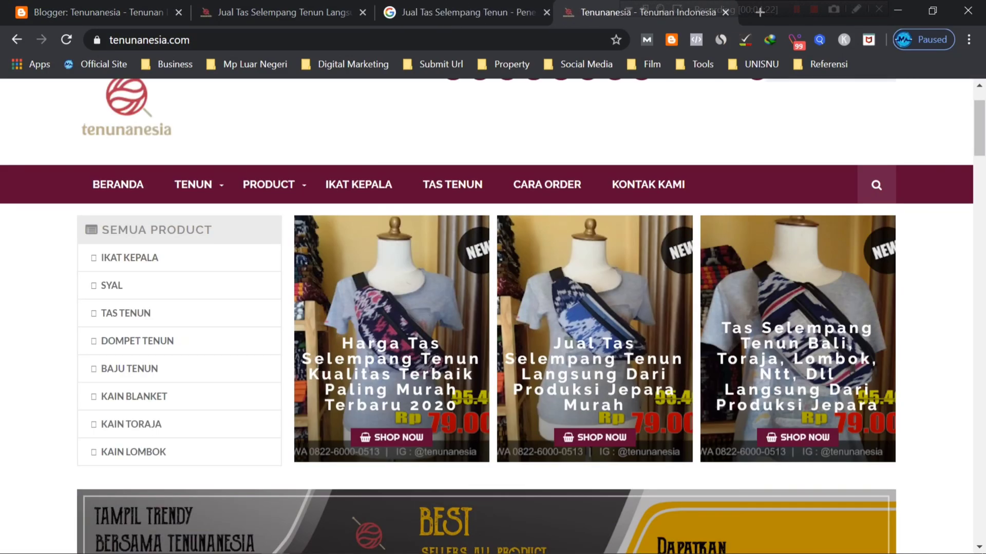
{"action": "left_click", "coordinate": [98, 13]}
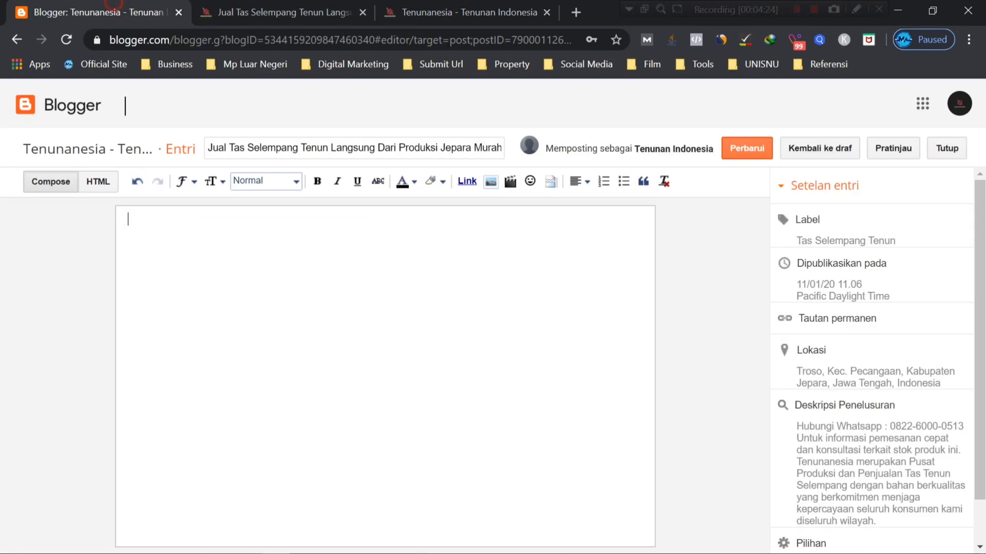
Examine the post title by highlighting the keyword "Jual Tas Selempang Tenun" and the remaining words "Langsung Dari Produksi Jepara Murah"
{"action": "left_click", "coordinate": [434, 146]}
{"action": "key", "text": "ctrl+a"}
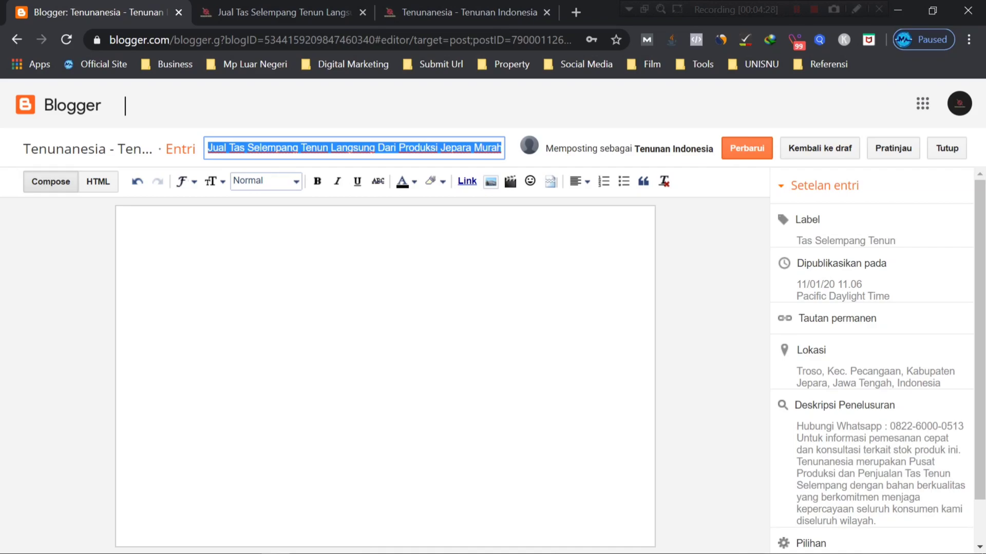
{"action": "left_click", "coordinate": [432, 147]}
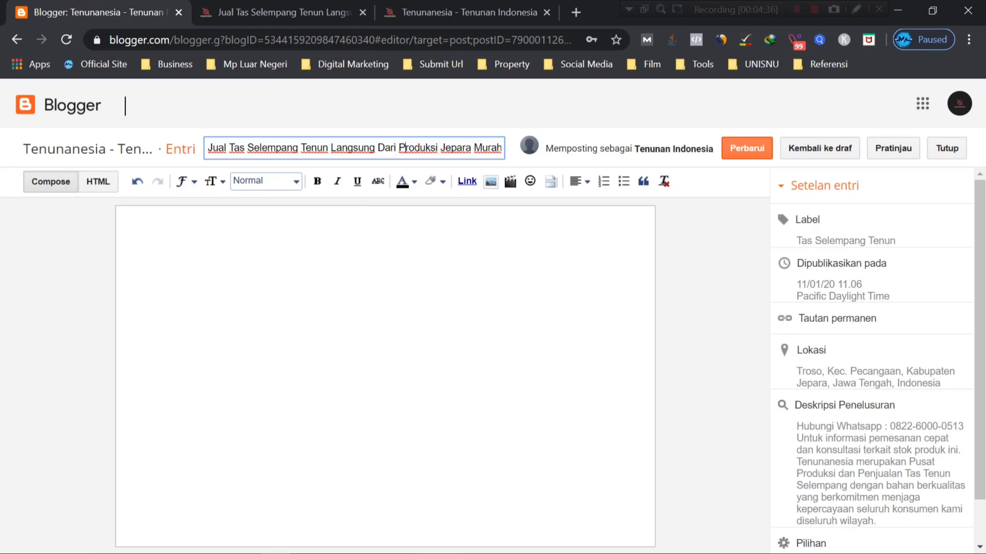
{"action": "left_click", "coordinate": [343, 293]}
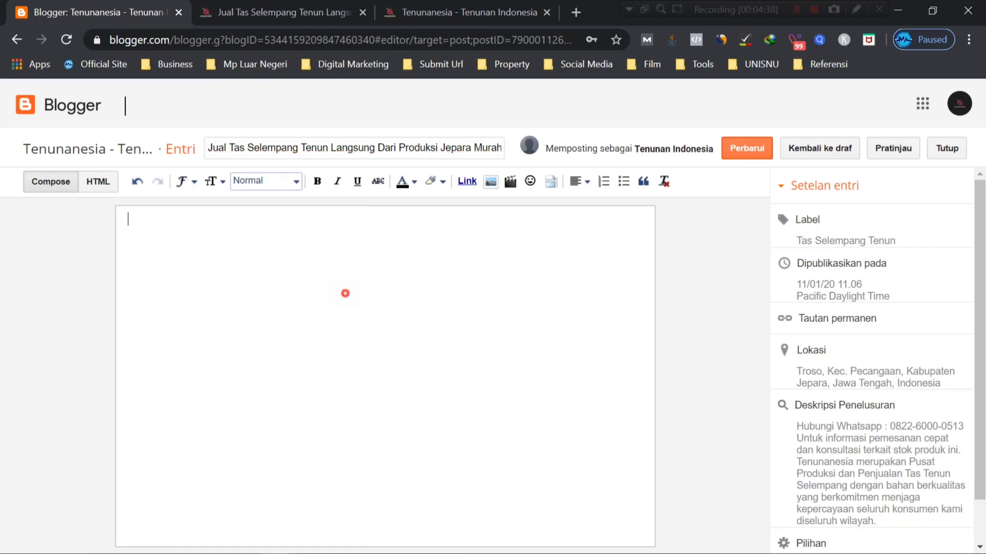
{"action": "left_click", "coordinate": [341, 148]}
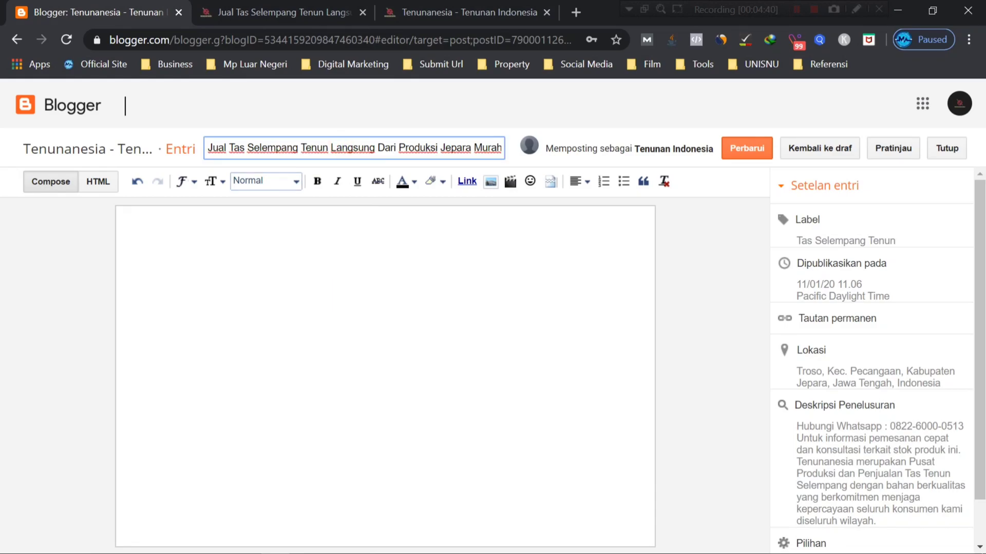
{"action": "left_click", "coordinate": [211, 148]}
{"action": "left_click_drag", "start_coordinate": [210, 148], "coordinate": [329, 148]}
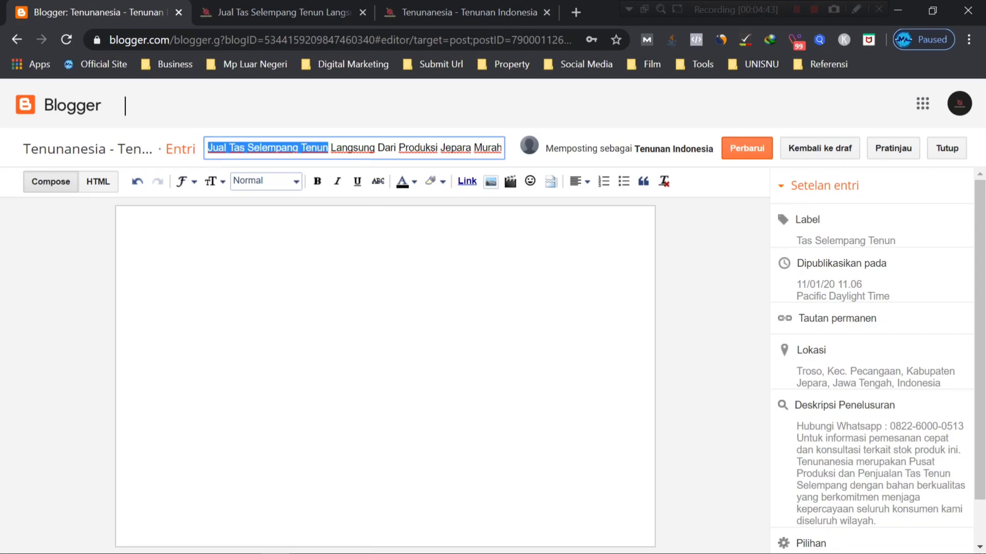
{"action": "left_click", "coordinate": [329, 148]}
{"action": "left_click_drag", "start_coordinate": [327, 148], "coordinate": [502, 147]}
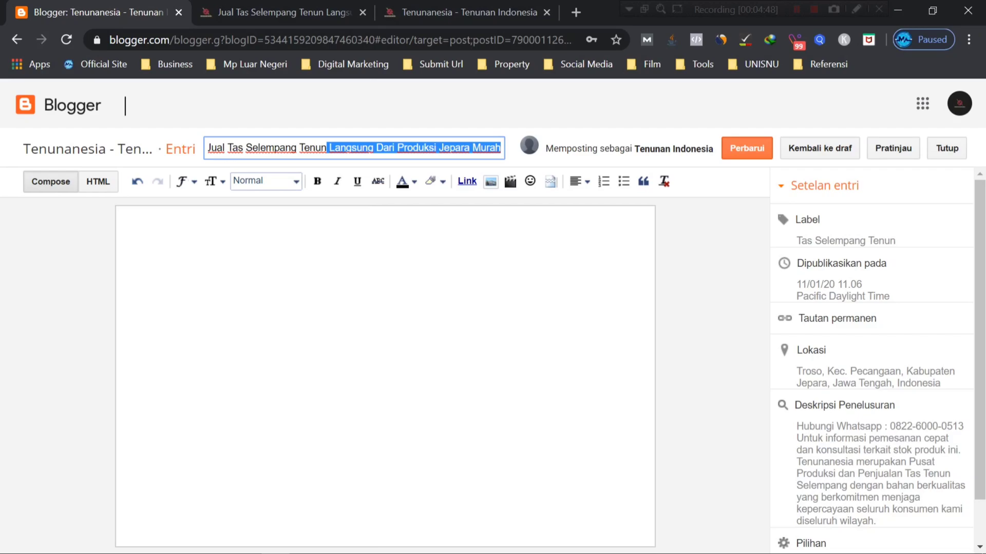
{"action": "left_click", "coordinate": [496, 148]}
{"action": "left_click", "coordinate": [473, 147]}
{"action": "left_click", "coordinate": [498, 147]}
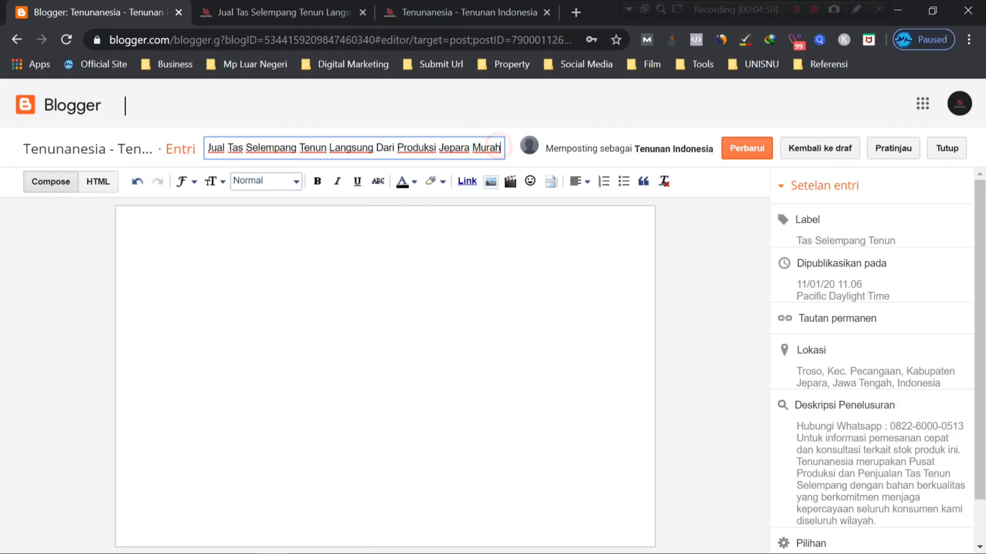
{"action": "left_click", "coordinate": [331, 109]}
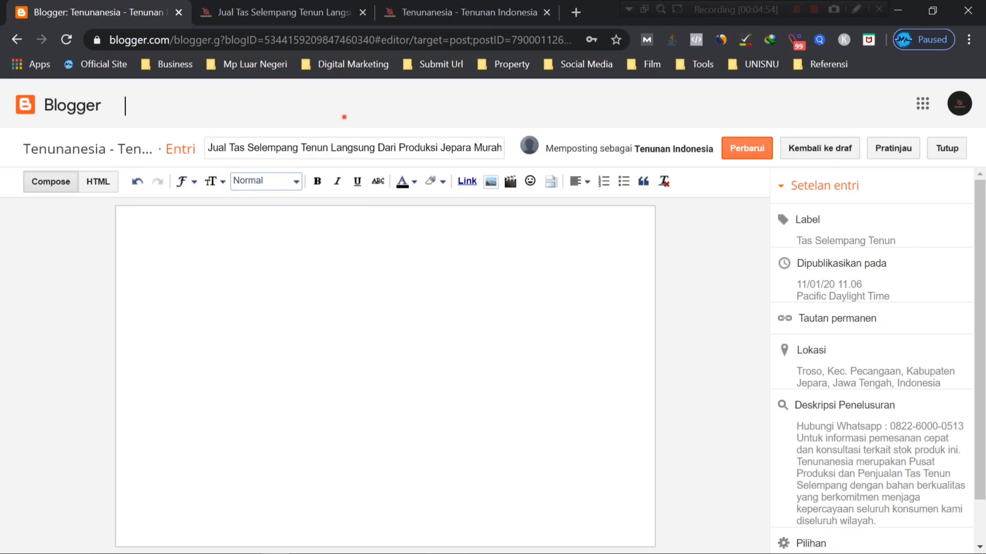
{"action": "left_click", "coordinate": [344, 280]}
Add "Sepatu Tenun" as a second post label, separated by a comma from "Tas Selempang Tenun"
{"action": "scroll", "coordinate": [872, 299], "scroll_direction": "down", "scroll_amount": 1}
{"action": "scroll", "coordinate": [873, 304], "scroll_direction": "up", "scroll_amount": 1}
{"action": "left_click", "coordinate": [810, 226]}
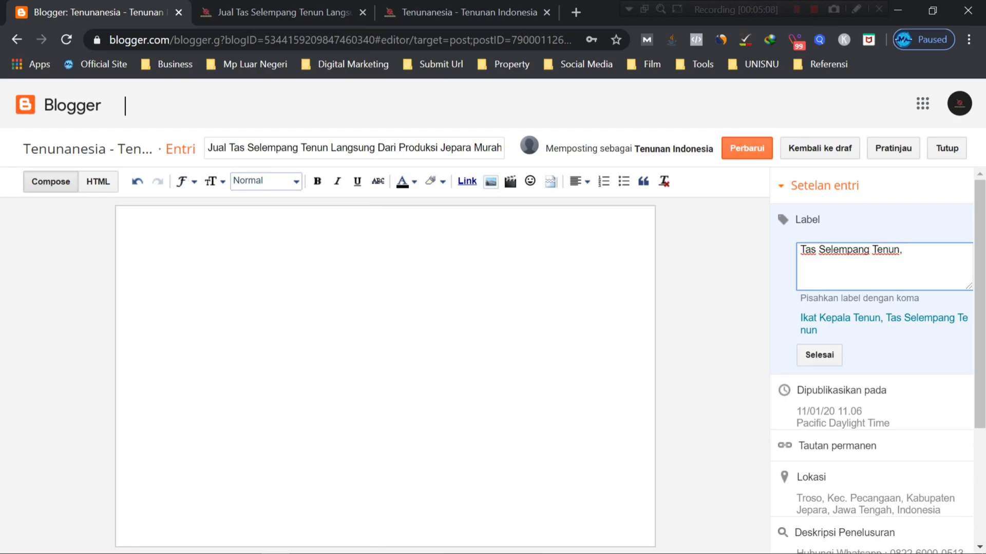
{"action": "left_click", "coordinate": [892, 254]}
{"action": "left_click", "coordinate": [927, 248]}
{"action": "key", "text": "BackSpace"}
{"action": "key", "text": "BackSpace"}
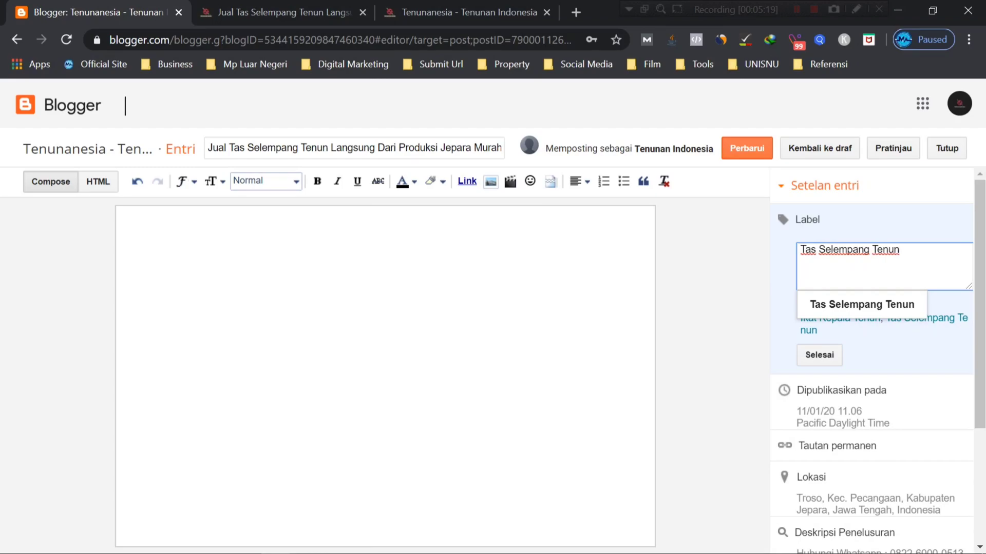
{"action": "type", "text": ", "}
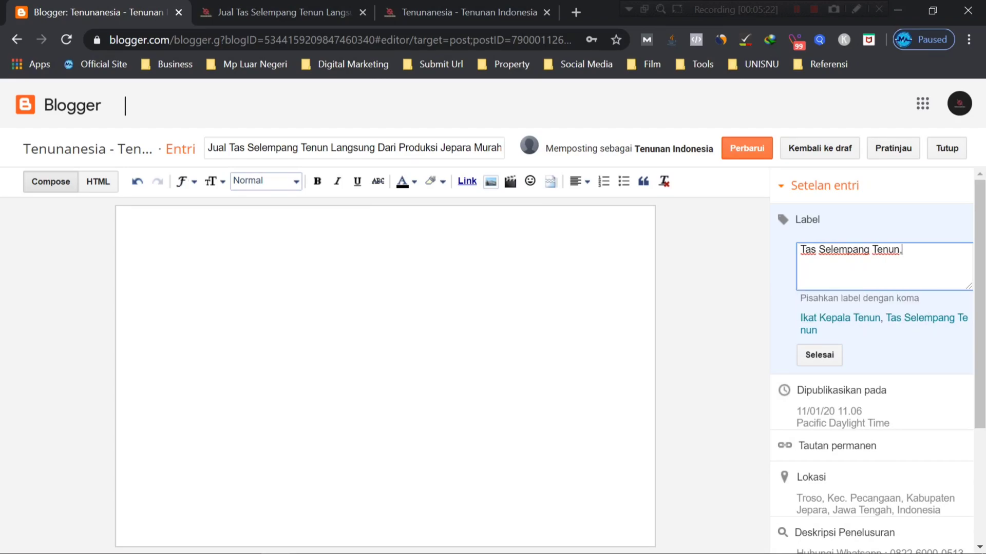
{"action": "type", "text": "S"}
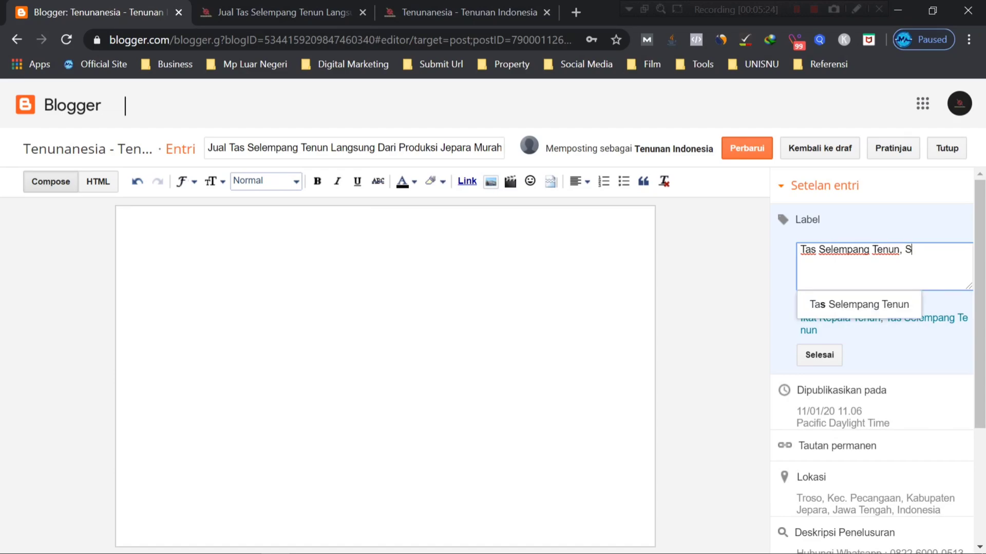
{"action": "type", "text": "epatu Tenun"}
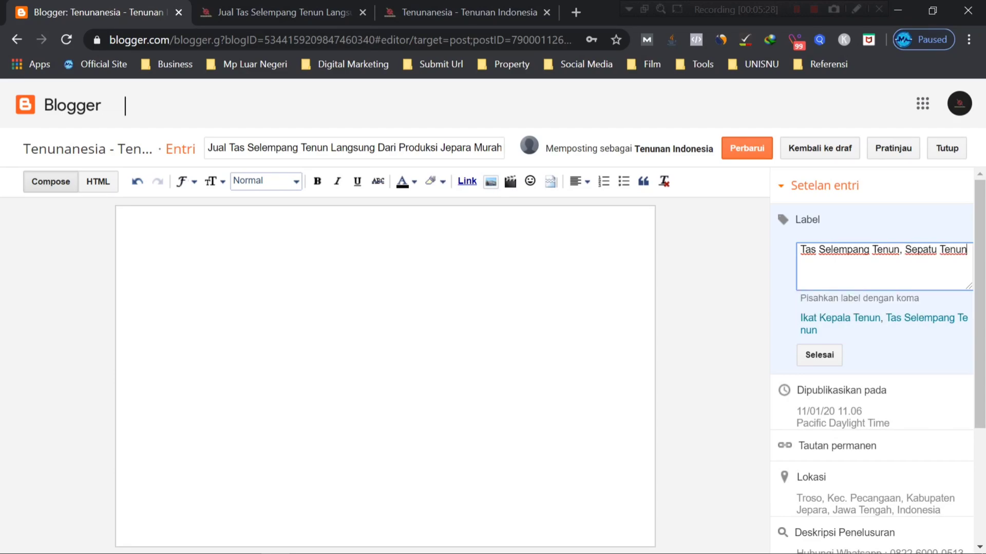
Remove "Sepatu Tenun" from the post's labels and finish editing them
{"action": "left_click_drag", "start_coordinate": [905, 250], "coordinate": [967, 250]}
{"action": "key", "text": "BackSpace"}
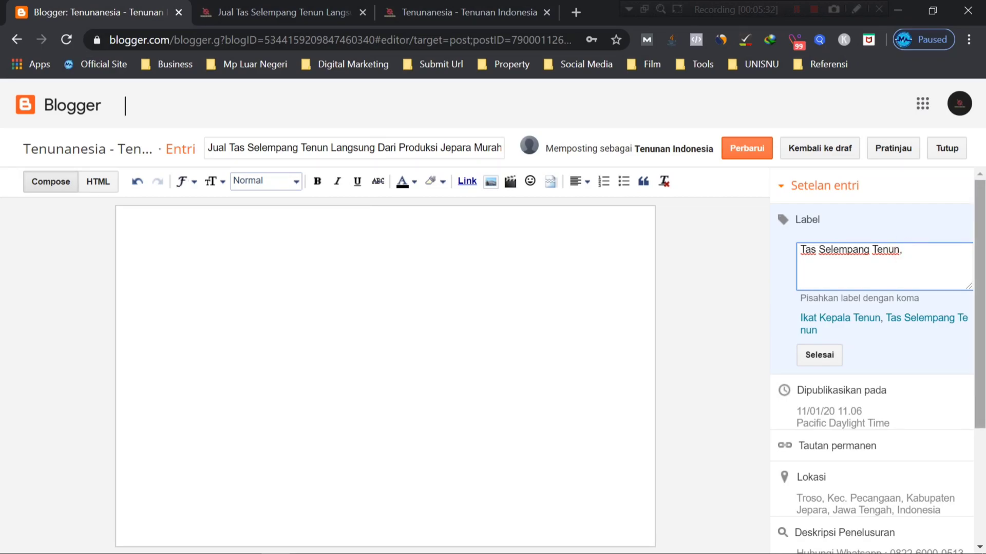
{"action": "left_click", "coordinate": [819, 354]}
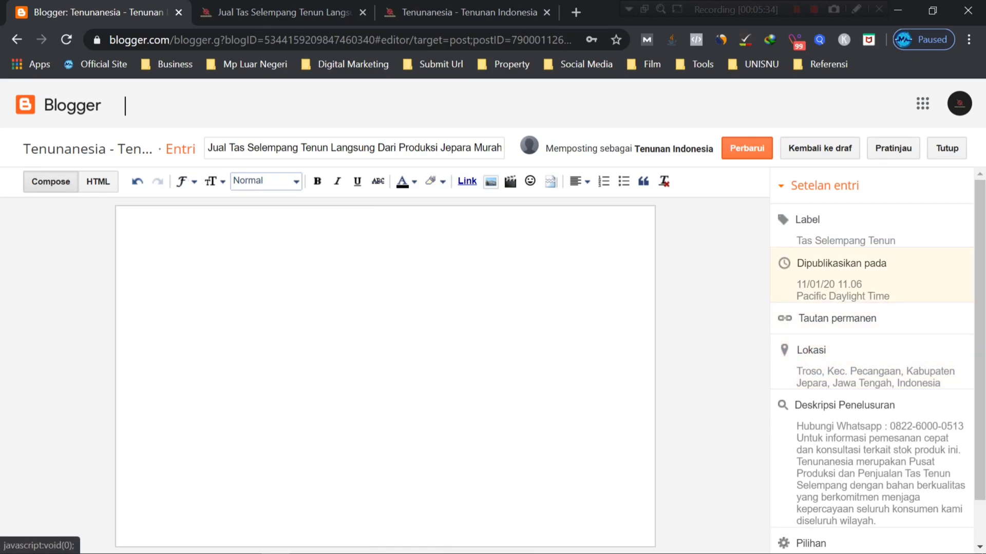
Set the post's publication time to automatic (Otomatis) and finish the setting
{"action": "left_click", "coordinate": [925, 266]}
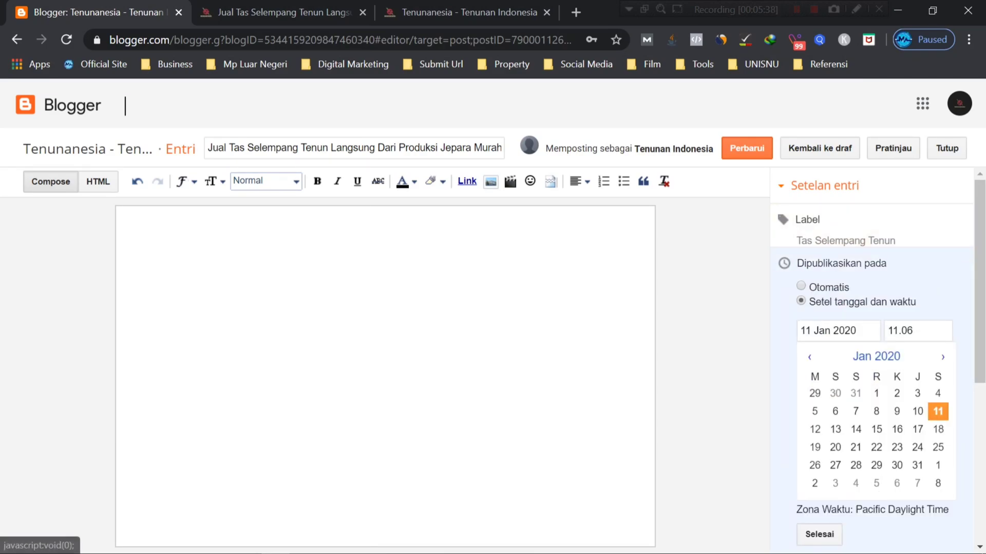
{"action": "left_click", "coordinate": [801, 286]}
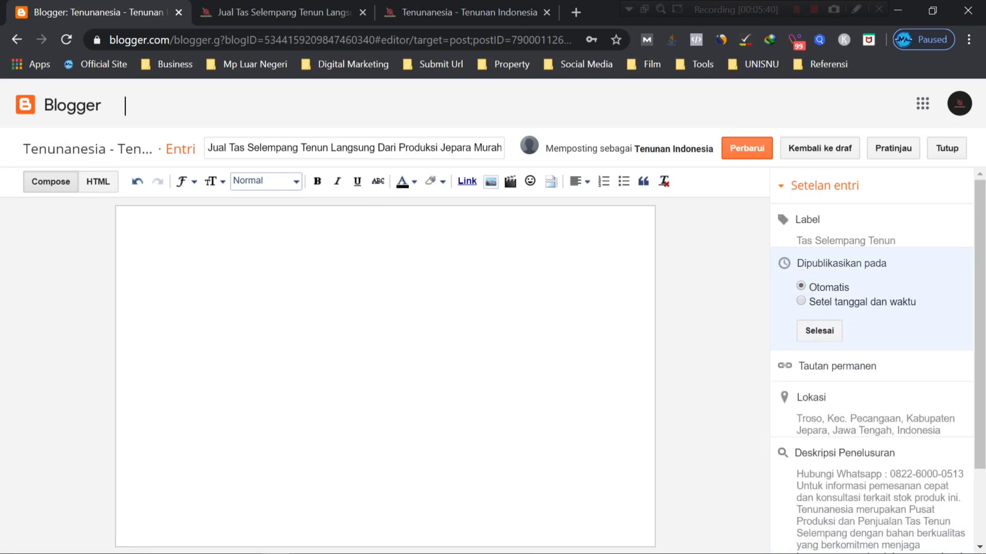
{"action": "left_click", "coordinate": [801, 301]}
{"action": "left_click", "coordinate": [801, 285]}
{"action": "left_click", "coordinate": [819, 329]}
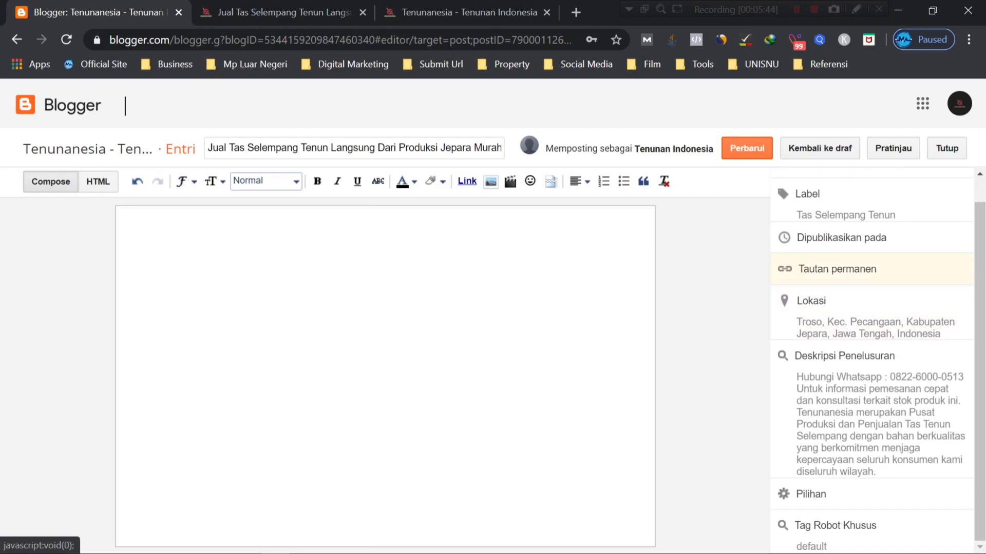
Open the post's permanent link setting and compare it with the published product page's URL
{"action": "left_click", "coordinate": [801, 264]}
{"action": "left_click", "coordinate": [436, 12]}
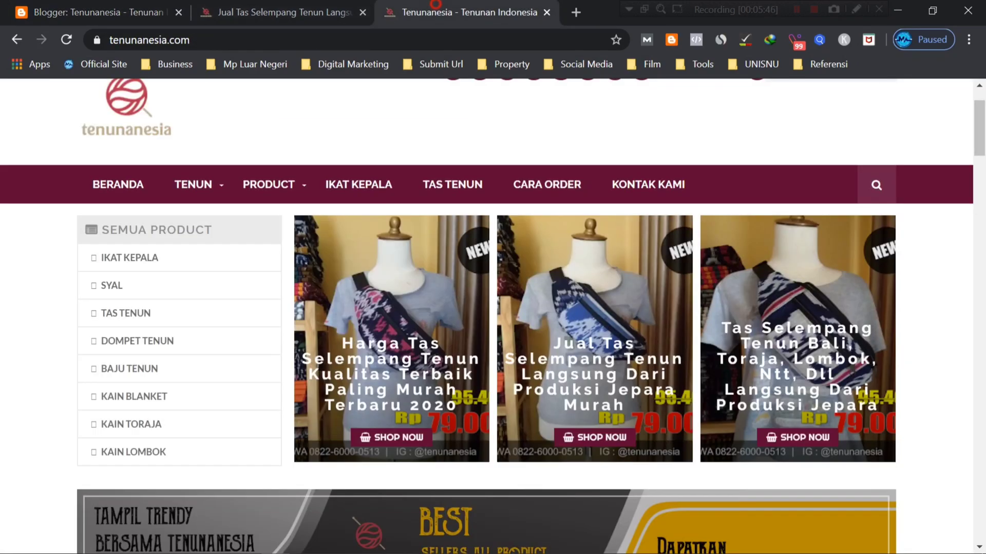
{"action": "left_click", "coordinate": [282, 12]}
{"action": "left_click", "coordinate": [291, 33]}
{"action": "left_click", "coordinate": [360, 35]}
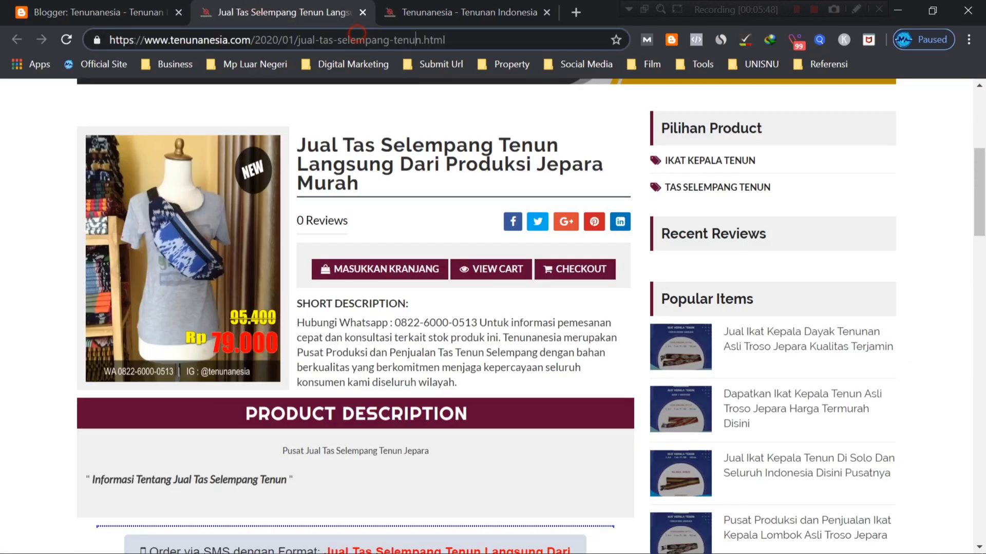
{"action": "left_click_drag", "start_coordinate": [459, 38], "coordinate": [108, 40]}
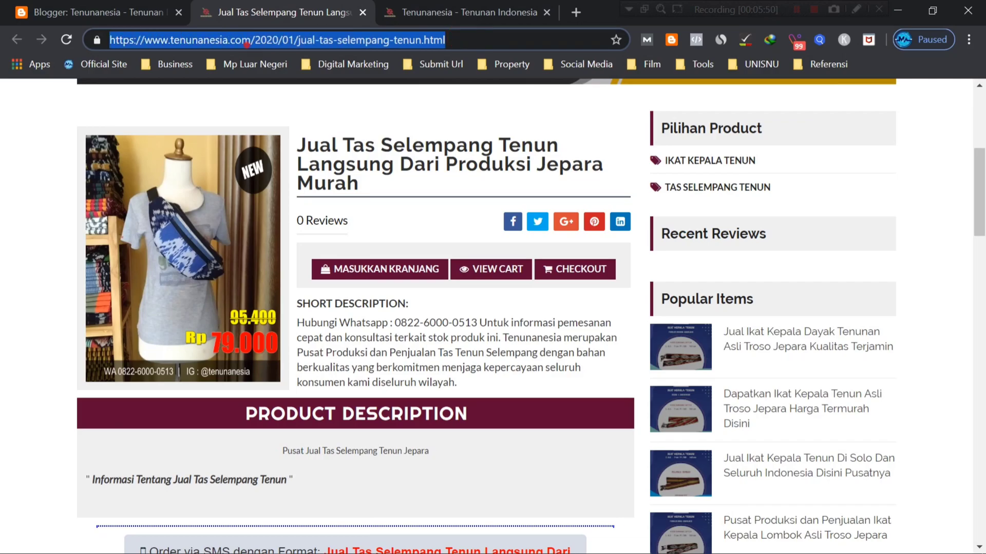
{"action": "left_click", "coordinate": [248, 41]}
{"action": "left_click", "coordinate": [358, 41]}
{"action": "left_click", "coordinate": [501, 39]}
{"action": "left_click", "coordinate": [103, 12]}
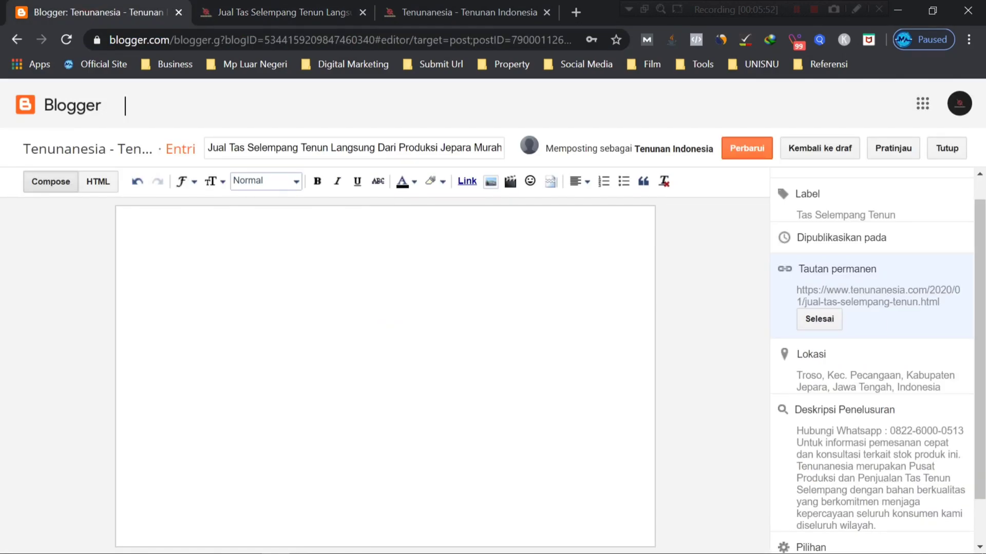
{"action": "left_click", "coordinate": [295, 10]}
{"action": "left_click", "coordinate": [65, 10]}
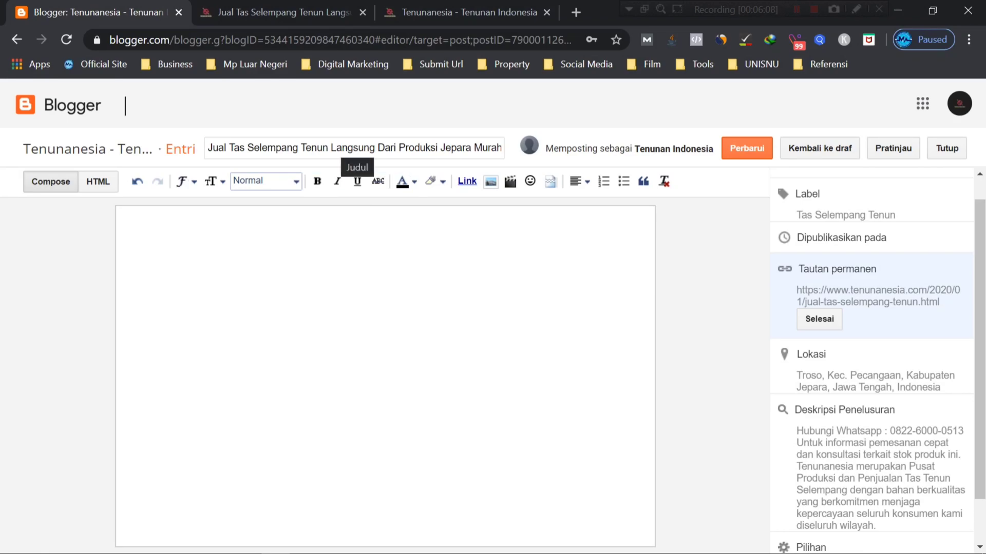
Examine the title words "Langsung Dari Produksi Jepara Murah" and the published product page, and finish the permanent link setting
{"action": "left_click_drag", "start_coordinate": [329, 148], "coordinate": [500, 148]}
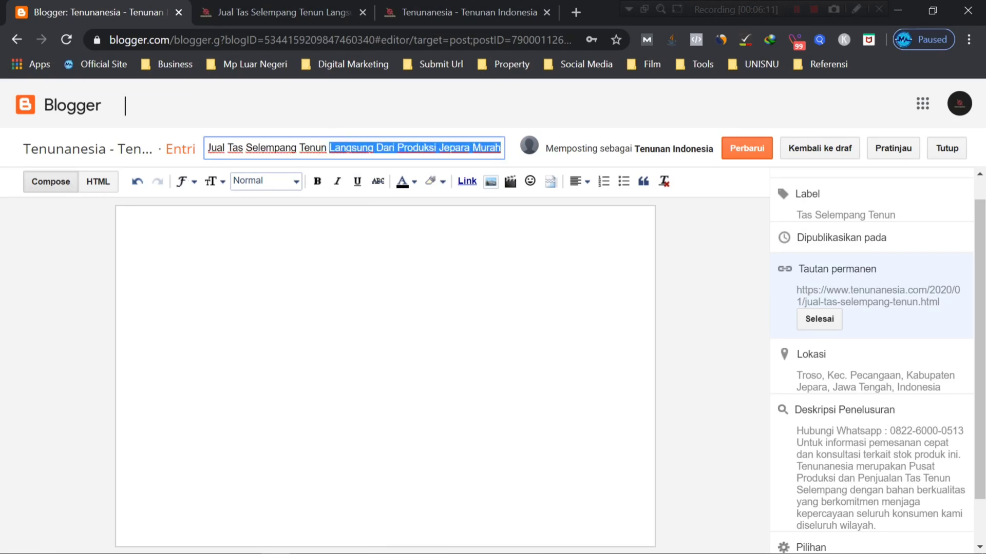
{"action": "left_click", "coordinate": [436, 147]}
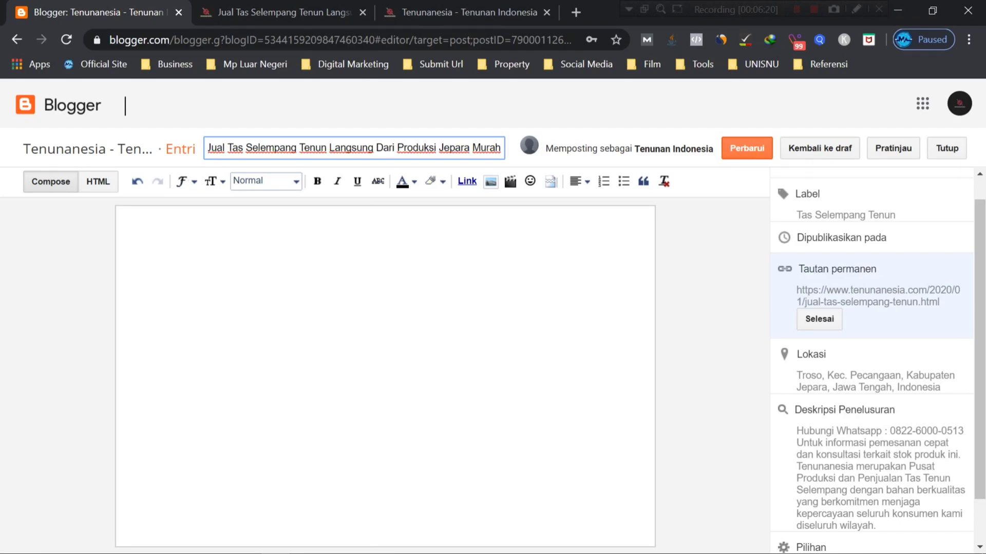
{"action": "left_click", "coordinate": [291, 10]}
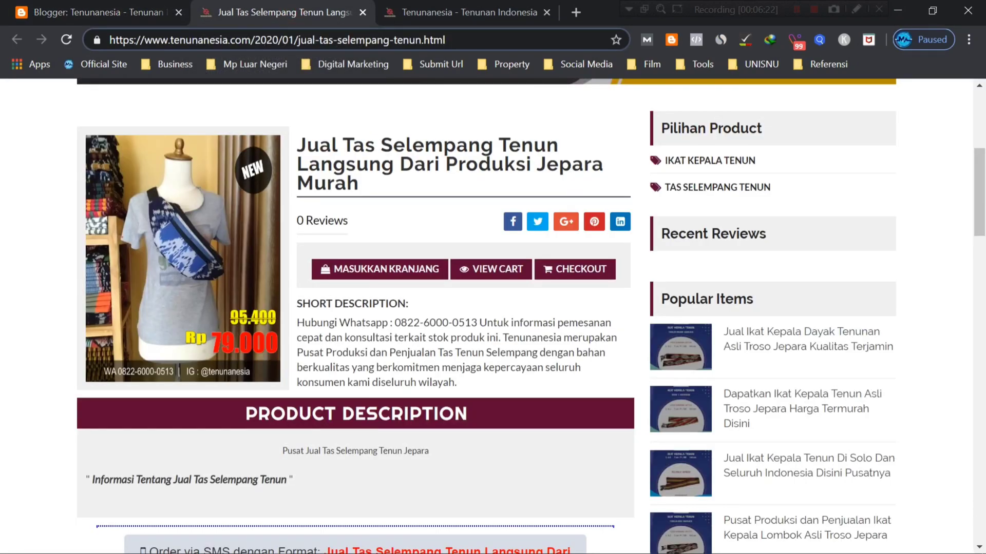
{"action": "left_click", "coordinate": [365, 97]}
{"action": "scroll", "coordinate": [365, 97], "scroll_direction": "up", "scroll_amount": 3}
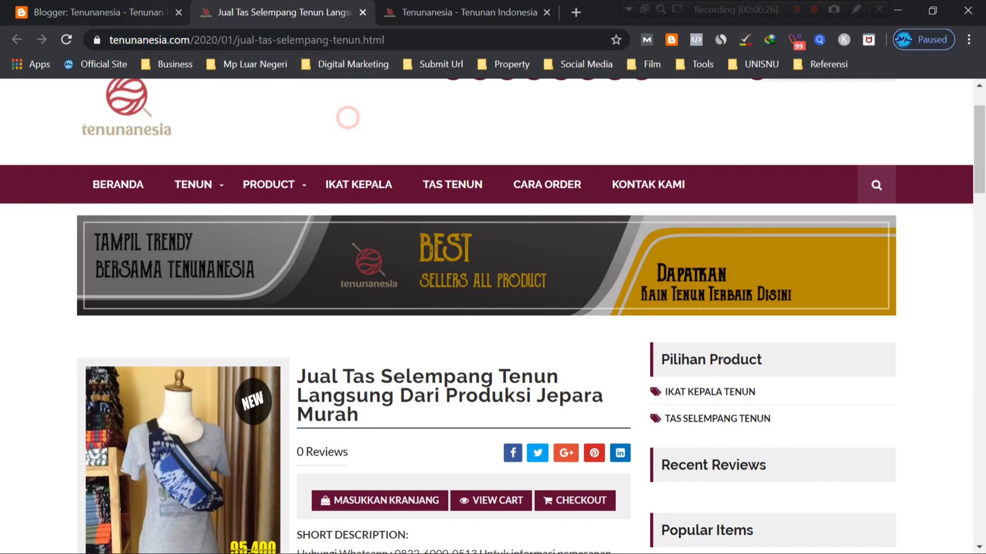
{"action": "key", "text": "ctrl+shift+Tab"}
{"action": "left_click", "coordinate": [820, 318]}
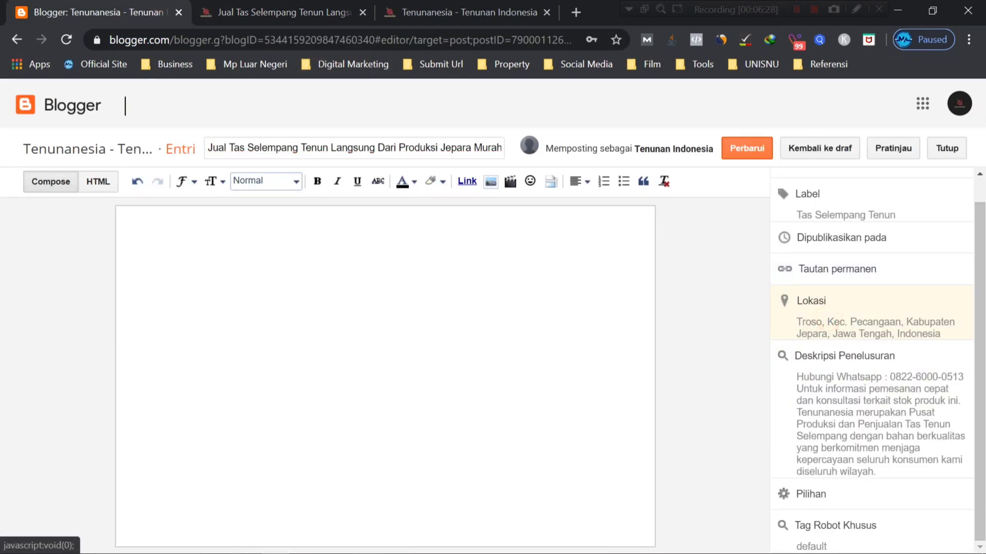
Open the post's location setting to examine the map and location name, and close it without changes
{"action": "left_click", "coordinate": [847, 311]}
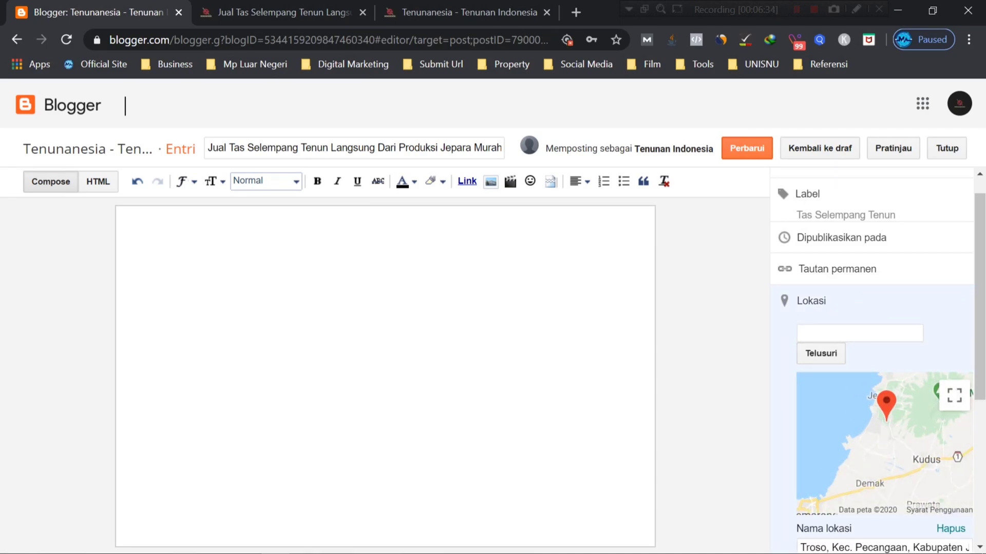
{"action": "left_click", "coordinate": [822, 301]}
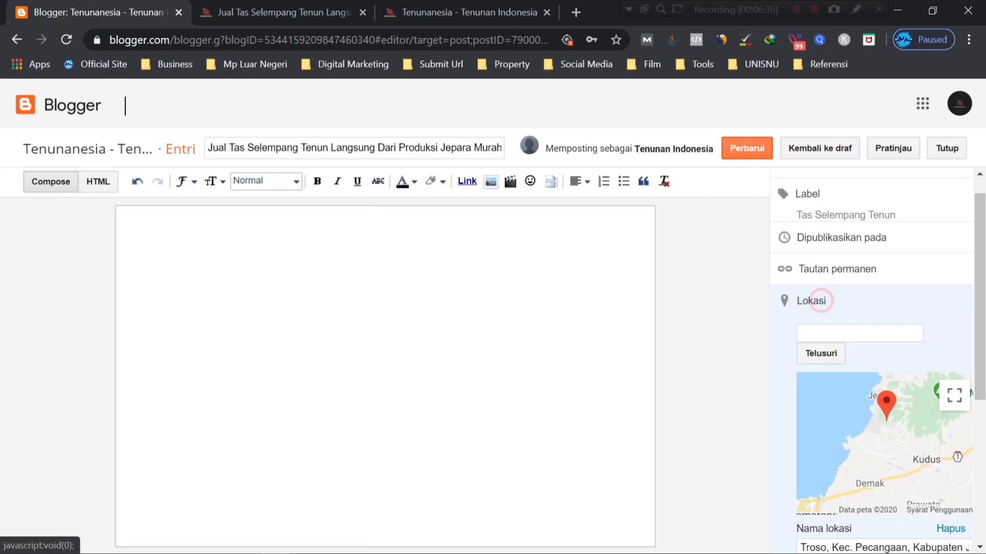
{"action": "left_click", "coordinate": [820, 327]}
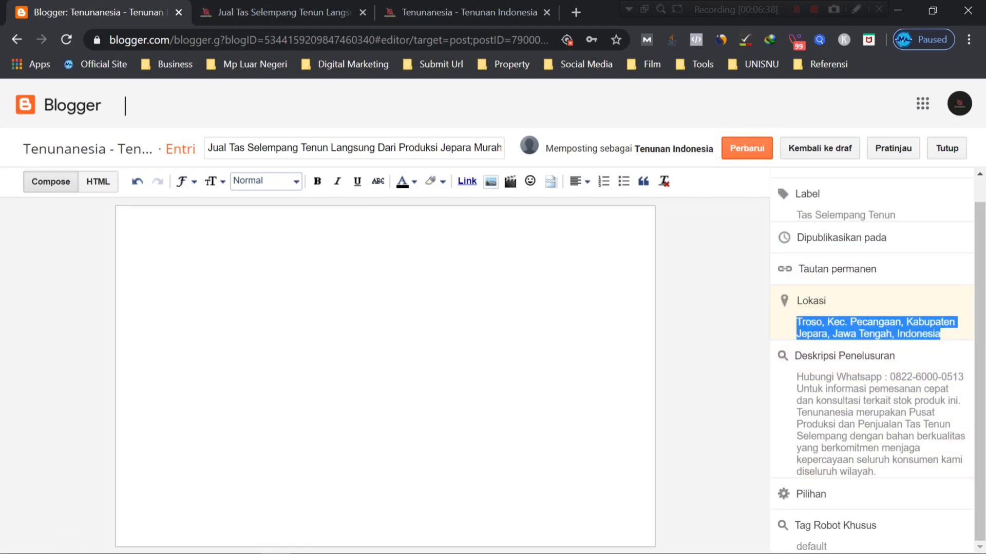
{"action": "left_click", "coordinate": [703, 309]}
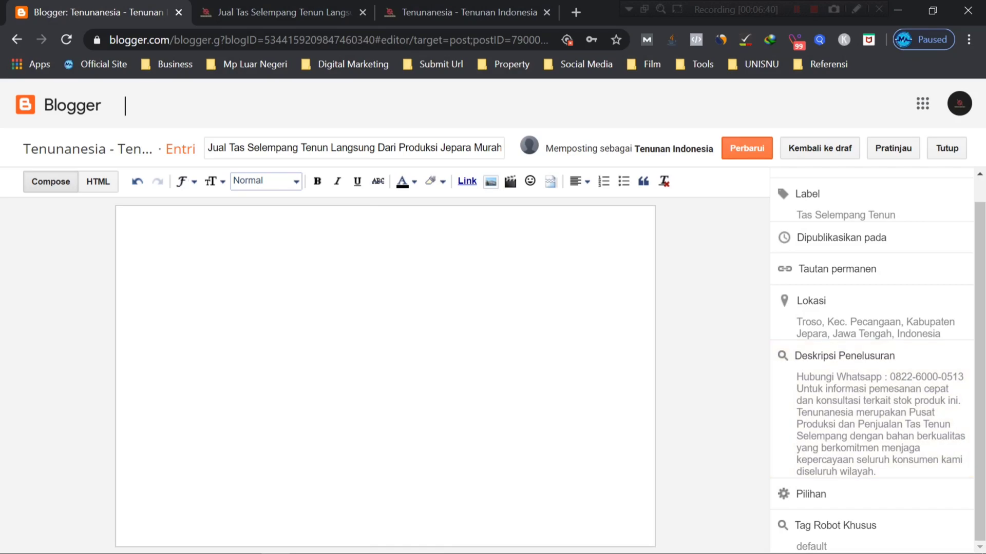
Examine the Tenunanesia home page and the short description on the published product page, and return to the post editor
{"action": "left_click", "coordinate": [308, 12]}
{"action": "left_click", "coordinate": [467, 12]}
{"action": "scroll", "coordinate": [390, 154], "scroll_direction": "down", "scroll_amount": 5}
{"action": "scroll", "coordinate": [390, 154], "scroll_direction": "up", "scroll_amount": 2}
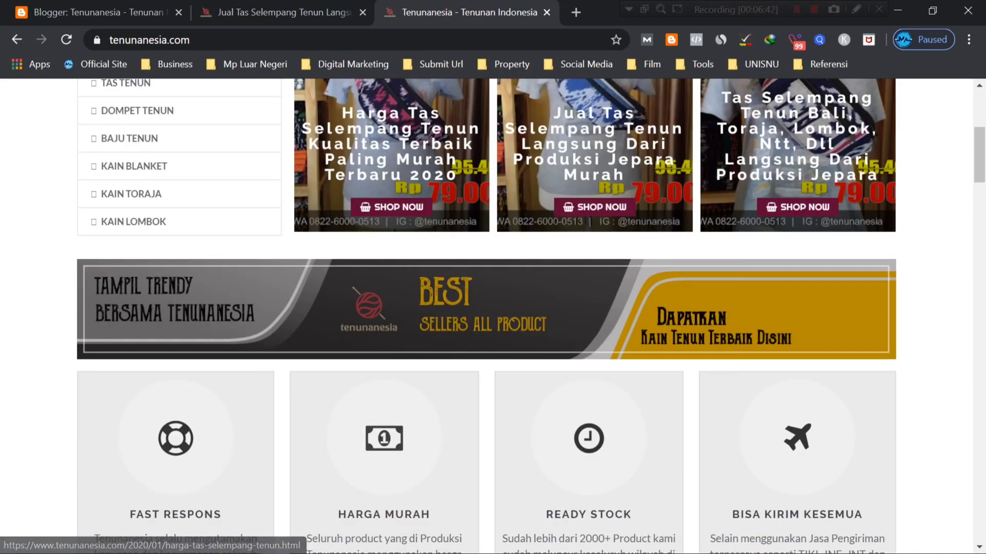
{"action": "scroll", "coordinate": [390, 154], "scroll_direction": "up", "scroll_amount": 3}
{"action": "left_click", "coordinate": [109, 7]}
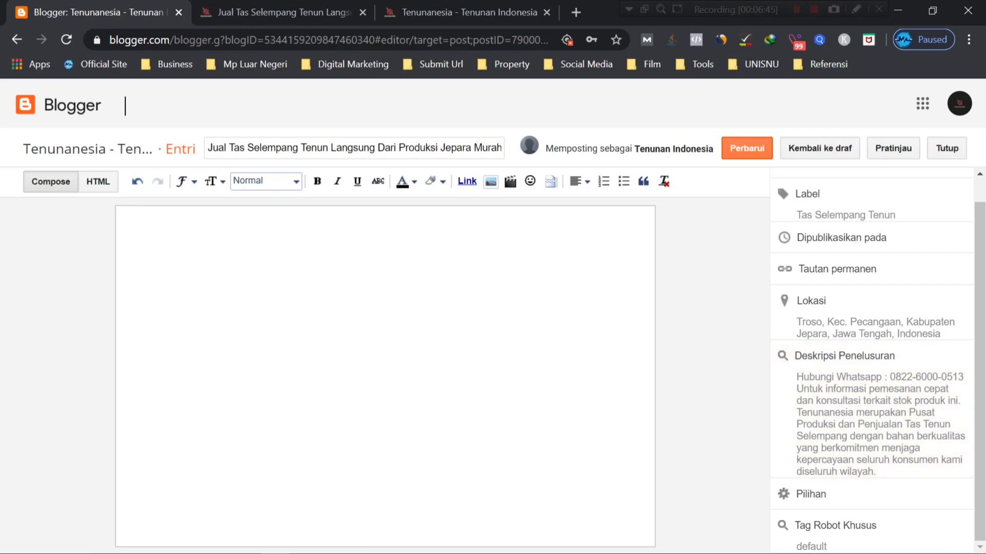
{"action": "left_click", "coordinate": [278, 11]}
{"action": "scroll", "coordinate": [391, 256], "scroll_direction": "down", "scroll_amount": 4}
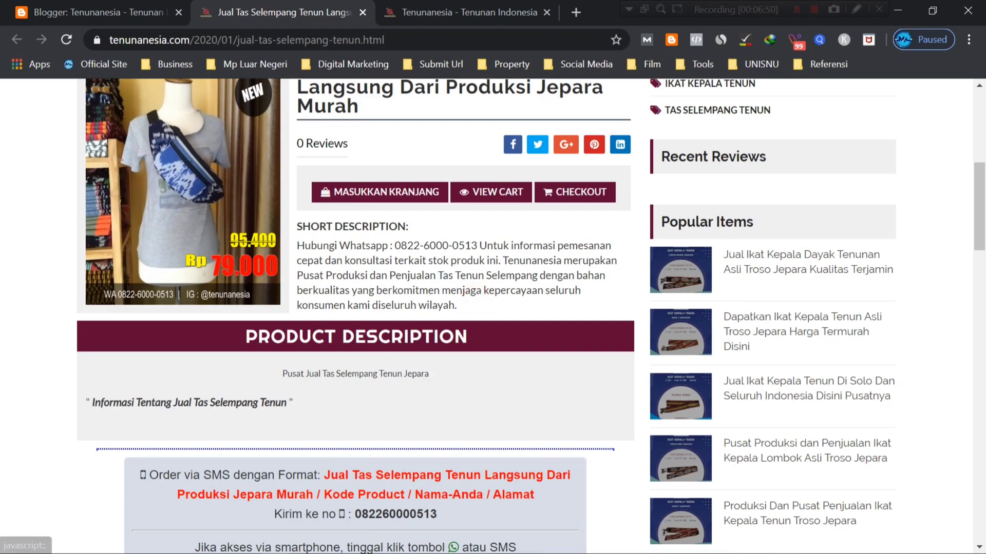
{"action": "left_click", "coordinate": [98, 11]}
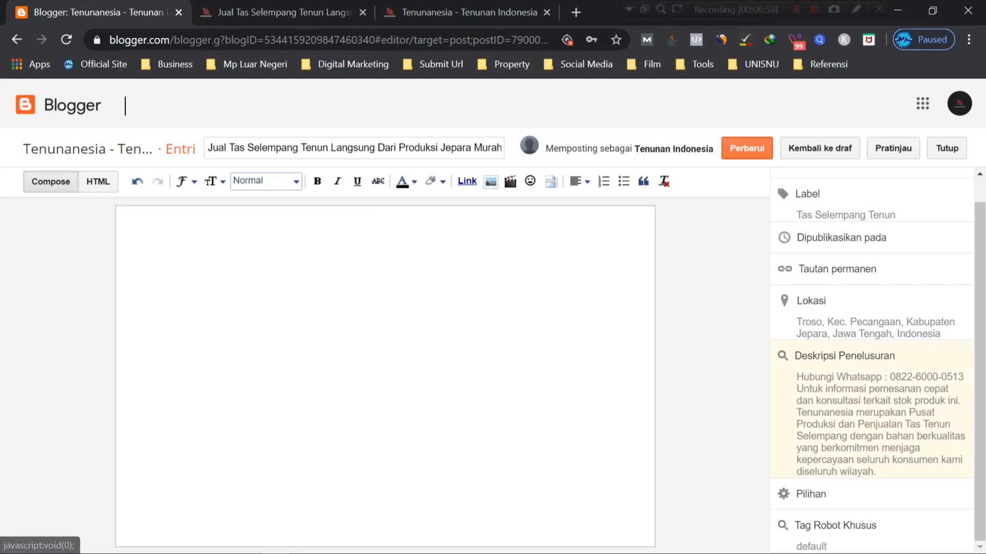
Search Google for "jual rebana hadroh jepara" in place of the blog's home page and look through the results
{"action": "left_click", "coordinate": [368, 262]}
{"action": "left_click", "coordinate": [413, 2]}
{"action": "key", "text": "ctrl+l"}
{"action": "type", "text": "go"}
{"action": "key", "text": "Return"}
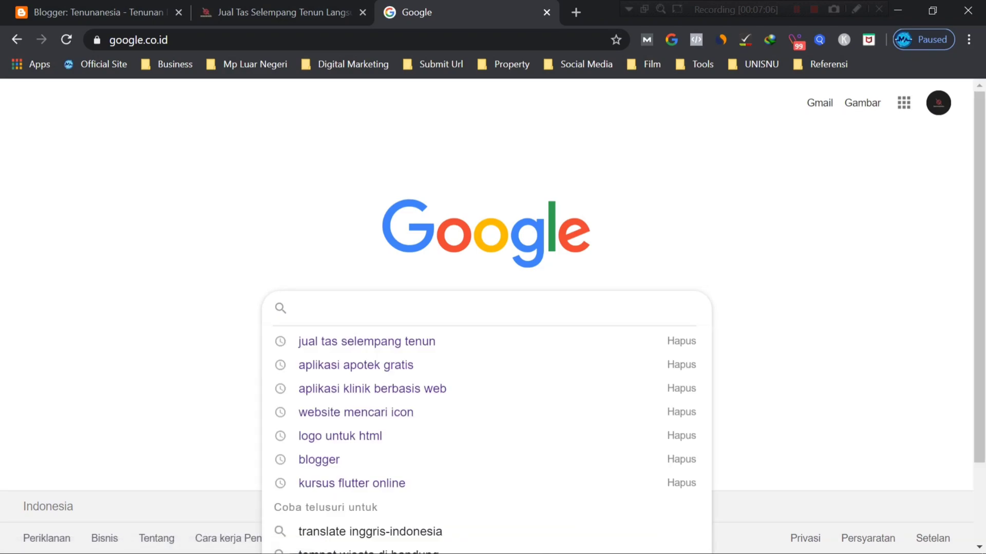
{"action": "type", "text": "jual rebana hadroh"}
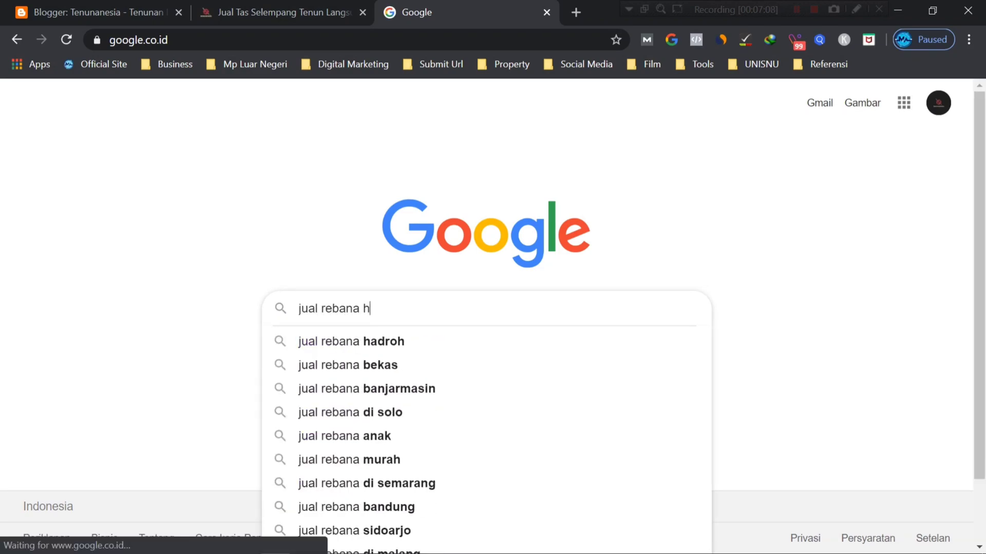
{"action": "type", "text": "epara"}
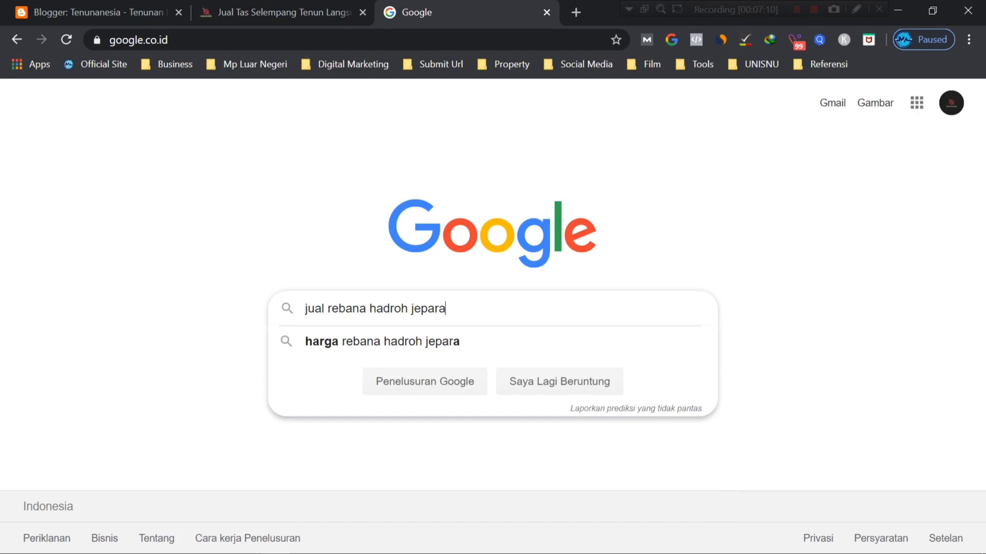
{"action": "key", "text": "Return"}
{"action": "scroll", "coordinate": [359, 308], "scroll_direction": "down", "scroll_amount": 5}
{"action": "scroll", "coordinate": [359, 308], "scroll_direction": "down", "scroll_amount": 4}
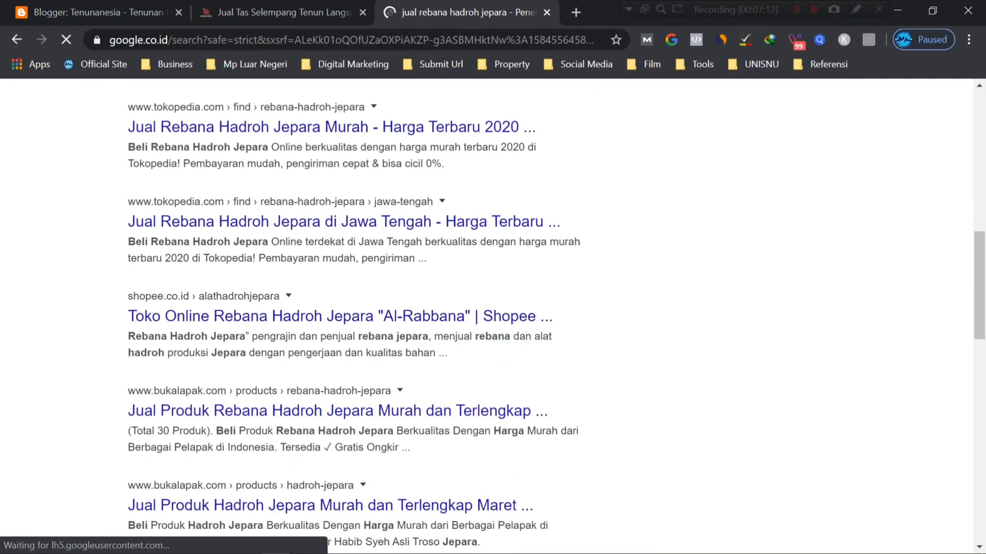
Examine the description text under the Tokopedia result "Jual Rebana Hadroh Jepara Murah" by highlighting it
{"action": "left_click", "coordinate": [127, 9]}
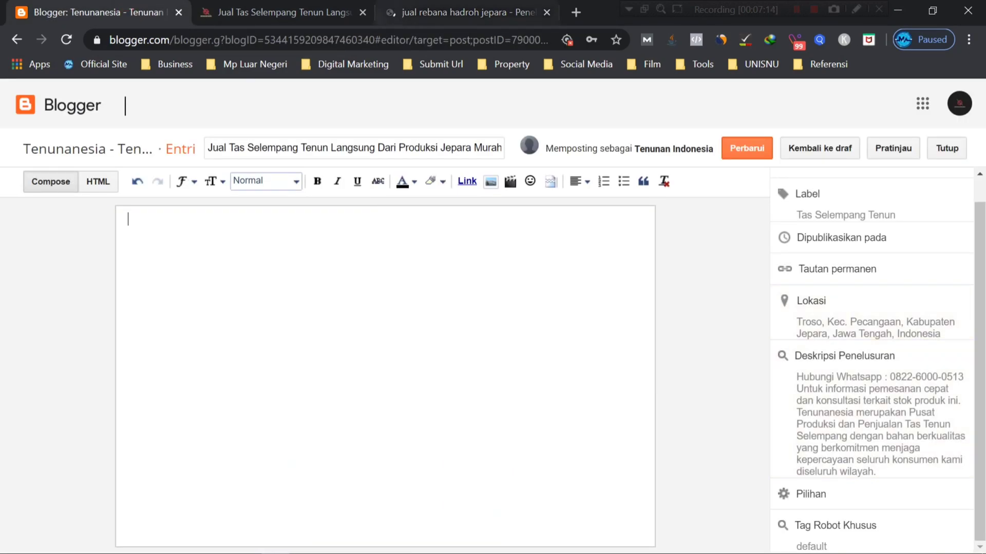
{"action": "left_click", "coordinate": [464, 11]}
{"action": "scroll", "coordinate": [359, 267], "scroll_direction": "up", "scroll_amount": 1}
{"action": "scroll", "coordinate": [328, 281], "scroll_direction": "up", "scroll_amount": 1}
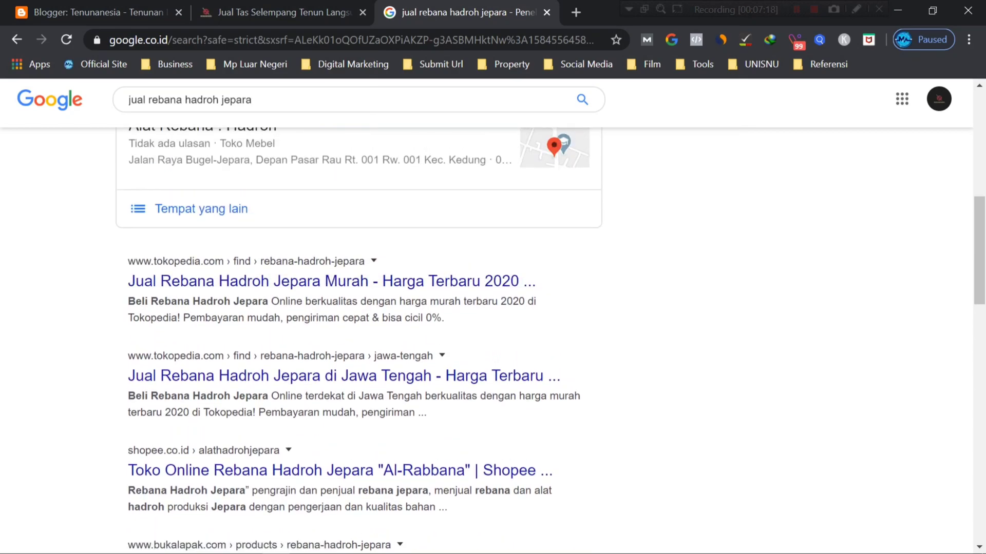
{"action": "left_click_drag", "start_coordinate": [123, 303], "coordinate": [444, 318]}
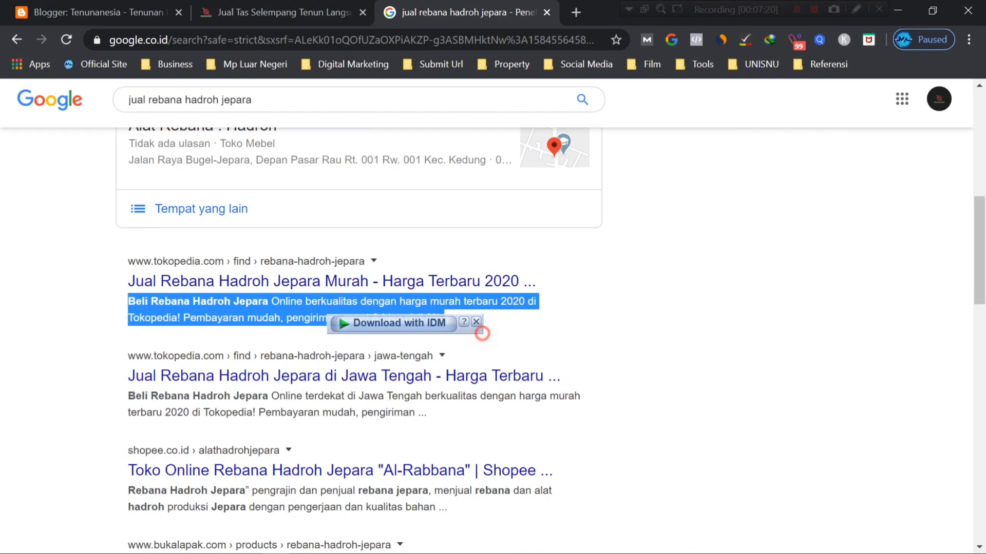
{"action": "left_click", "coordinate": [233, 308]}
{"action": "left_click_drag", "start_coordinate": [129, 303], "coordinate": [444, 318]}
{"action": "left_click", "coordinate": [642, 322]}
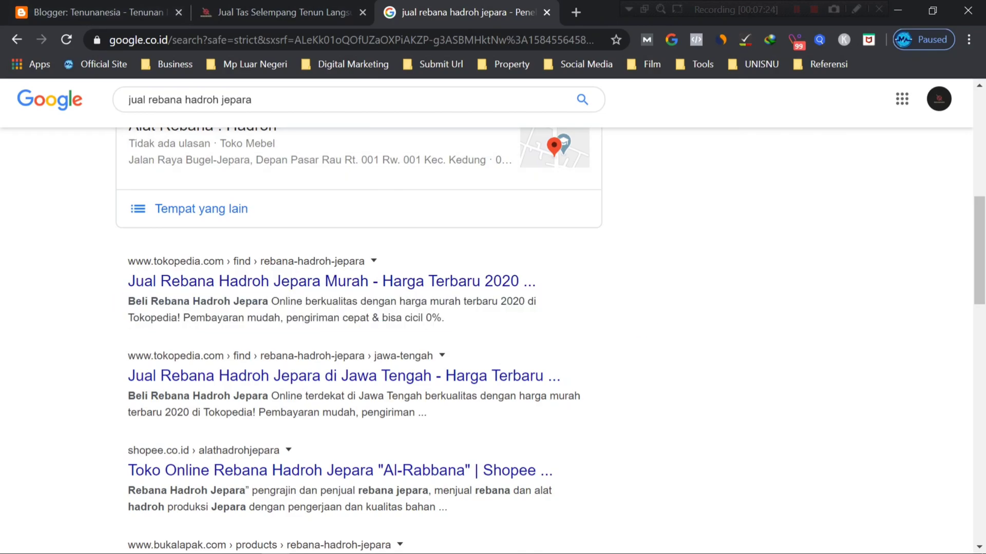
Close the Google results, open the post's search description (Deskripsi Penelusuran) and finish it without changes
{"action": "left_click", "coordinate": [547, 12]}
{"action": "left_click", "coordinate": [98, 12]}
{"action": "left_click", "coordinate": [822, 359]}
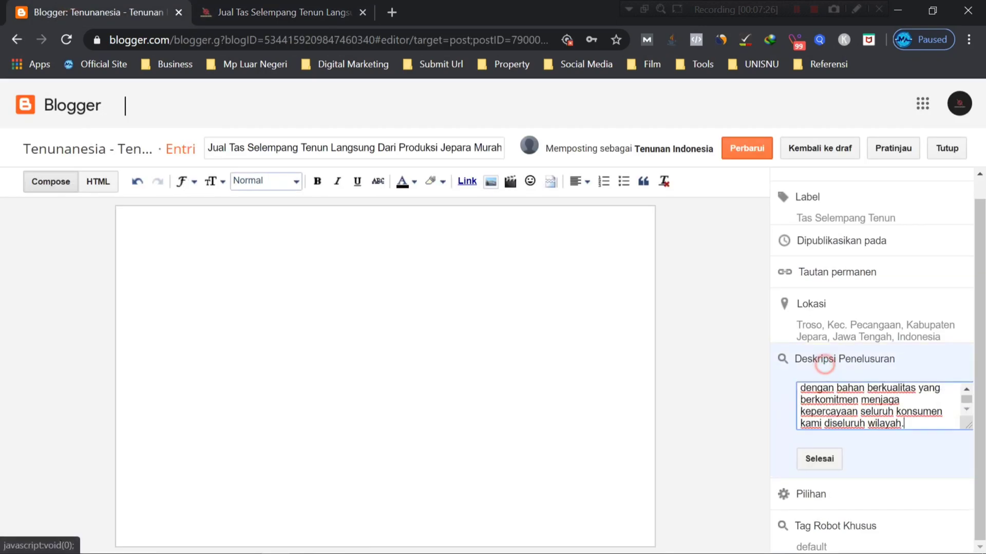
{"action": "left_click", "coordinate": [821, 454]}
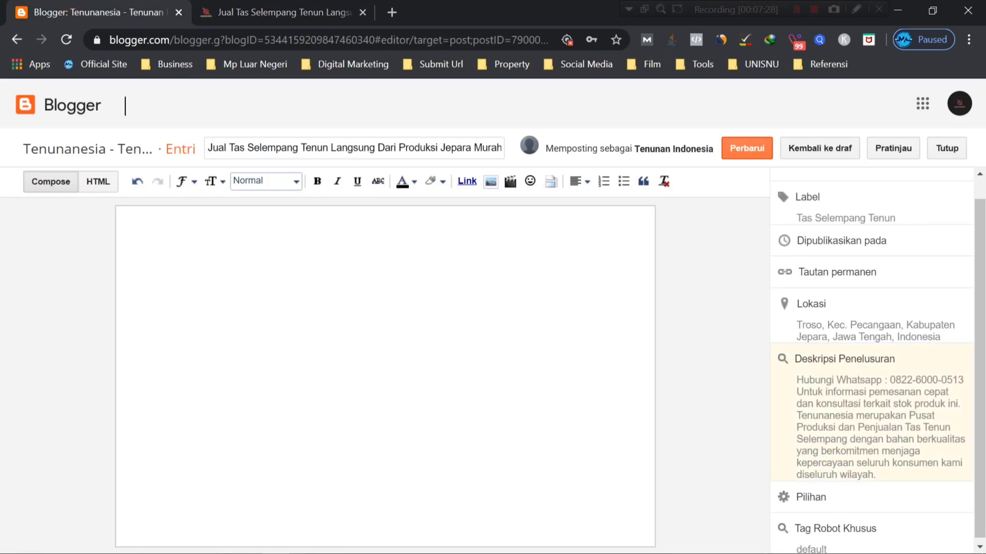
Open the post's options (Pilihan) with the reader comment setting and look over the whole list of post settings
{"action": "left_click", "coordinate": [832, 492]}
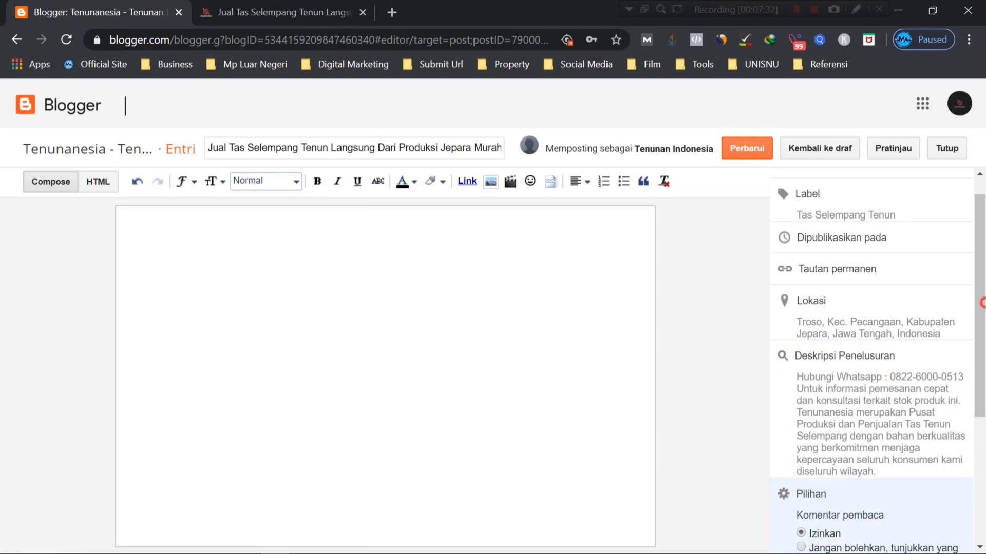
{"action": "left_click_drag", "start_coordinate": [982, 303], "coordinate": [796, 214]}
{"action": "left_click", "coordinate": [647, 278]}
{"action": "left_click", "coordinate": [706, 277]}
{"action": "left_click_drag", "start_coordinate": [979, 278], "coordinate": [950, 413]}
{"action": "left_click", "coordinate": [707, 281]}
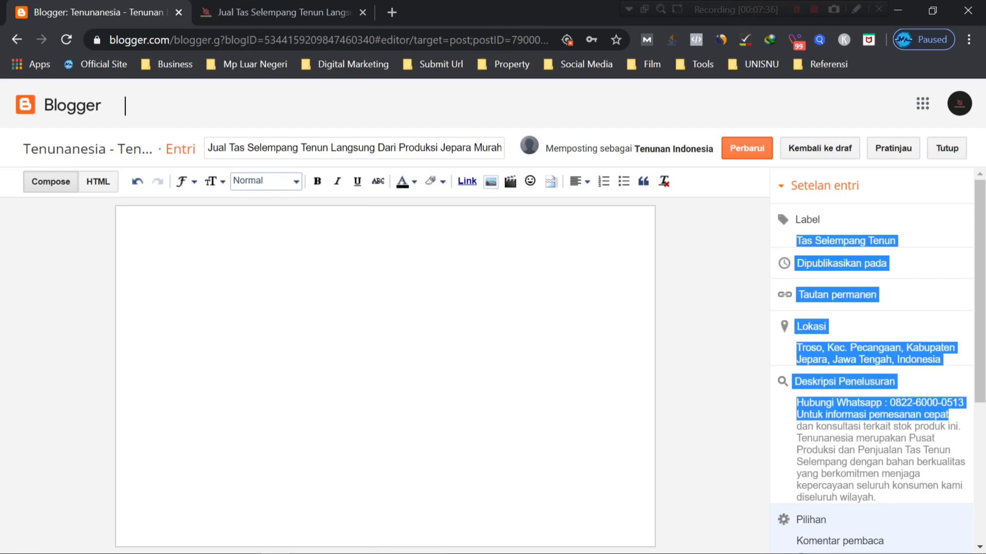
{"action": "left_click", "coordinate": [698, 271]}
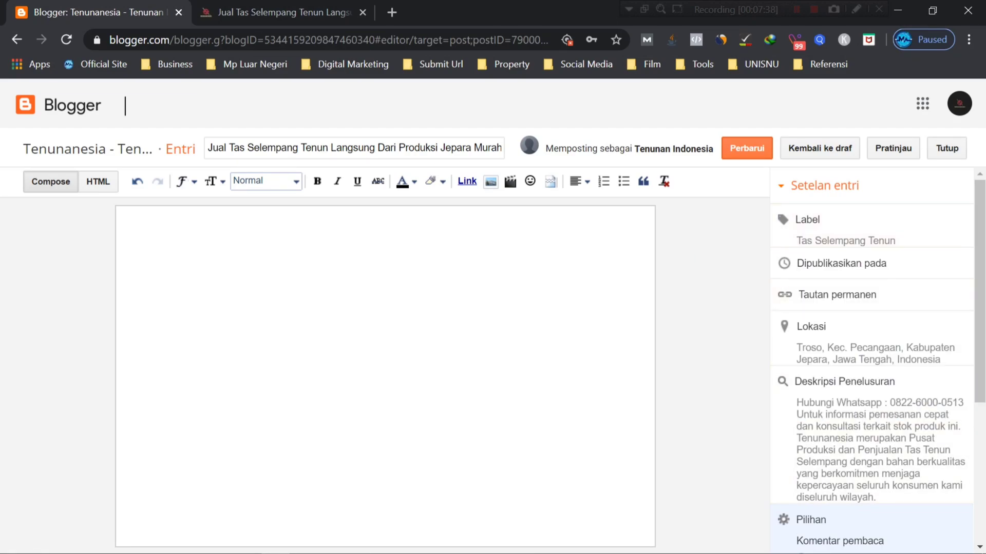
{"action": "left_click", "coordinate": [781, 186]}
{"action": "left_click", "coordinate": [780, 186]}
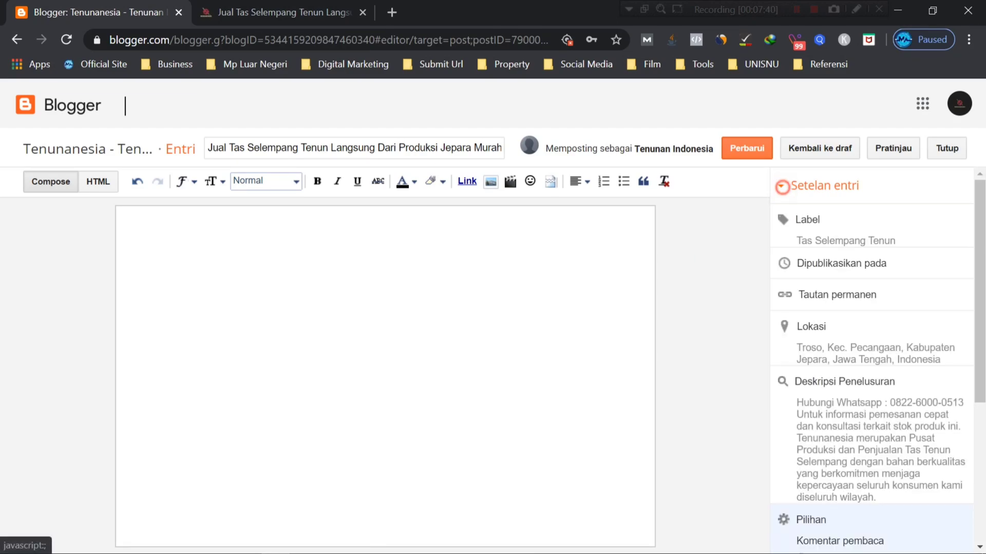
Insert the photo of the blue woven sling bag from this blog's existing images into the empty post body
{"action": "left_click", "coordinate": [398, 262]}
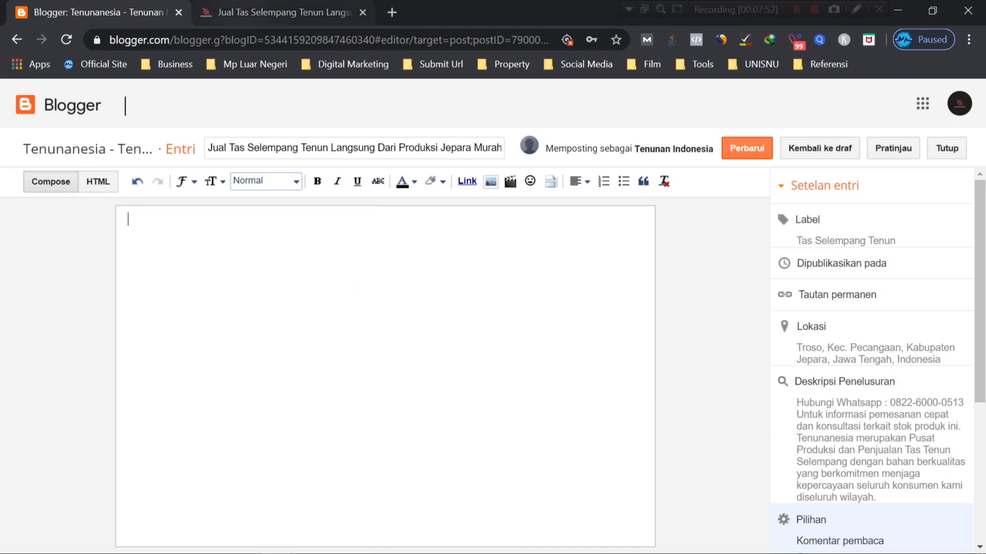
{"action": "left_click", "coordinate": [271, 152]}
{"action": "left_click", "coordinate": [253, 247]}
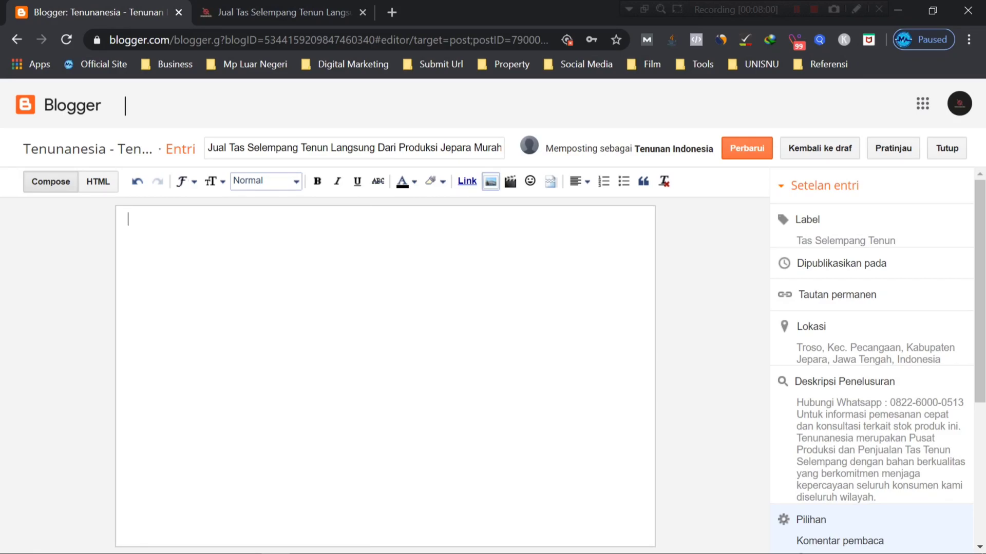
{"action": "left_click", "coordinate": [491, 181]}
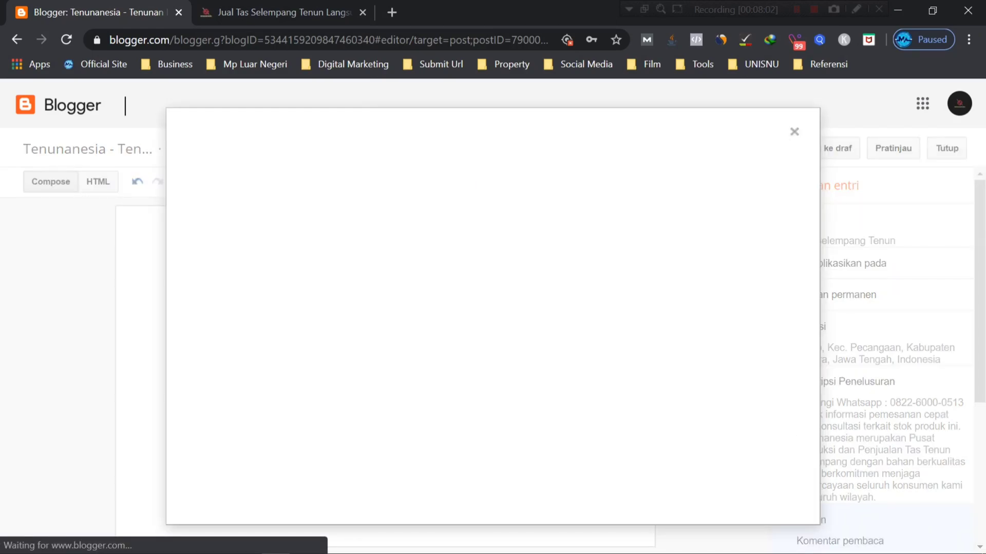
{"action": "left_click", "coordinate": [305, 189]}
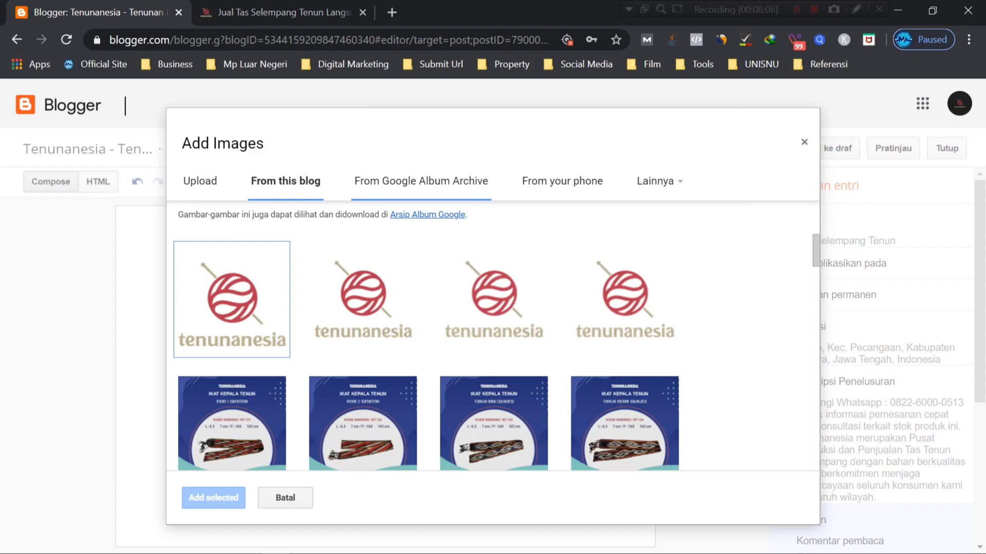
{"action": "scroll", "coordinate": [359, 360], "scroll_direction": "down", "scroll_amount": 15}
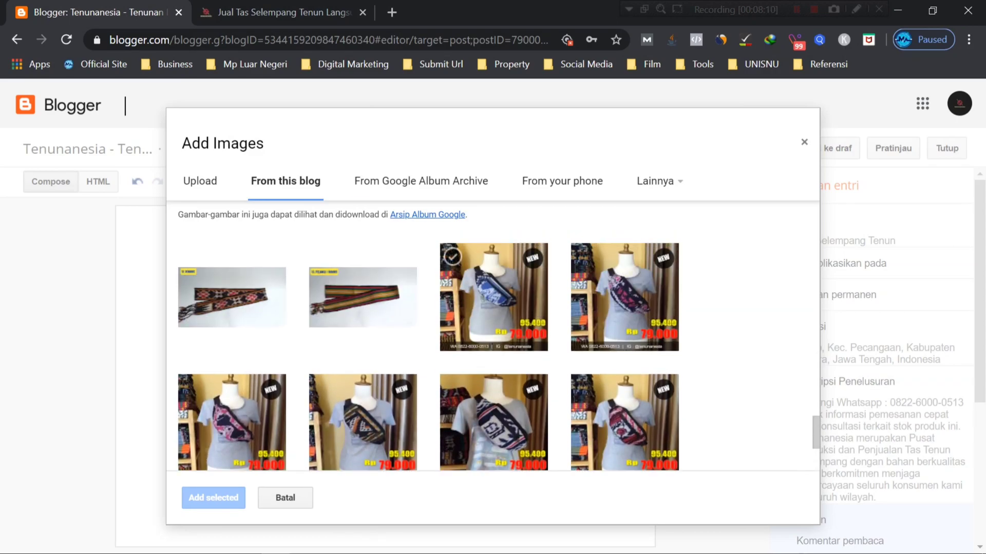
{"action": "scroll", "coordinate": [513, 359], "scroll_direction": "down", "scroll_amount": 3}
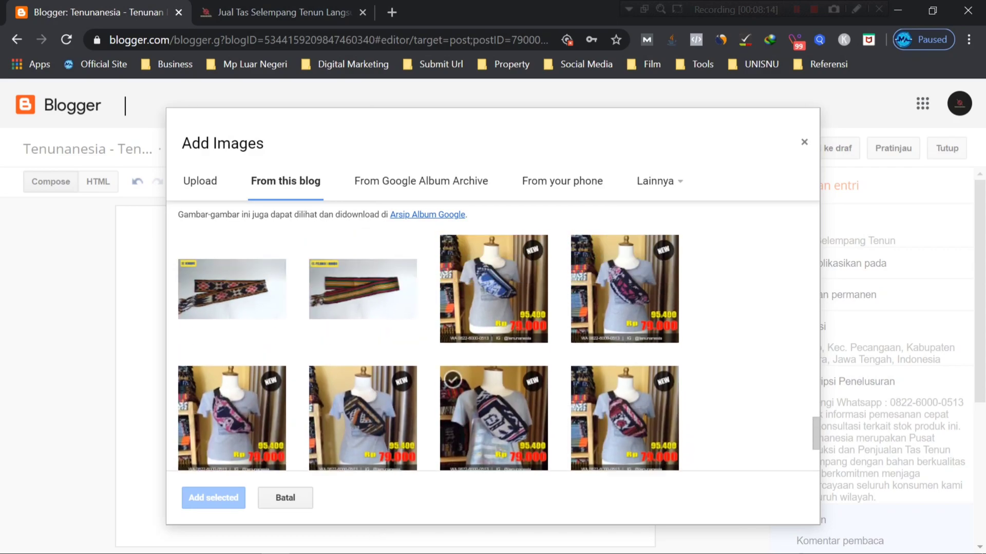
{"action": "left_click", "coordinate": [452, 334]}
{"action": "scroll", "coordinate": [453, 334], "scroll_direction": "down", "scroll_amount": 1}
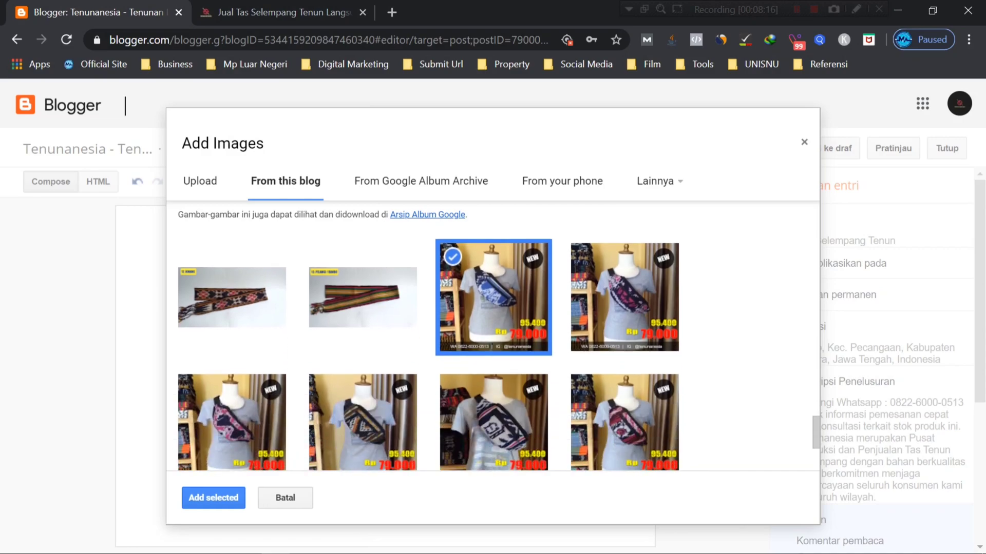
{"action": "left_click", "coordinate": [213, 498]}
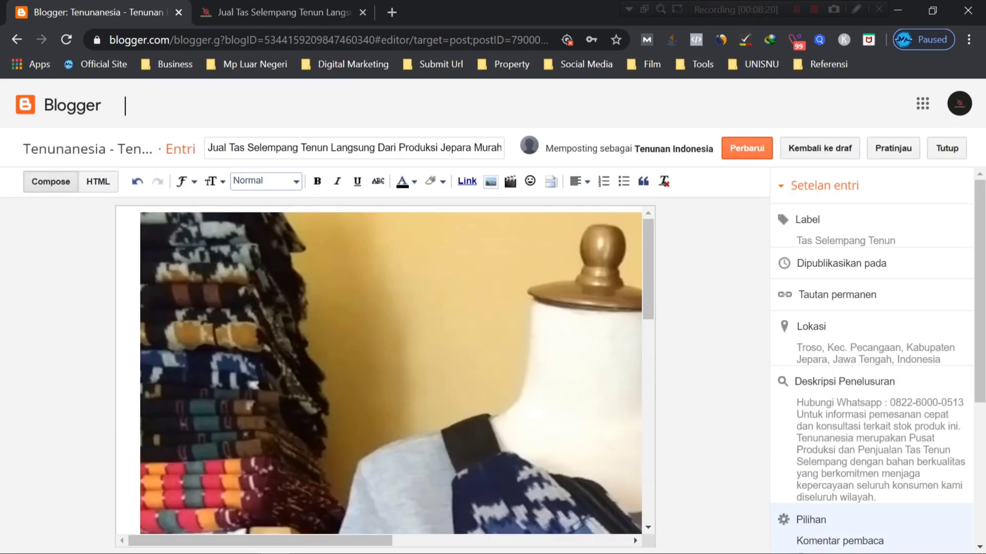
Remove the hyperlink from the inserted sling bag photo and check the image by selecting it again
{"action": "left_click", "coordinate": [519, 311]}
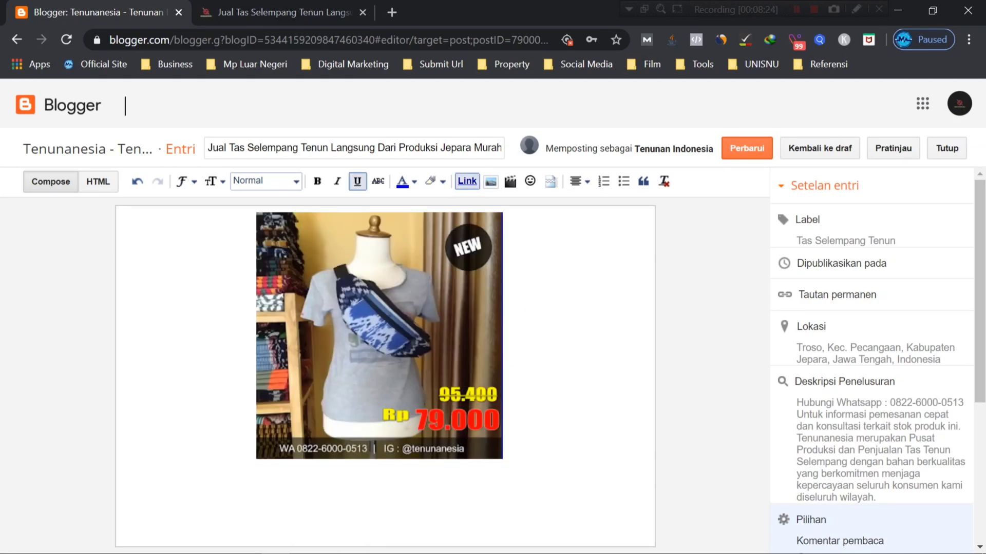
{"action": "left_click", "coordinate": [379, 310]}
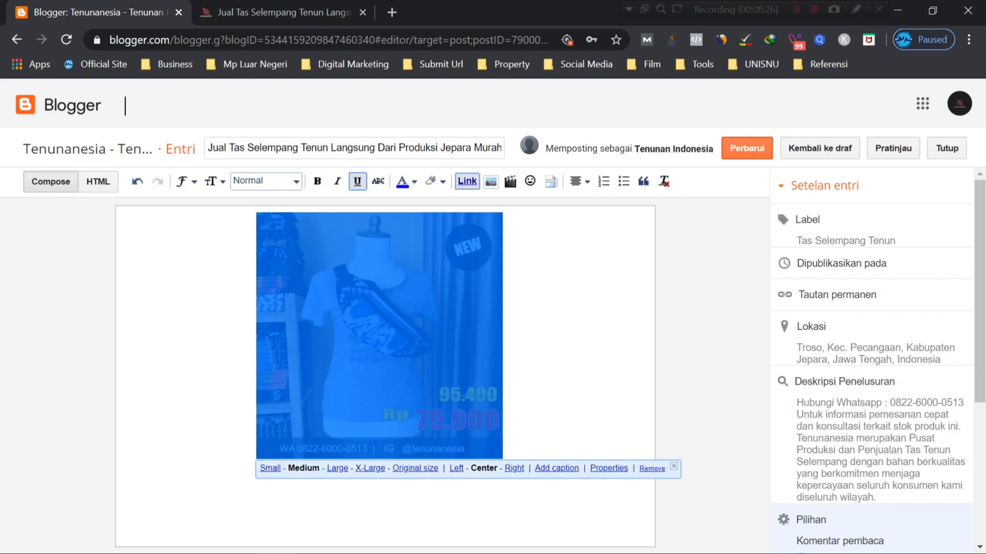
{"action": "left_click", "coordinate": [554, 325]}
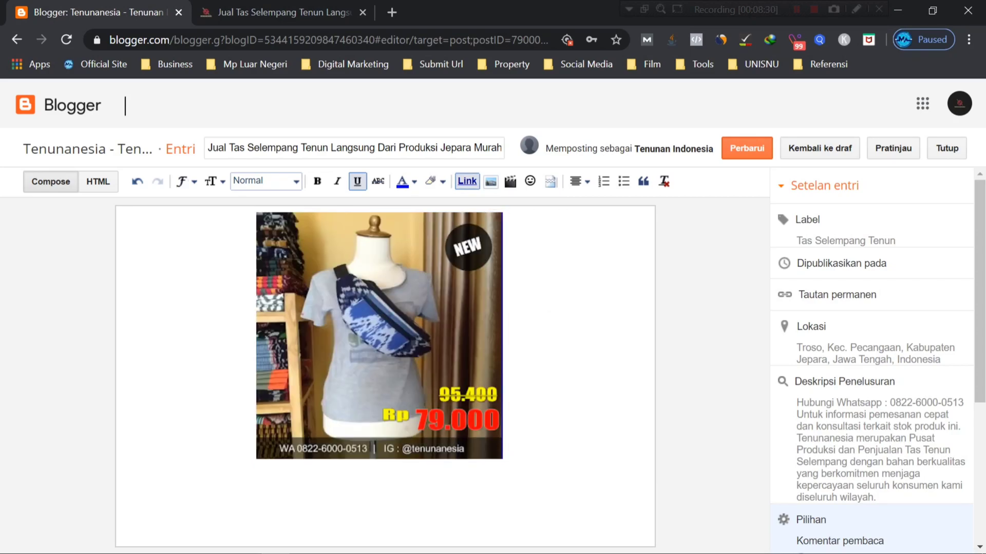
{"action": "left_click", "coordinate": [453, 370]}
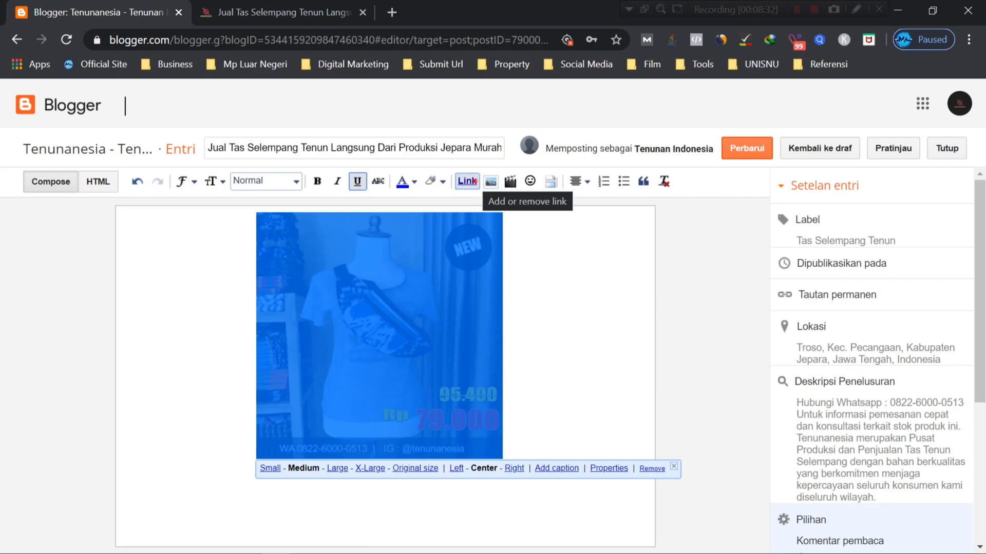
{"action": "left_click", "coordinate": [550, 301]}
{"action": "left_click", "coordinate": [413, 337]}
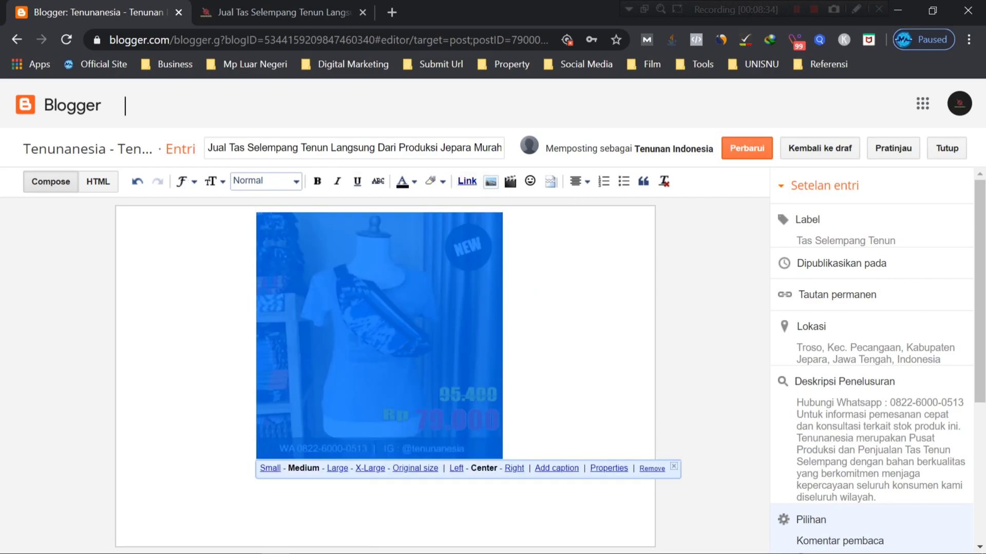
{"action": "left_click", "coordinate": [555, 309]}
{"action": "left_click", "coordinate": [411, 300]}
{"action": "left_click", "coordinate": [593, 343]}
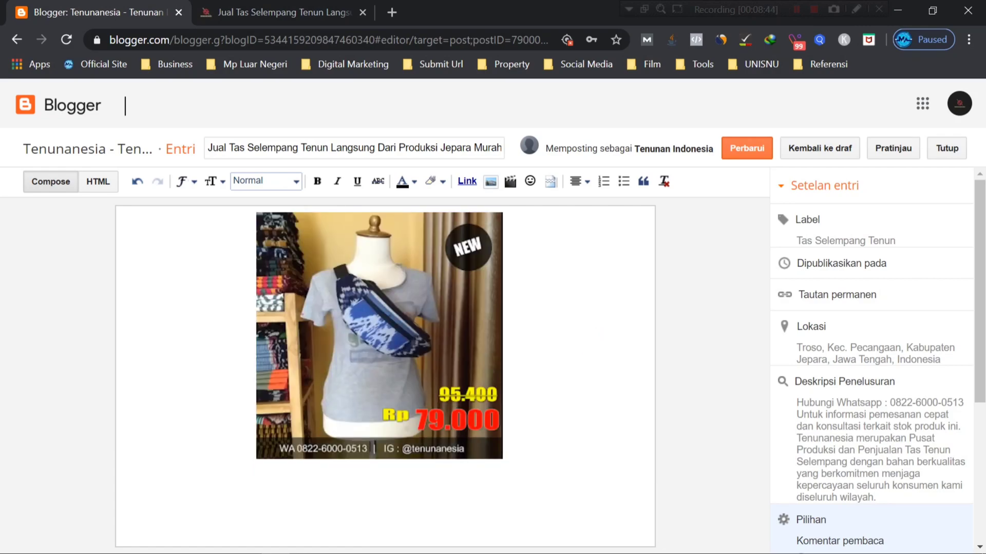
Set both the title text and the alt text of the sling bag photo to "Jual Tas Selempang Tenun"
{"action": "left_click", "coordinate": [411, 341]}
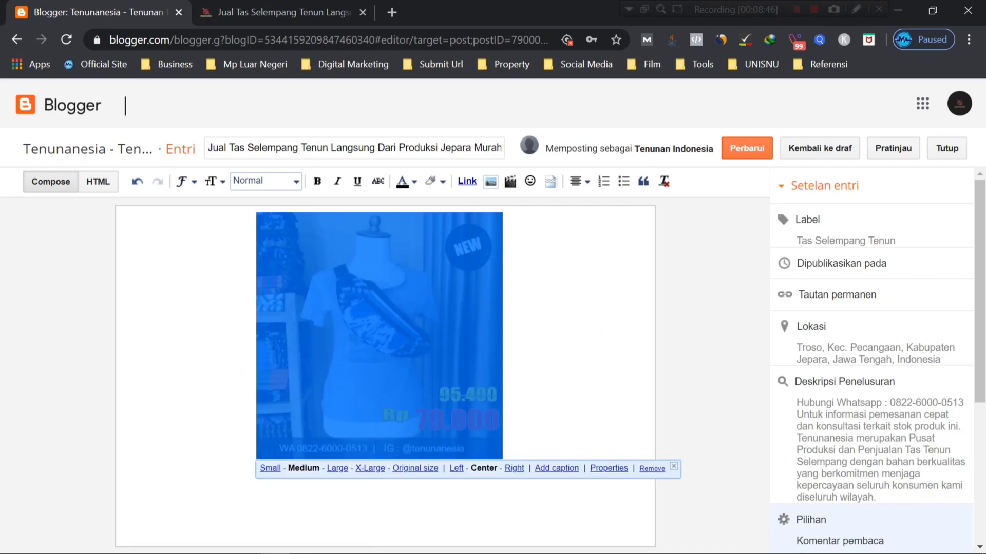
{"action": "left_click", "coordinate": [606, 467]}
{"action": "left_click", "coordinate": [424, 310]}
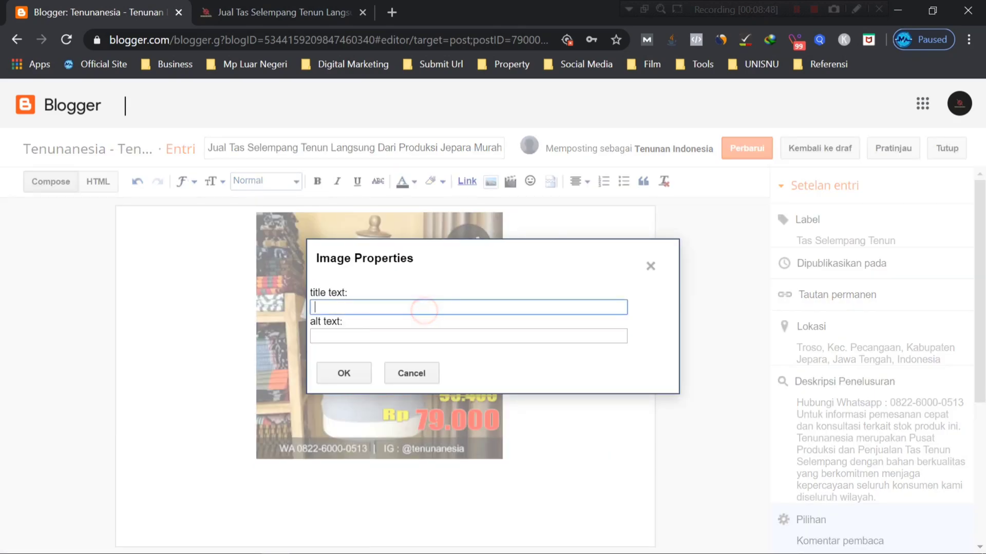
{"action": "type", "text": "Jual Tas Selempang Tenun"}
{"action": "left_click", "coordinate": [438, 337]}
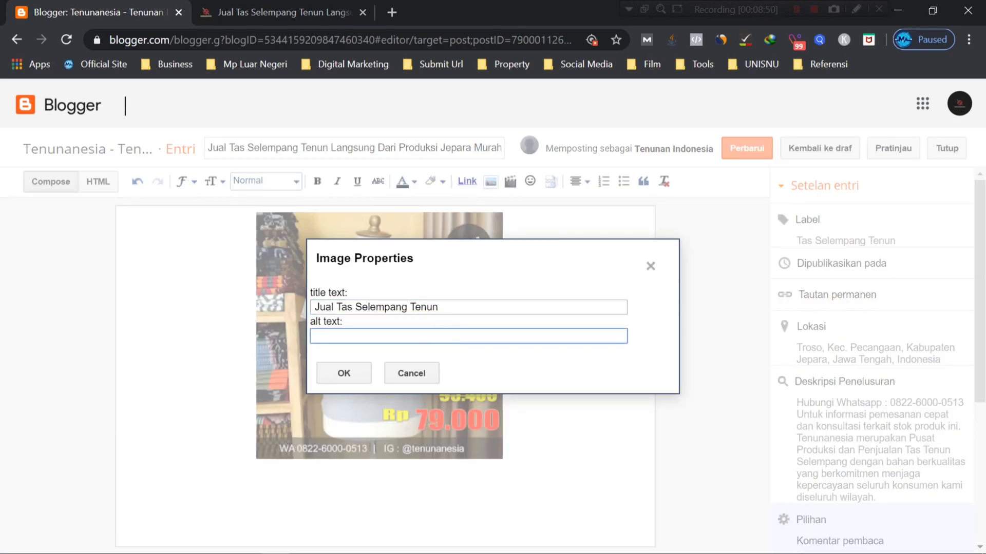
{"action": "type", "text": "Jual Tas Selempang Tenun"}
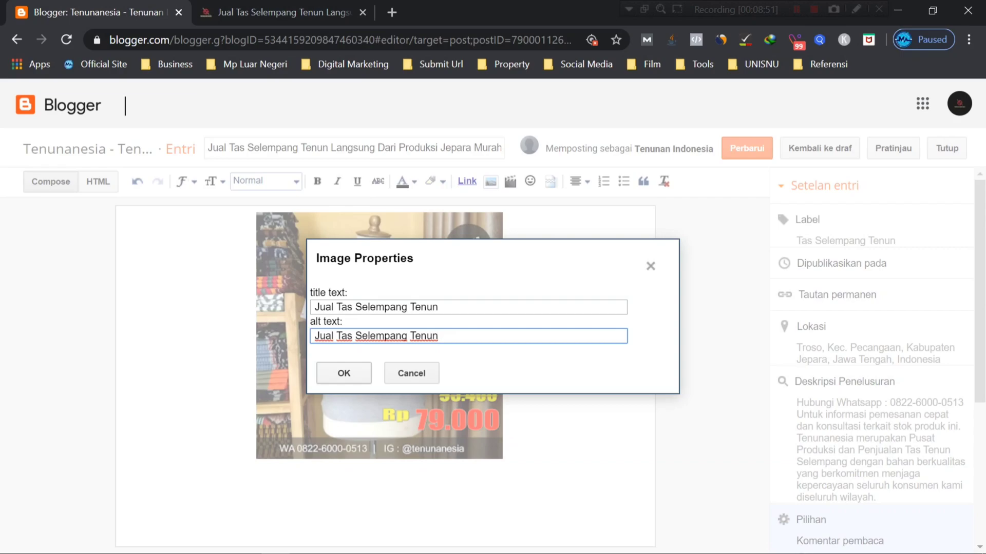
{"action": "left_click", "coordinate": [354, 378]}
Add the caption "Jual Tas Selempang Tenun" beneath the sling bag photo
{"action": "left_click", "coordinate": [399, 386]}
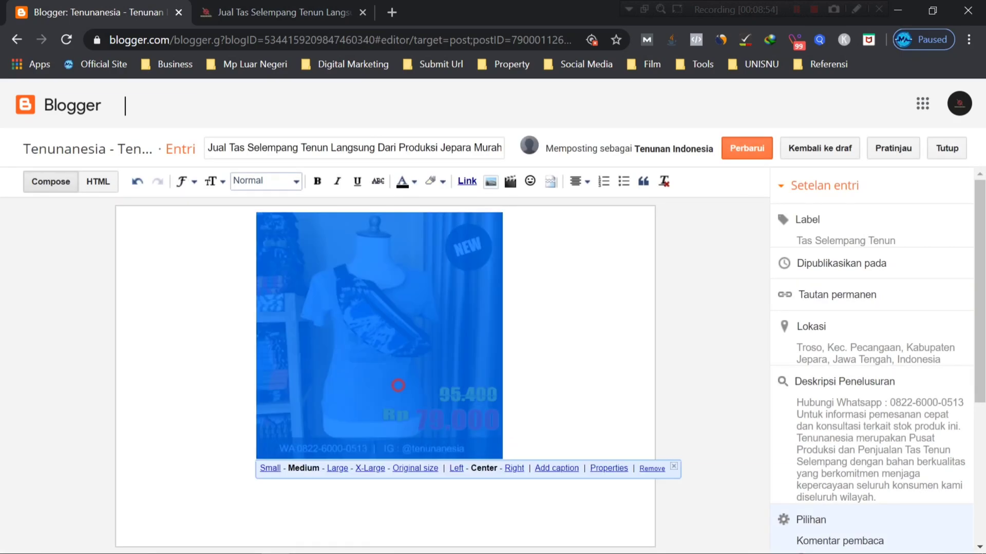
{"action": "left_click", "coordinate": [556, 468]}
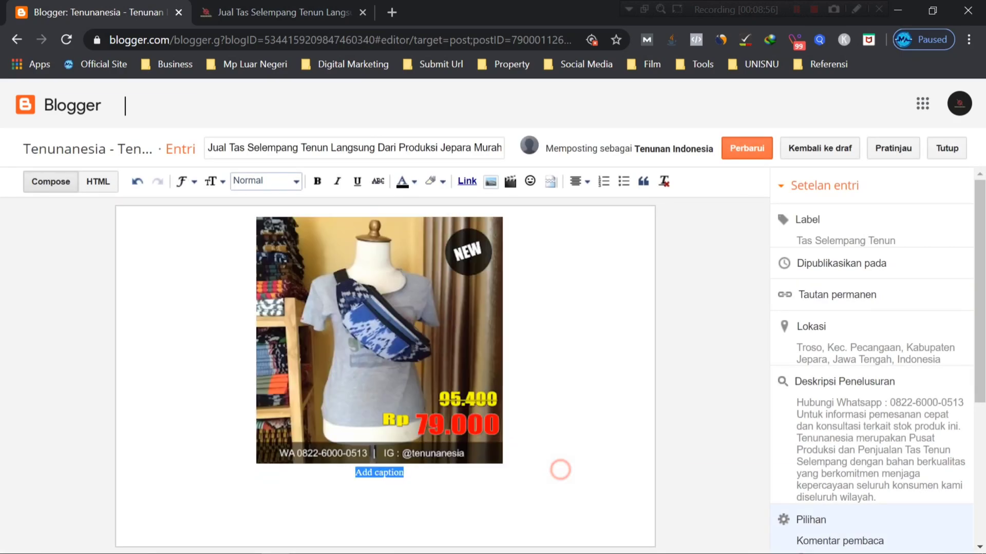
{"action": "type", "text": "Jual Tas Selempang Tenun"}
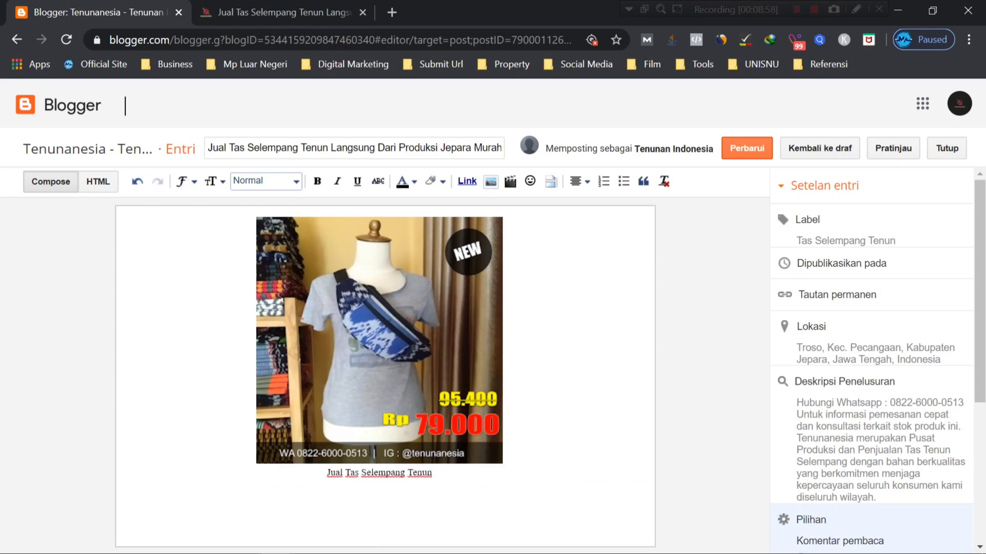
{"action": "left_click", "coordinate": [522, 436]}
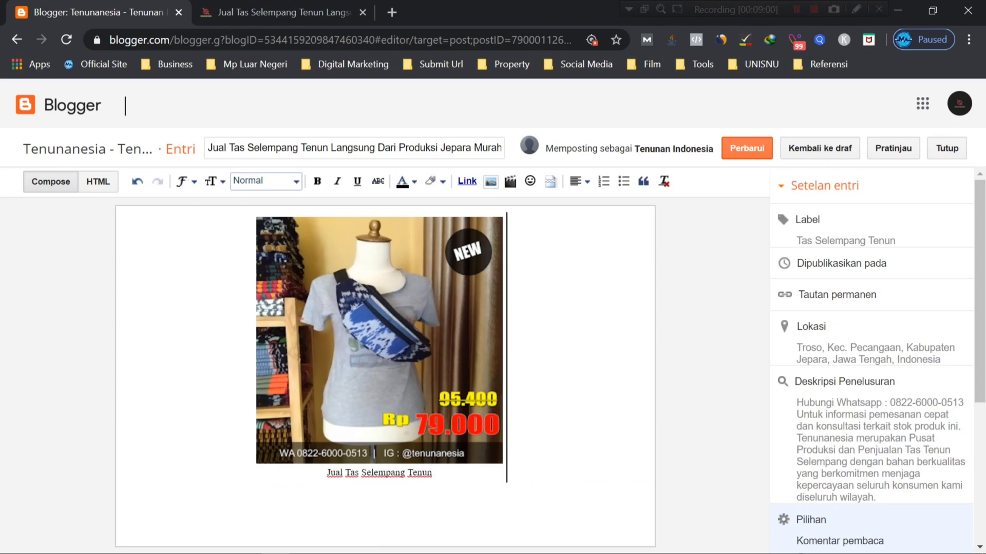
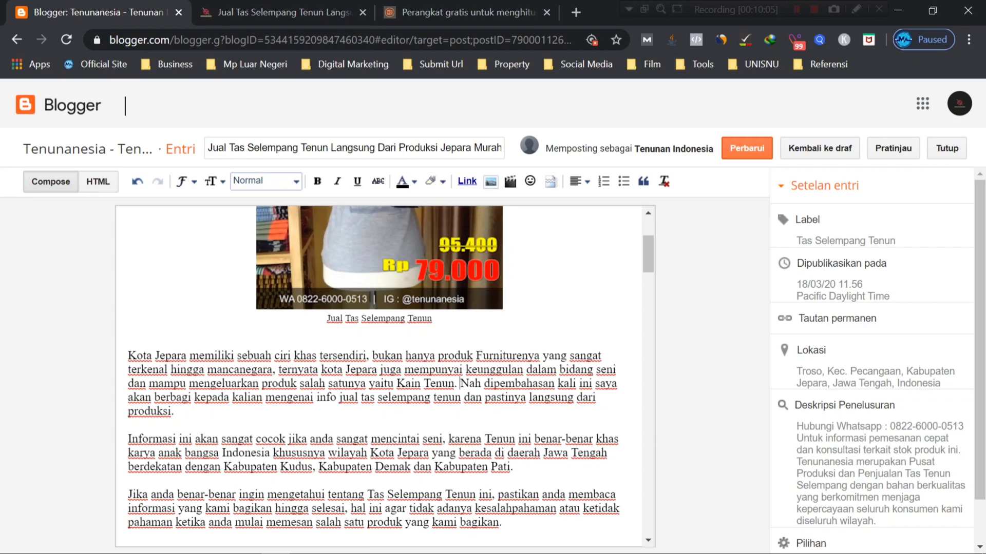
Look over the three introductory paragraphs between the first photo's caption and the first subheading
{"action": "scroll", "coordinate": [379, 375], "scroll_direction": "down", "scroll_amount": 3}
{"action": "scroll", "coordinate": [378, 374], "scroll_direction": "up", "scroll_amount": 1}
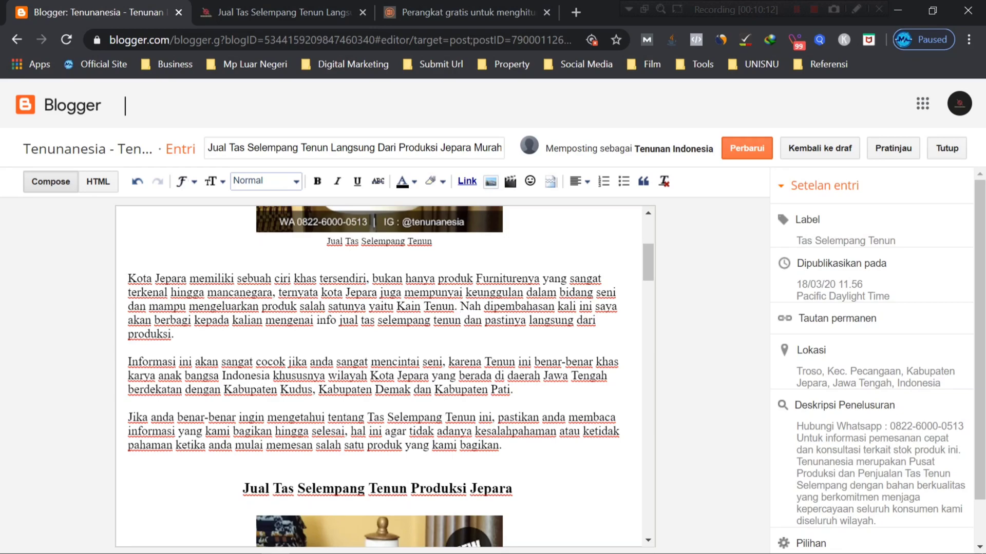
{"action": "left_click", "coordinate": [238, 361]}
{"action": "left_click", "coordinate": [304, 306]}
{"action": "left_click", "coordinate": [283, 420]}
{"action": "left_click", "coordinate": [299, 306]}
{"action": "scroll", "coordinate": [299, 306], "scroll_direction": "down", "scroll_amount": 2}
{"action": "scroll", "coordinate": [299, 306], "scroll_direction": "up", "scroll_amount": 3}
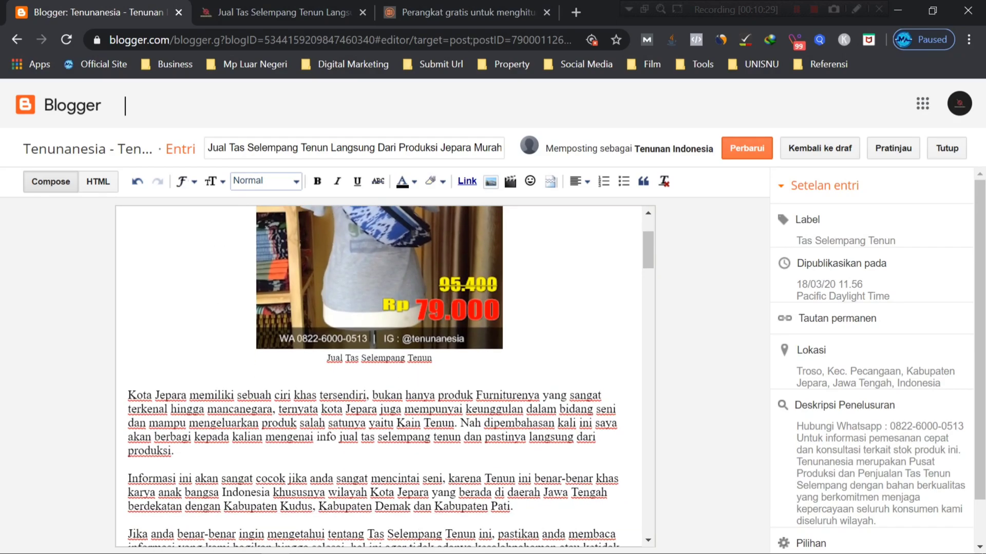
{"action": "scroll", "coordinate": [299, 306], "scroll_direction": "down", "scroll_amount": 4}
{"action": "scroll", "coordinate": [378, 376], "scroll_direction": "up", "scroll_amount": 3}
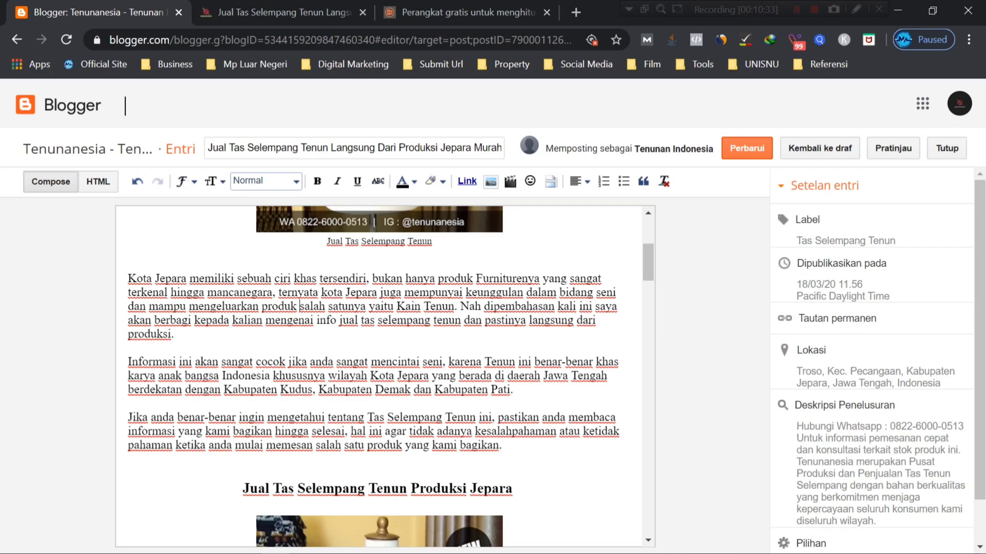
{"action": "scroll", "coordinate": [378, 376], "scroll_direction": "down", "scroll_amount": 3}
Compare the subheading "Jual Tas Selempang Tenun Produksi Jepara" with the keyword in the post title and the text above it
{"action": "left_click", "coordinate": [353, 333]}
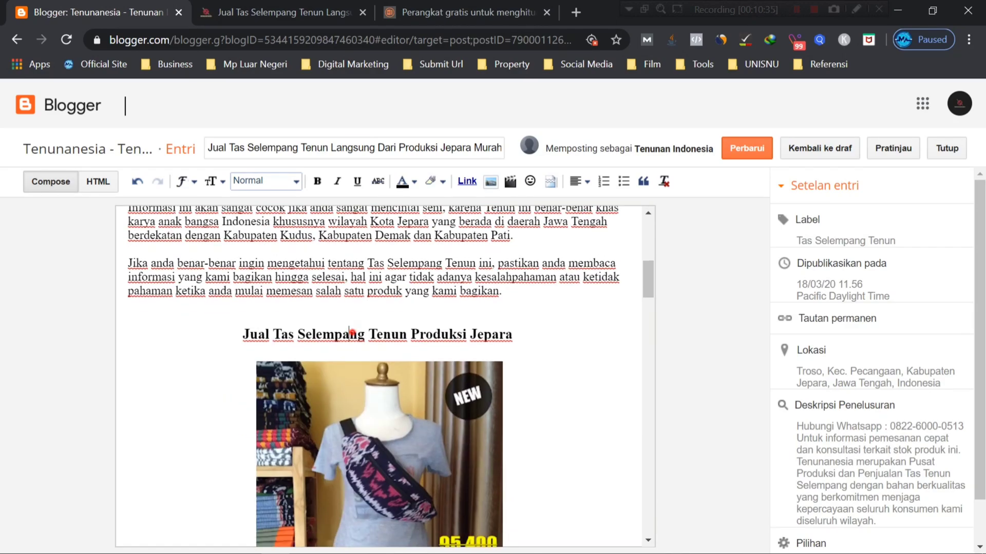
{"action": "scroll", "coordinate": [379, 376], "scroll_direction": "up", "scroll_amount": 6}
{"action": "scroll", "coordinate": [379, 376], "scroll_direction": "down", "scroll_amount": 6}
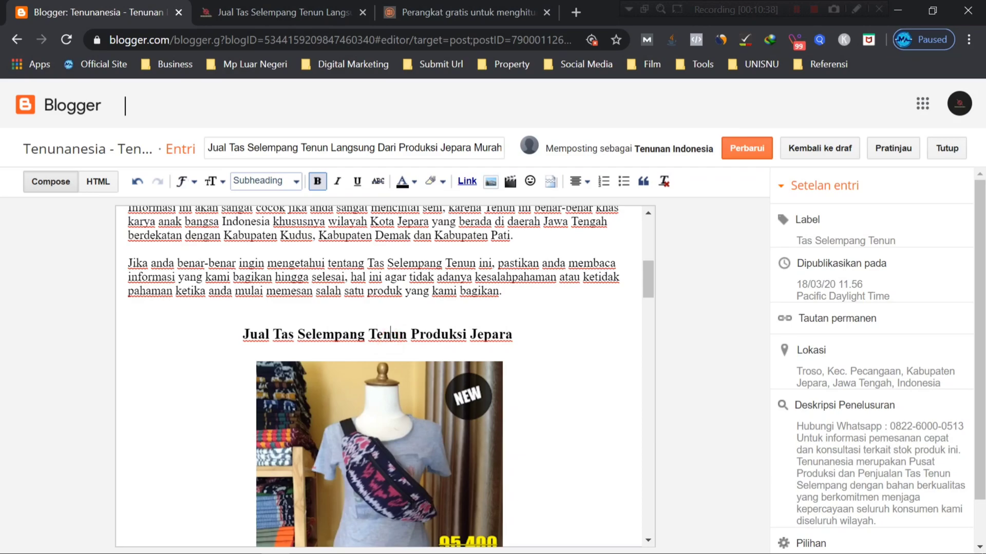
{"action": "left_click", "coordinate": [315, 291]}
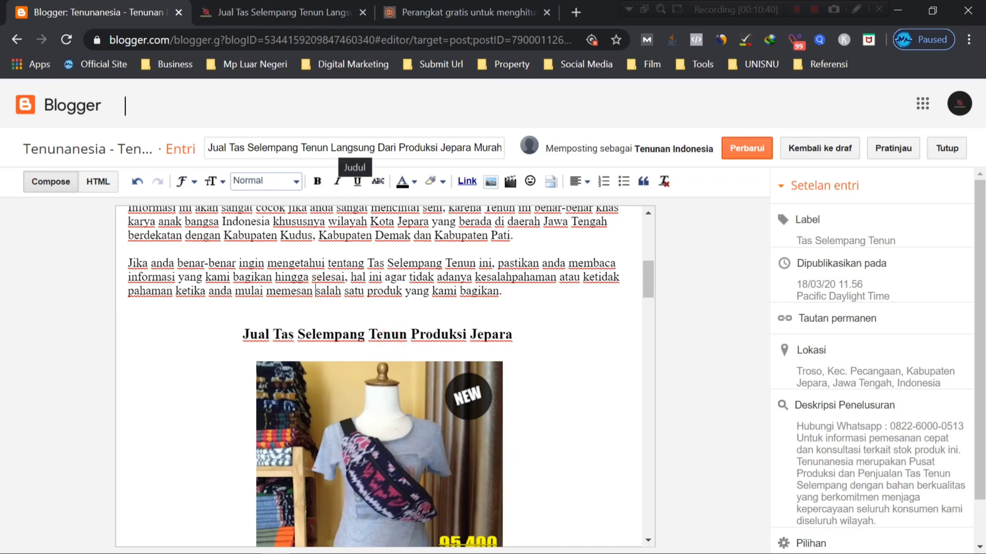
{"action": "left_click_drag", "start_coordinate": [329, 149], "coordinate": [211, 149]}
{"action": "left_click", "coordinate": [285, 150]}
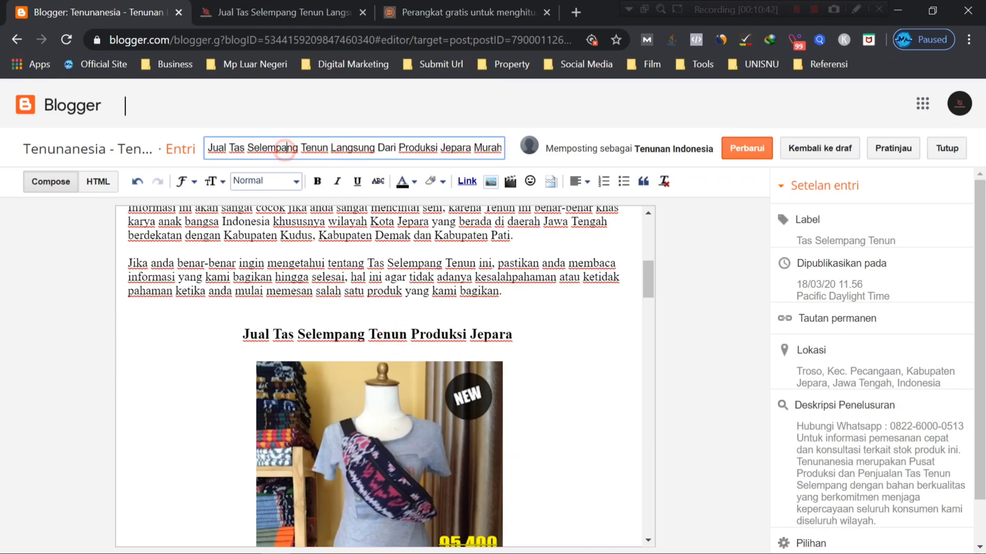
{"action": "left_click", "coordinate": [382, 291]}
{"action": "left_click", "coordinate": [386, 335]}
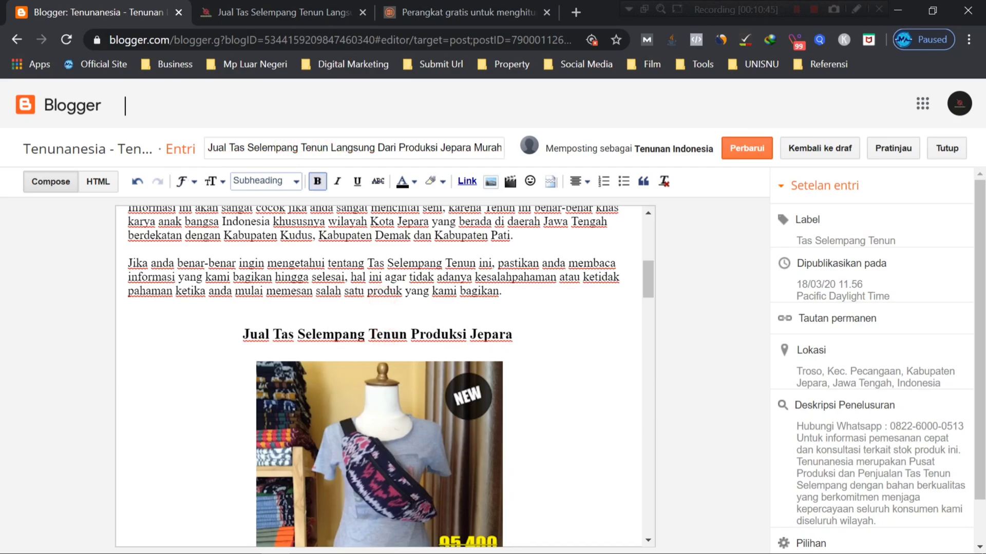
{"action": "left_click", "coordinate": [329, 277]}
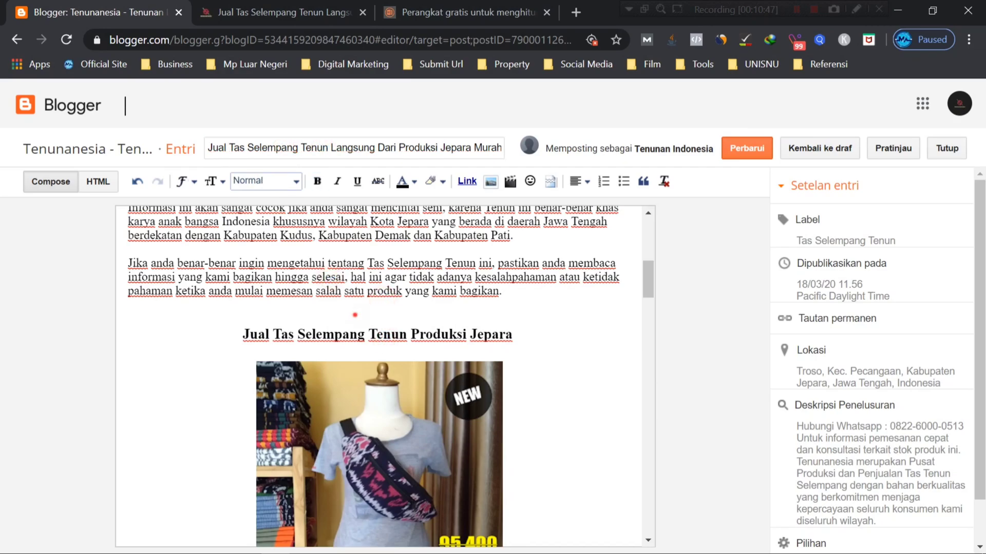
{"action": "left_click", "coordinate": [358, 334]}
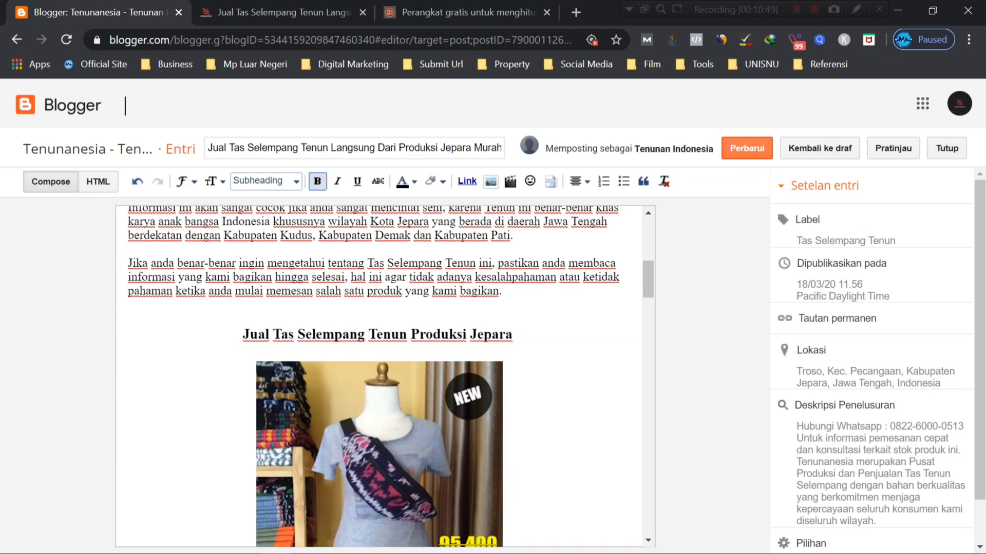
Check which paragraph style and text alignment the subheading "Jual Tas Selempang Tenun Produksi Jepara" uses, leaving both as they are
{"action": "mouse_move", "coordinate": [243, 334]}
{"action": "left_mouse_down"}
{"action": "mouse_move", "coordinate": [519, 333]}
{"action": "mouse_move", "coordinate": [242, 334]}
{"action": "left_mouse_up"}
{"action": "left_click", "coordinate": [416, 259]}
{"action": "left_click", "coordinate": [410, 334]}
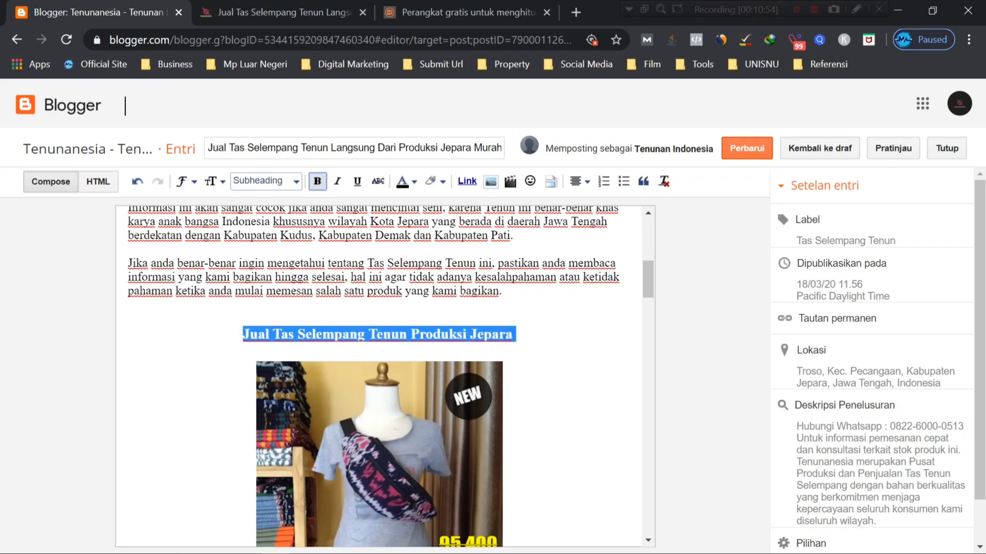
{"action": "left_click", "coordinate": [265, 181]}
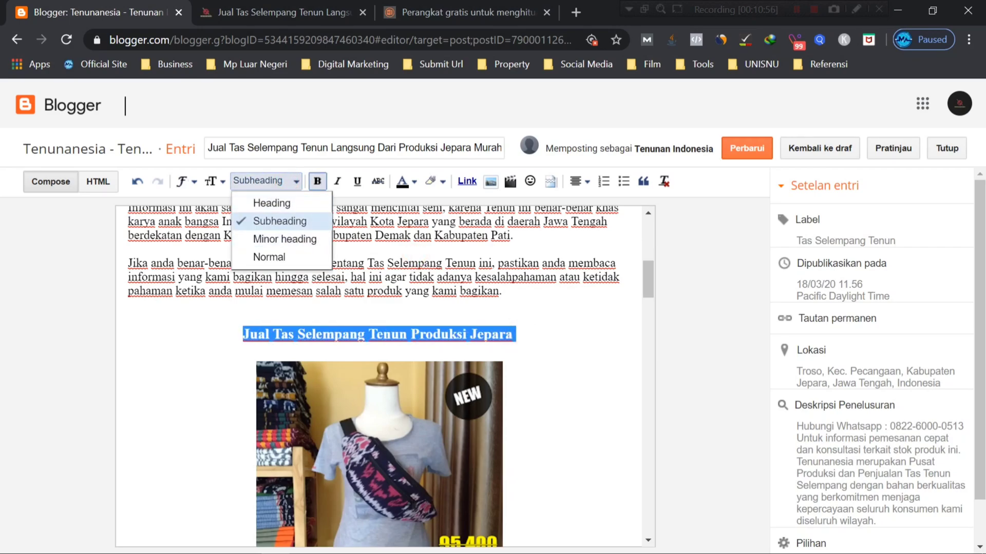
{"action": "left_click", "coordinate": [472, 301]}
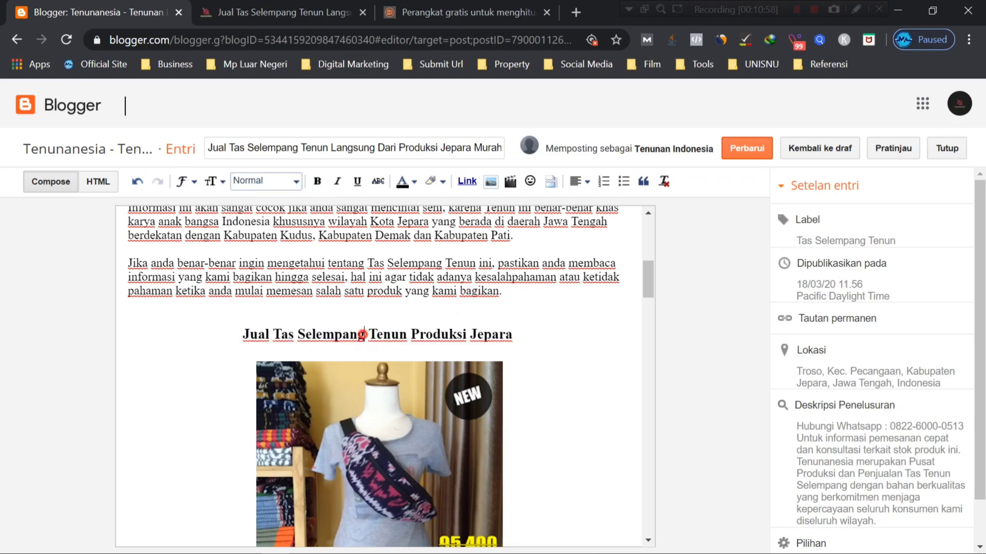
{"action": "left_click", "coordinate": [363, 334]}
{"action": "left_click_drag", "start_coordinate": [383, 334], "coordinate": [242, 334]}
{"action": "left_click", "coordinate": [419, 334]}
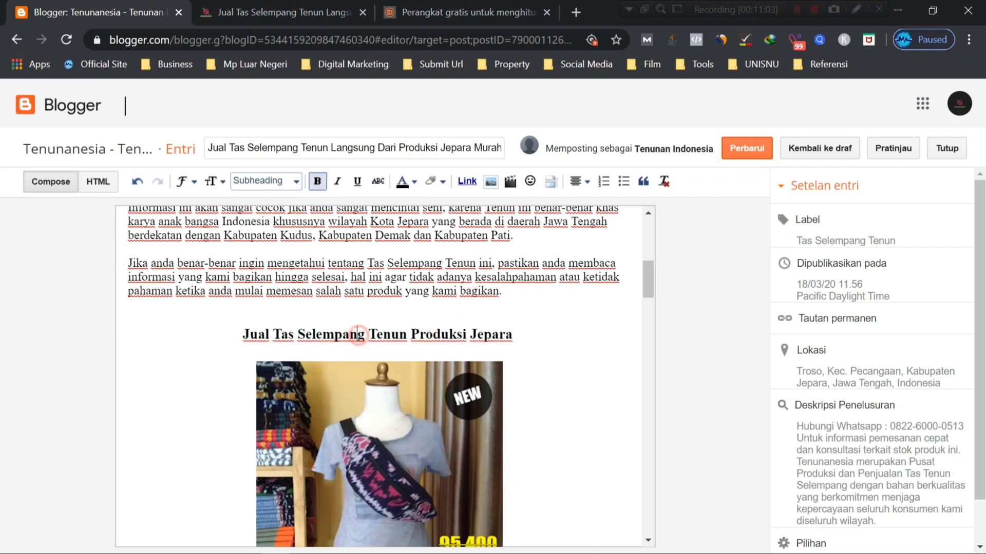
{"action": "left_click", "coordinate": [579, 181]}
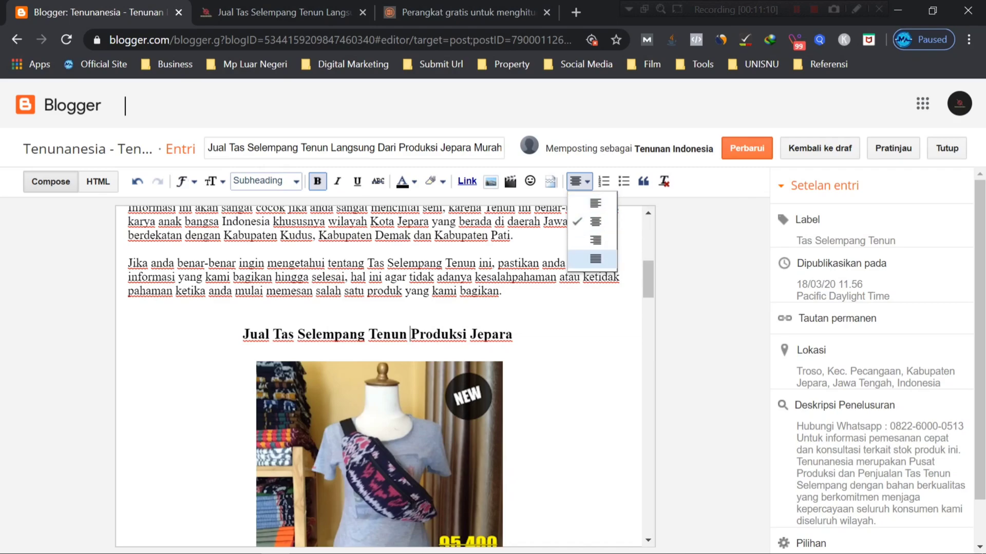
{"action": "left_click", "coordinate": [485, 253]}
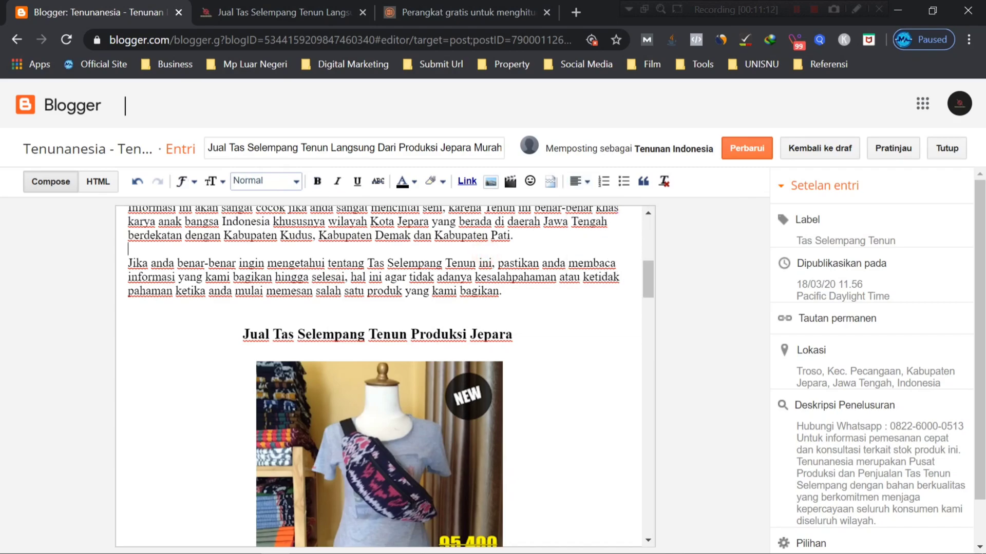
Compare the captioned photo beneath the subheading "Jual Tas Selempang Tenun Produksi Jepara" with the photo that opens the post
{"action": "scroll", "coordinate": [376, 324], "scroll_direction": "down", "scroll_amount": 4}
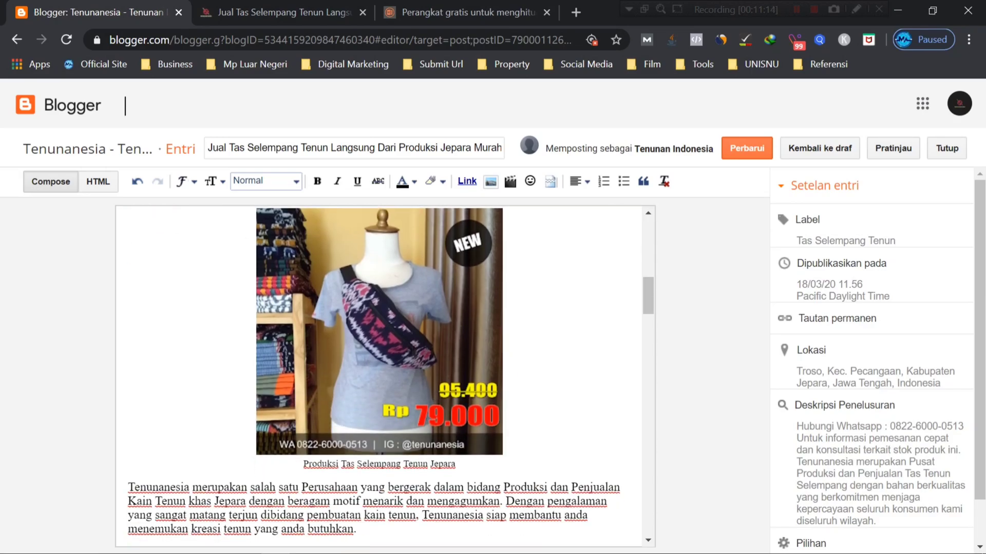
{"action": "scroll", "coordinate": [376, 324], "scroll_direction": "up", "scroll_amount": 4}
{"action": "left_click", "coordinate": [377, 324]}
{"action": "scroll", "coordinate": [376, 324], "scroll_direction": "down", "scroll_amount": 2}
{"action": "scroll", "coordinate": [376, 324], "scroll_direction": "up", "scroll_amount": 3}
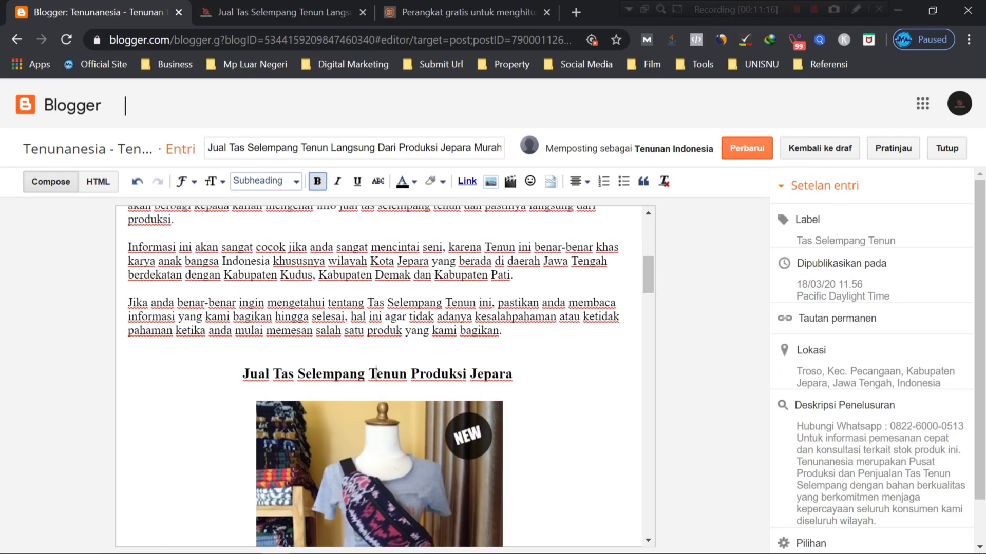
{"action": "scroll", "coordinate": [376, 323], "scroll_direction": "down", "scroll_amount": 5}
{"action": "scroll", "coordinate": [376, 323], "scroll_direction": "up", "scroll_amount": 1}
{"action": "scroll", "coordinate": [379, 375], "scroll_direction": "down", "scroll_amount": 9}
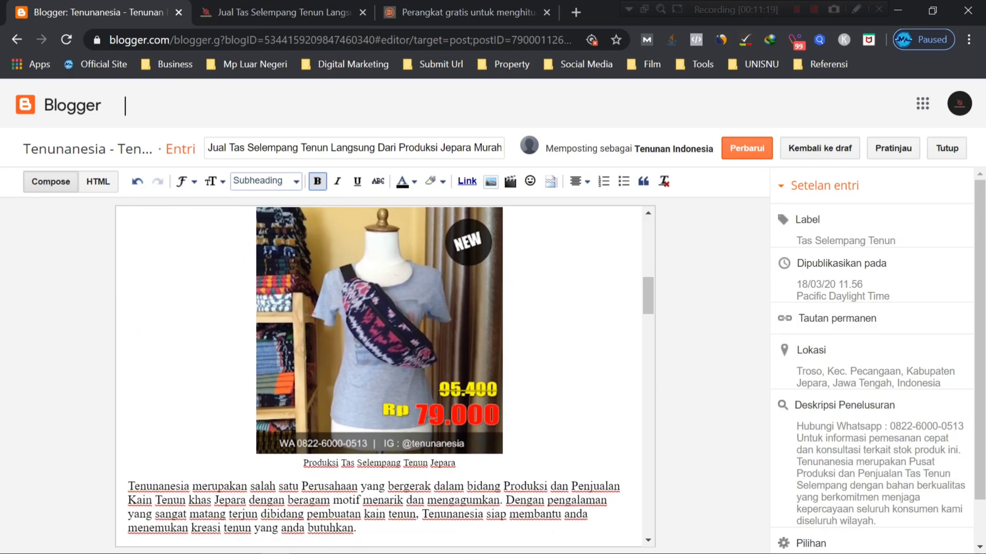
{"action": "scroll", "coordinate": [379, 323], "scroll_direction": "up", "scroll_amount": 2}
{"action": "scroll", "coordinate": [379, 323], "scroll_direction": "down", "scroll_amount": 2}
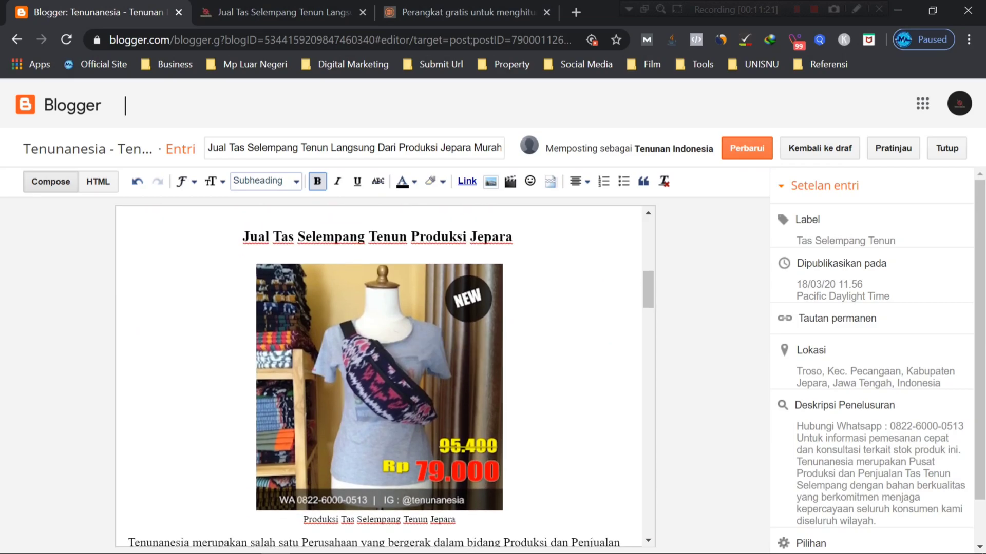
{"action": "scroll", "coordinate": [379, 359], "scroll_direction": "up", "scroll_amount": 8}
{"action": "scroll", "coordinate": [379, 359], "scroll_direction": "up", "scroll_amount": 1}
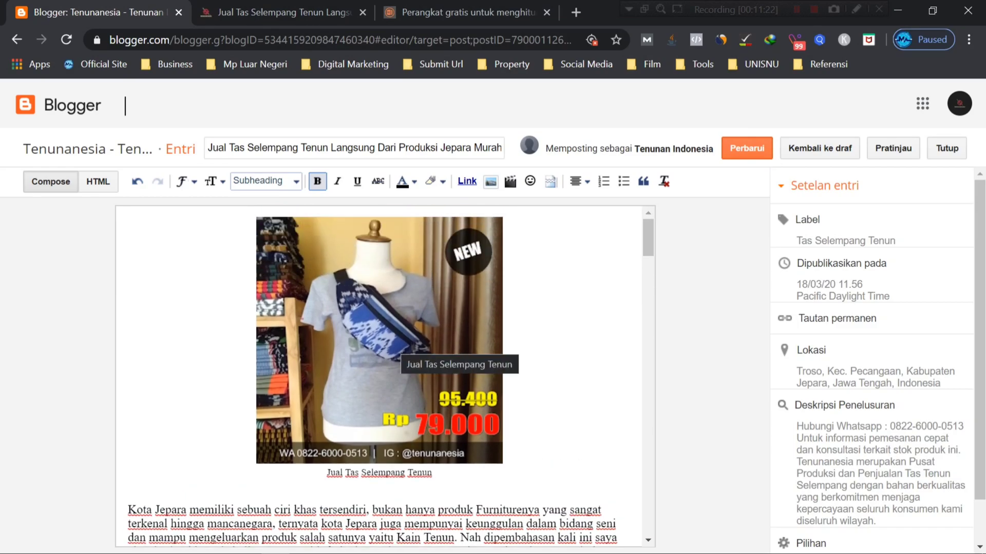
Read through the body paragraphs between the photo captioned "Produksi Tas Selempang Tenun Jepara" and the specification subheading
{"action": "scroll", "coordinate": [379, 360], "scroll_direction": "down", "scroll_amount": 5}
{"action": "scroll", "coordinate": [376, 411], "scroll_direction": "down", "scroll_amount": 8}
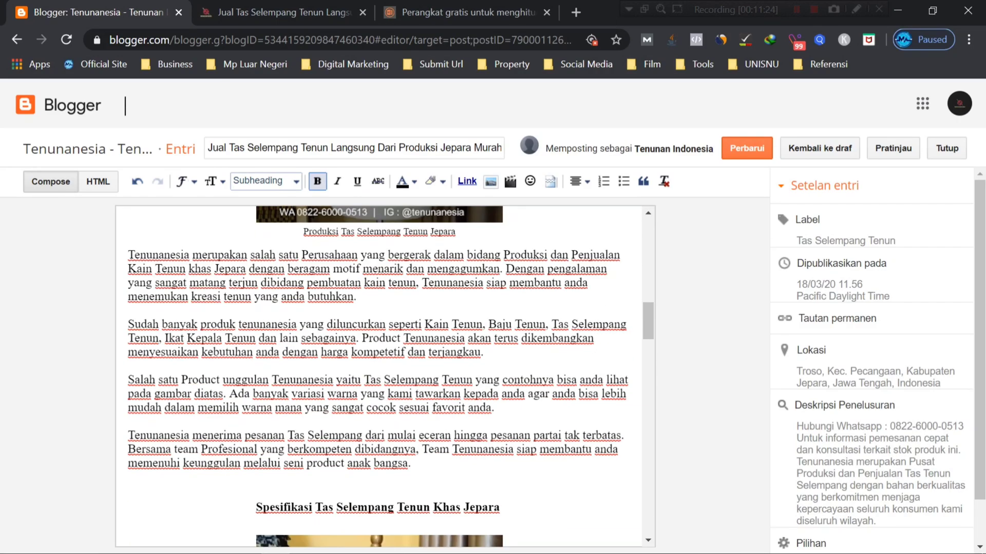
{"action": "scroll", "coordinate": [331, 349], "scroll_direction": "up", "scroll_amount": 1}
{"action": "left_click", "coordinate": [331, 349]}
{"action": "scroll", "coordinate": [331, 349], "scroll_direction": "up", "scroll_amount": 7}
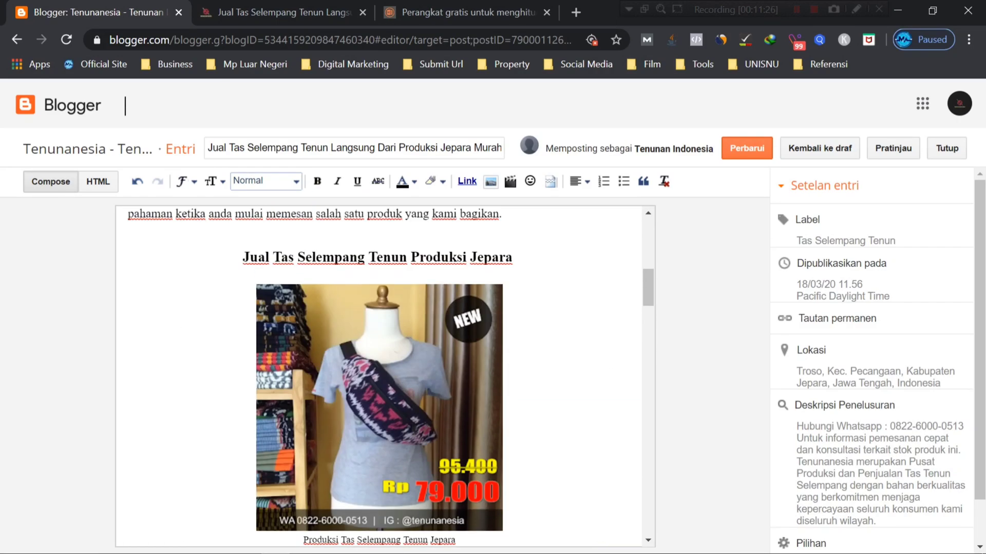
{"action": "scroll", "coordinate": [379, 375], "scroll_direction": "down", "scroll_amount": 12}
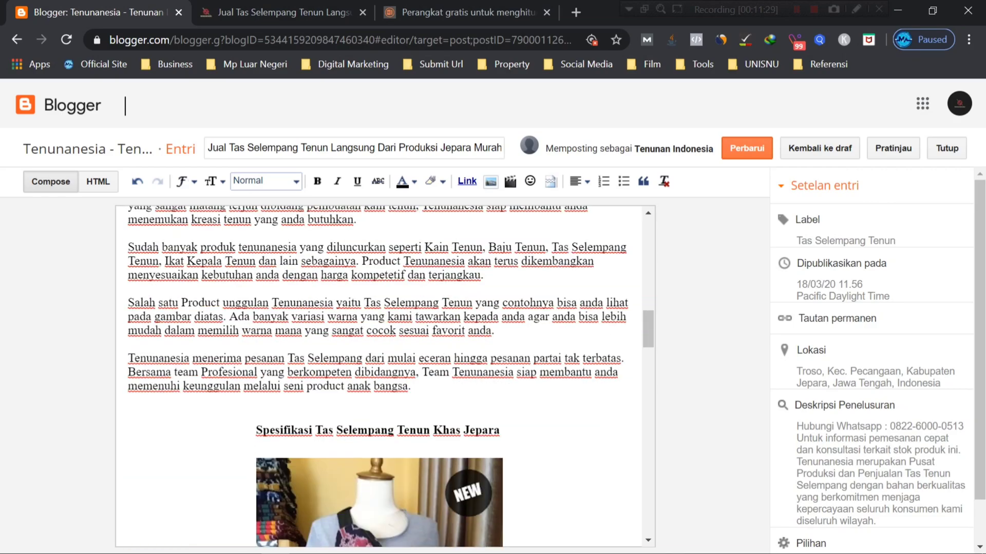
{"action": "scroll", "coordinate": [165, 411], "scroll_direction": "up", "scroll_amount": 5}
{"action": "left_click", "coordinate": [163, 409]}
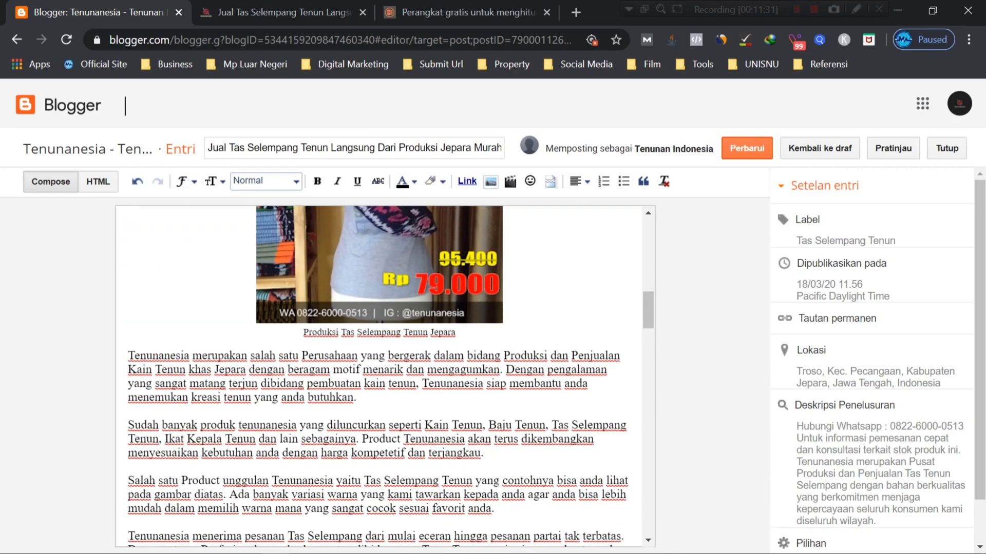
{"action": "scroll", "coordinate": [164, 409], "scroll_direction": "down", "scroll_amount": 2}
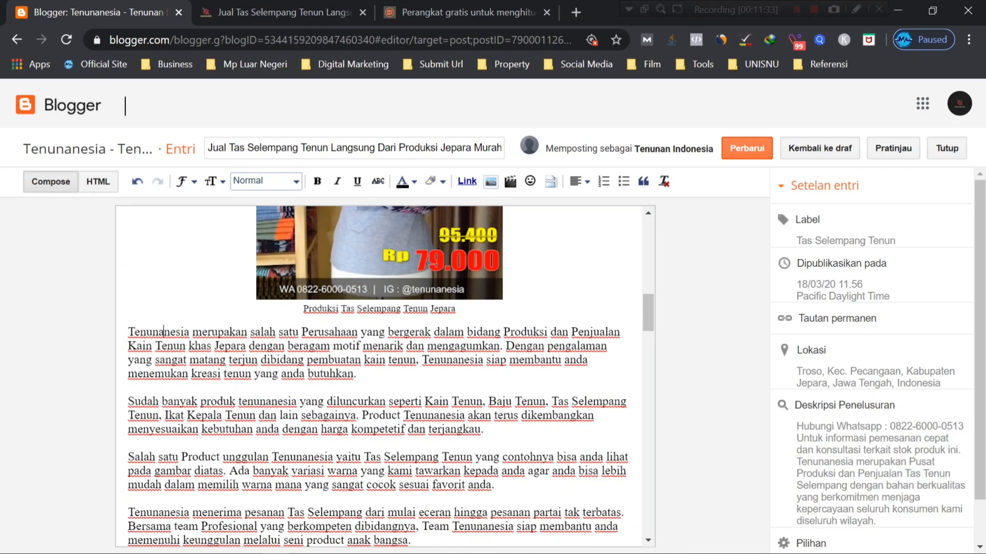
{"action": "scroll", "coordinate": [379, 374], "scroll_direction": "down", "scroll_amount": 5}
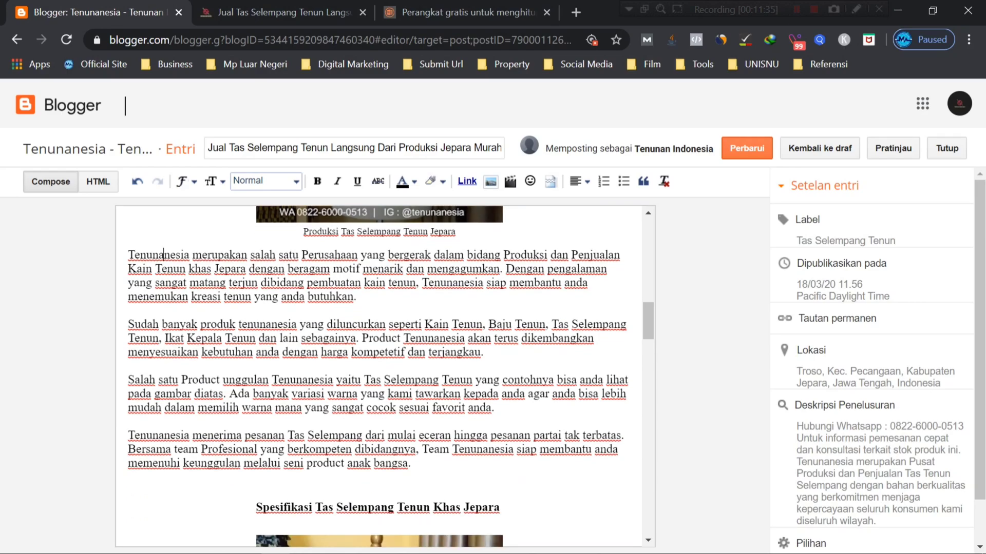
Check the paragraph styles of the subheadings "Spesifikasi Tas Selempang Tenun Khas Jepara" and "Keuntungan Membeli Product Di Tenunanesia", looking over the specification section between them
{"action": "left_click", "coordinate": [417, 294]}
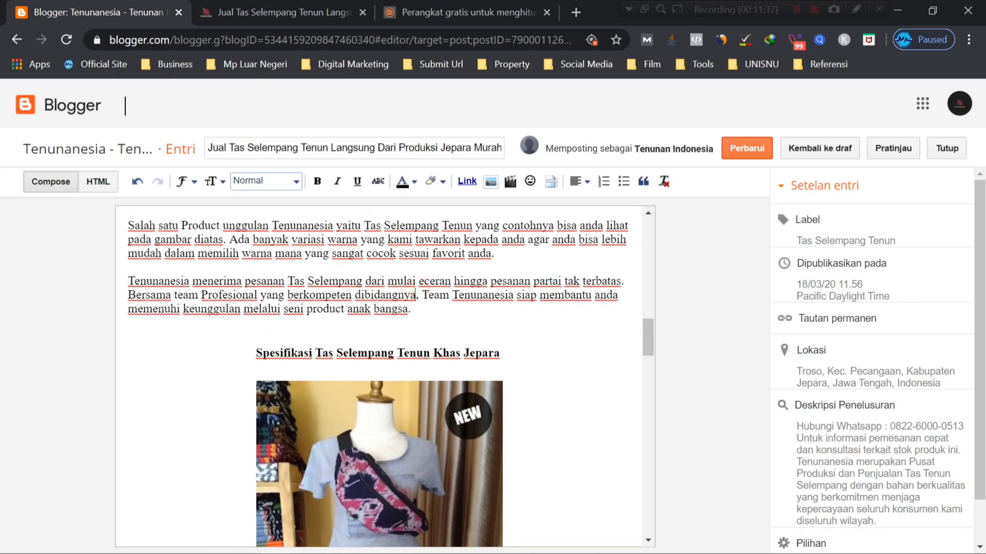
{"action": "left_click", "coordinate": [265, 181]}
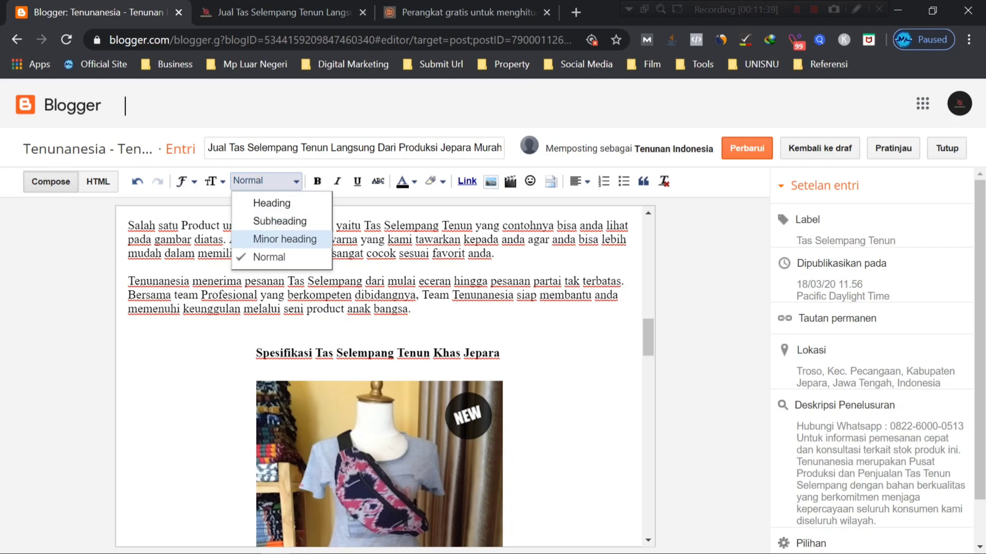
{"action": "left_click", "coordinate": [415, 299]}
{"action": "left_click", "coordinate": [415, 353]}
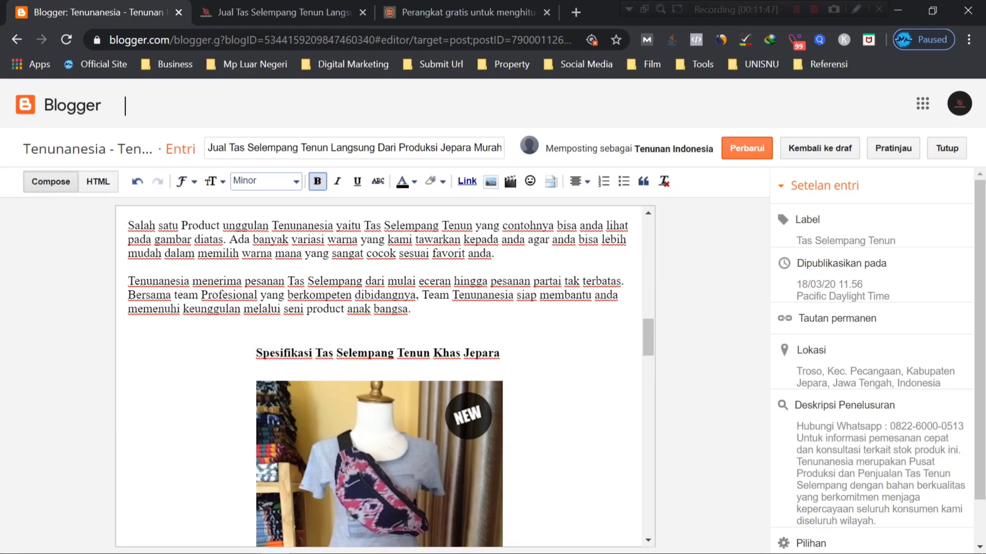
{"action": "scroll", "coordinate": [379, 376], "scroll_direction": "down", "scroll_amount": 4}
{"action": "scroll", "coordinate": [379, 377], "scroll_direction": "down", "scroll_amount": 2}
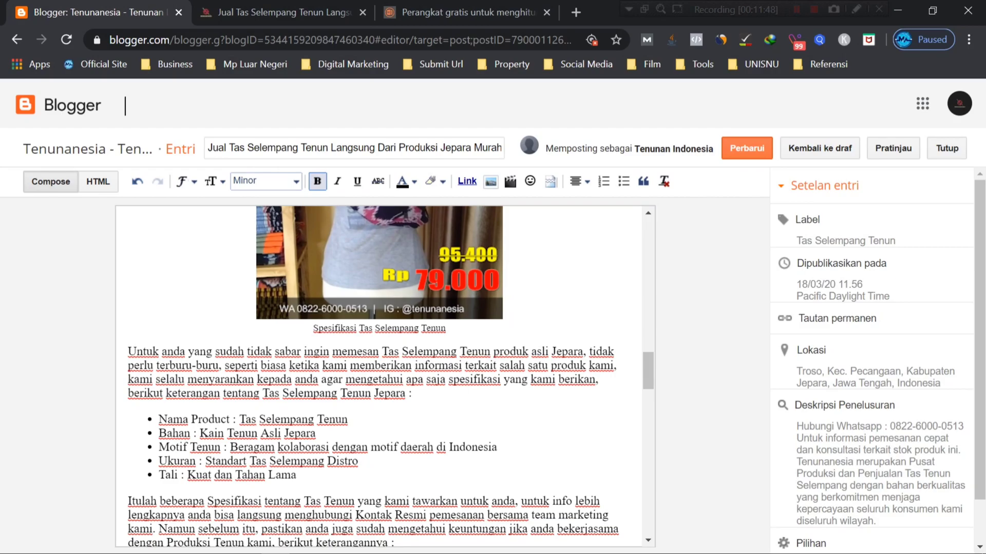
{"action": "left_click", "coordinate": [246, 365]}
{"action": "scroll", "coordinate": [246, 366], "scroll_direction": "down", "scroll_amount": 2}
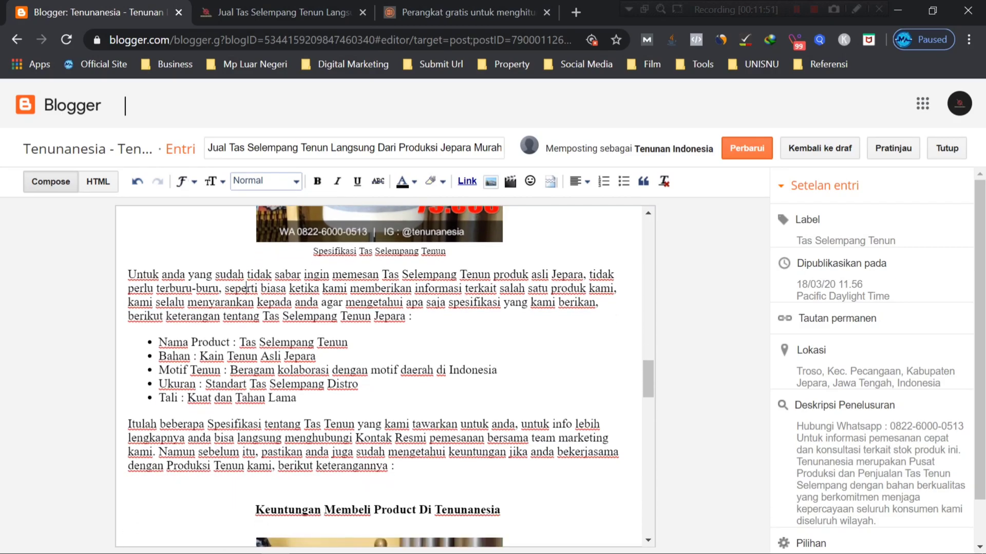
{"action": "scroll", "coordinate": [379, 376], "scroll_direction": "down", "scroll_amount": 8}
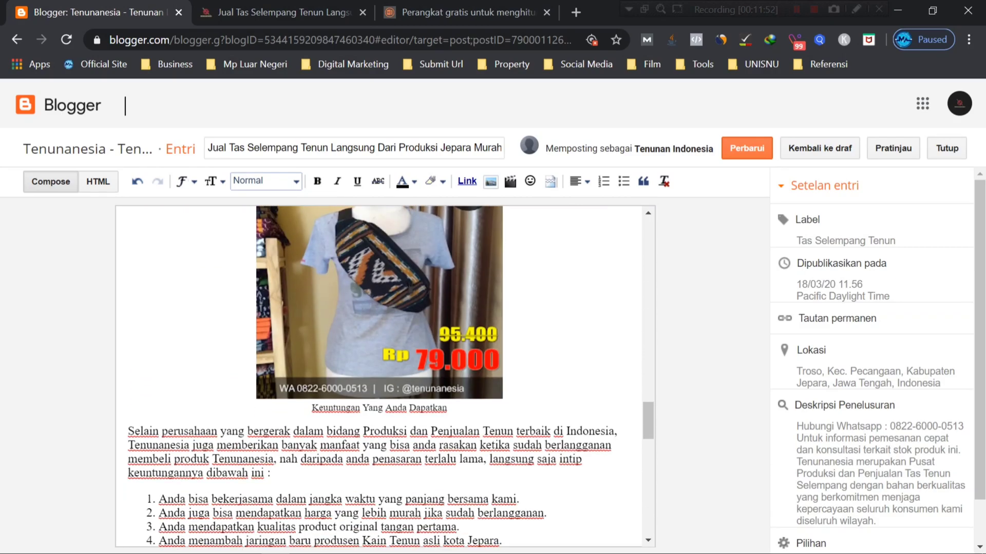
{"action": "scroll", "coordinate": [379, 376], "scroll_direction": "up", "scroll_amount": 4}
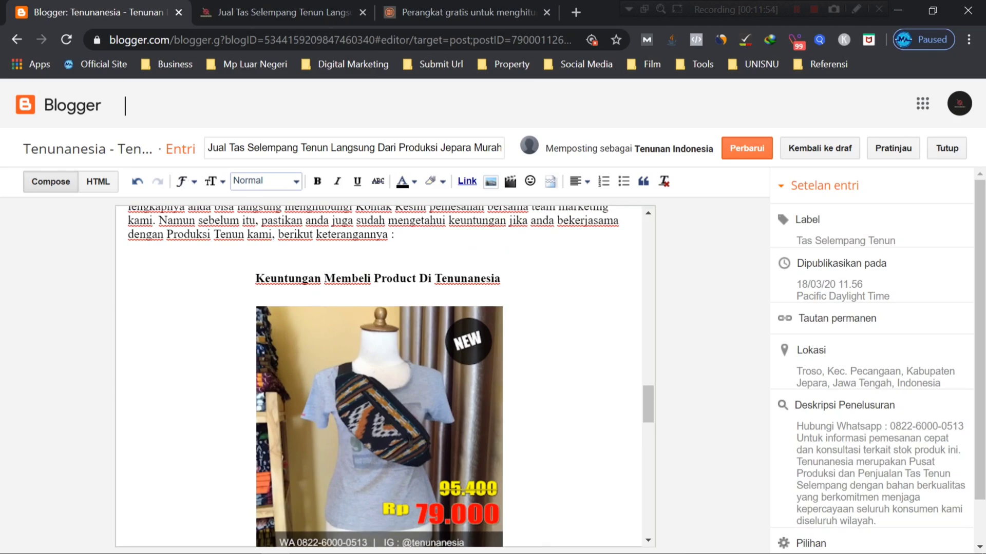
{"action": "left_click", "coordinate": [372, 278]}
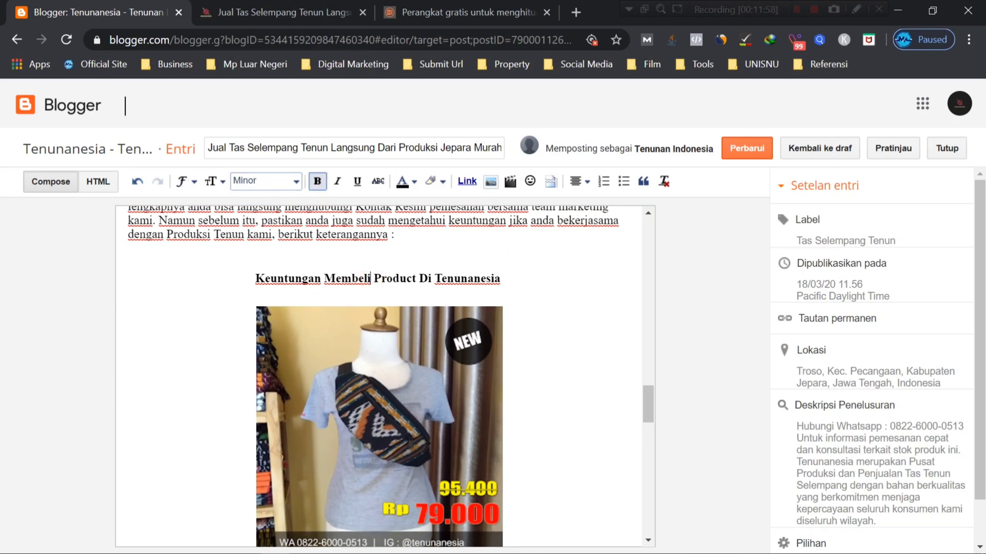
Review the rest of the post from the benefits section through the order form and contact details to the closing order notes
{"action": "scroll", "coordinate": [379, 376], "scroll_direction": "down", "scroll_amount": 6}
{"action": "scroll", "coordinate": [379, 376], "scroll_direction": "up", "scroll_amount": 9}
{"action": "scroll", "coordinate": [379, 377], "scroll_direction": "down", "scroll_amount": 5}
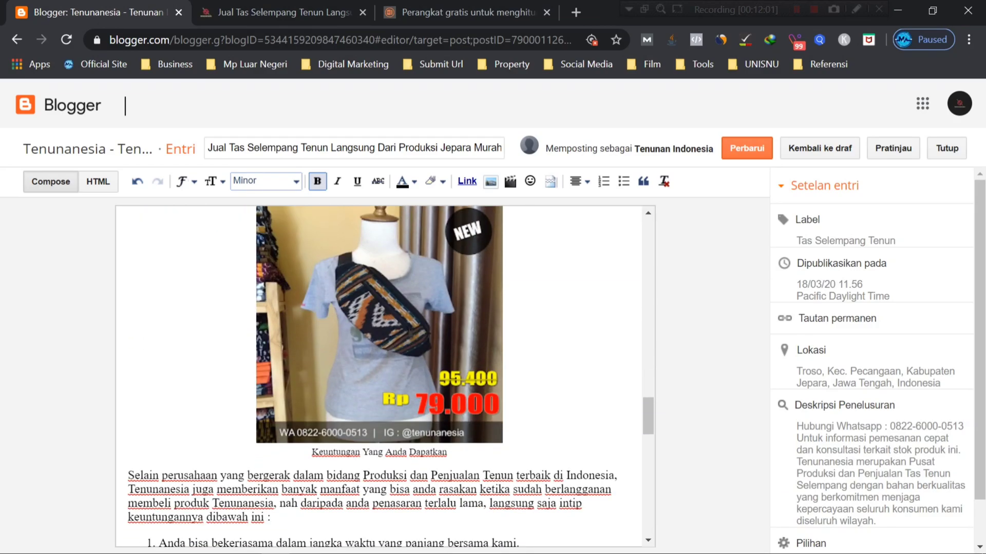
{"action": "scroll", "coordinate": [379, 377], "scroll_direction": "down", "scroll_amount": 6}
{"action": "scroll", "coordinate": [378, 376], "scroll_direction": "up", "scroll_amount": 3}
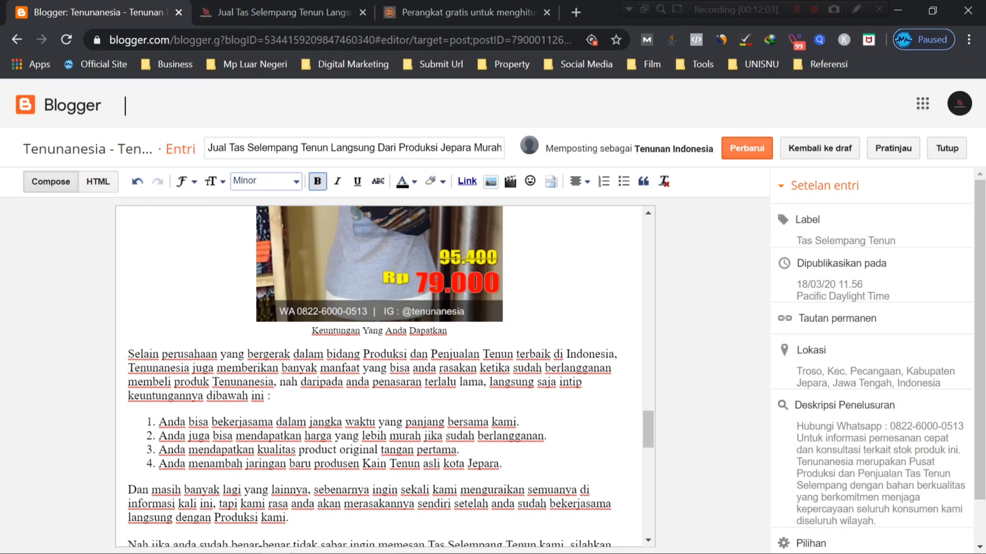
{"action": "scroll", "coordinate": [379, 376], "scroll_direction": "down", "scroll_amount": 8}
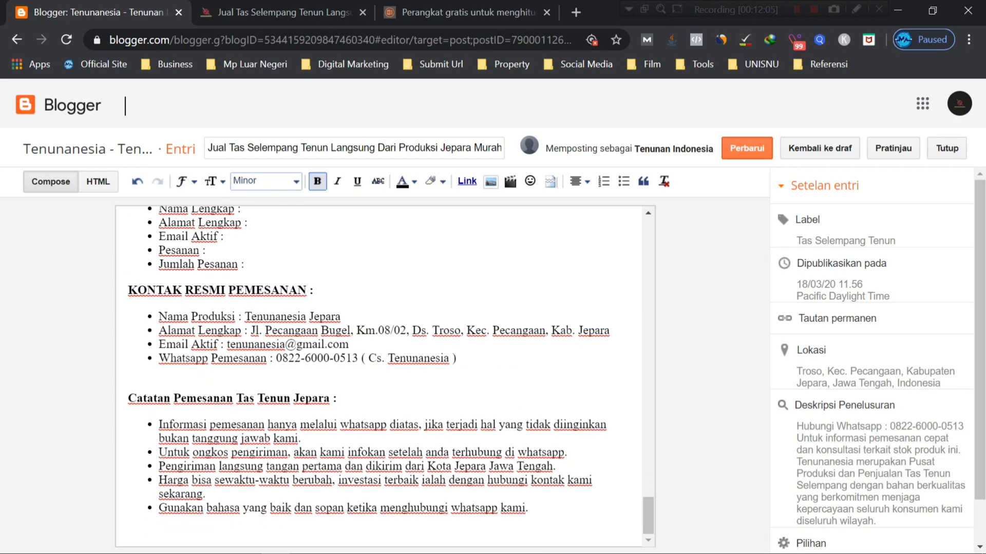
Switch to a blank Notepad document and list "Judul" and "Subheading" on separate lines
{"action": "left_click", "coordinate": [130, 543]}
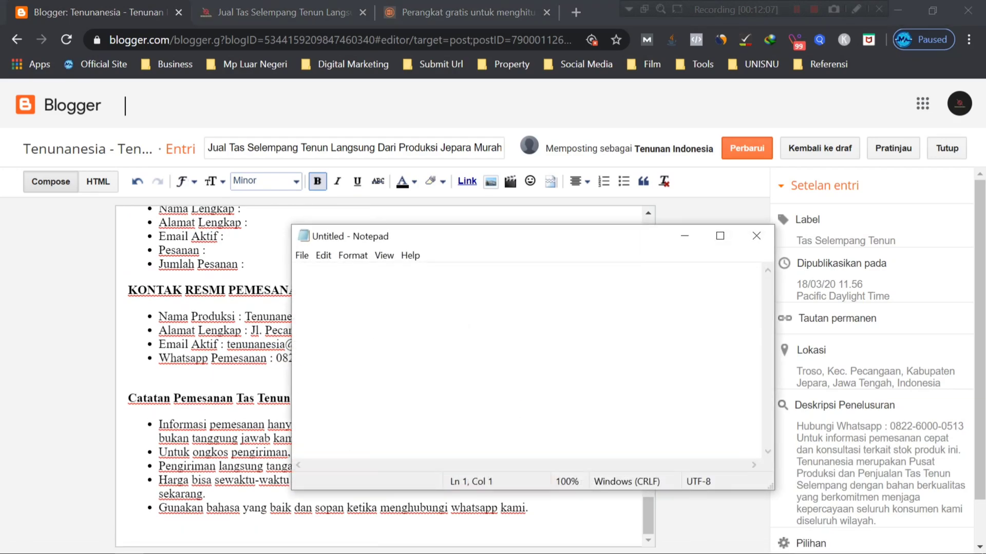
{"action": "left_click_drag", "start_coordinate": [527, 242], "coordinate": [504, 256]}
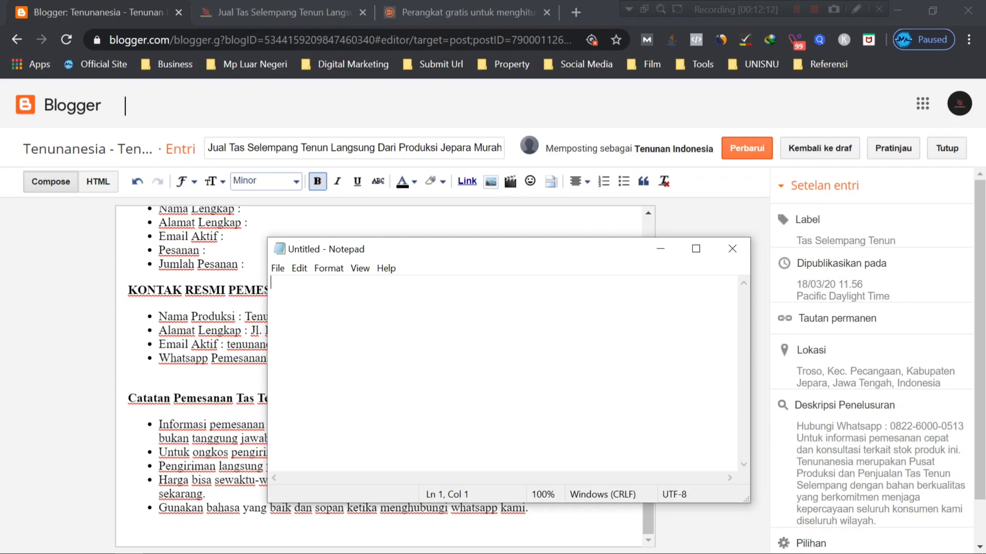
{"action": "type", "text": "Judul"}
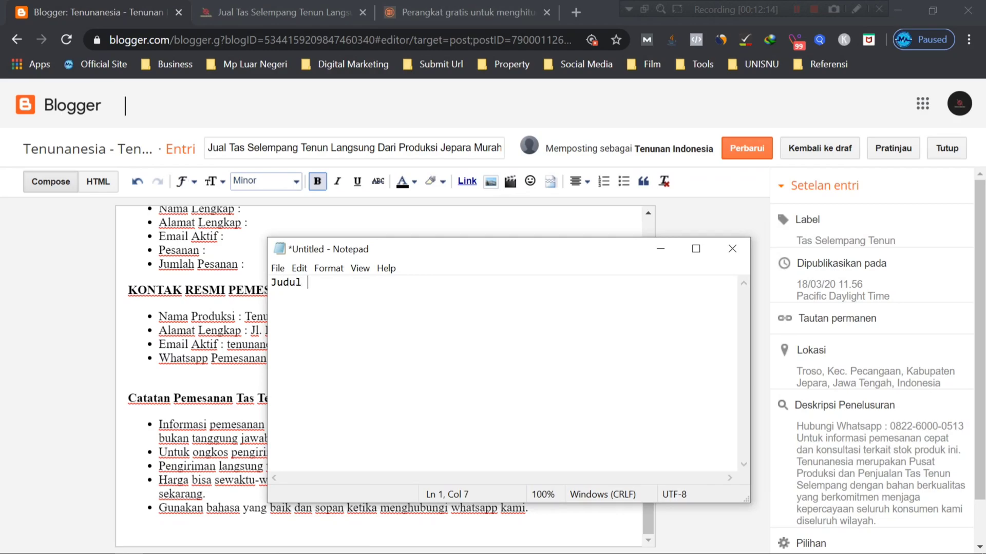
{"action": "key", "text": "Return"}
{"action": "type", "text": "Subheading"}
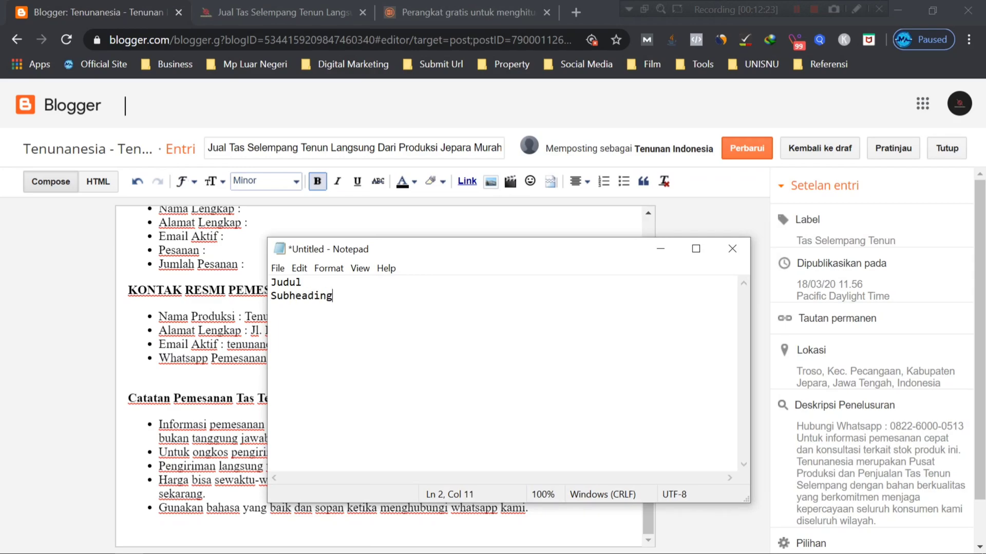
Add the note "( Semenarik Mungkin sesuai kata kunci yang kita bidik )" after "Judul" on the first line
{"action": "key", "text": "Up"}
{"action": "type", "text": "( Semenarik Mun"}
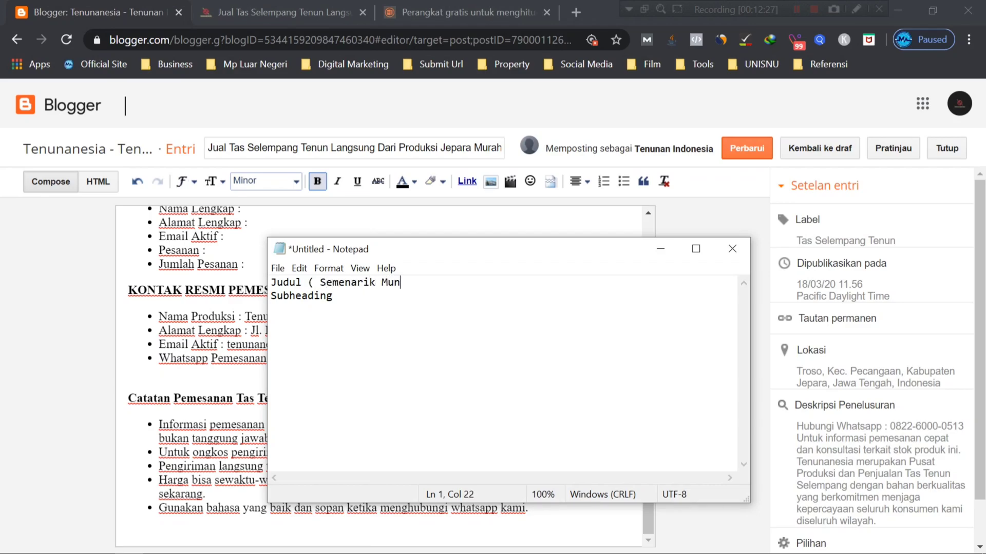
{"action": "type", "text": "gkin sesuai kat"}
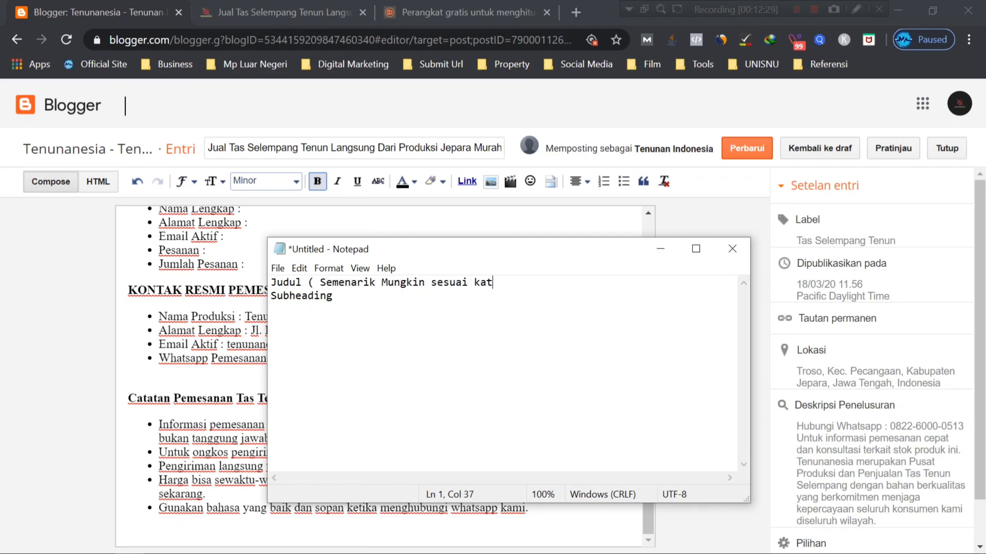
{"action": "type", "text": "a kunci yang kita bidik )"}
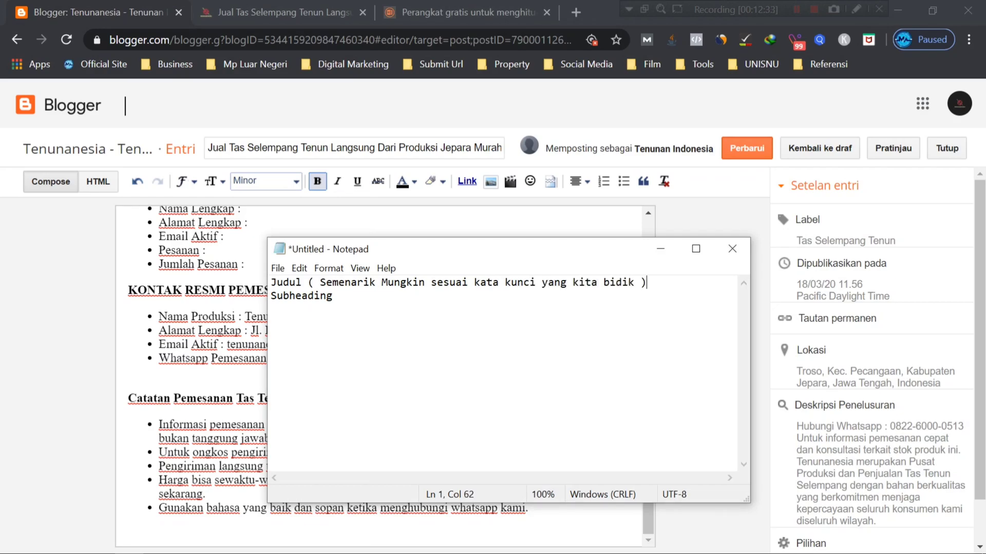
Add "( Masukkan Kata Kunci Utama ) Menerangkan bisnis kita" after "Subheading" on the second line
{"action": "key", "text": "Down"}
{"action": "type", "text": "( Masukkan Kata"}
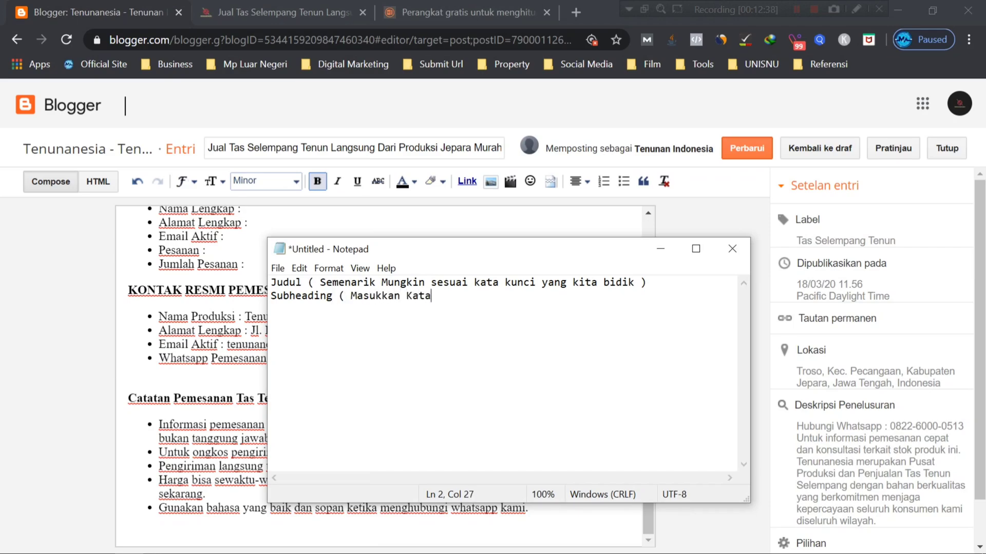
{"action": "type", "text": " Kucni"}
{"action": "key", "text": "BackSpace"}
{"action": "key", "text": "BackSpace"}
{"action": "key", "text": "BackSpace"}
{"action": "type", "text": "nci Utama )"}
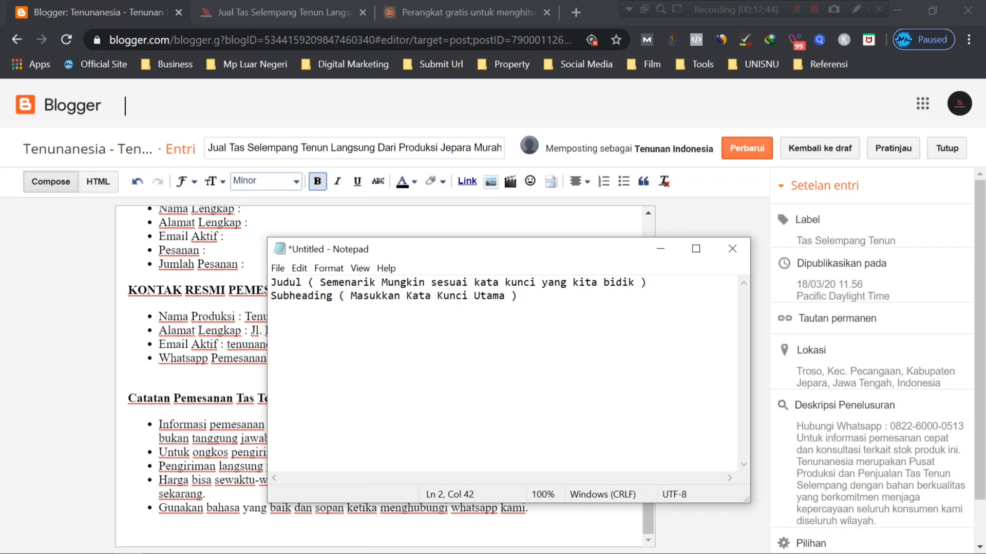
{"action": "type", "text": " Menerangkan "}
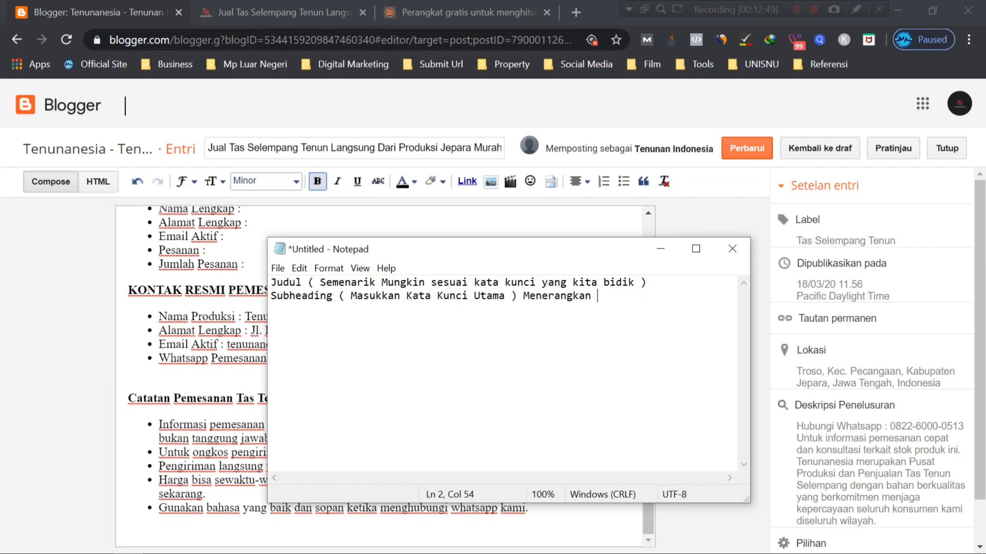
{"action": "type", "text": "bisnis kita"}
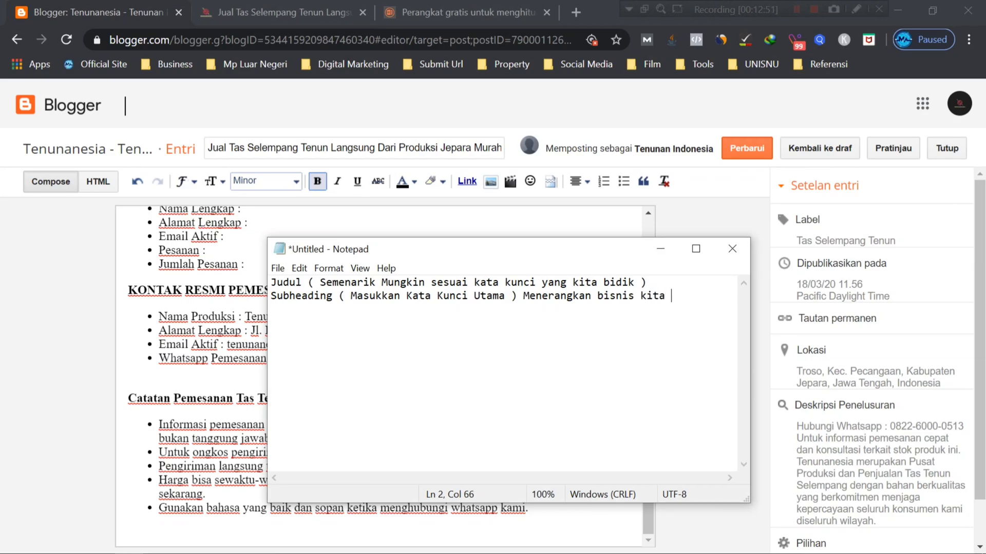
Add a third line reading "Minor Heading ( Menjelaskan sebuah produk )"
{"action": "key", "text": "Return"}
{"action": "type", "text": "Minor Heading "}
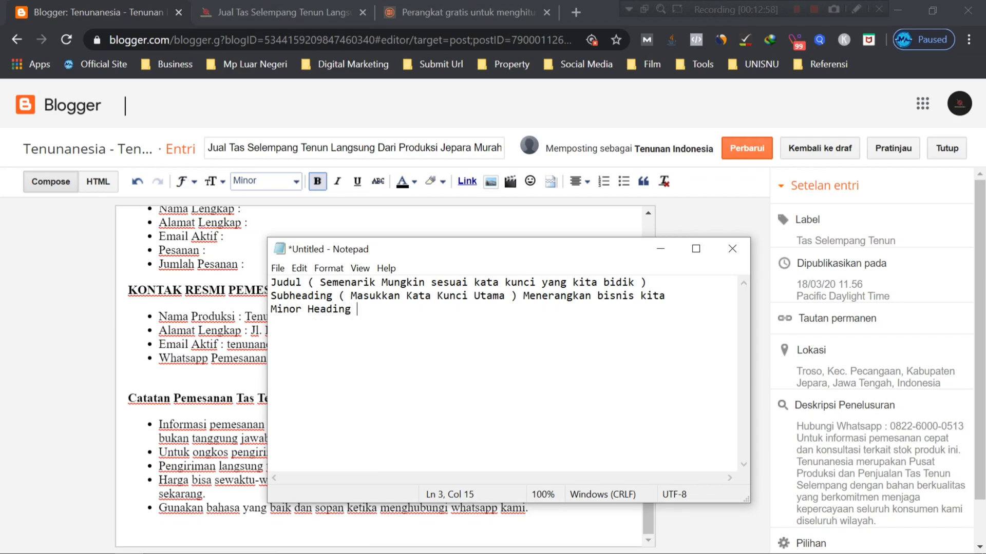
{"action": "type", "text": "( Menjelask"}
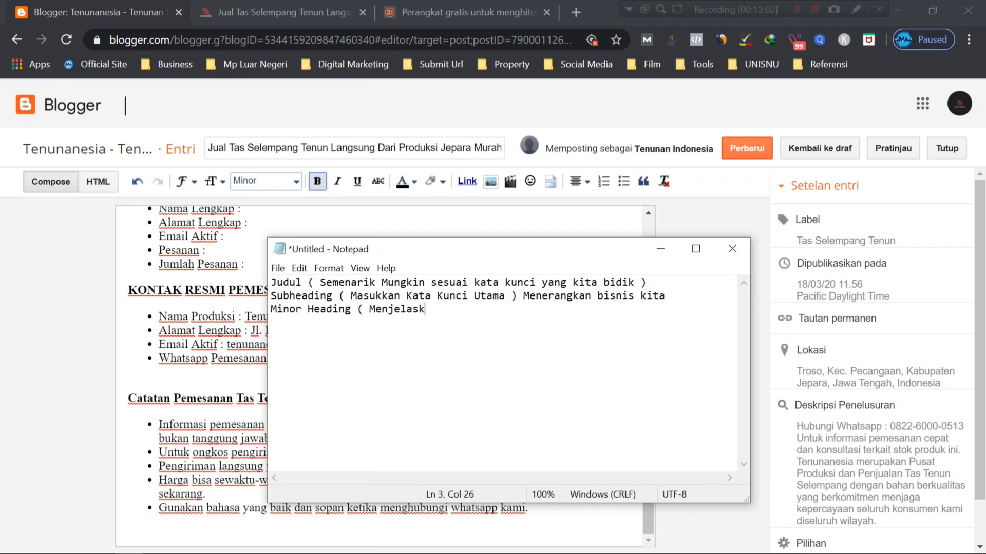
{"action": "type", "text": "an sebuah prodyk"}
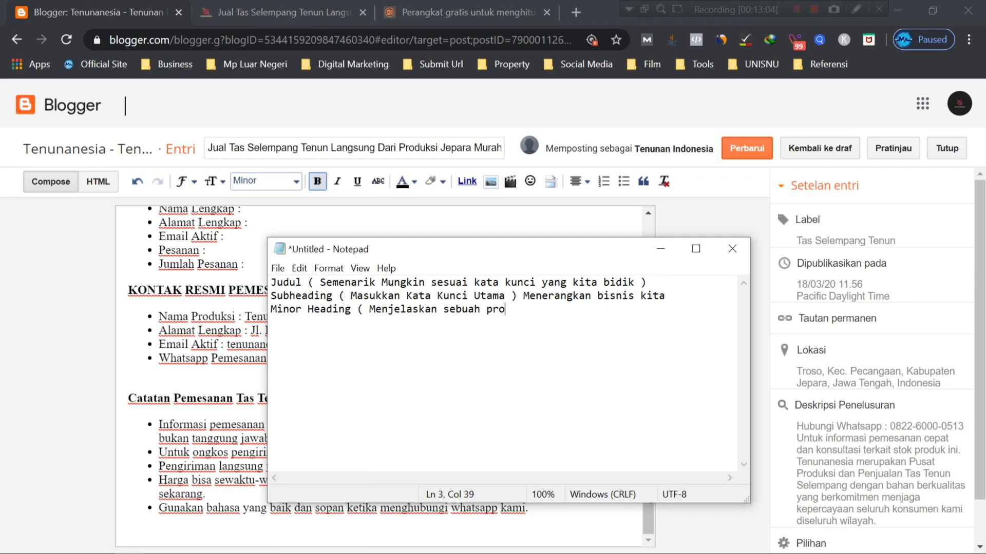
{"action": "key", "text": "BackSpace"}
{"action": "key", "text": "BackSpace"}
{"action": "type", "text": "uk )"}
Add a fourth line reading "Minor Heading ( Keuntungan / Benefit jika membeli produk kita )"
{"action": "key", "text": "Return"}
{"action": "type", "text": "Minor "}
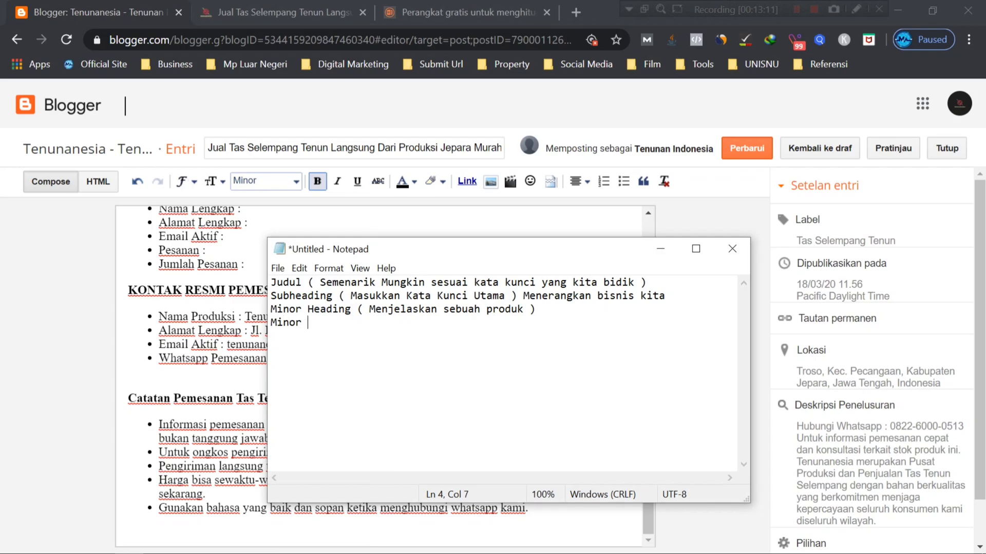
{"action": "type", "text": "Heading ( Keuntungan / "}
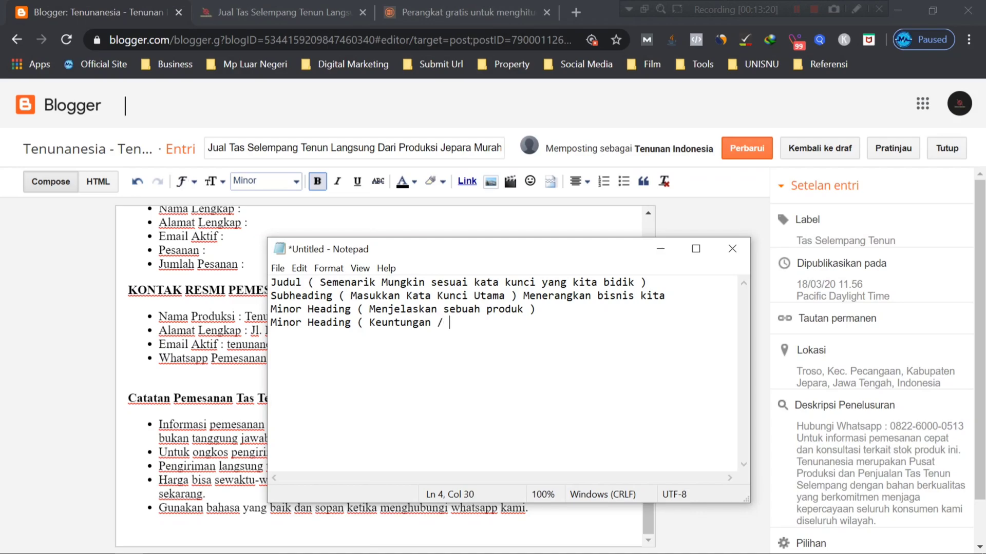
{"action": "type", "text": "Bener"}
{"action": "type", "text": "it jika membe"}
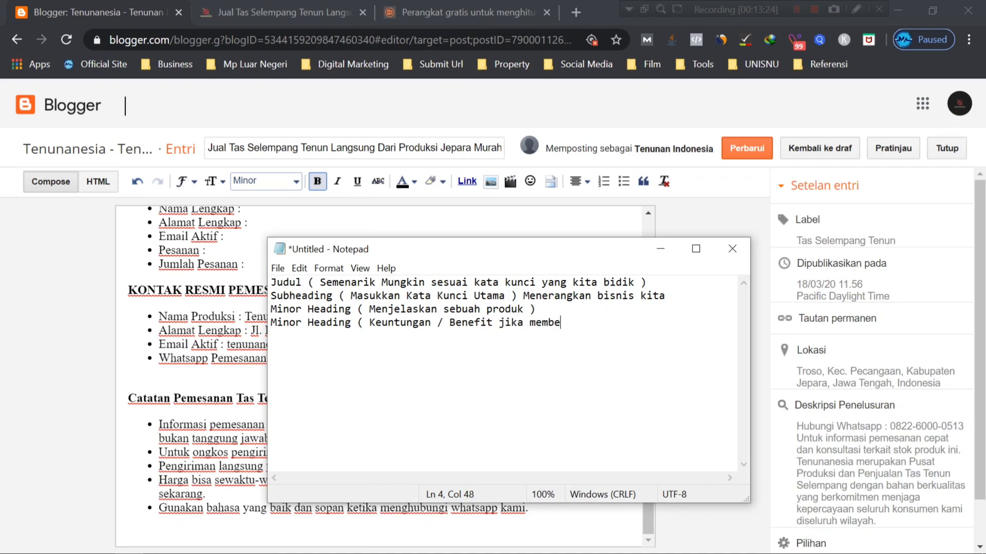
{"action": "type", "text": "li produk kita )"}
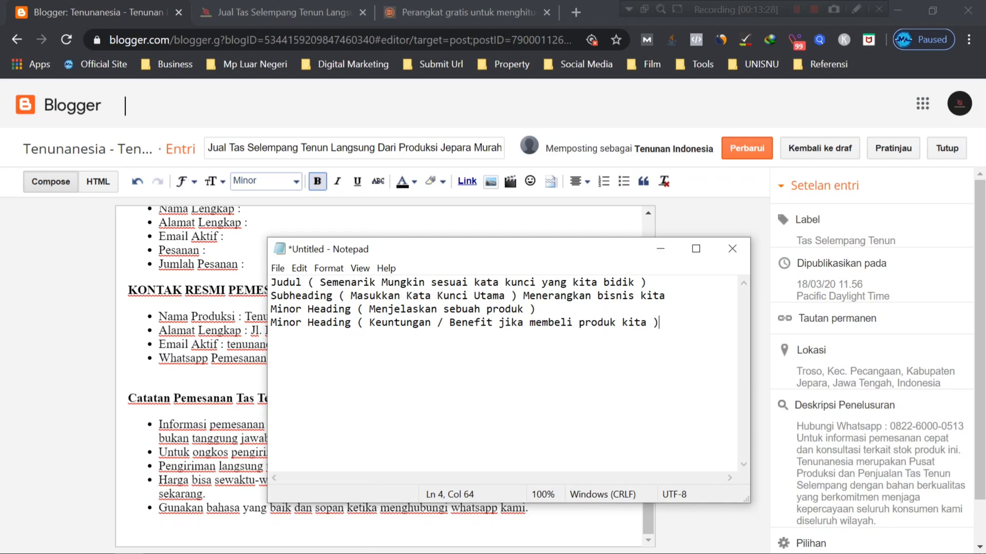
Add a fifth line reading "Minor Heading ( Kerugian Jika tidak memesan produk kita )", reusing the copied "Minor Heading" text
{"action": "key", "text": "Return"}
{"action": "left_click_drag", "start_coordinate": [351, 322], "coordinate": [271, 322]}
{"action": "key", "text": "ctrl+c"}
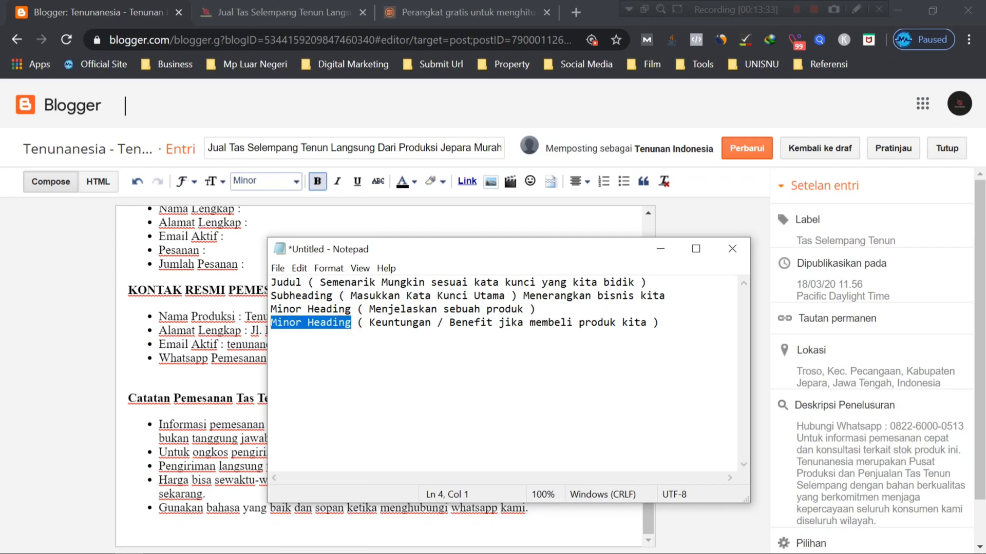
{"action": "left_click", "coordinate": [307, 349]}
{"action": "key", "text": "ctrl+v"}
{"action": "type", "text": "("}
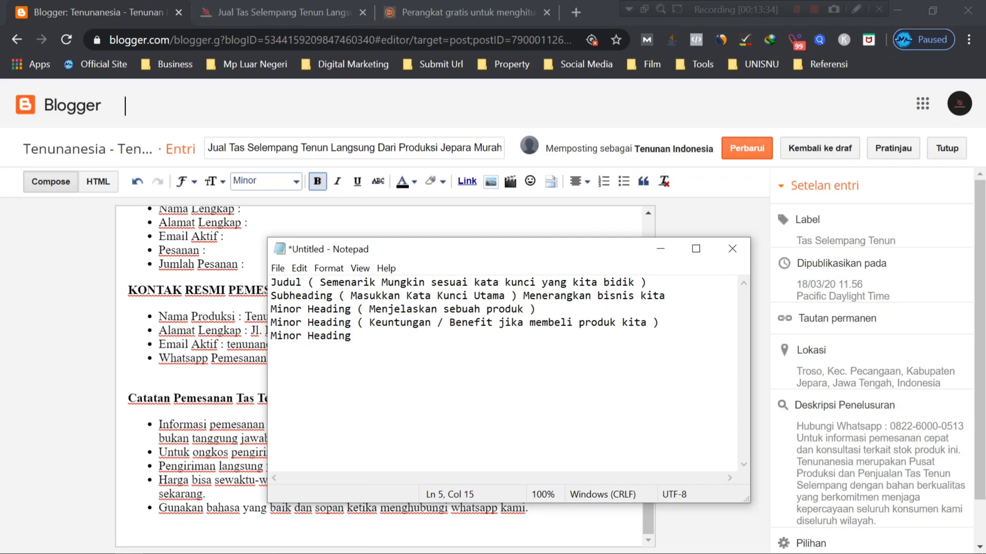
{"action": "type", "text": " Kerugian Jika t"}
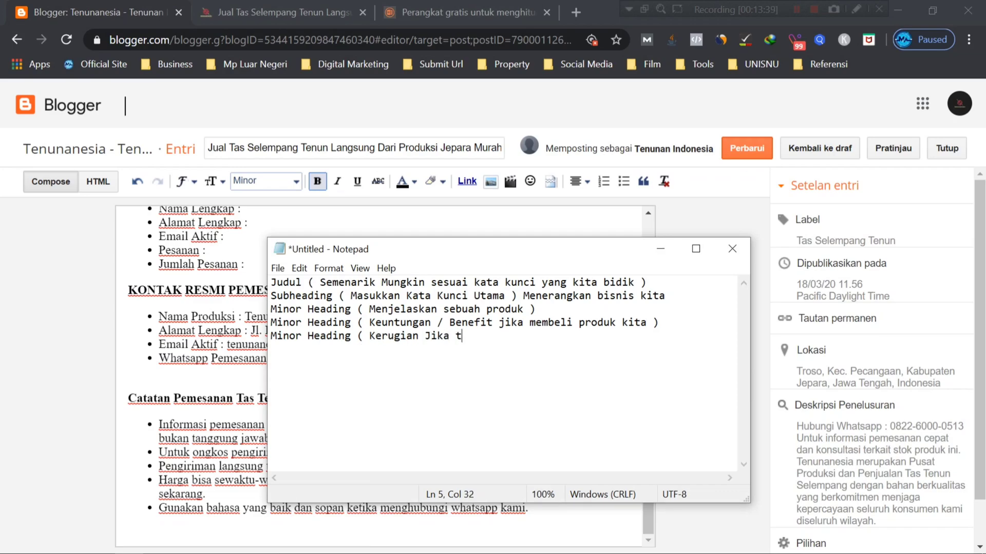
{"action": "type", "text": "idak memesan prod"}
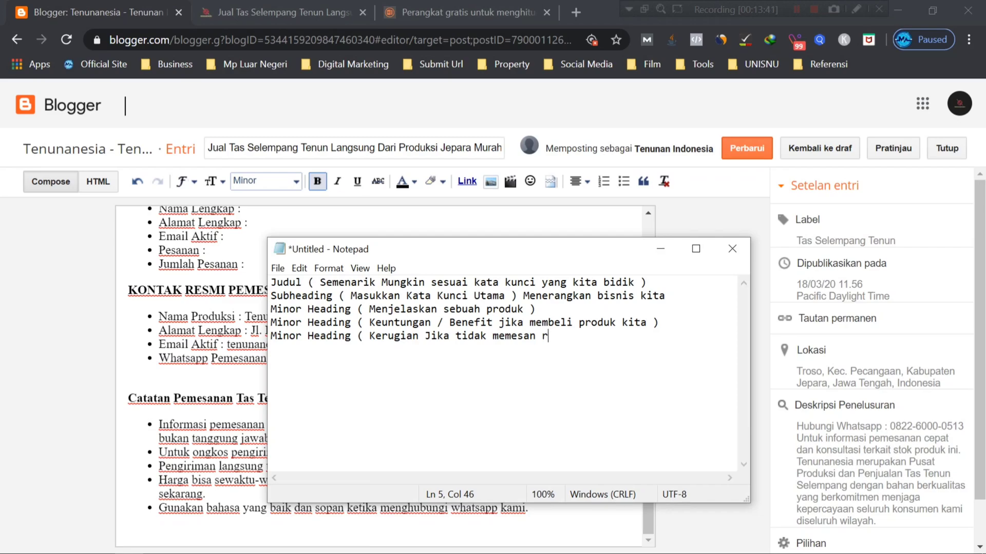
{"action": "type", "text": "uk kita )"}
{"action": "left_click", "coordinate": [411, 341]}
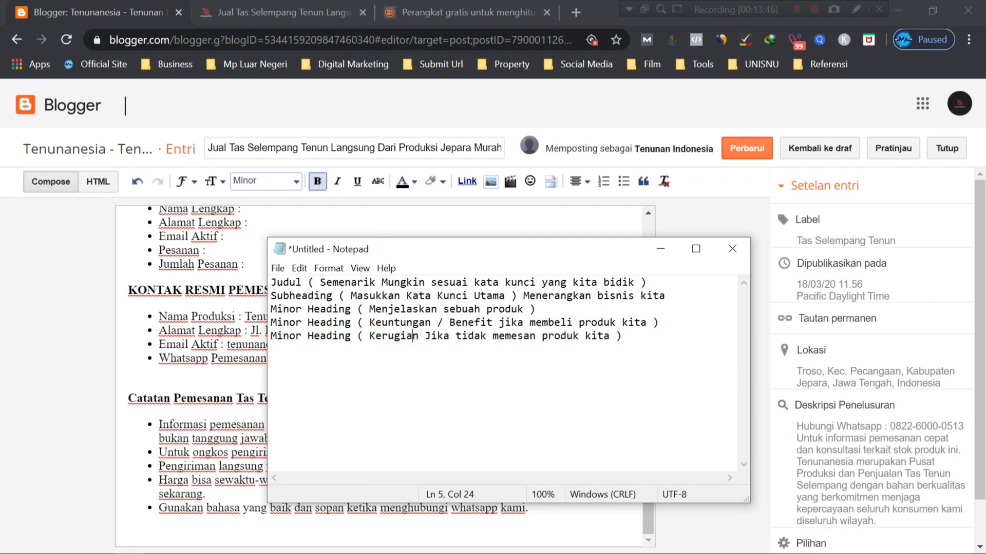
Start a sixth line with the text "Kontak Pemesanan / Cara Order ("
{"action": "left_click", "coordinate": [633, 334]}
{"action": "key", "text": "Return"}
{"action": "type", "text": "Kon"}
{"action": "key", "text": "BackSpace"}
{"action": "type", "text": "ntak Pemesanan "}
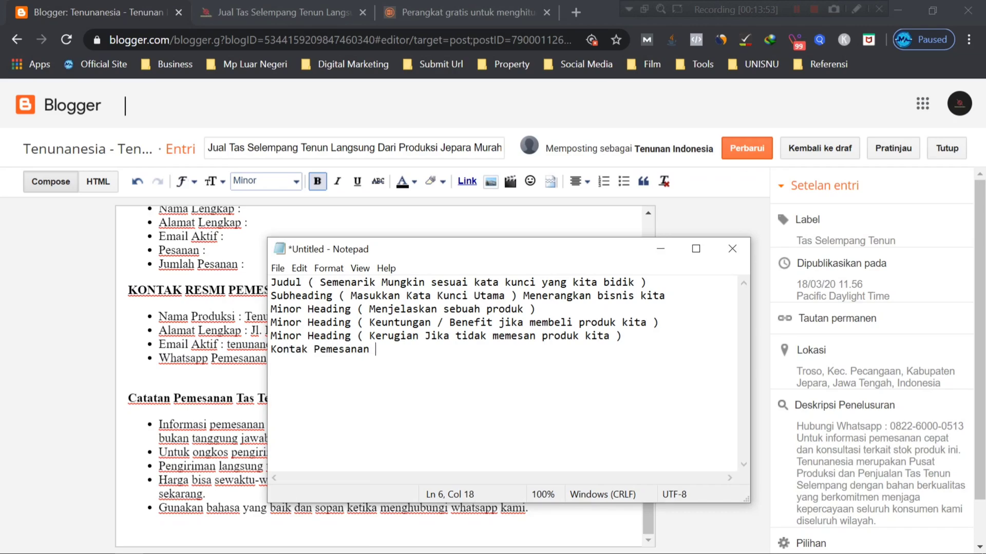
{"action": "type", "text": "/ Cara Order ("}
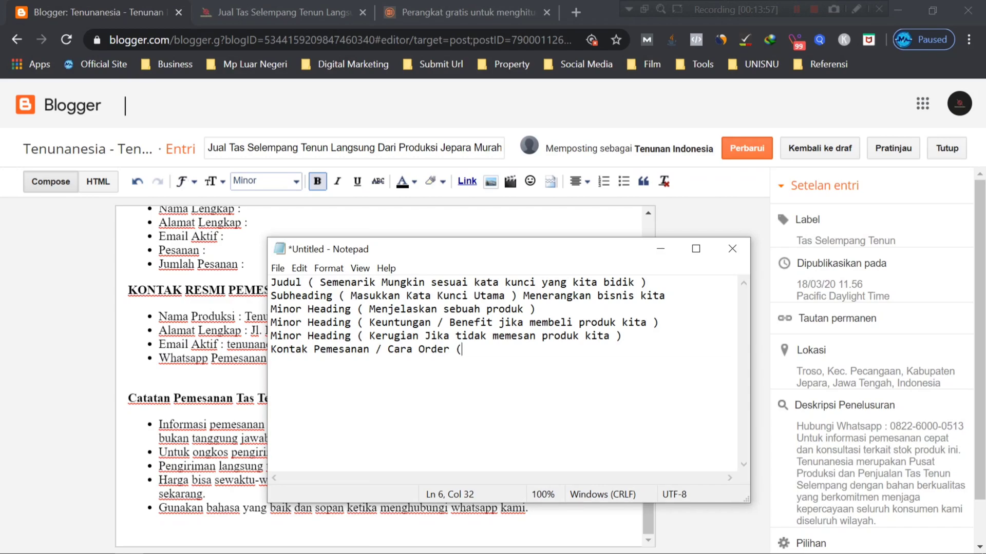
Complete the sixth line so it reads "Minor Heading (Kontak Pemesanan / Cara Order )"
{"action": "left_click", "coordinate": [271, 350]}
{"action": "type", "text": "Minor Heading "}
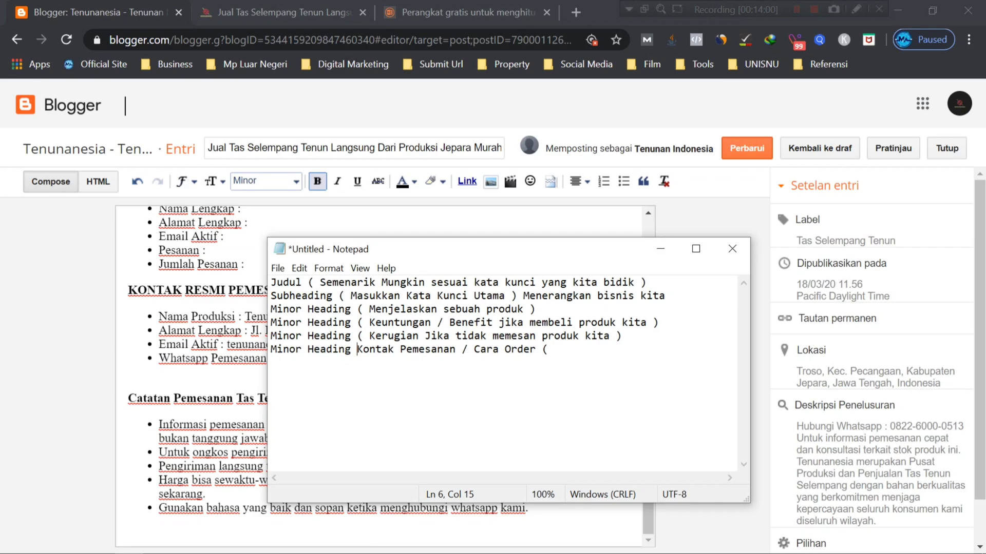
{"action": "type", "text": "("}
{"action": "left_click", "coordinate": [574, 349]}
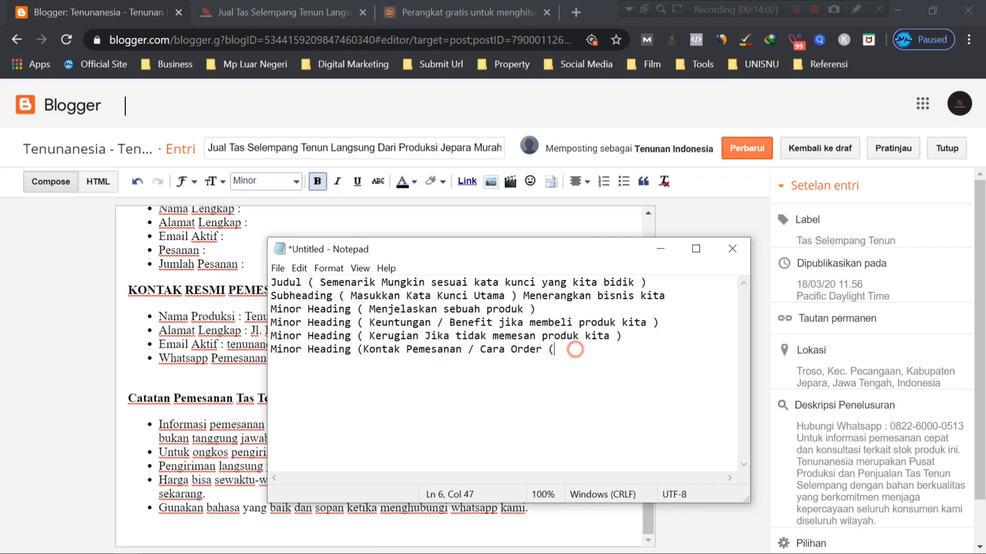
{"action": "key", "text": "BackSpace"}
{"action": "type", "text": ")"}
{"action": "left_click", "coordinate": [504, 349]}
{"action": "left_click", "coordinate": [406, 335]}
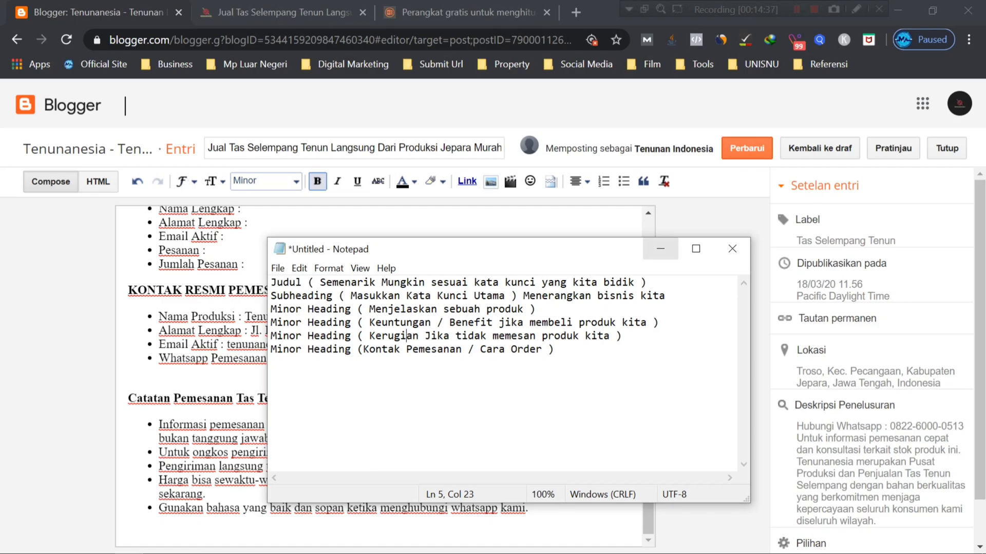
Go back to the opening of the Blogger post and compare it with the title and subheading lines of the Notepad outline
{"action": "left_click", "coordinate": [659, 250]}
{"action": "scroll", "coordinate": [385, 377], "scroll_direction": "up", "scroll_amount": 5}
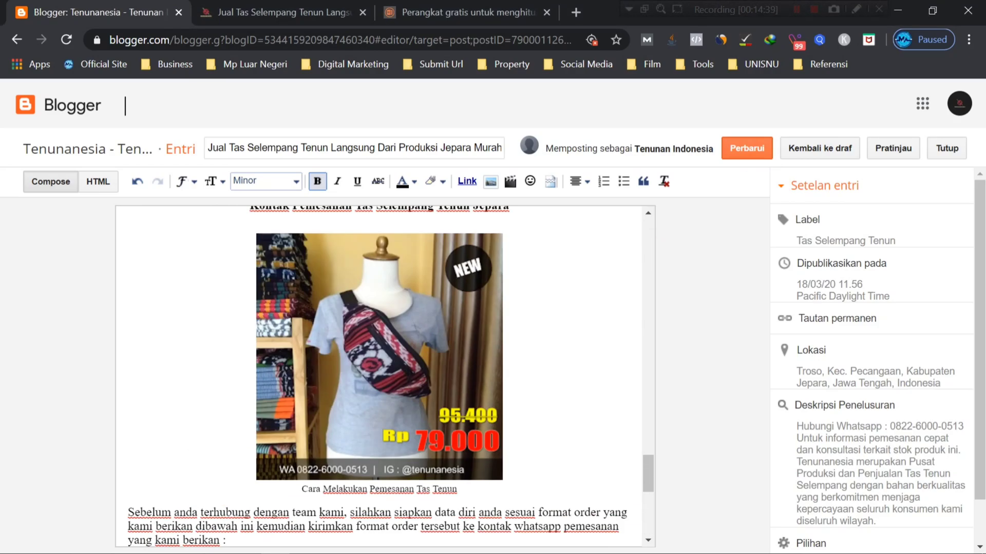
{"action": "scroll", "coordinate": [385, 377], "scroll_direction": "down", "scroll_amount": 5}
{"action": "scroll", "coordinate": [385, 377], "scroll_direction": "up", "scroll_amount": 20}
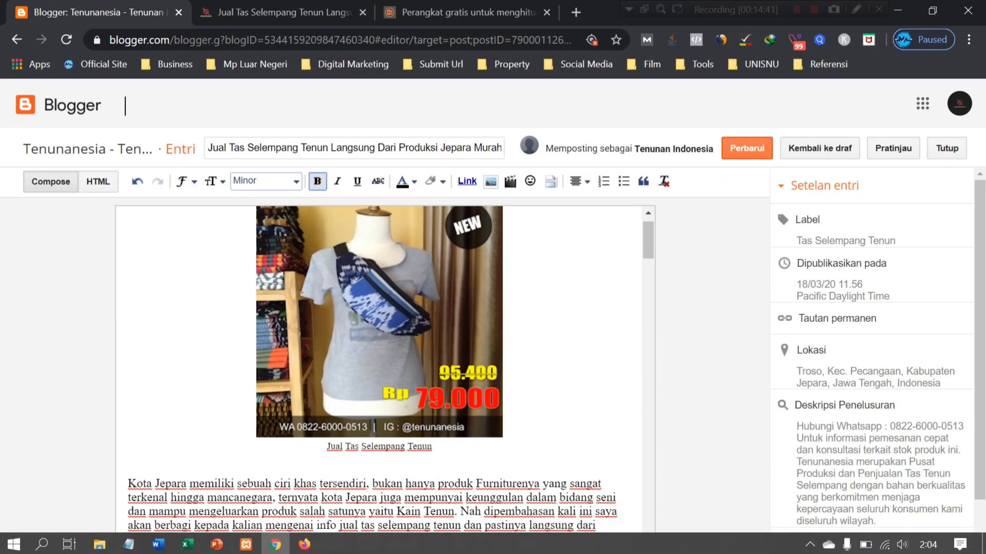
{"action": "left_click", "coordinate": [156, 543]}
{"action": "left_click", "coordinate": [394, 295]}
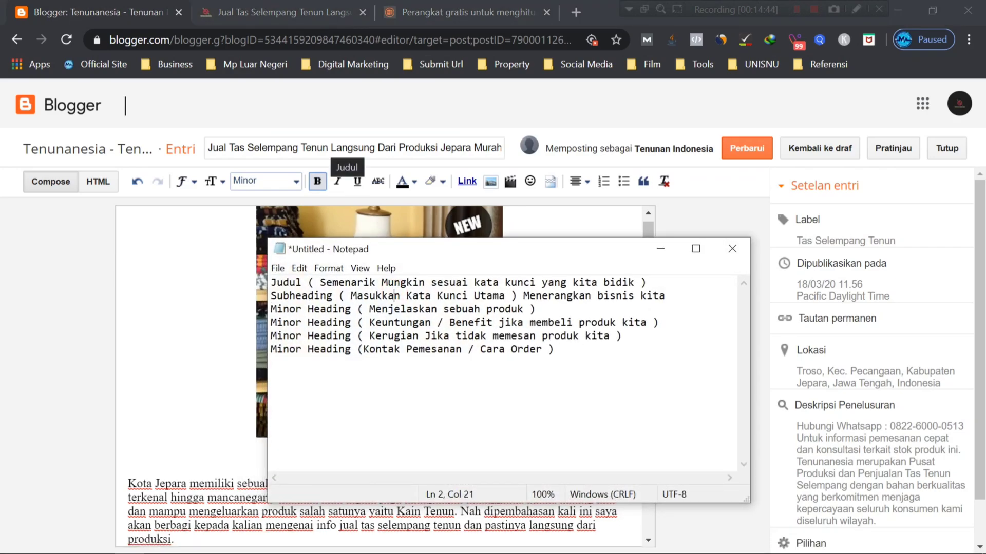
{"action": "left_click", "coordinate": [308, 296]}
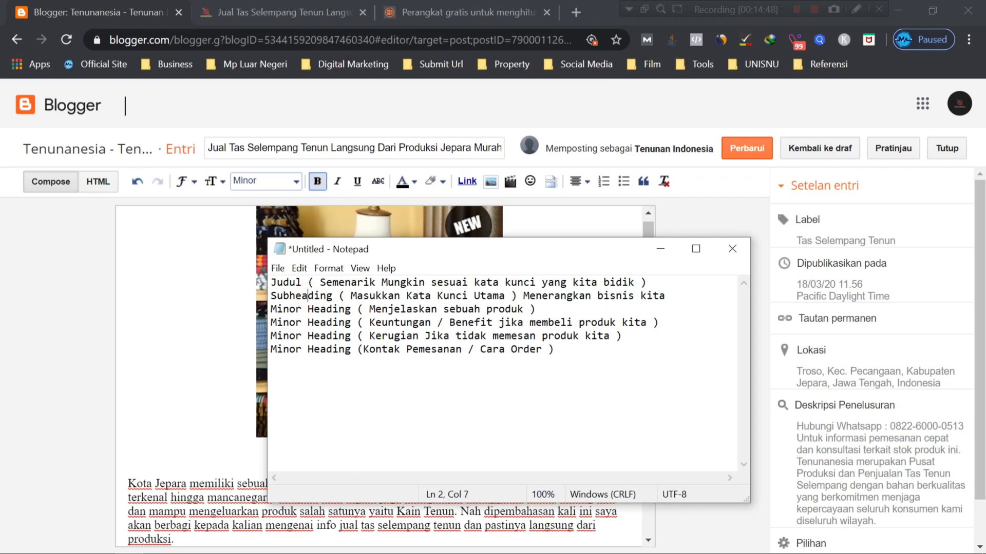
Review the Blogger post from its introduction through the "Jual Tas Selempang Tenun Produksi Jepara" section to the product specifications
{"action": "left_click", "coordinate": [205, 372]}
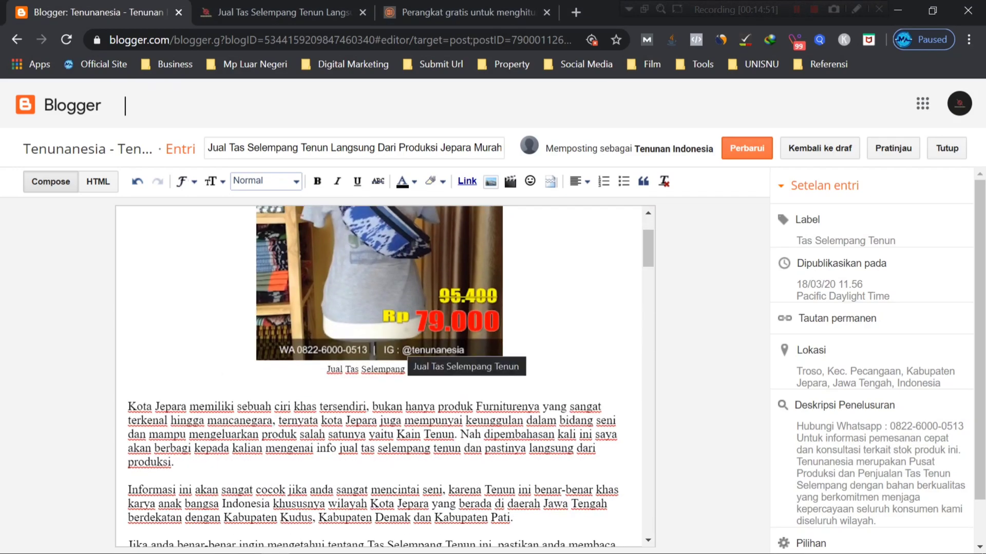
{"action": "scroll", "coordinate": [379, 374], "scroll_direction": "down", "scroll_amount": 5}
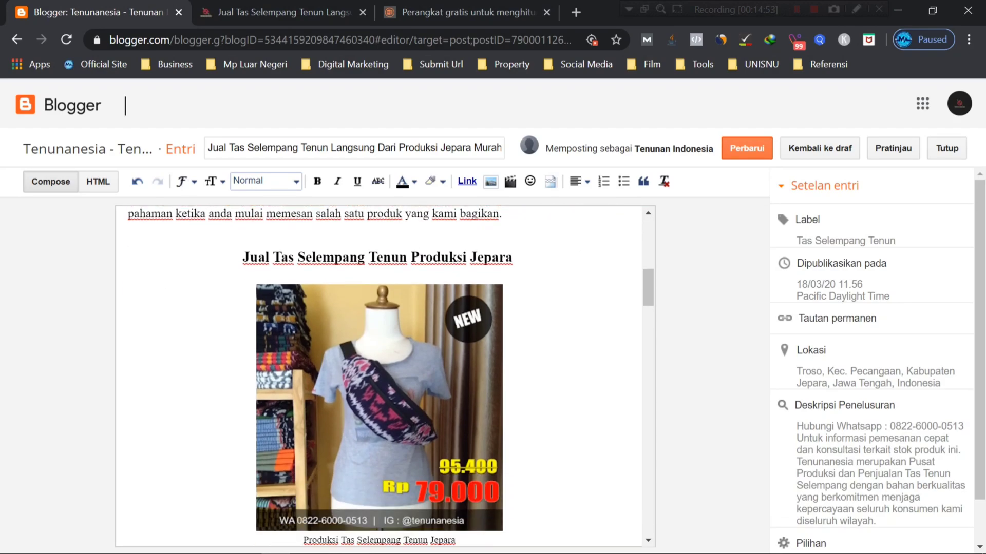
{"action": "left_click", "coordinate": [345, 251]}
{"action": "scroll", "coordinate": [345, 251], "scroll_direction": "down", "scroll_amount": 8}
{"action": "scroll", "coordinate": [338, 288], "scroll_direction": "up", "scroll_amount": 5}
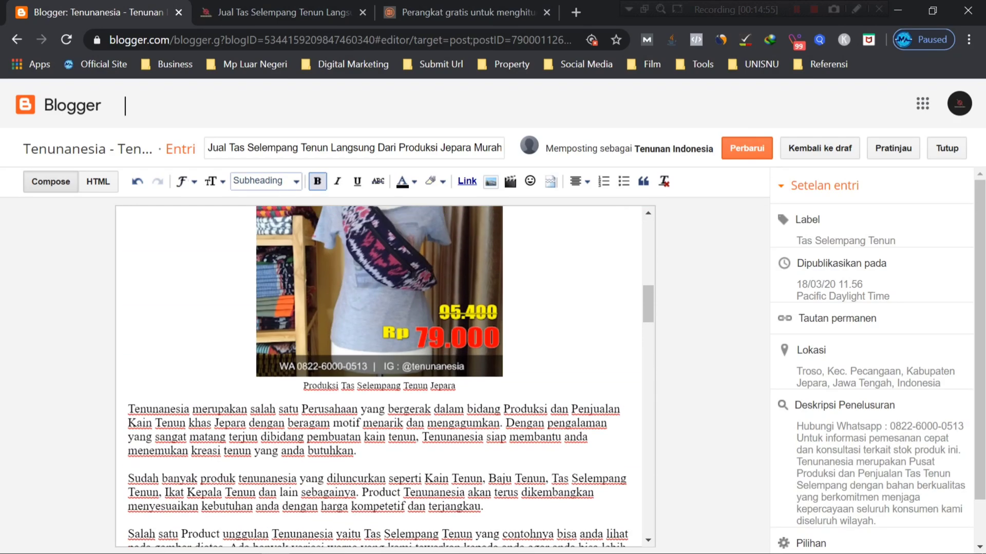
{"action": "left_click", "coordinate": [225, 434]}
{"action": "scroll", "coordinate": [225, 435], "scroll_direction": "down", "scroll_amount": 10}
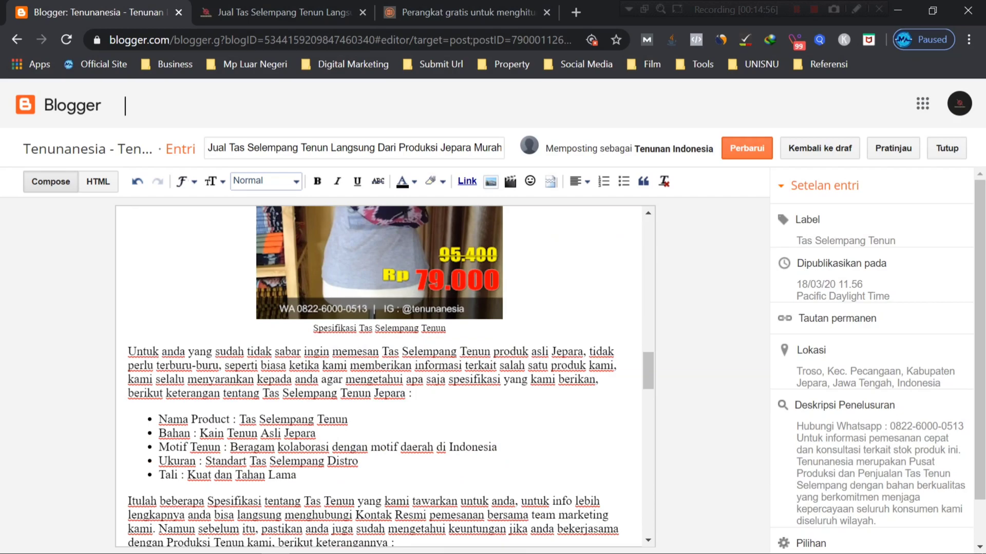
{"action": "scroll", "coordinate": [379, 375], "scroll_direction": "down", "scroll_amount": 3}
Check the Notepad outline again and compare it with the specification section of the Blogger post
{"action": "left_click", "coordinate": [129, 543]}
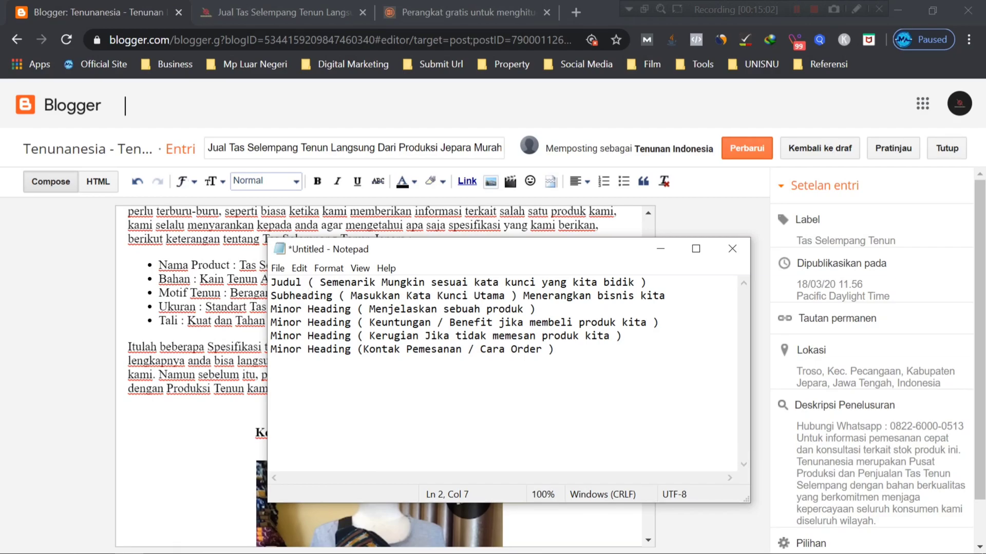
{"action": "left_click", "coordinate": [235, 321]}
{"action": "scroll", "coordinate": [235, 321], "scroll_direction": "up", "scroll_amount": 4}
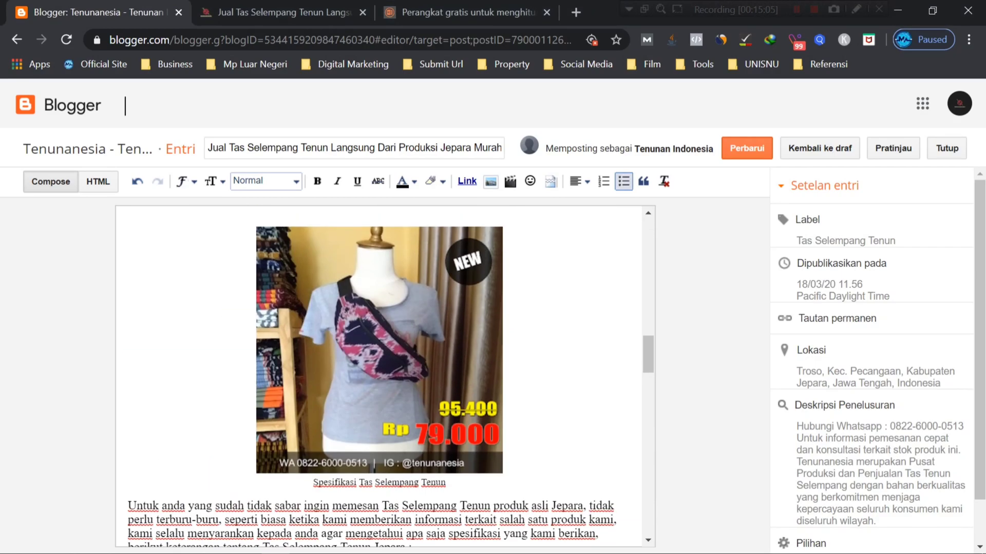
{"action": "scroll", "coordinate": [234, 321], "scroll_direction": "down", "scroll_amount": 2}
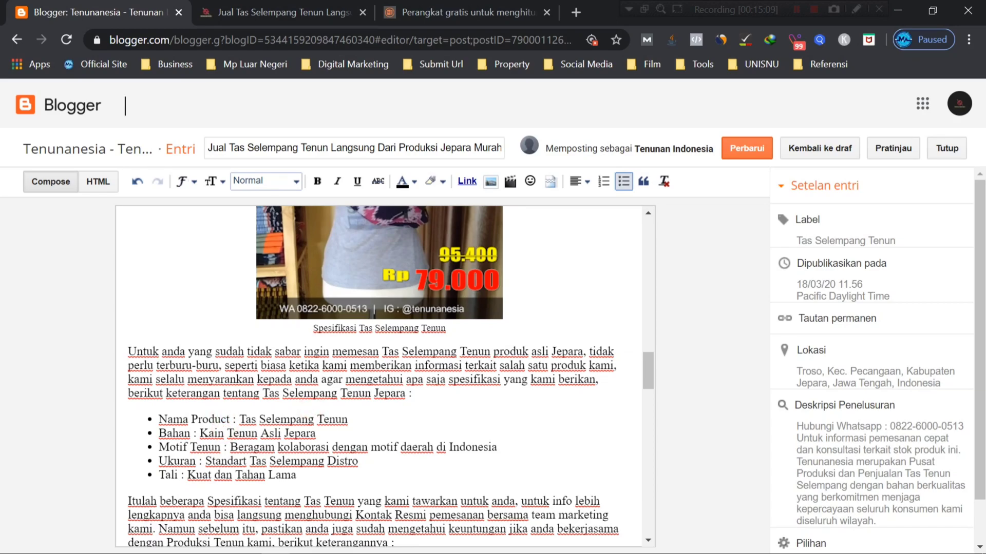
Add the bullet "Harga Tas Selempang Tenun : 95.000,- Diskon Menjadi : 79.000,-" after the Tali item in the specification list
{"action": "left_click", "coordinate": [369, 468]}
{"action": "key", "text": "Return"}
{"action": "type", "text": "Harga "}
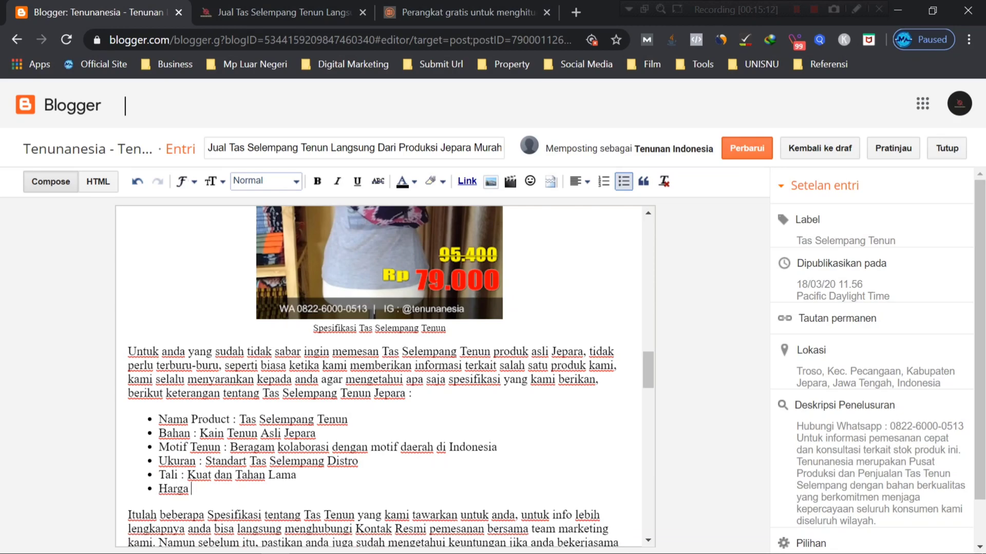
{"action": "type", "text": "Tas Selempang TEN"}
{"action": "key", "text": "BackSpace"}
{"action": "key", "text": "BackSpace"}
{"action": "key", "text": "BackSpace"}
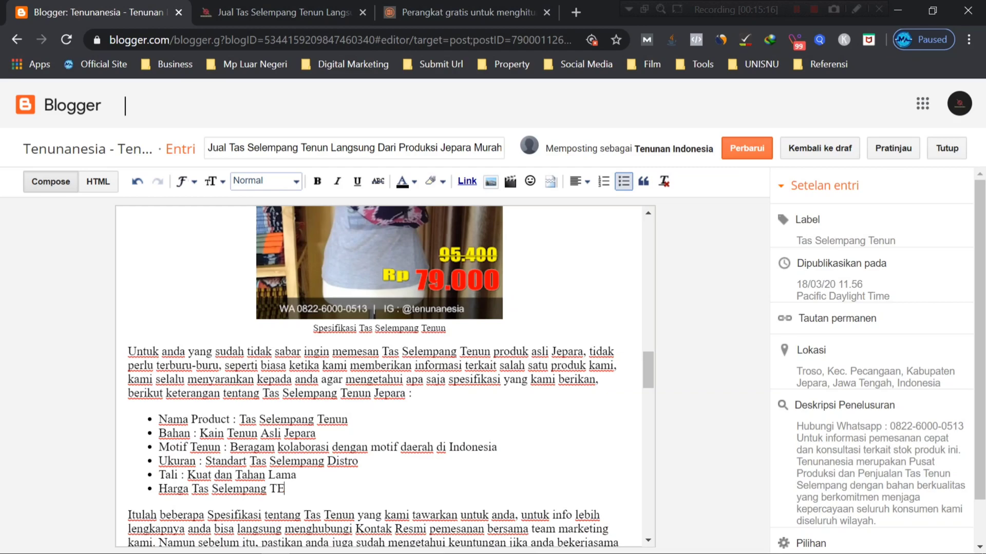
{"action": "type", "text": "Tenun : 95.000,- Diskon ME"}
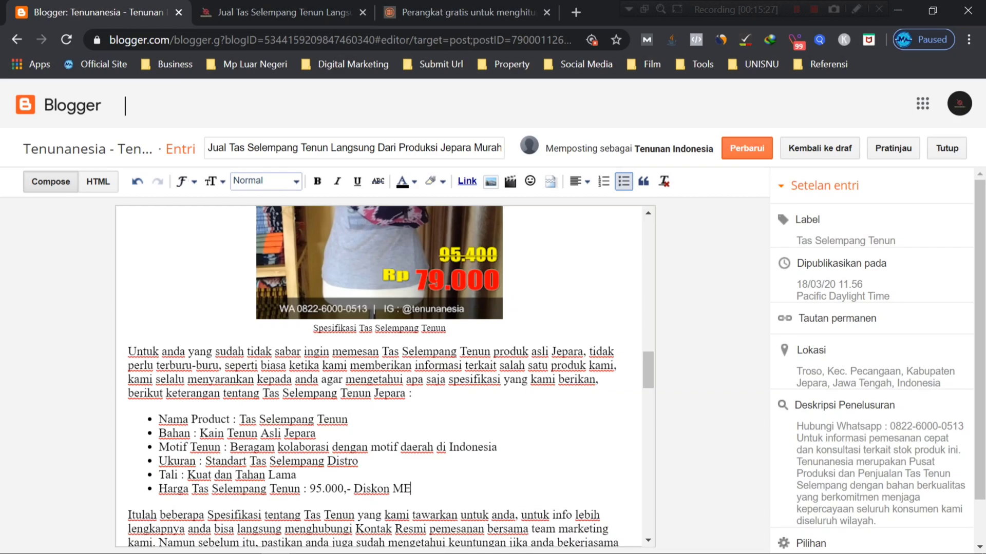
{"action": "key", "text": "BackSpace"}
{"action": "type", "text": "enjadi : 79.000,-"}
Make the original price "95.000," in the Harga bullet bold and struck through
{"action": "scroll", "coordinate": [380, 375], "scroll_direction": "down", "scroll_amount": 3}
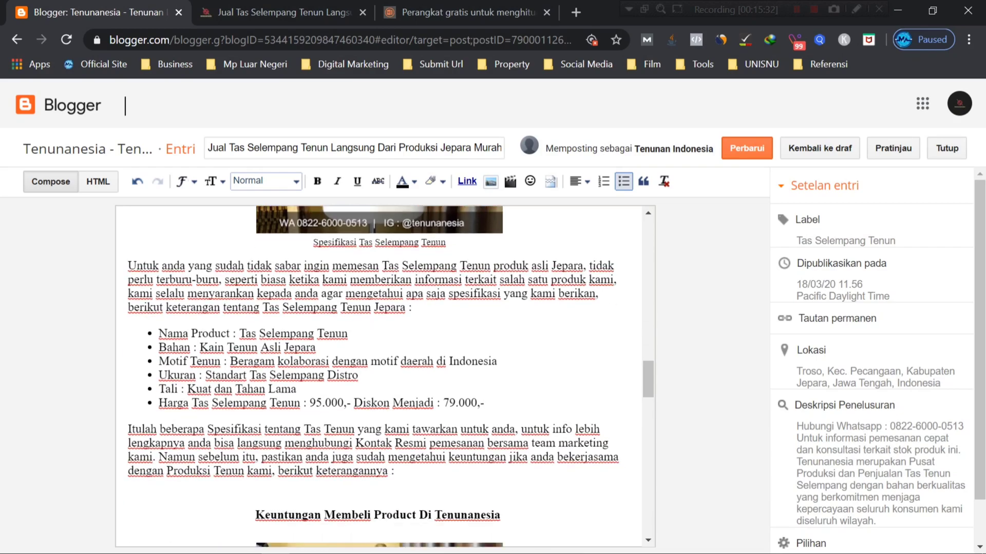
{"action": "left_click_drag", "start_coordinate": [347, 334], "coordinate": [310, 334]}
{"action": "left_click", "coordinate": [317, 181]}
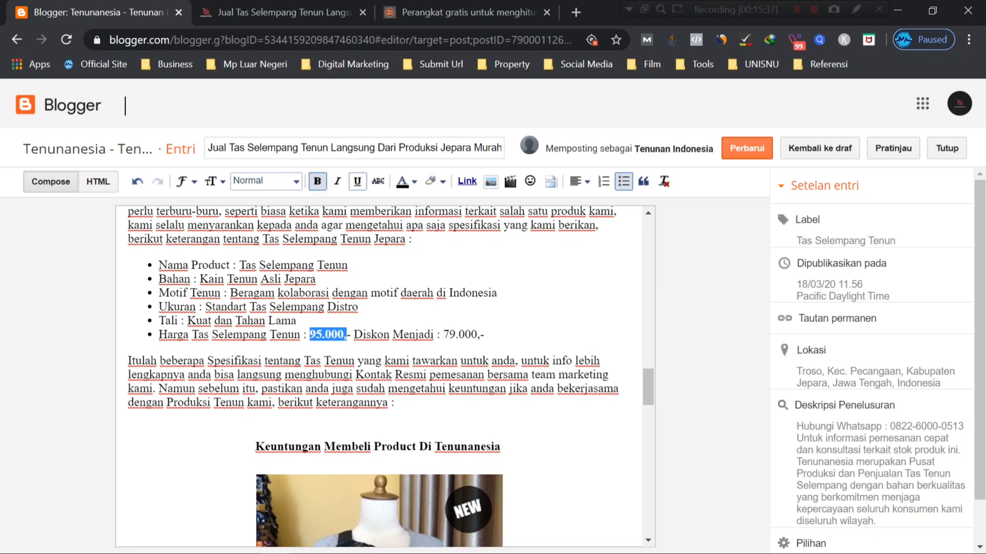
{"action": "left_click", "coordinate": [378, 181]}
{"action": "left_click", "coordinate": [374, 335]}
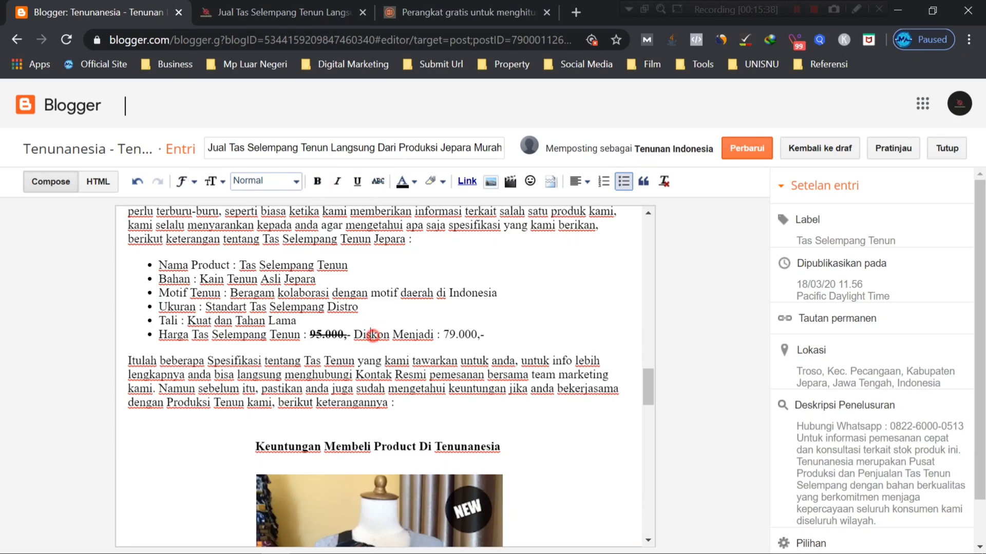
Make the discounted price "79.000,-" in the Harga bullet bold
{"action": "left_click_drag", "start_coordinate": [486, 332], "coordinate": [443, 334]}
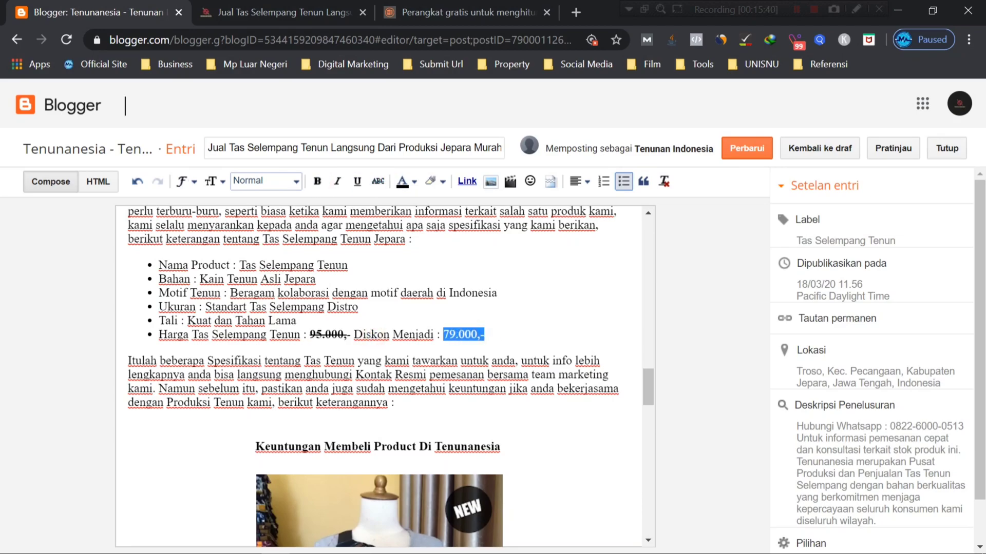
{"action": "left_click", "coordinate": [318, 181]}
{"action": "left_click", "coordinate": [393, 308]}
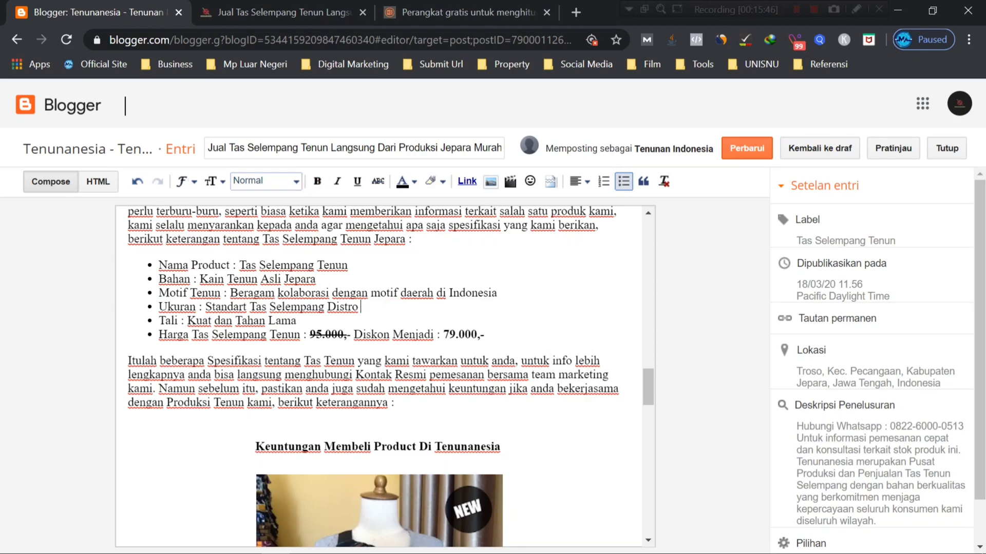
Review the rest of the post from the "Keuntungan Membeli Product Di Tenunanesia" section to the closing order notes, and return to its beginning
{"action": "scroll", "coordinate": [378, 375], "scroll_direction": "down", "scroll_amount": 2}
{"action": "scroll", "coordinate": [377, 375], "scroll_direction": "up", "scroll_amount": 2}
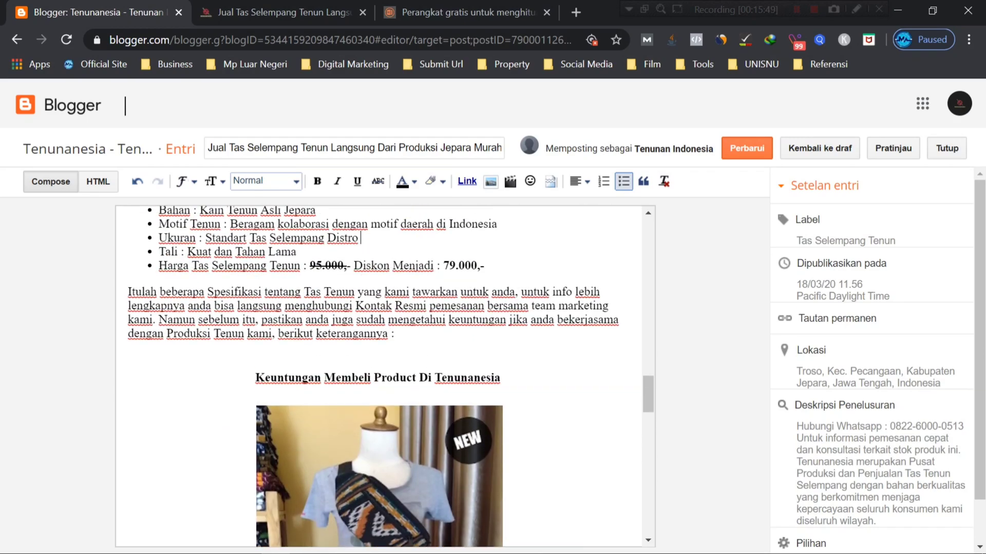
{"action": "scroll", "coordinate": [378, 375], "scroll_direction": "down", "scroll_amount": 2}
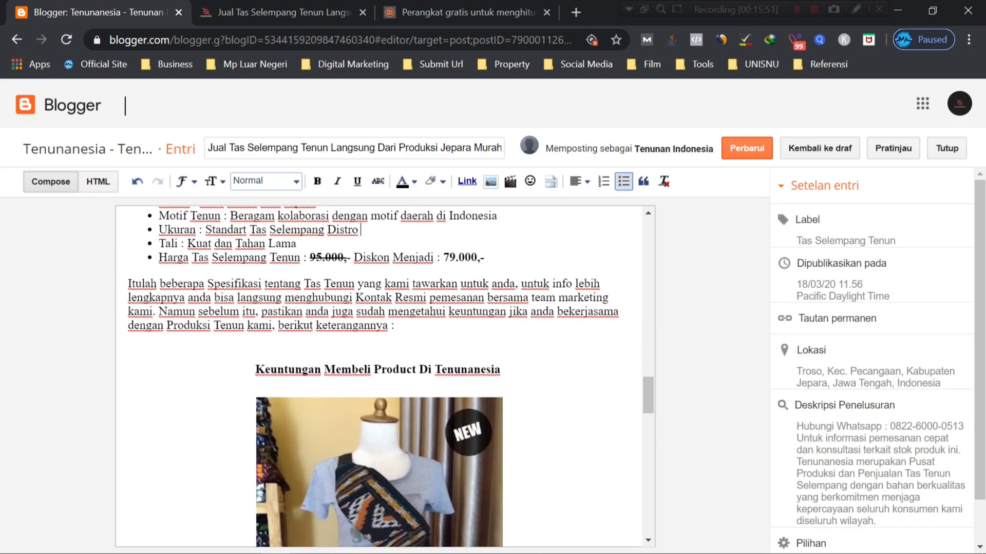
{"action": "left_click", "coordinate": [334, 370]}
{"action": "scroll", "coordinate": [334, 370], "scroll_direction": "down", "scroll_amount": 8}
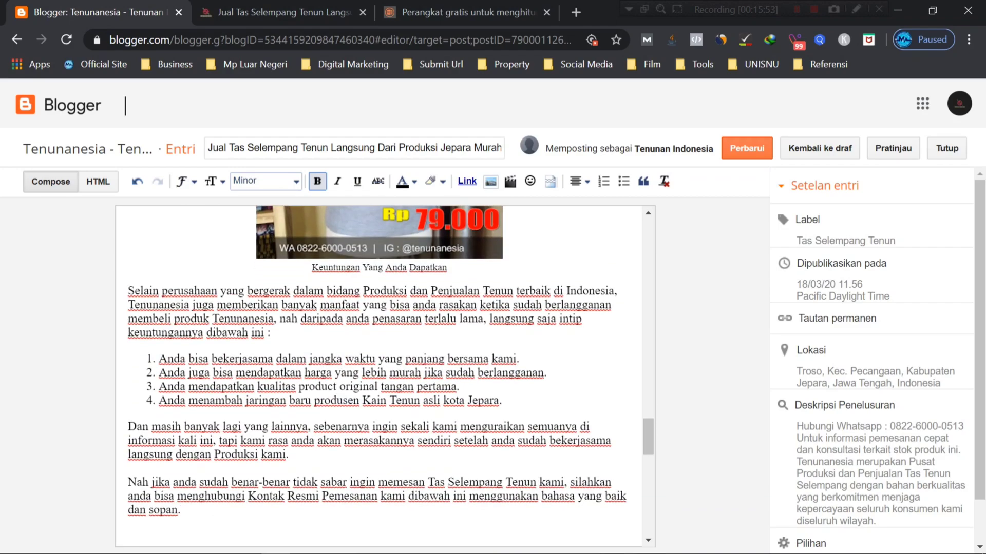
{"action": "scroll", "coordinate": [378, 375], "scroll_direction": "down", "scroll_amount": 3}
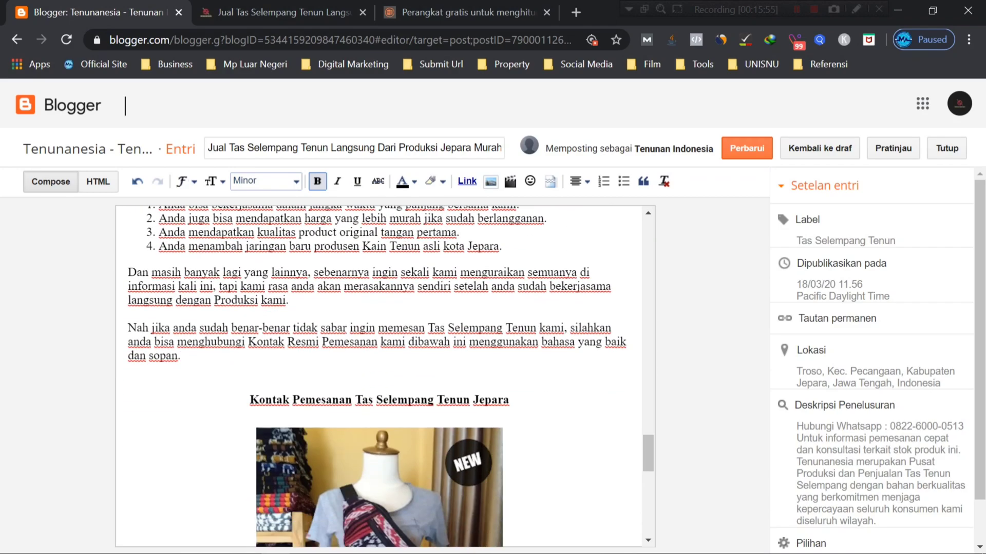
{"action": "scroll", "coordinate": [379, 375], "scroll_direction": "down", "scroll_amount": 2}
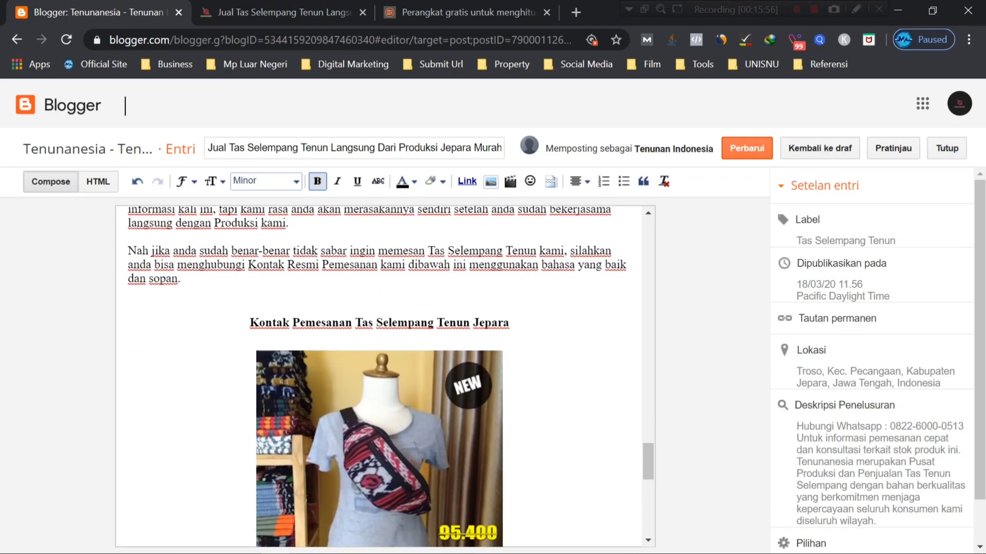
{"action": "scroll", "coordinate": [378, 375], "scroll_direction": "down", "scroll_amount": 6}
{"action": "scroll", "coordinate": [379, 374], "scroll_direction": "down", "scroll_amount": 4}
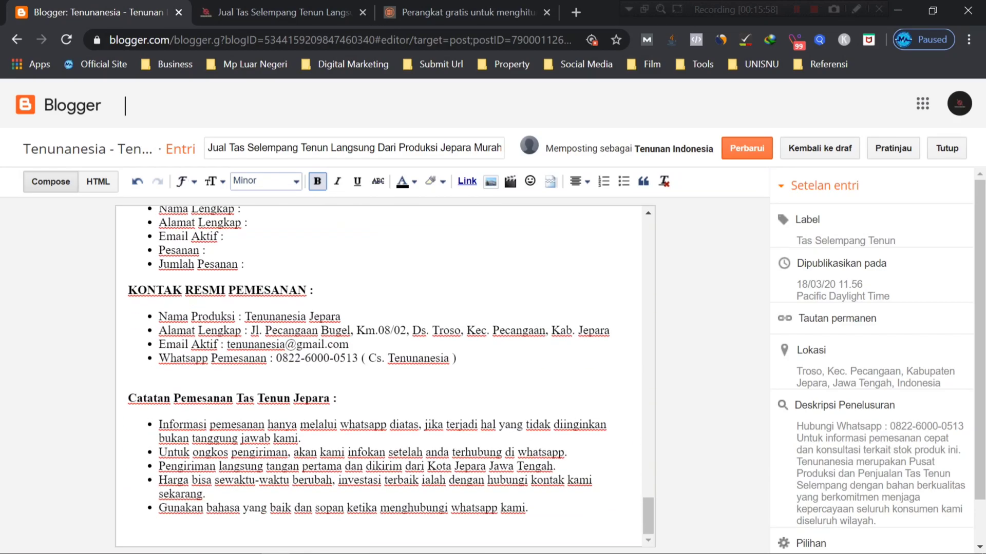
{"action": "scroll", "coordinate": [379, 375], "scroll_direction": "up", "scroll_amount": 20}
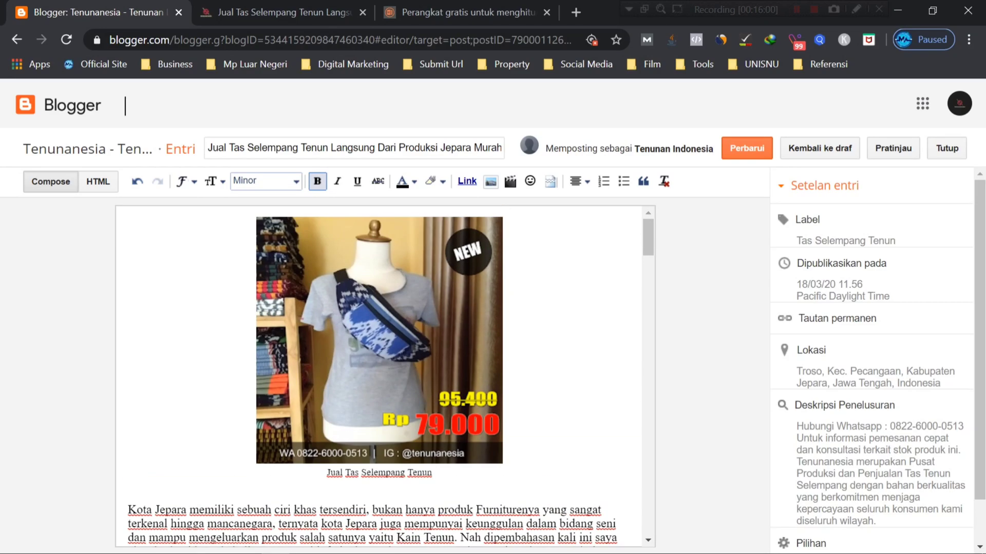
Publish the changes to the post and reopen it in the editor
{"action": "left_click", "coordinate": [744, 150]}
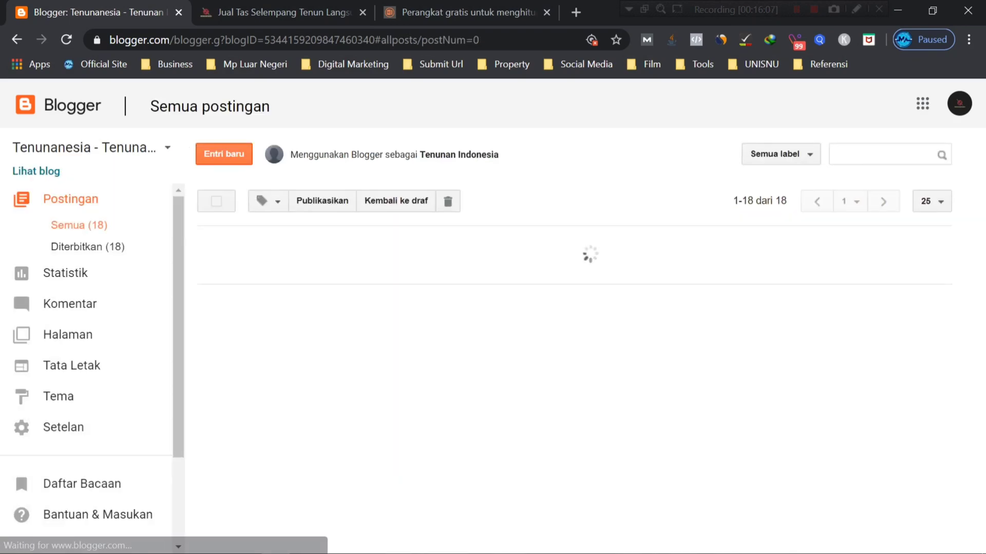
{"action": "left_click", "coordinate": [240, 257]}
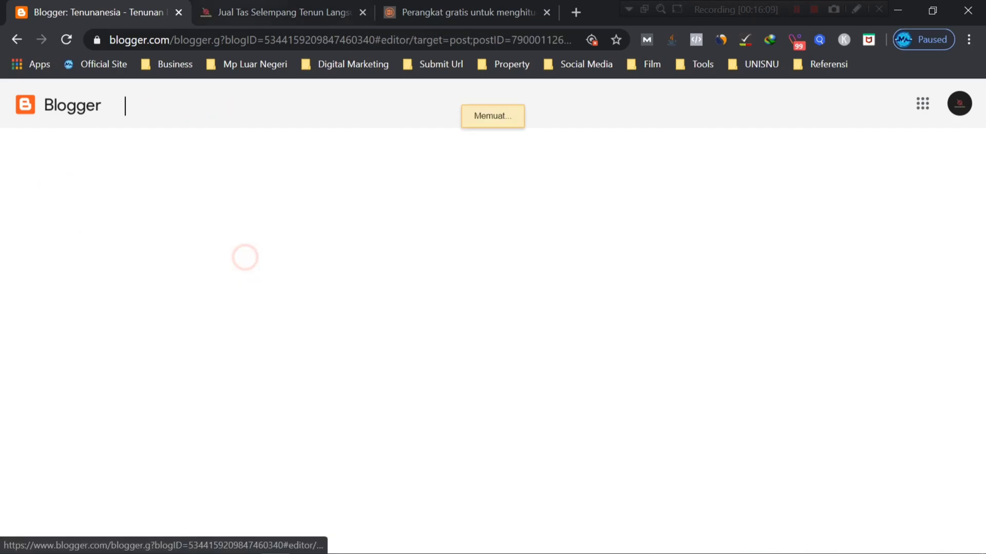
Reload the live product page and examine its layout from the product description through the specifications, benefits, and order contact sections
{"action": "key", "text": "ctrl+Tab"}
{"action": "scroll", "coordinate": [487, 316], "scroll_direction": "up", "scroll_amount": 8}
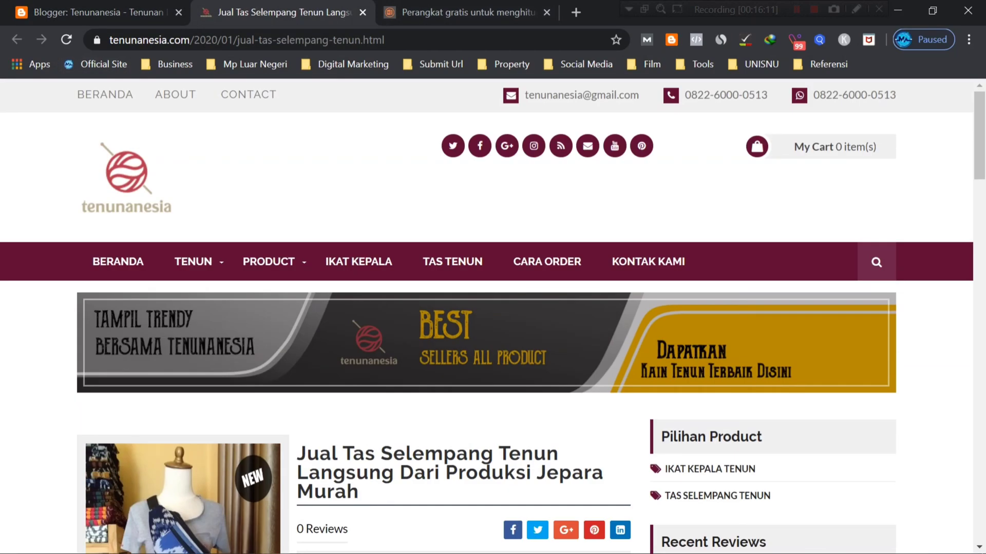
{"action": "left_click", "coordinate": [66, 40]}
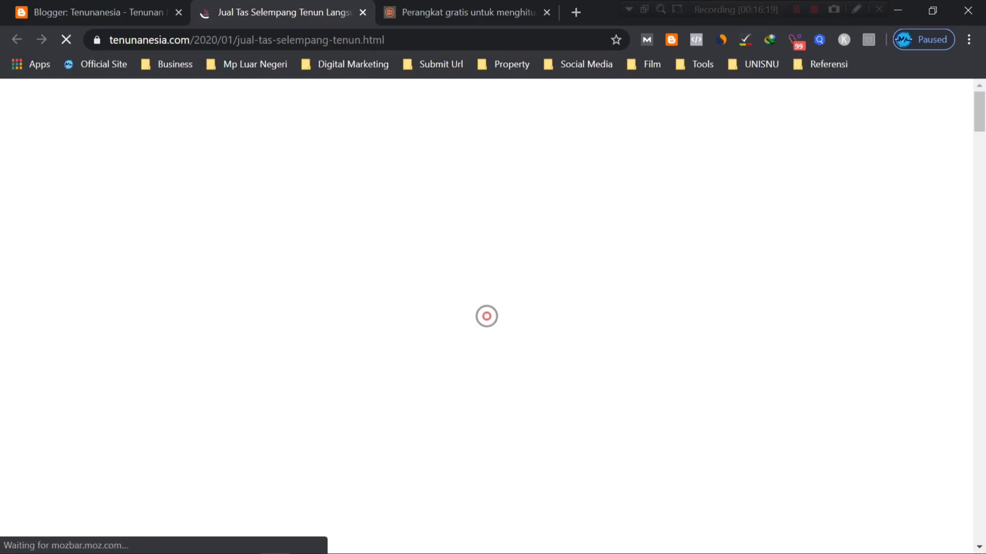
{"action": "scroll", "coordinate": [358, 261], "scroll_direction": "down", "scroll_amount": 10}
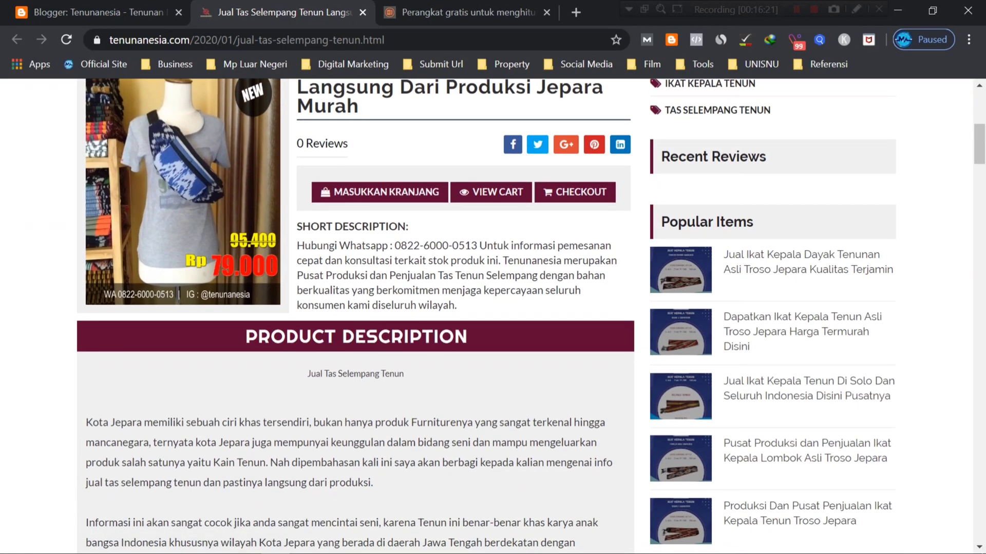
{"action": "scroll", "coordinate": [358, 262], "scroll_direction": "down", "scroll_amount": 2}
{"action": "scroll", "coordinate": [359, 261], "scroll_direction": "up", "scroll_amount": 8}
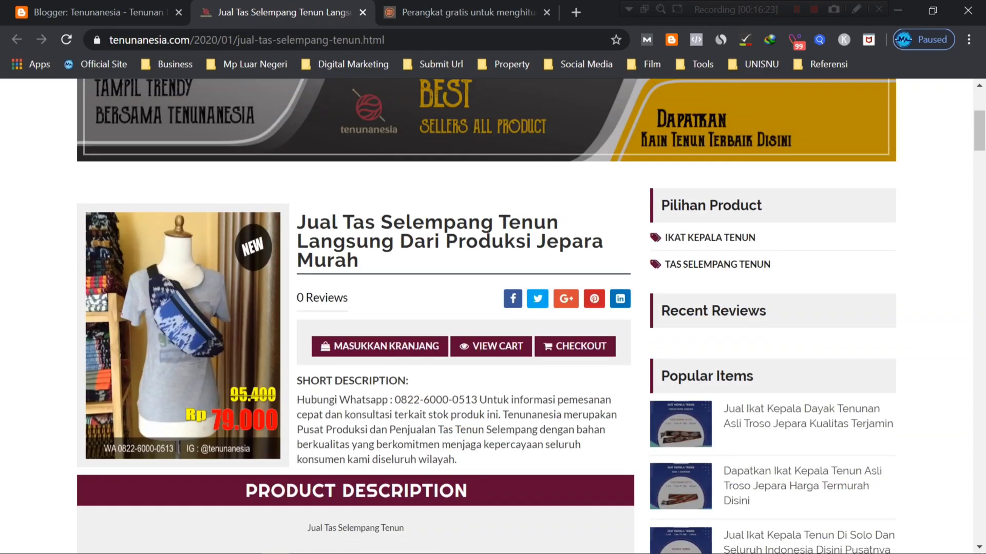
{"action": "scroll", "coordinate": [358, 261], "scroll_direction": "down", "scroll_amount": 11}
{"action": "scroll", "coordinate": [358, 261], "scroll_direction": "down", "scroll_amount": 20}
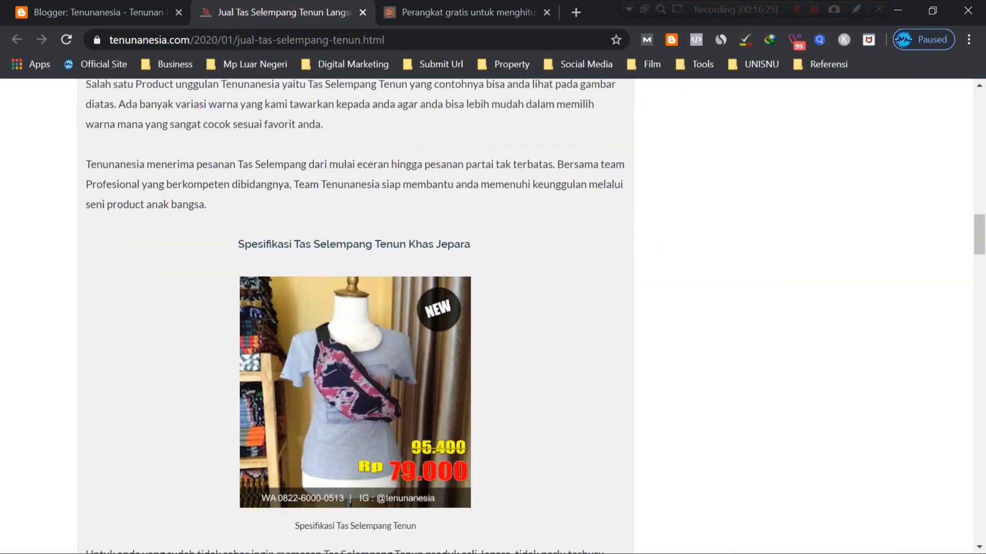
{"action": "scroll", "coordinate": [358, 262], "scroll_direction": "down", "scroll_amount": 5}
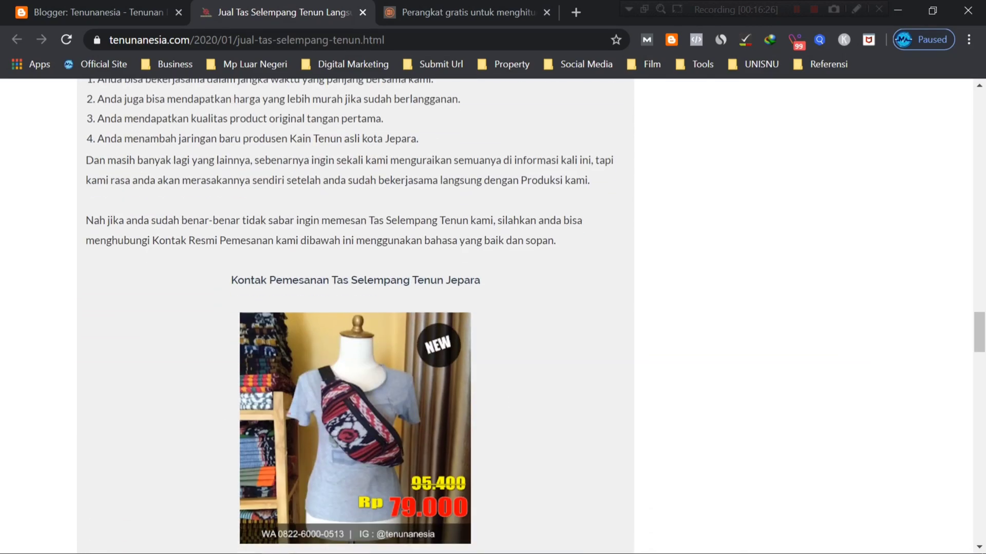
{"action": "scroll", "coordinate": [358, 261], "scroll_direction": "up", "scroll_amount": 4}
{"action": "scroll", "coordinate": [358, 262], "scroll_direction": "up", "scroll_amount": 20}
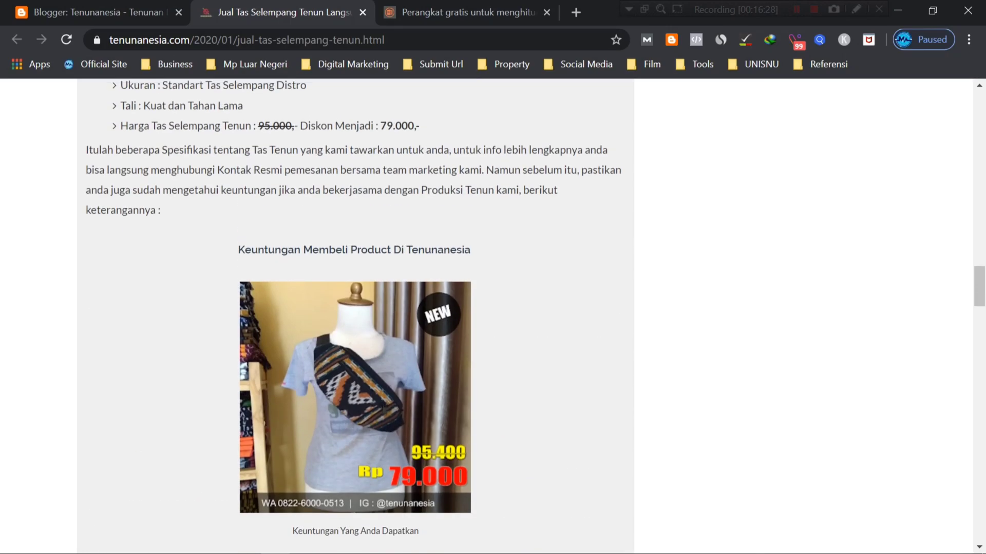
{"action": "scroll", "coordinate": [359, 262], "scroll_direction": "down", "scroll_amount": 17}
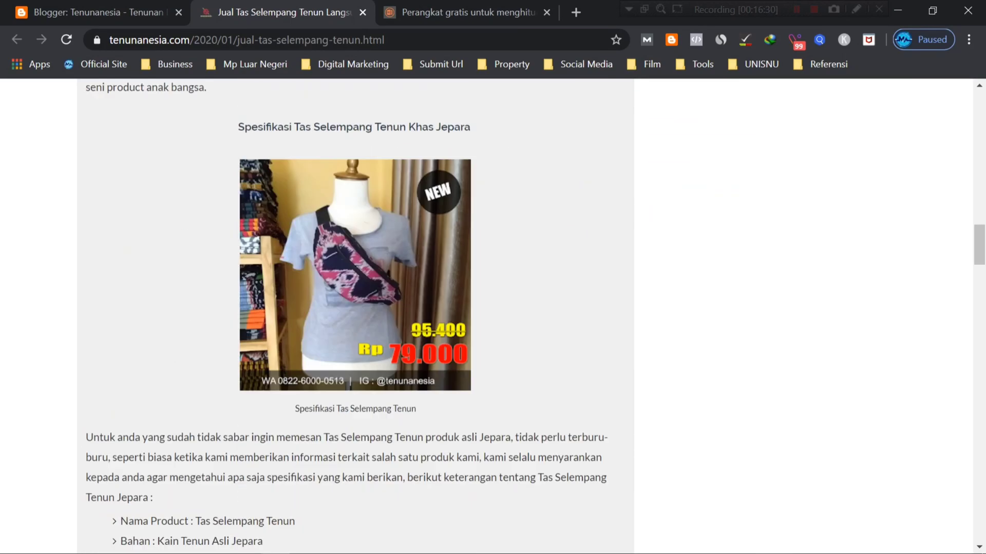
{"action": "scroll", "coordinate": [358, 261], "scroll_direction": "down", "scroll_amount": 6}
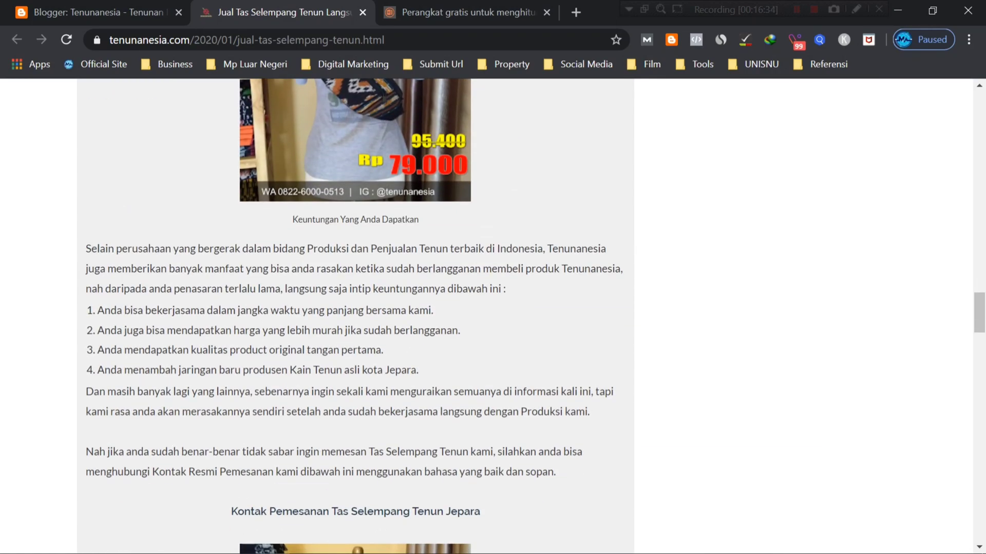
{"action": "scroll", "coordinate": [359, 261], "scroll_direction": "down", "scroll_amount": 14}
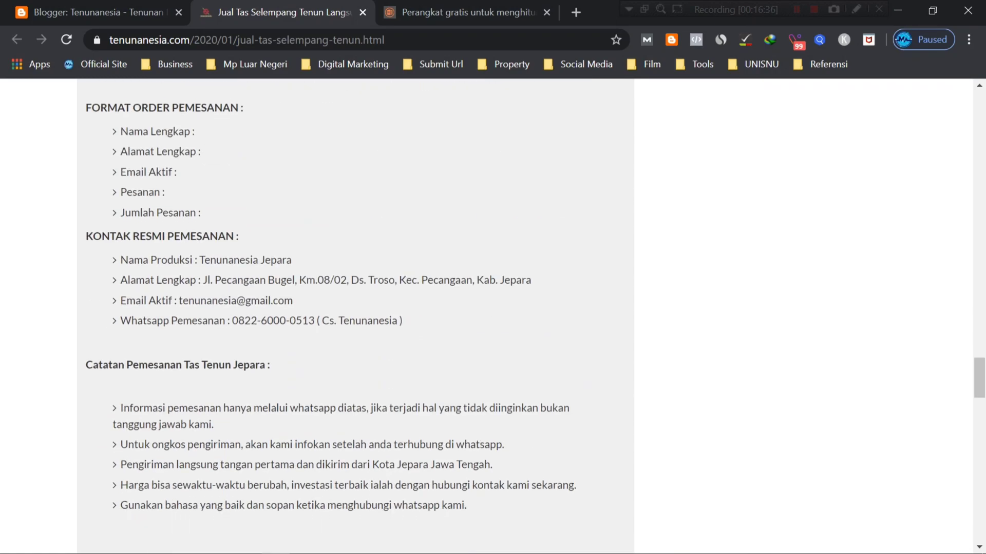
{"action": "scroll", "coordinate": [358, 261], "scroll_direction": "down", "scroll_amount": 3}
Back in the Blogger editor, insert a blank line between the benefits section's introductory paragraph and its numbered list
{"action": "left_click", "coordinate": [70, 12]}
{"action": "scroll", "coordinate": [379, 360], "scroll_direction": "down", "scroll_amount": 9}
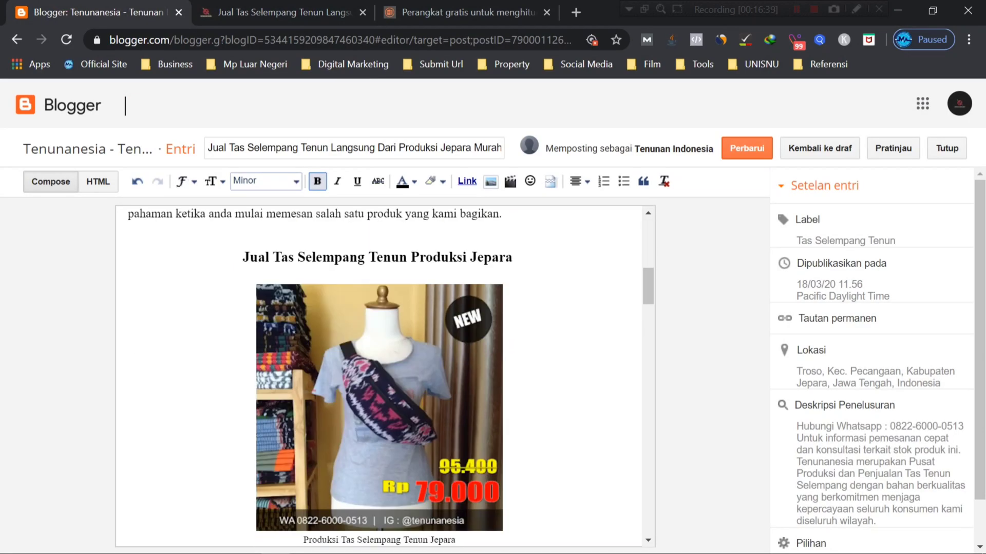
{"action": "scroll", "coordinate": [379, 375], "scroll_direction": "down", "scroll_amount": 20}
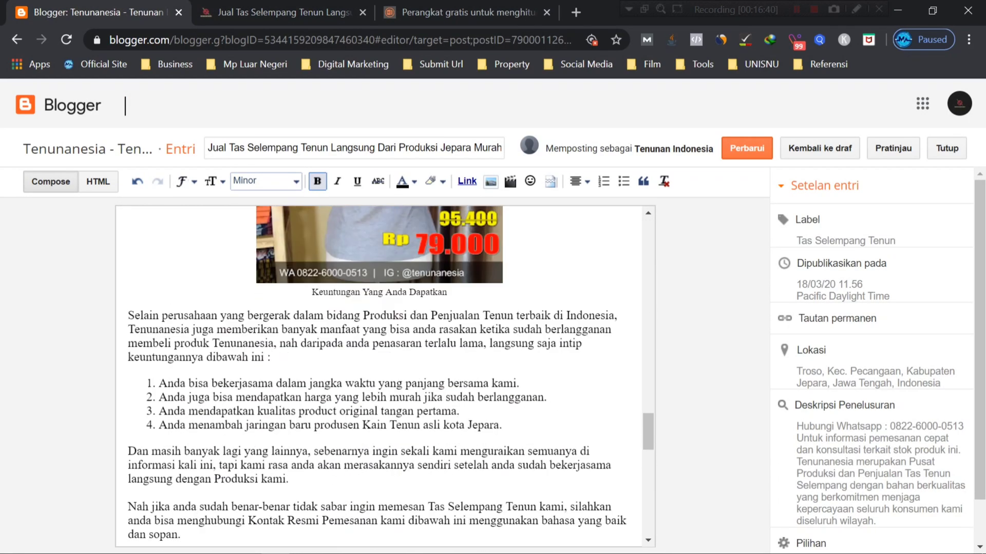
{"action": "scroll", "coordinate": [379, 375], "scroll_direction": "down", "scroll_amount": 2}
{"action": "scroll", "coordinate": [356, 316], "scroll_direction": "up", "scroll_amount": 15}
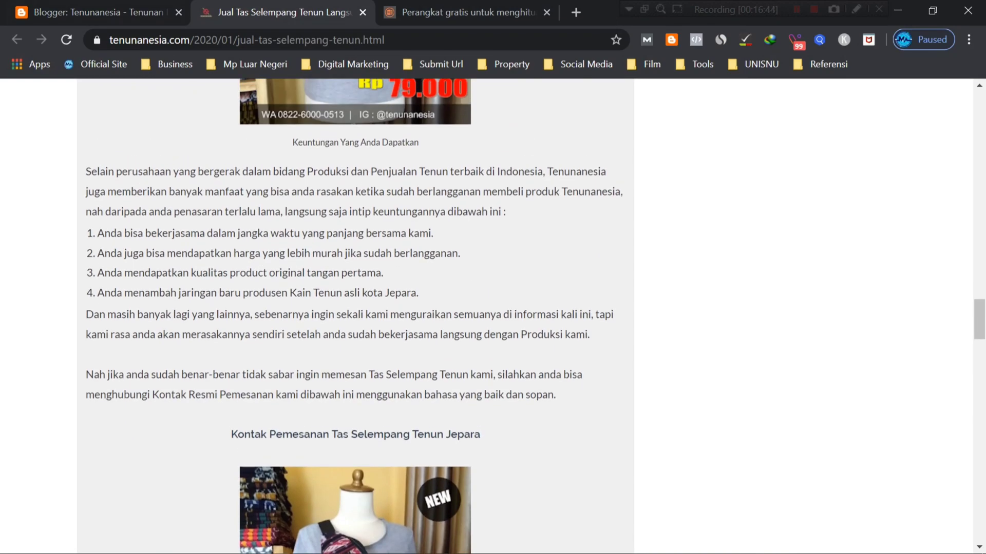
{"action": "left_click", "coordinate": [72, 5]}
{"action": "left_click", "coordinate": [396, 251]}
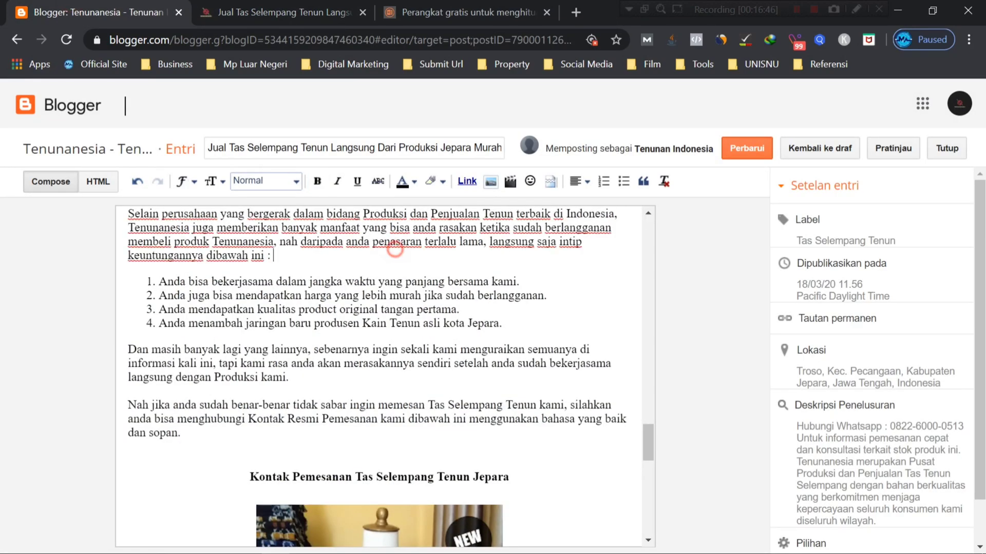
{"action": "key", "text": "Return"}
Insert a blank line after the fourth item of the numbered benefits list, before the "Dan masih banyak lagi" paragraph
{"action": "left_click", "coordinate": [539, 338]}
{"action": "key", "text": "Return"}
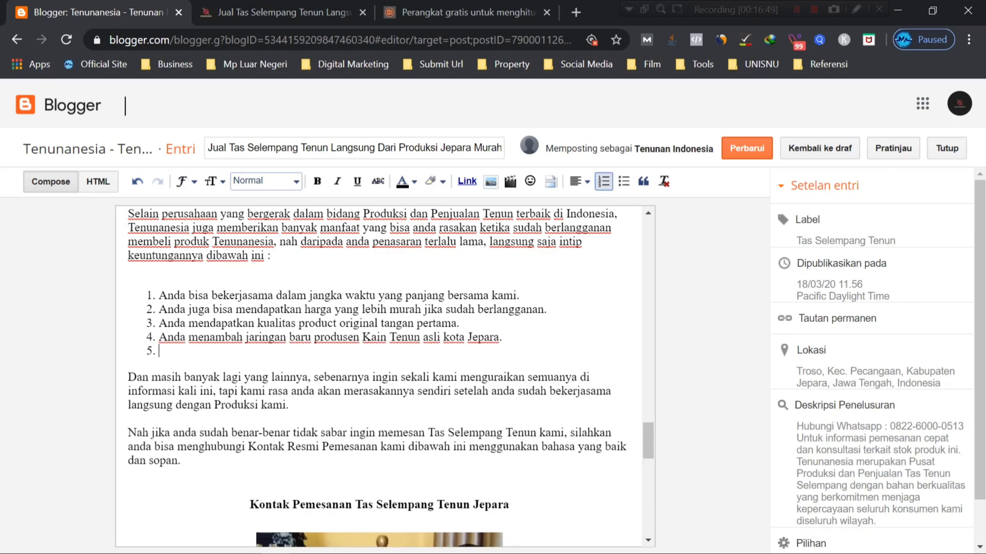
{"action": "key", "text": "BackSpace"}
{"action": "left_click", "coordinate": [542, 339]}
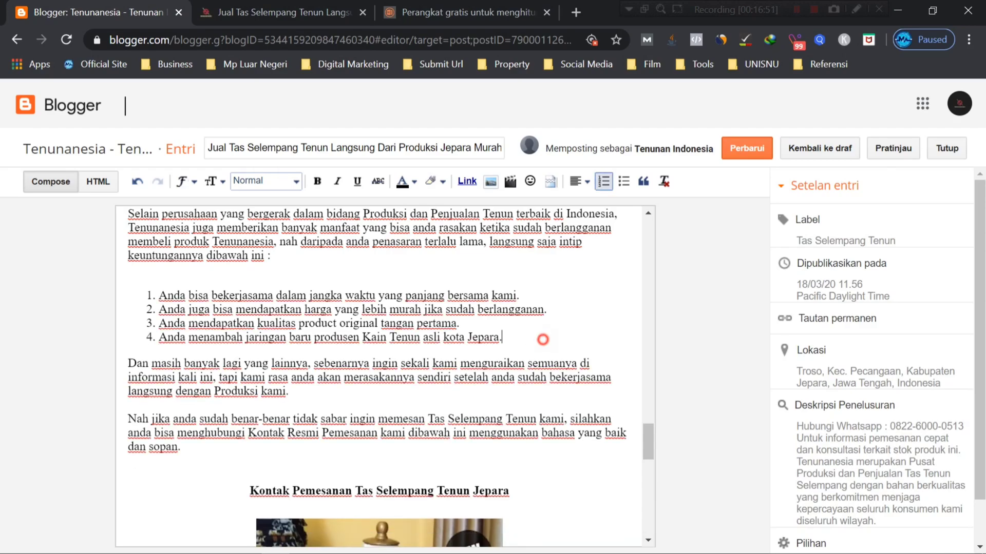
{"action": "key", "text": "Return"}
{"action": "key", "text": "Return"}
{"action": "left_click", "coordinate": [450, 371]}
Return to the post's introduction and bring up the Notepad outline with the cursor at the end of its sixth line
{"action": "scroll", "coordinate": [450, 371], "scroll_direction": "up", "scroll_amount": 20}
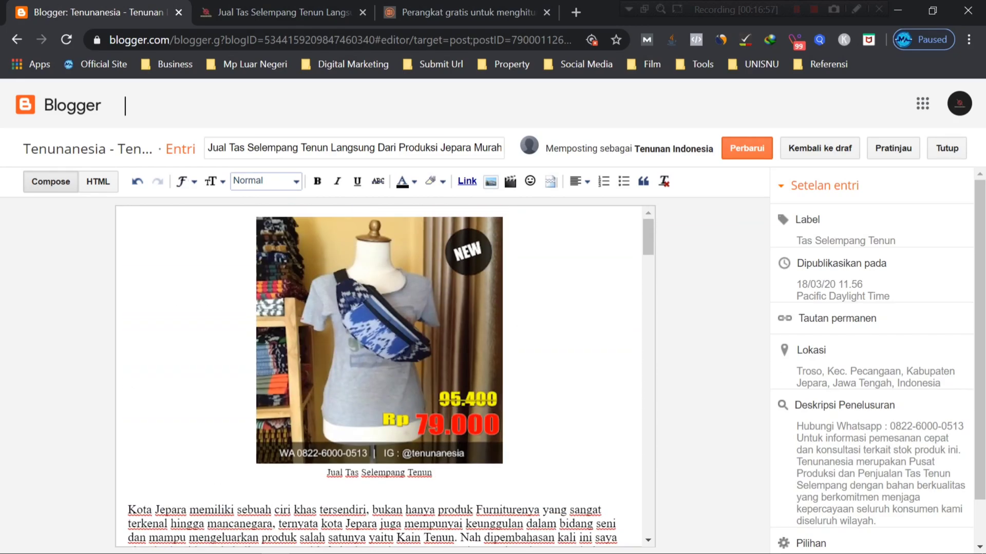
{"action": "scroll", "coordinate": [446, 385], "scroll_direction": "down", "scroll_amount": 4}
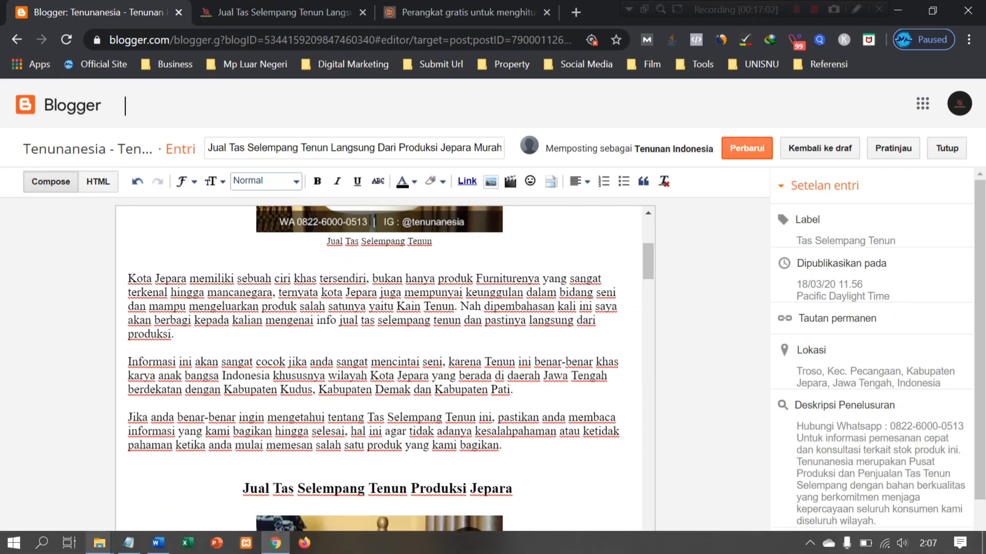
{"action": "left_click", "coordinate": [129, 549]}
{"action": "left_click", "coordinate": [566, 356]}
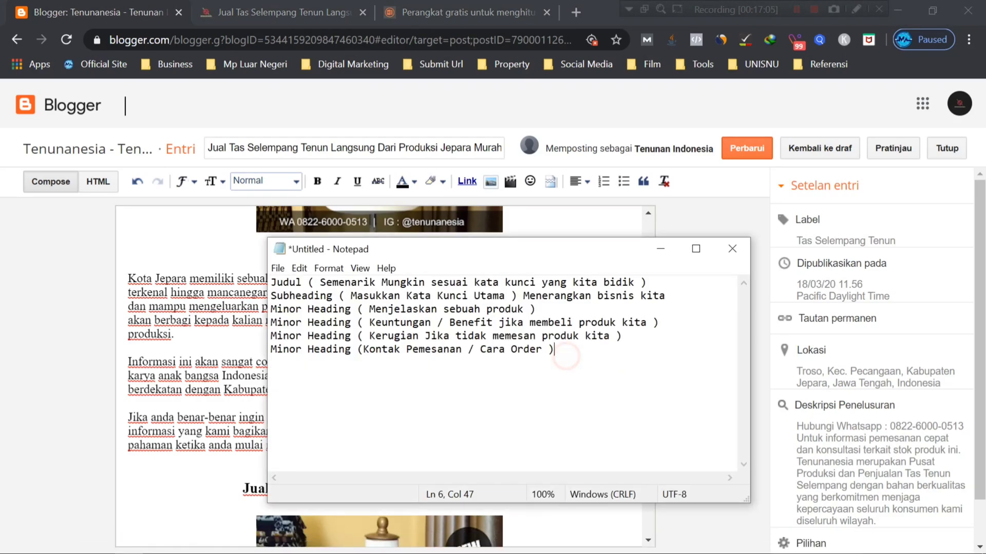
Below the heading outline in Notepad, leave a blank line and add the note "Gunakan kata / words : 500-700 Words"
{"action": "key", "text": "Return"}
{"action": "key", "text": "Return"}
{"action": "type", "text": "Gunakan "}
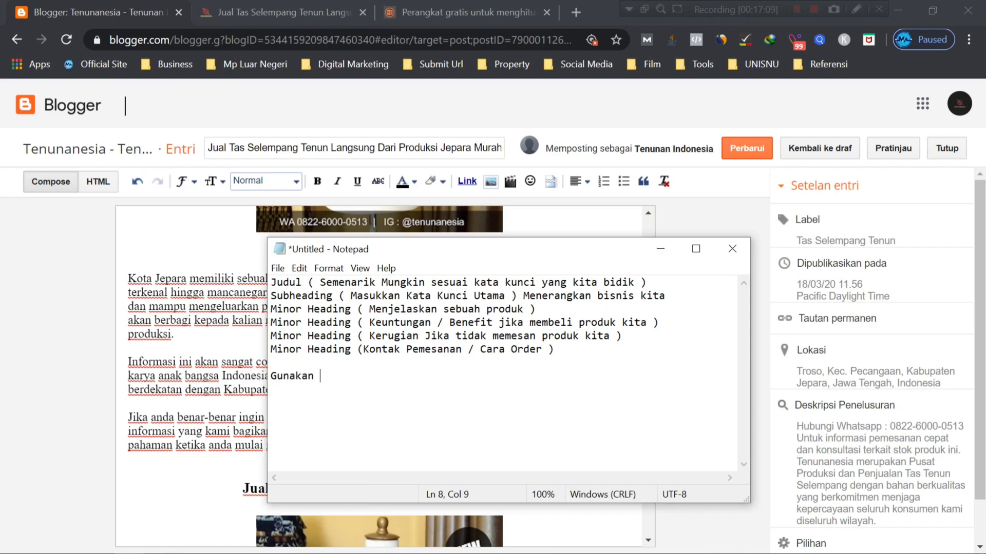
{"action": "type", "text": "kata / word"}
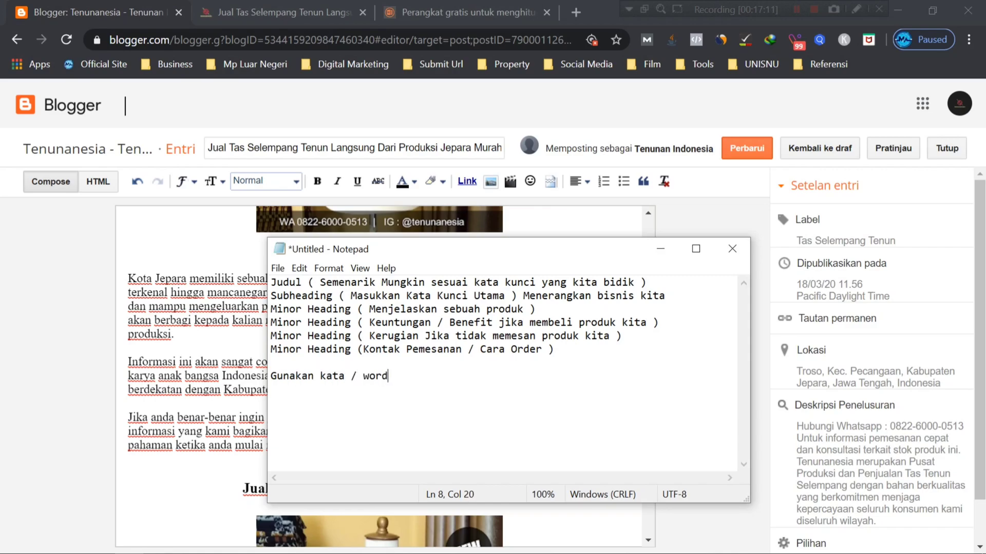
{"action": "type", "text": "s : 500-700 Words"}
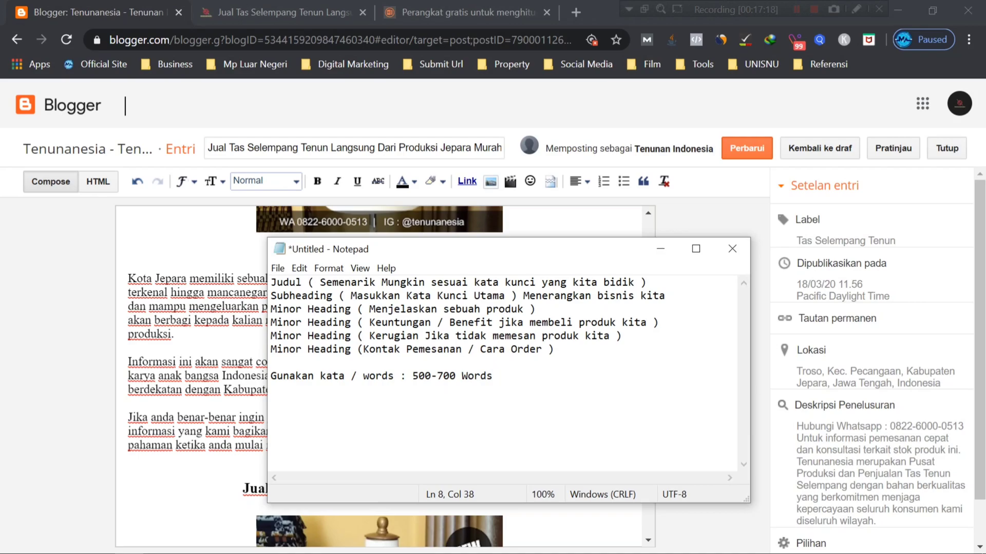
Add a second note line reading "Gunakan kata minimal : 1000 Words / 1500 words"
{"action": "key", "text": "Return"}
{"action": "type", "text": "Gunakan kata min"}
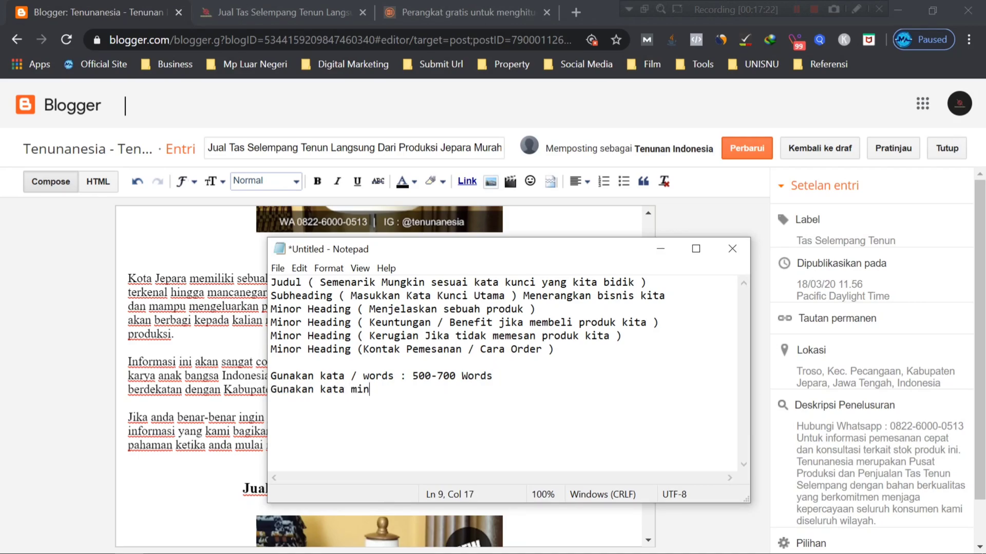
{"action": "type", "text": "imal : 1000 Words "}
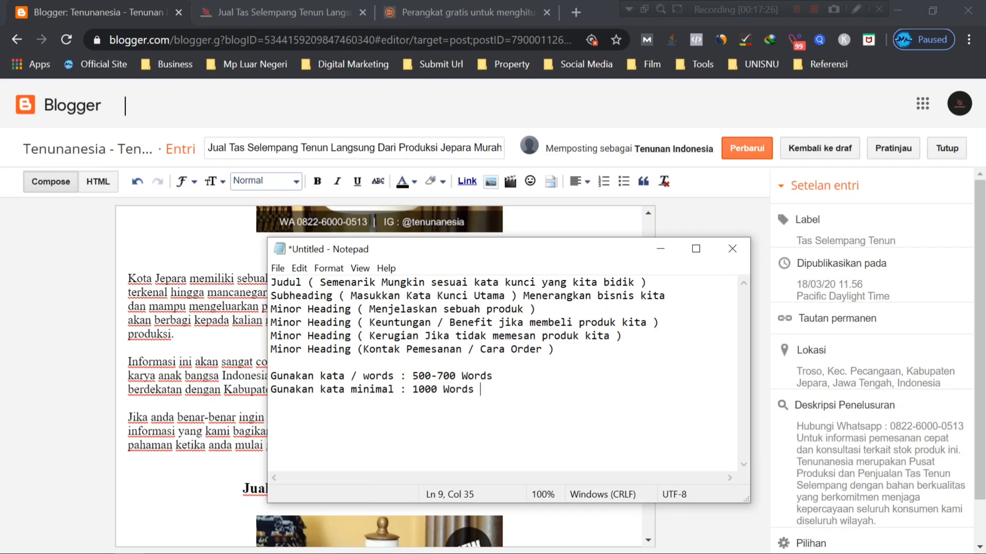
{"action": "type", "text": "/ 1500.000 wor"}
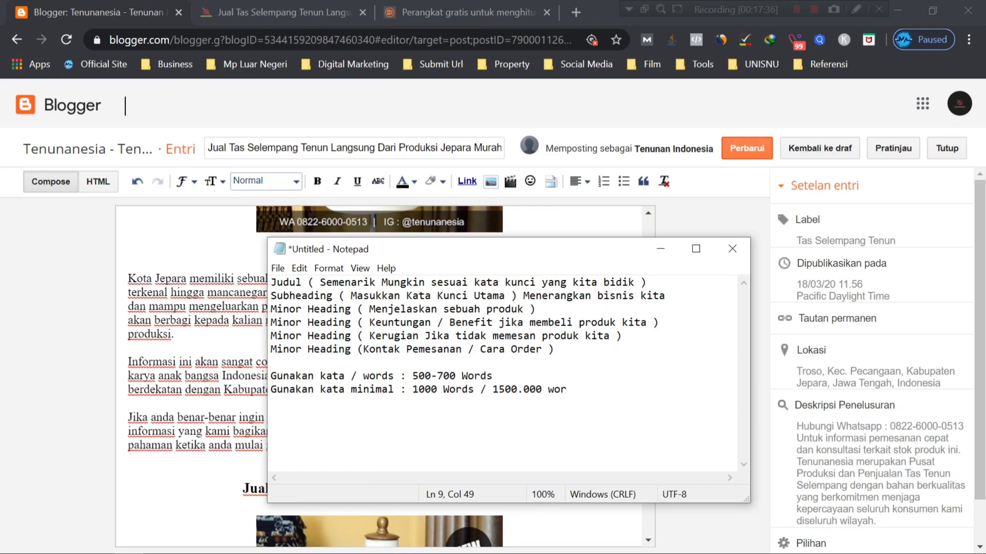
{"action": "key", "text": "BackSpace"}
{"action": "key", "text": "BackSpace"}
{"action": "key", "text": "BackSpace"}
{"action": "key", "text": "BackSpace"}
{"action": "key", "text": "BackSpace"}
{"action": "key", "text": "BackSpace"}
{"action": "key", "text": "BackSpace"}
{"action": "key", "text": "BackSpace"}
{"action": "type", "text": "words"}
{"action": "key", "text": "Return"}
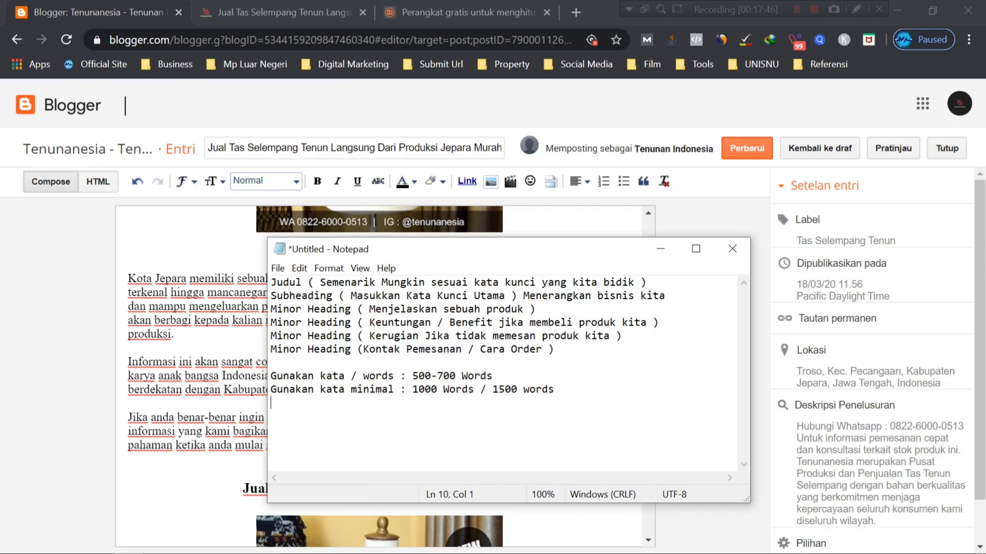
Add two more note lines reading "Berikan internal link" and "Berikan external link"
{"action": "type", "text": "Berikan internal"}
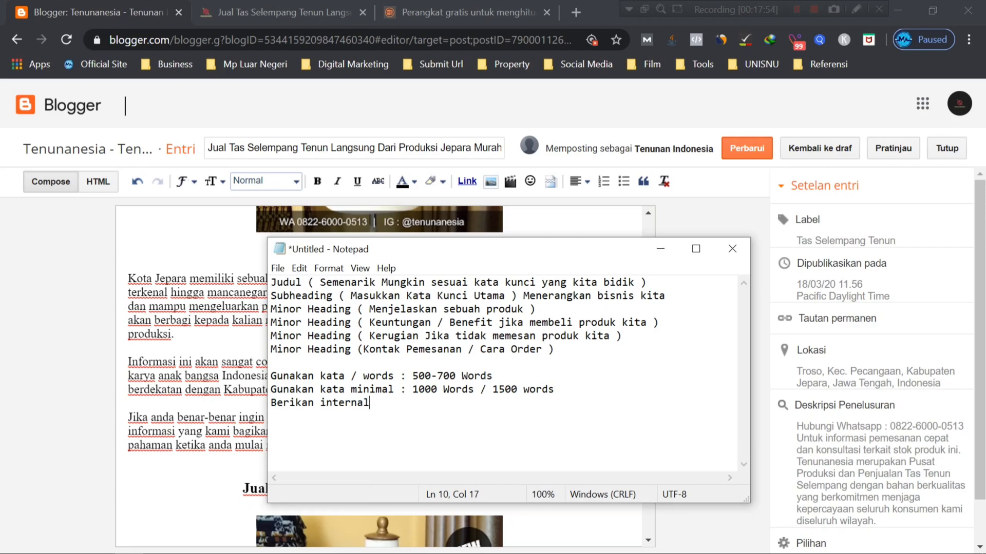
{"action": "type", "text": " link"}
{"action": "key", "text": "Return"}
{"action": "type", "text": "Berikan e"}
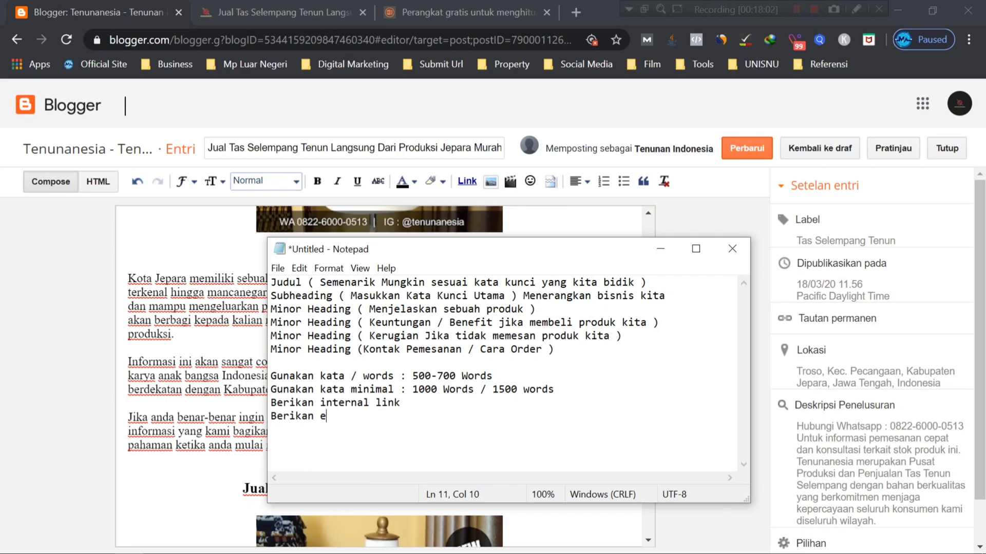
{"action": "type", "text": "xternal link"}
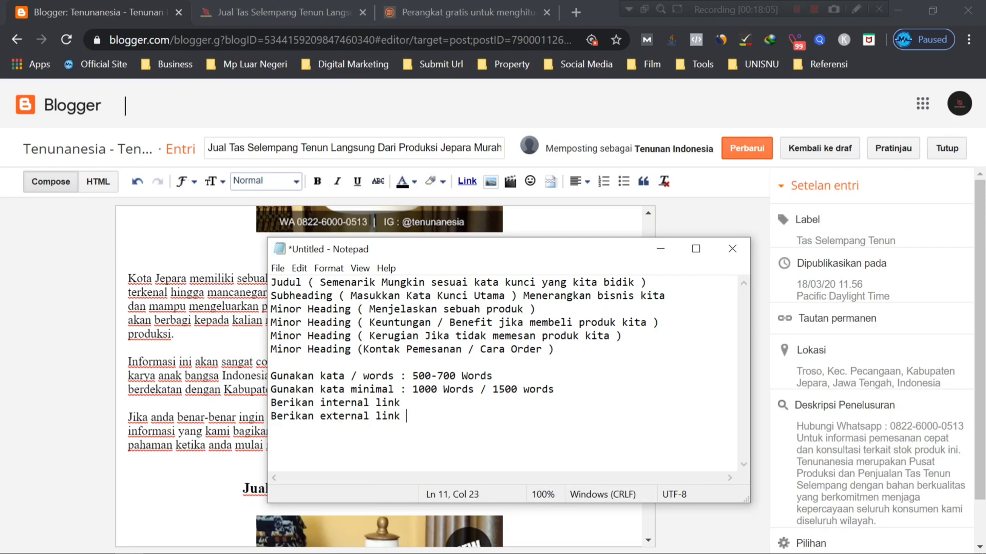
{"action": "key", "text": "Return"}
{"action": "left_click", "coordinate": [395, 386]}
Switch to the Blogger post editor and copy the entire content of the article
{"action": "left_click", "coordinate": [225, 321]}
{"action": "scroll", "coordinate": [226, 385], "scroll_direction": "up", "scroll_amount": 1}
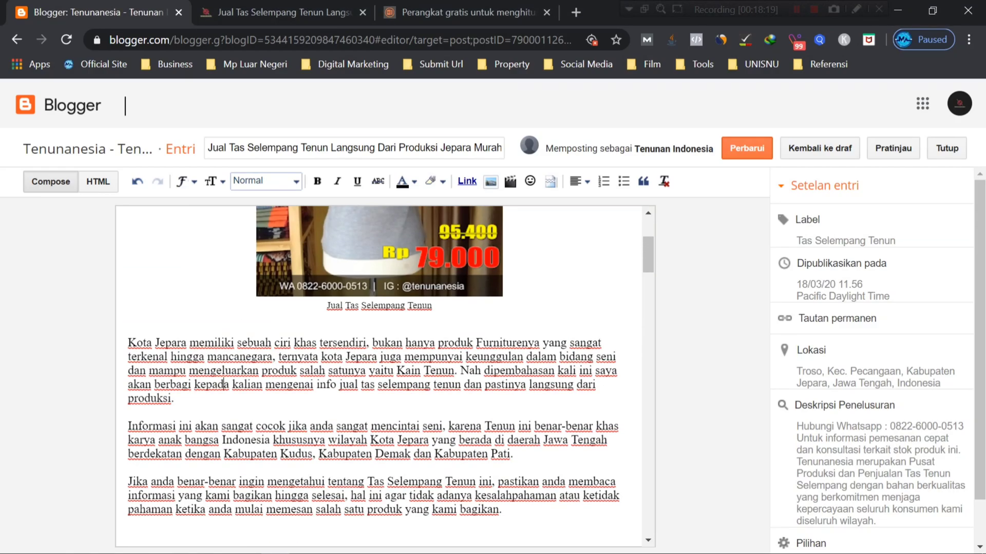
{"action": "scroll", "coordinate": [225, 320], "scroll_direction": "up", "scroll_amount": 3}
{"action": "scroll", "coordinate": [225, 320], "scroll_direction": "down", "scroll_amount": 13}
{"action": "scroll", "coordinate": [225, 321], "scroll_direction": "up", "scroll_amount": 9}
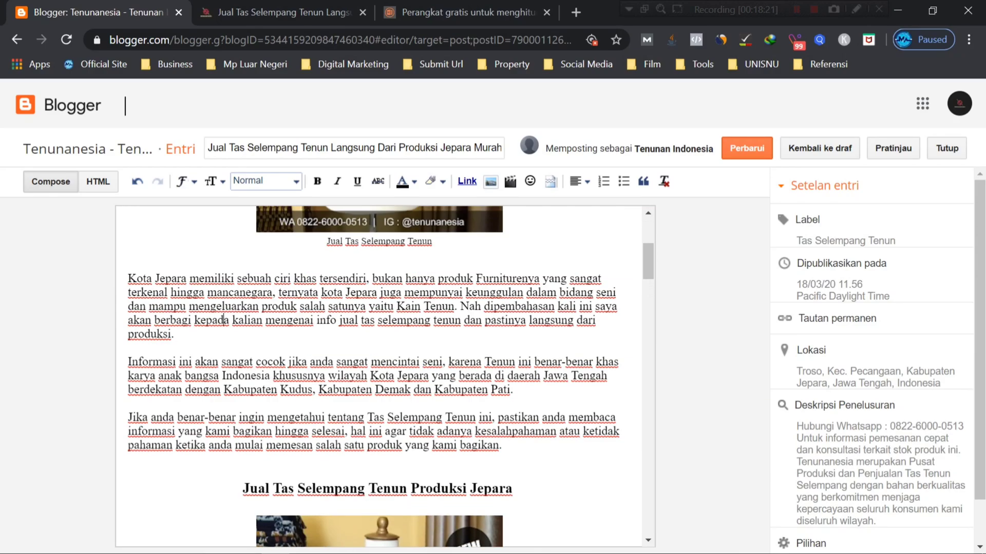
{"action": "scroll", "coordinate": [407, 357], "scroll_direction": "up", "scroll_amount": 2}
{"action": "left_click", "coordinate": [407, 358]}
{"action": "left_click", "coordinate": [413, 437]}
{"action": "scroll", "coordinate": [413, 437], "scroll_direction": "down", "scroll_amount": 3}
{"action": "left_click", "coordinate": [407, 339]}
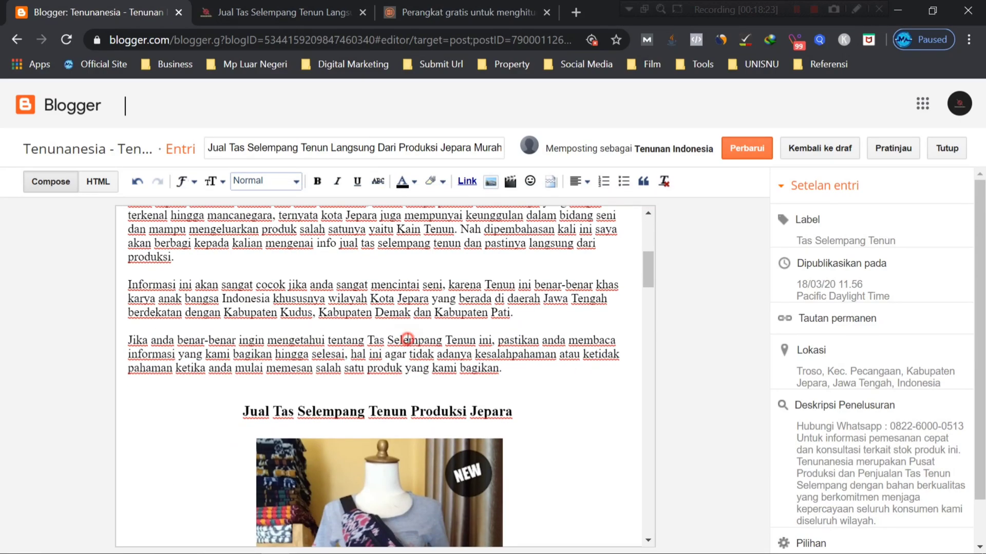
{"action": "key", "text": "ctrl+a"}
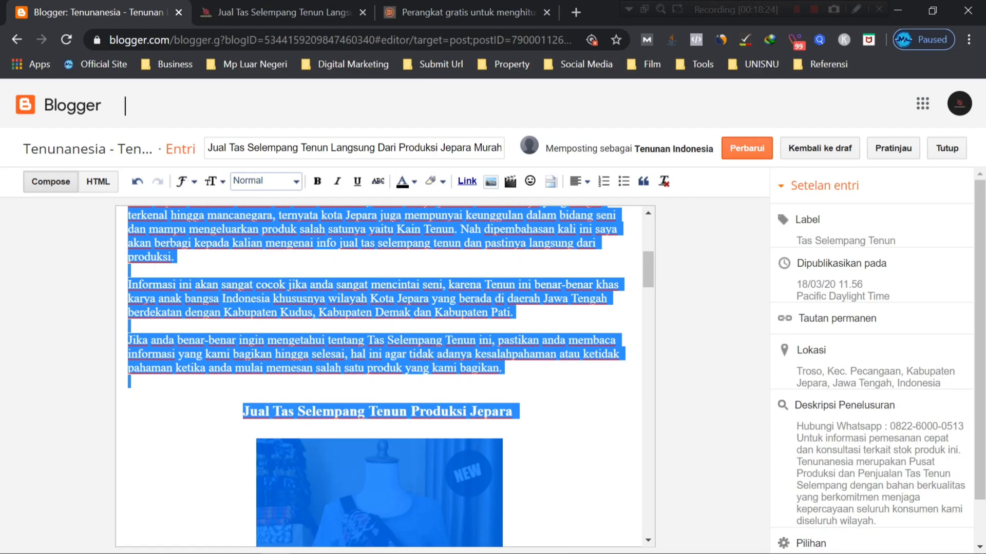
{"action": "left_click", "coordinate": [407, 339]}
{"action": "scroll", "coordinate": [407, 340], "scroll_direction": "up", "scroll_amount": 5}
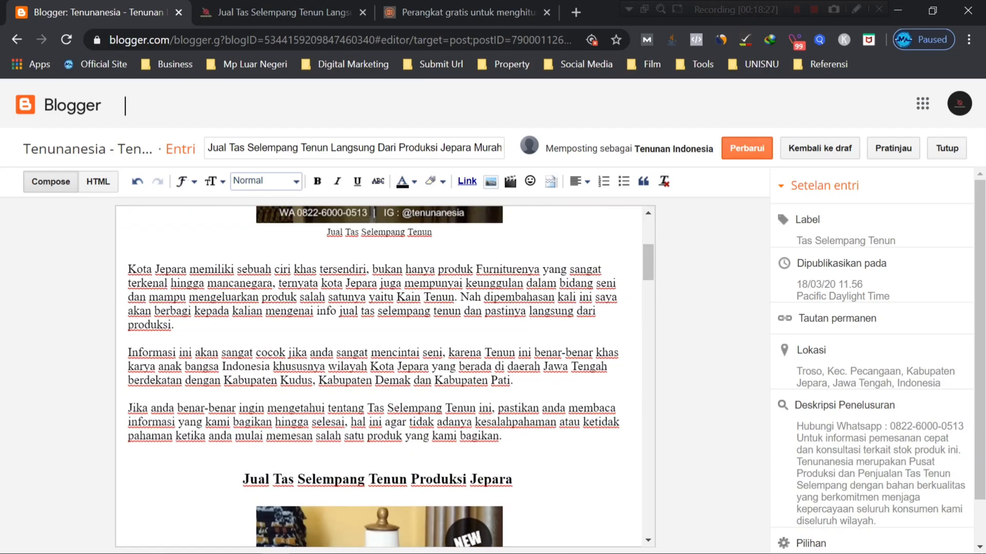
Switch to the WordCounter360 page, paste the copied article into its text box and check the word count
{"action": "left_click", "coordinate": [452, 12]}
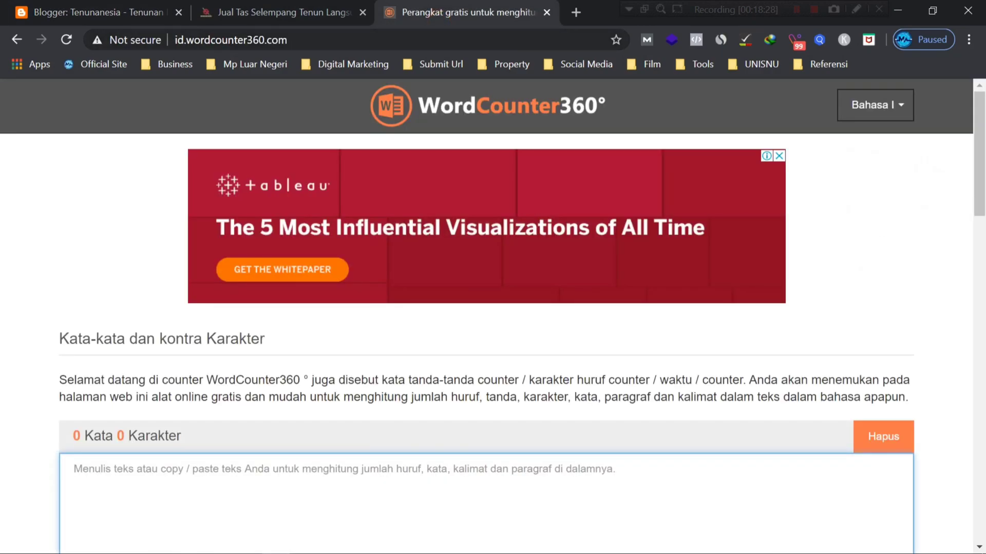
{"action": "left_click", "coordinate": [198, 42]}
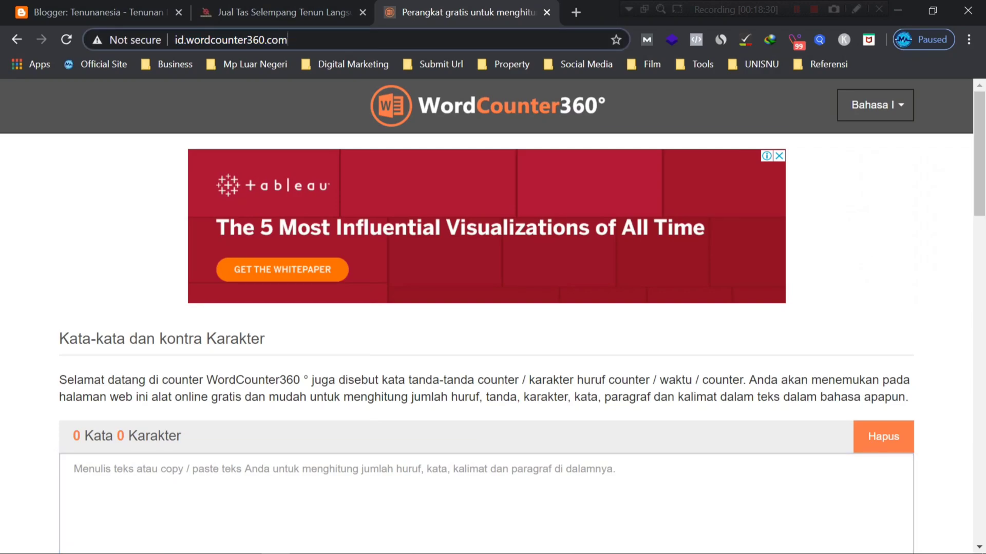
{"action": "scroll", "coordinate": [486, 317], "scroll_direction": "down", "scroll_amount": 3}
{"action": "scroll", "coordinate": [269, 297], "scroll_direction": "up", "scroll_amount": 3}
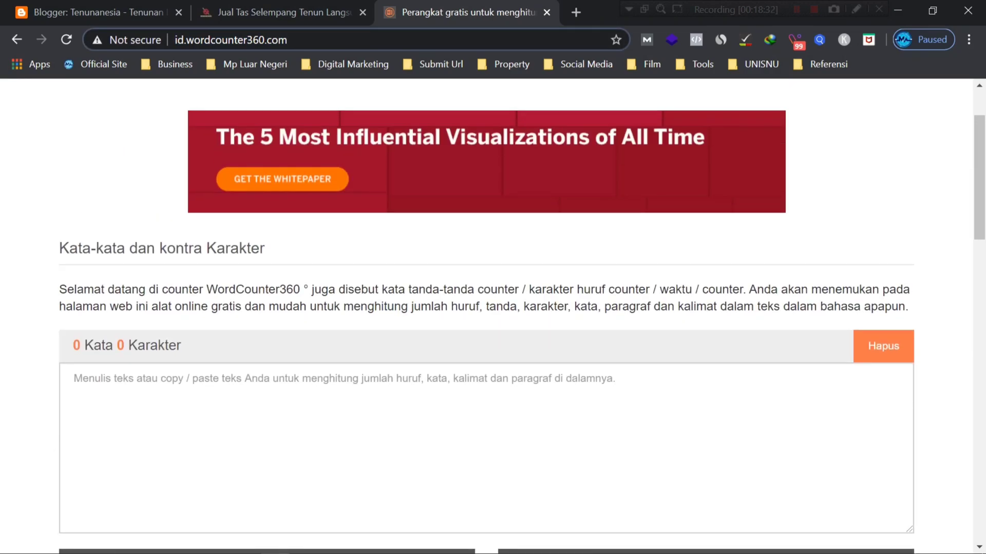
{"action": "scroll", "coordinate": [269, 297], "scroll_direction": "down", "scroll_amount": 3}
{"action": "left_click", "coordinate": [269, 297]}
{"action": "key", "text": "ctrl+v"}
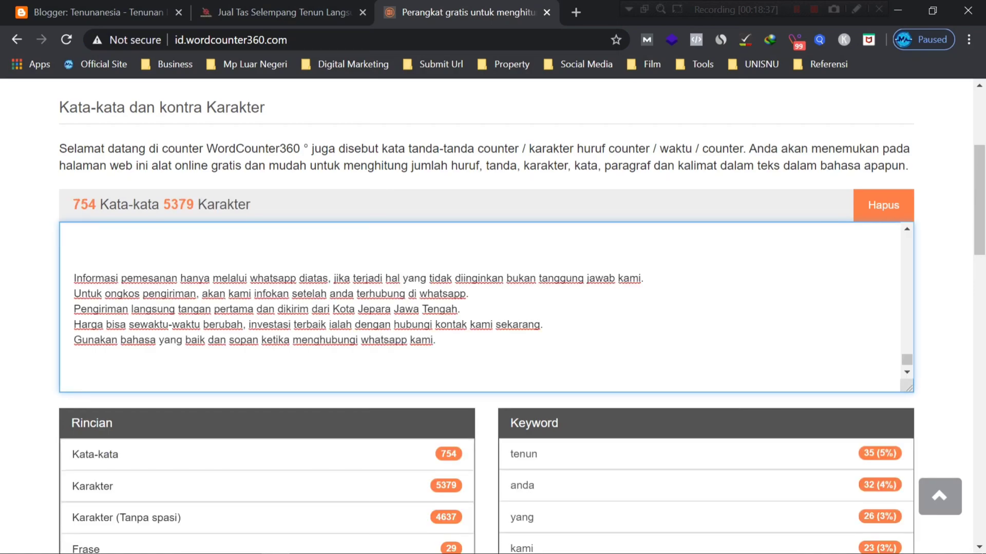
{"action": "left_click", "coordinate": [94, 201]}
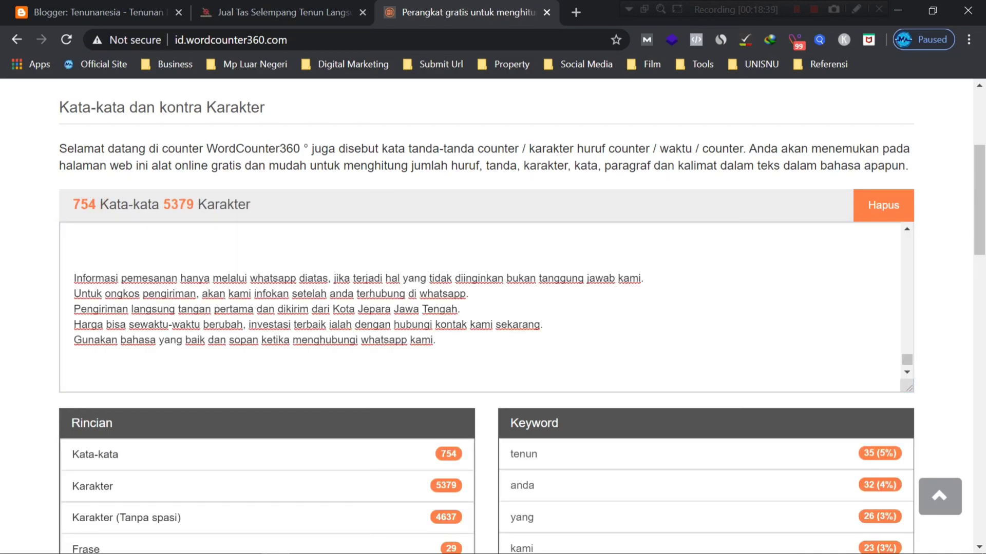
{"action": "left_click", "coordinate": [78, 174]}
{"action": "scroll", "coordinate": [359, 308], "scroll_direction": "down", "scroll_amount": 1}
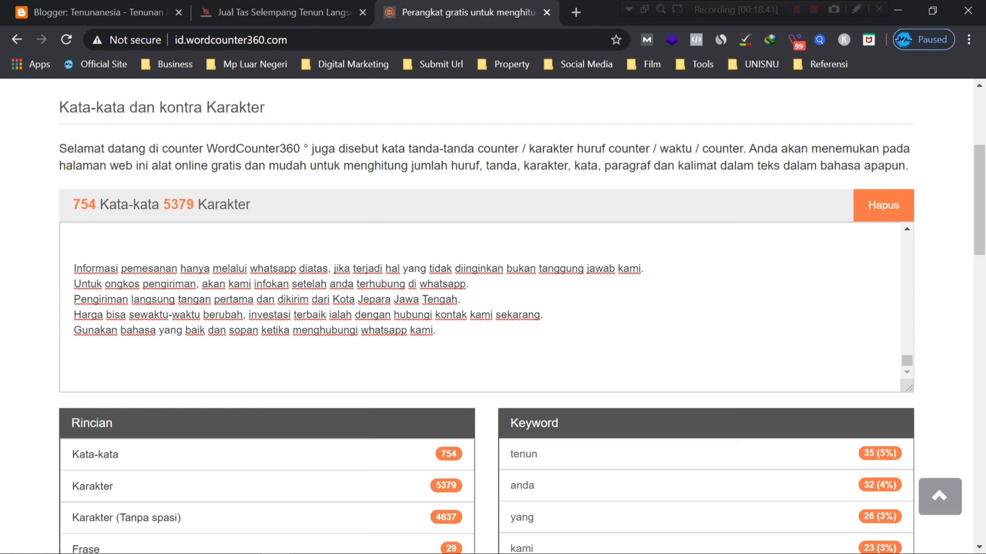
{"action": "scroll", "coordinate": [492, 308], "scroll_direction": "down", "scroll_amount": 4}
{"action": "scroll", "coordinate": [493, 308], "scroll_direction": "up", "scroll_amount": 9}
{"action": "scroll", "coordinate": [493, 308], "scroll_direction": "down", "scroll_amount": 1}
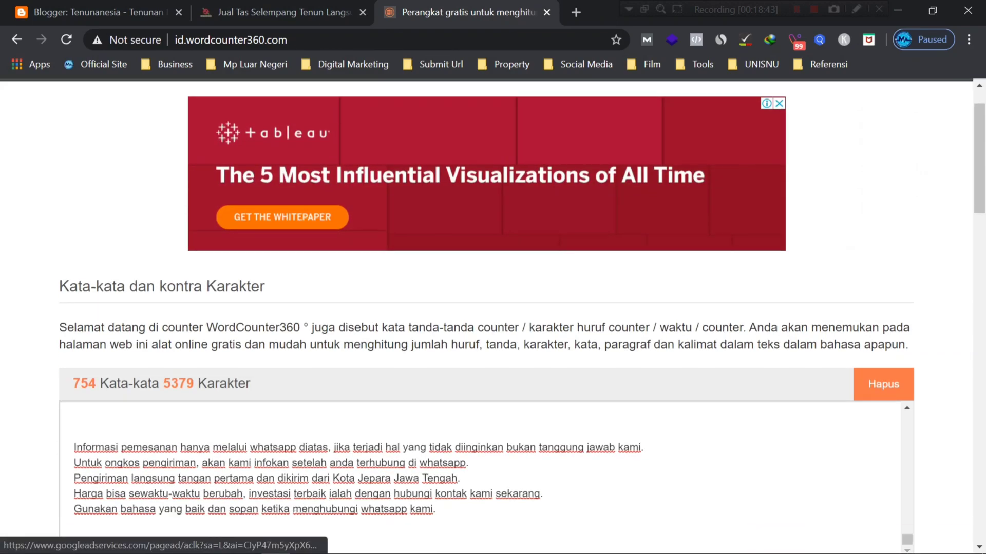
Delete all of the pasted article text from the word counter's text box
{"action": "scroll", "coordinate": [322, 306], "scroll_direction": "down", "scroll_amount": 3}
{"action": "left_click", "coordinate": [323, 306]}
{"action": "key", "text": "ctrl+a"}
{"action": "key", "text": "BackSpace"}
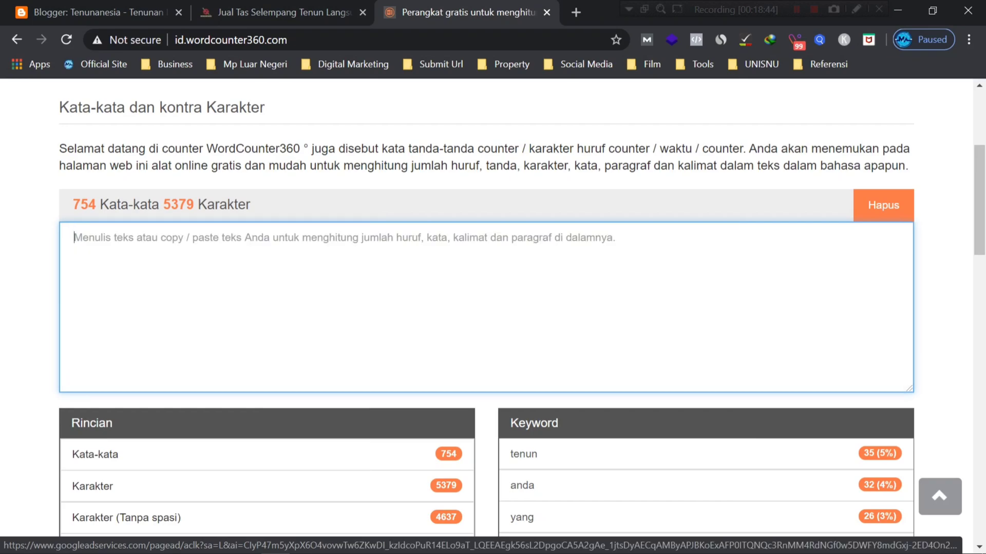
Switch back to the Blogger post and make "Kota Jepara" bold at the start of the opening paragraph
{"action": "left_click", "coordinate": [98, 12]}
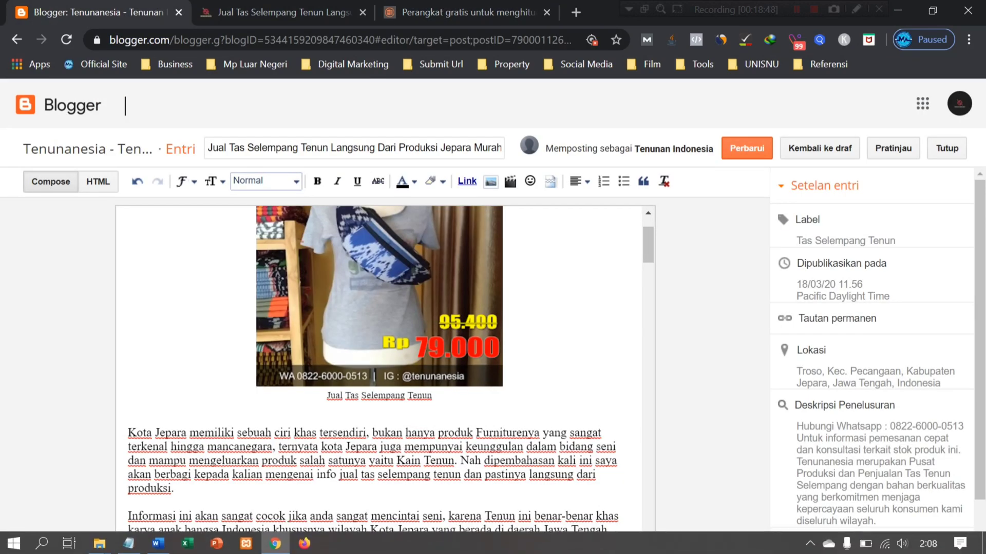
{"action": "scroll", "coordinate": [374, 418], "scroll_direction": "up", "scroll_amount": 2}
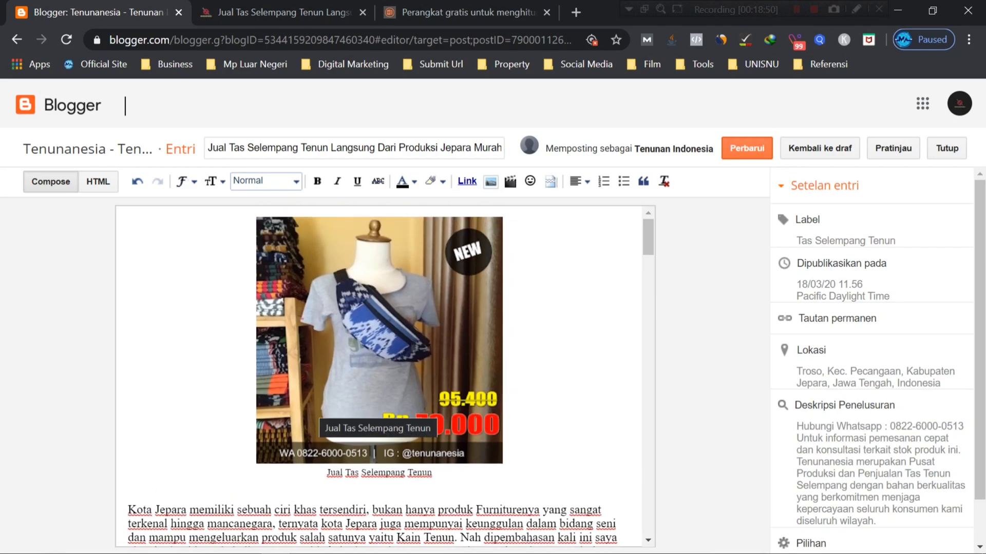
{"action": "scroll", "coordinate": [375, 418], "scroll_direction": "down", "scroll_amount": 5}
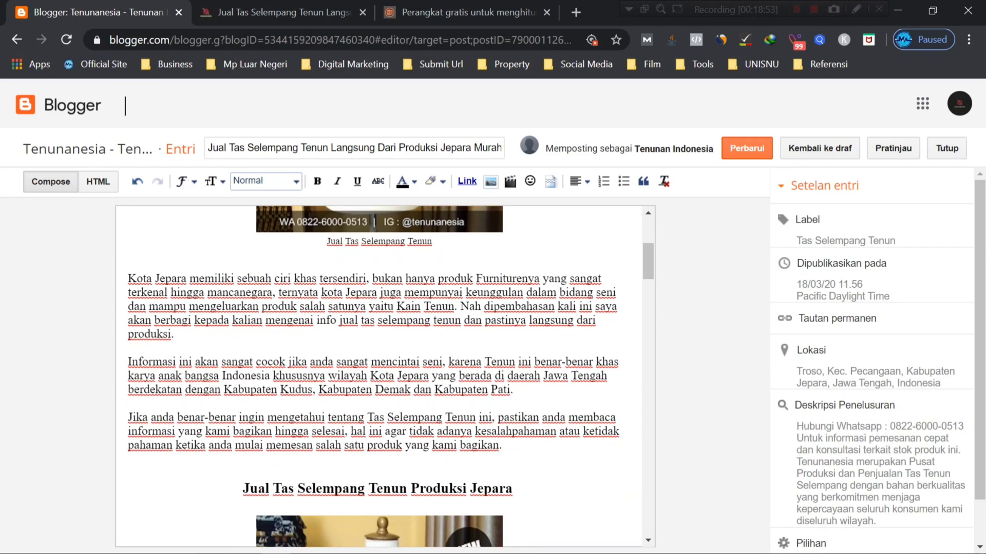
{"action": "left_click_drag", "start_coordinate": [187, 280], "coordinate": [127, 280]}
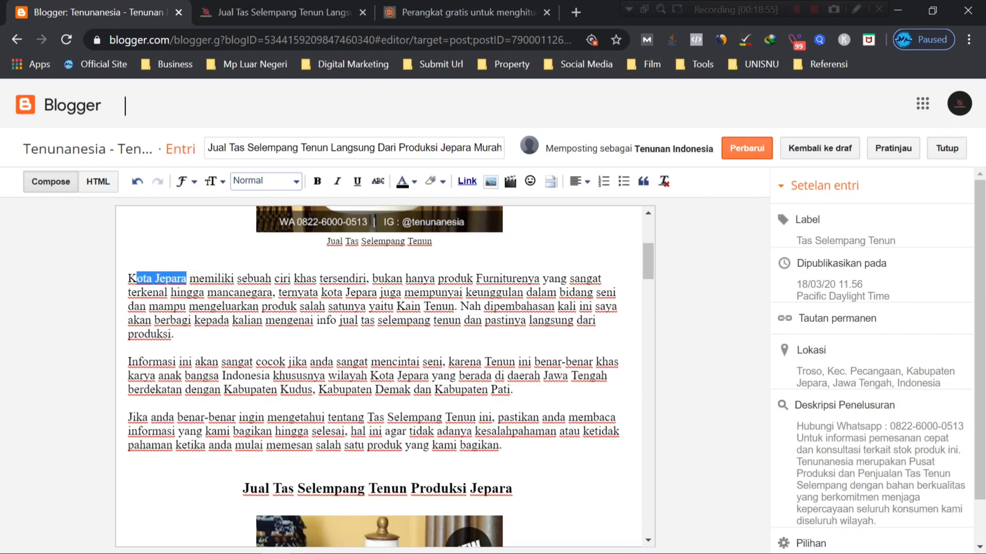
{"action": "left_click", "coordinate": [317, 181]}
{"action": "left_click", "coordinate": [313, 318]}
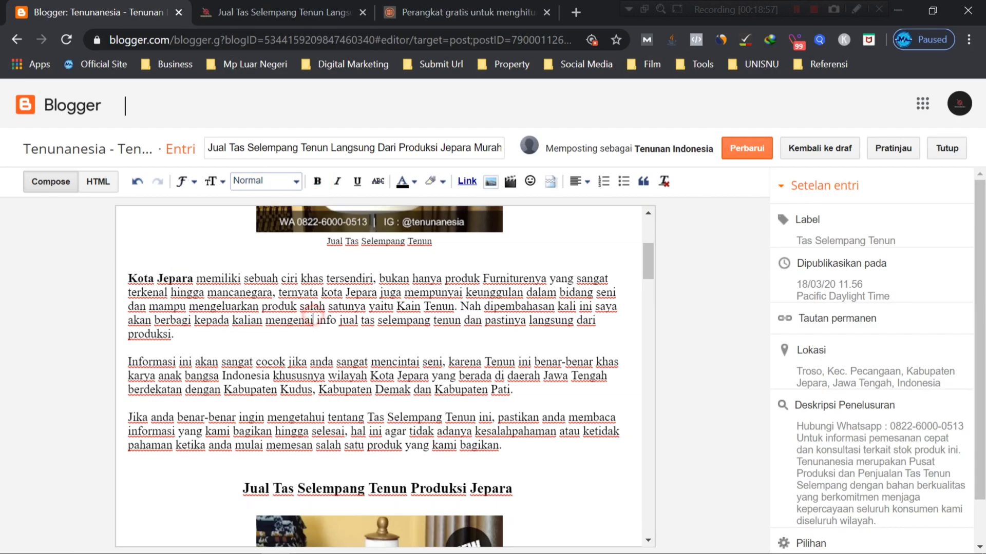
Make "Tenunanesia" bold at the start of the first paragraph below the "Produksi Tas Selempang Tenun Jepara" image caption
{"action": "scroll", "coordinate": [312, 318], "scroll_direction": "down", "scroll_amount": 10}
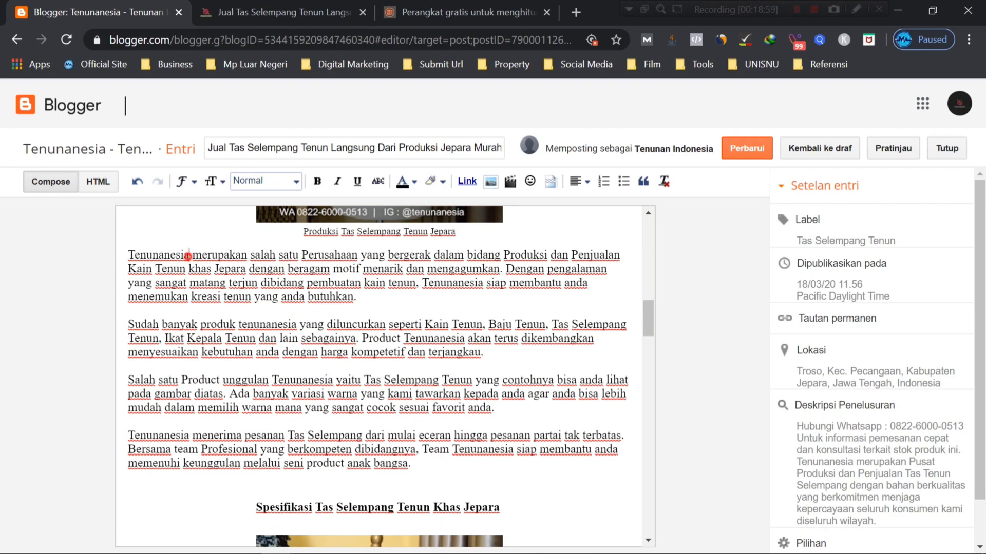
{"action": "left_click_drag", "start_coordinate": [194, 255], "coordinate": [128, 255]}
{"action": "left_click", "coordinate": [317, 181]}
{"action": "left_click", "coordinate": [315, 303]}
Make "Tas Selempang Tenun" bold in the "Nama Product" line of the specification list
{"action": "scroll", "coordinate": [314, 303], "scroll_direction": "down", "scroll_amount": 12}
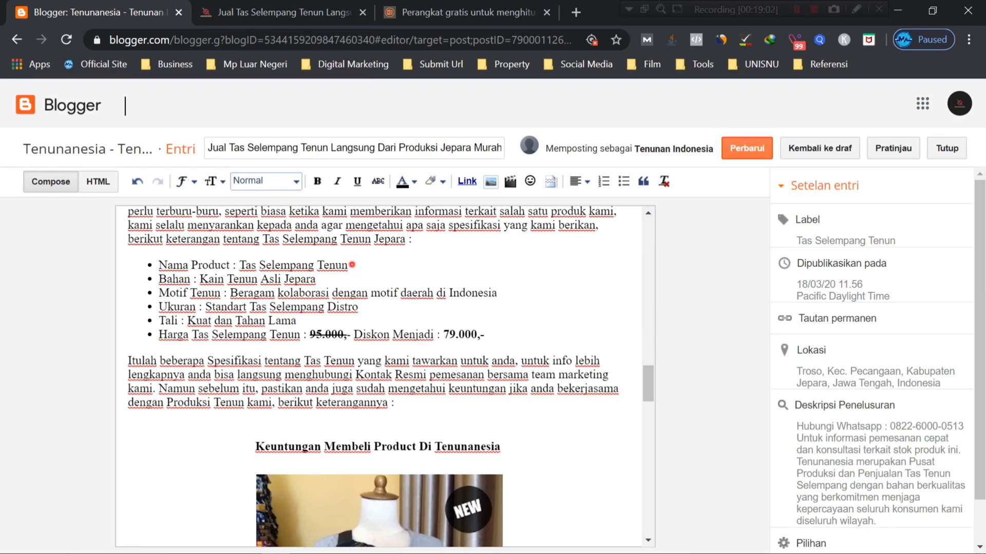
{"action": "left_click_drag", "start_coordinate": [355, 265], "coordinate": [239, 265]}
{"action": "left_click", "coordinate": [318, 181]}
{"action": "left_click", "coordinate": [342, 310]}
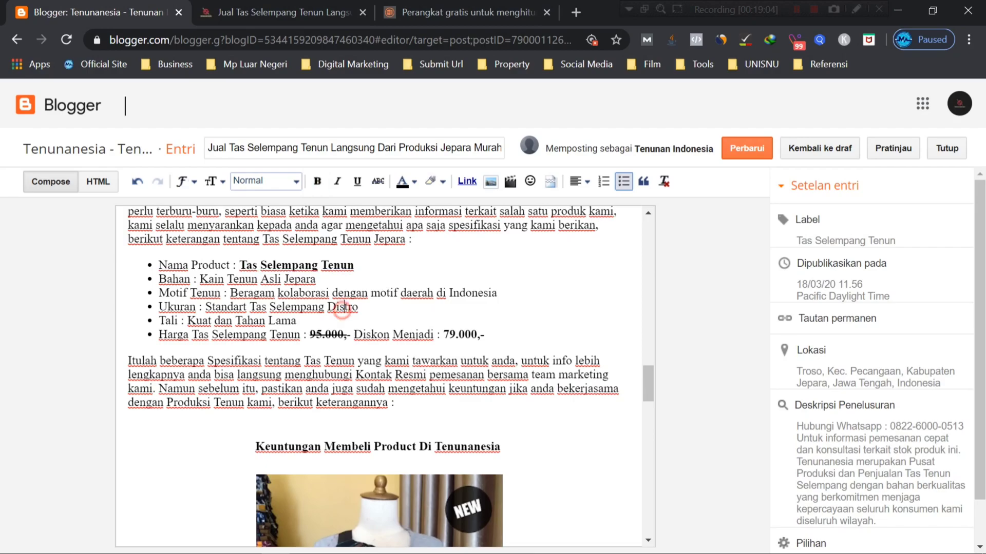
Make the WhatsApp ordering number and its contact label bold in the "KONTAK RESMI PEMESANAN" list
{"action": "scroll", "coordinate": [342, 311], "scroll_direction": "down", "scroll_amount": 12}
{"action": "scroll", "coordinate": [379, 378], "scroll_direction": "down", "scroll_amount": 10}
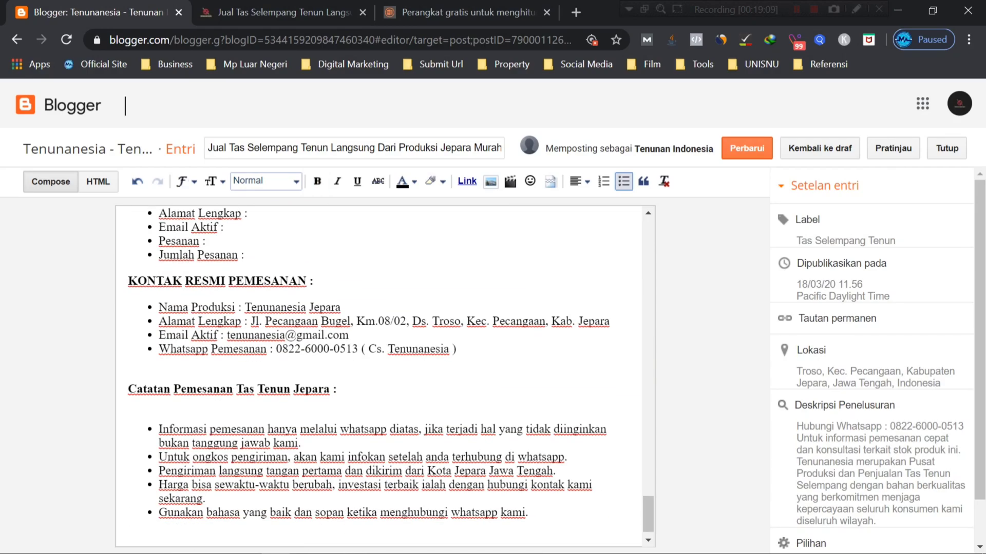
{"action": "left_click_drag", "start_coordinate": [457, 349], "coordinate": [276, 349]}
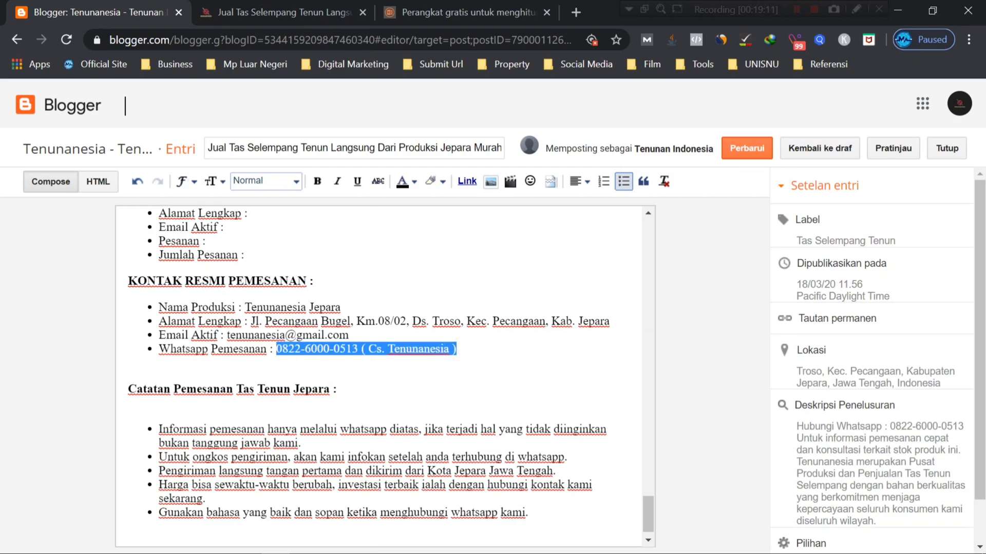
{"action": "left_click", "coordinate": [317, 181]}
{"action": "left_click", "coordinate": [318, 321]}
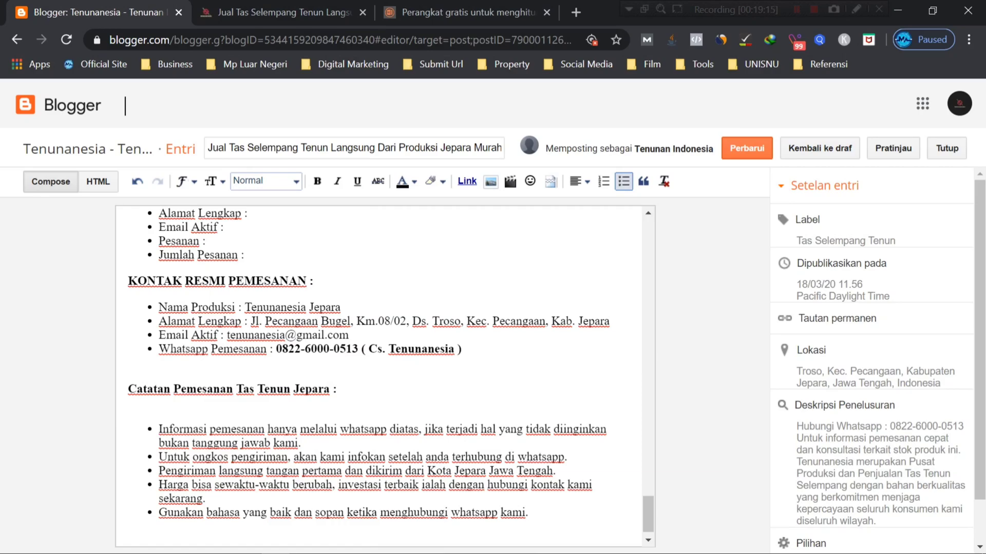
Make "Tenunanesia Jepara" bold in the "Nama Produksi" line of the "KONTAK RESMI PEMESANAN" list
{"action": "left_click_drag", "start_coordinate": [341, 307], "coordinate": [244, 307]}
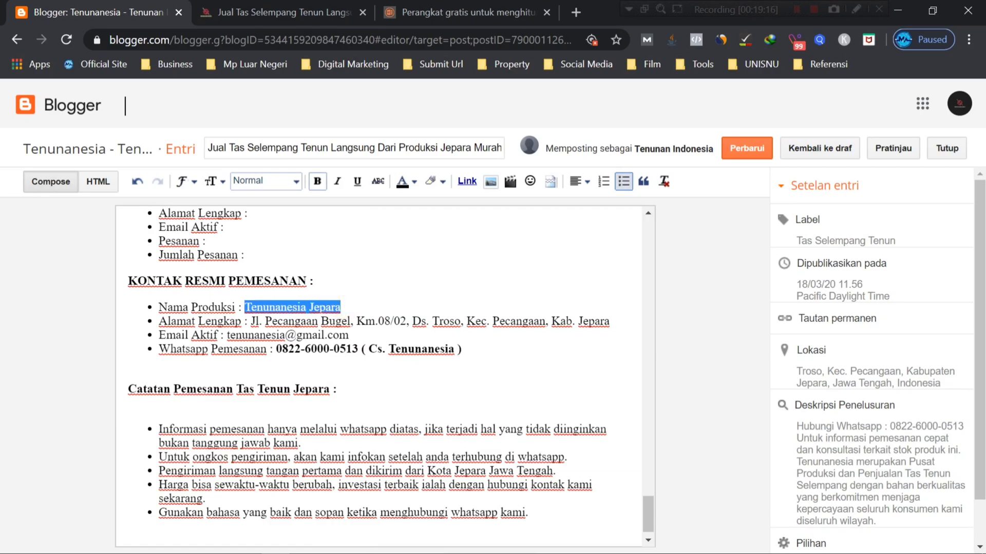
{"action": "left_click", "coordinate": [317, 180]}
{"action": "left_click", "coordinate": [353, 338]}
{"action": "scroll", "coordinate": [354, 339], "scroll_direction": "down", "scroll_amount": 1}
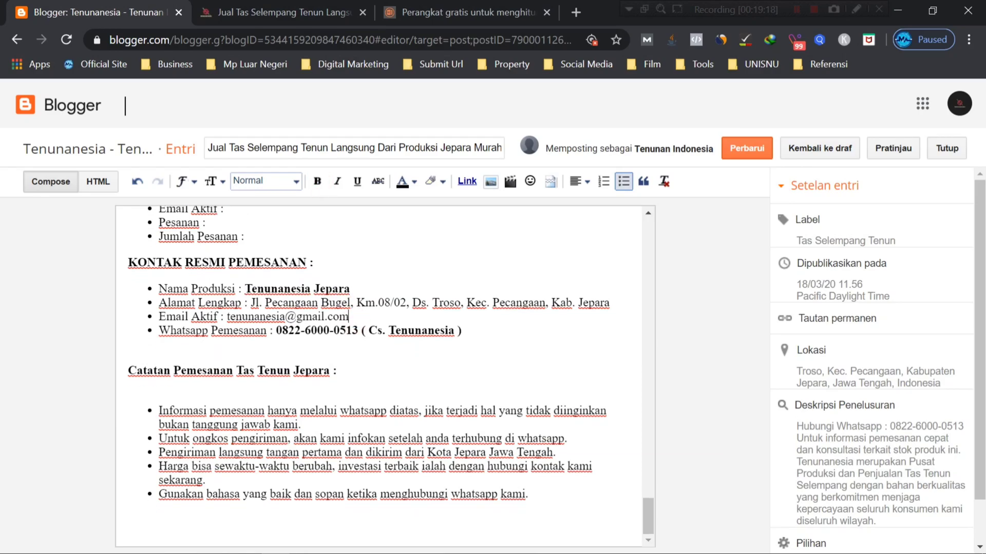
Copy the full web address of the published sling bag post from its live page
{"action": "scroll", "coordinate": [385, 374], "scroll_direction": "up", "scroll_amount": 20}
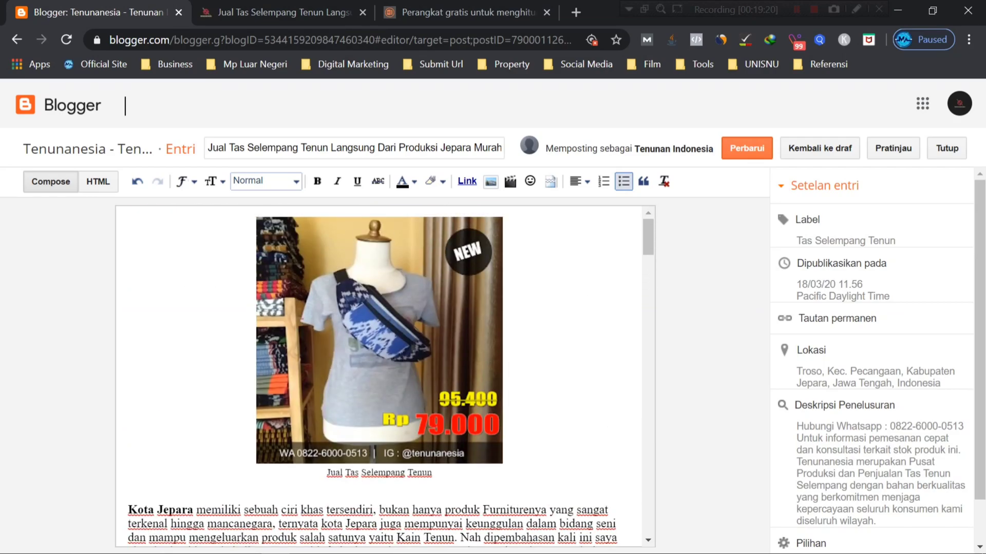
{"action": "scroll", "coordinate": [379, 375], "scroll_direction": "down", "scroll_amount": 6}
{"action": "scroll", "coordinate": [378, 374], "scroll_direction": "up", "scroll_amount": 3}
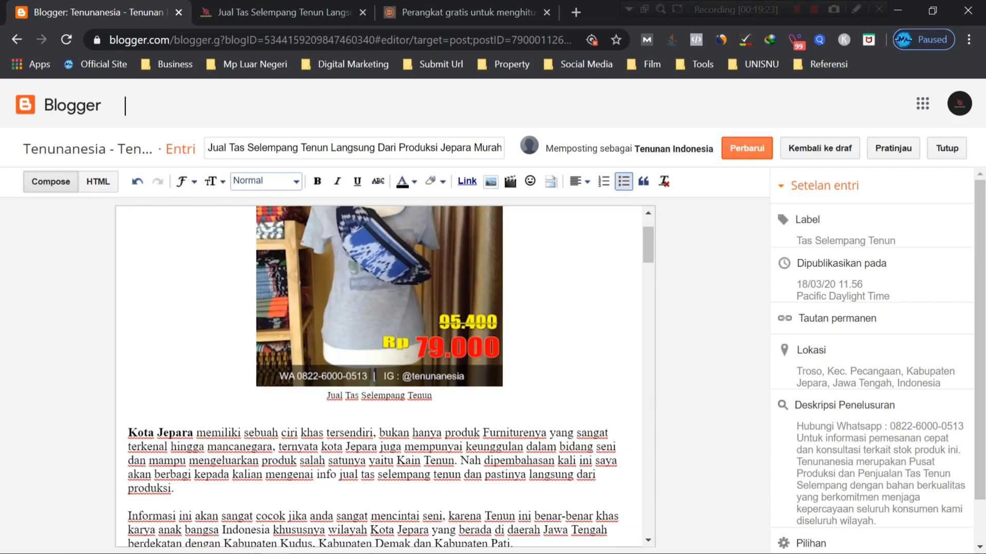
{"action": "scroll", "coordinate": [378, 375], "scroll_direction": "down", "scroll_amount": 2}
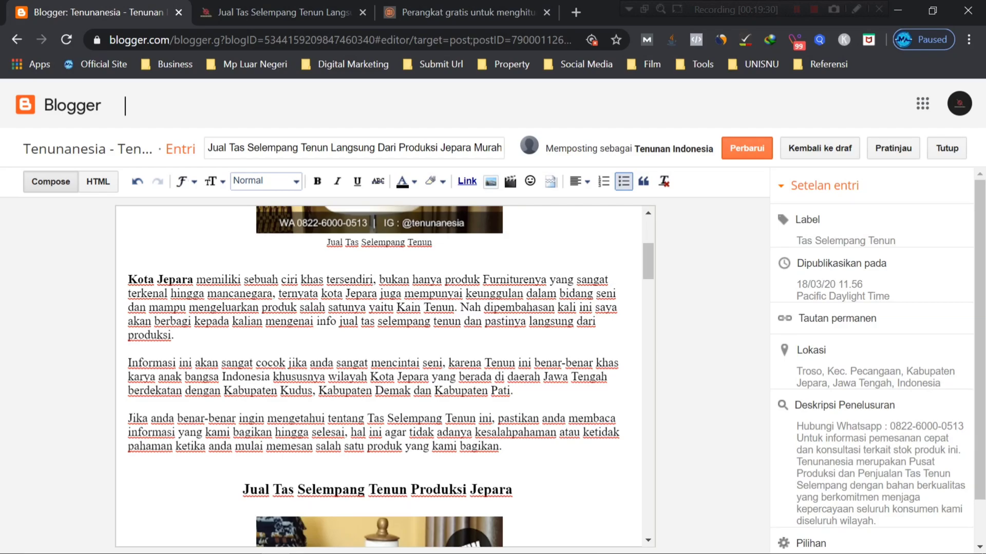
{"action": "scroll", "coordinate": [483, 380], "scroll_direction": "up", "scroll_amount": 4}
{"action": "scroll", "coordinate": [482, 380], "scroll_direction": "down", "scroll_amount": 3}
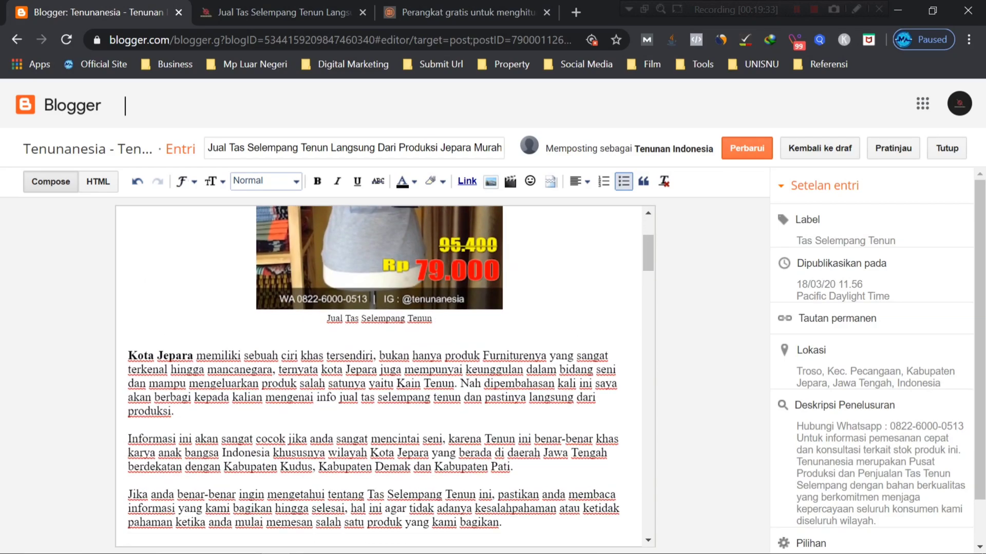
{"action": "left_click", "coordinate": [251, 11]}
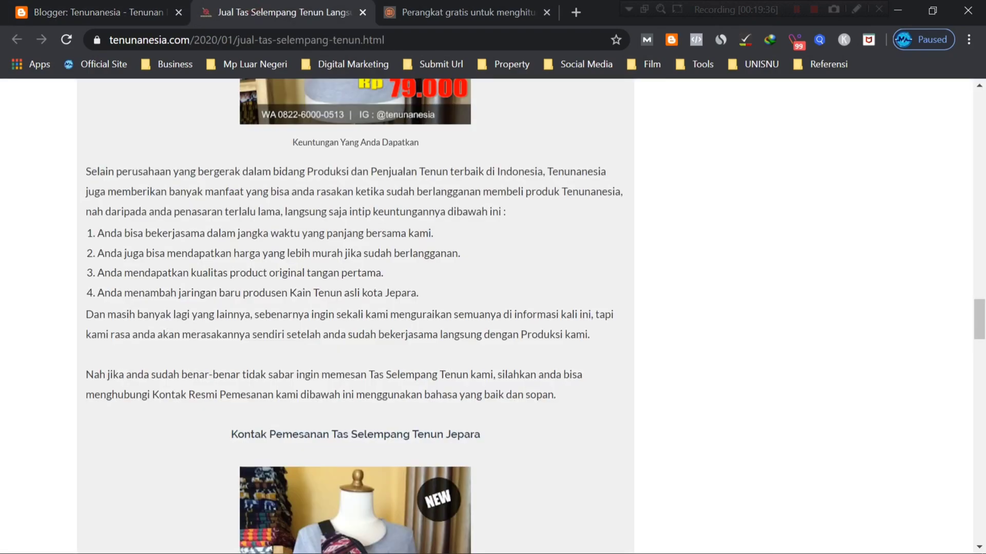
{"action": "scroll", "coordinate": [355, 308], "scroll_direction": "up", "scroll_amount": 15}
{"action": "left_click", "coordinate": [326, 39]}
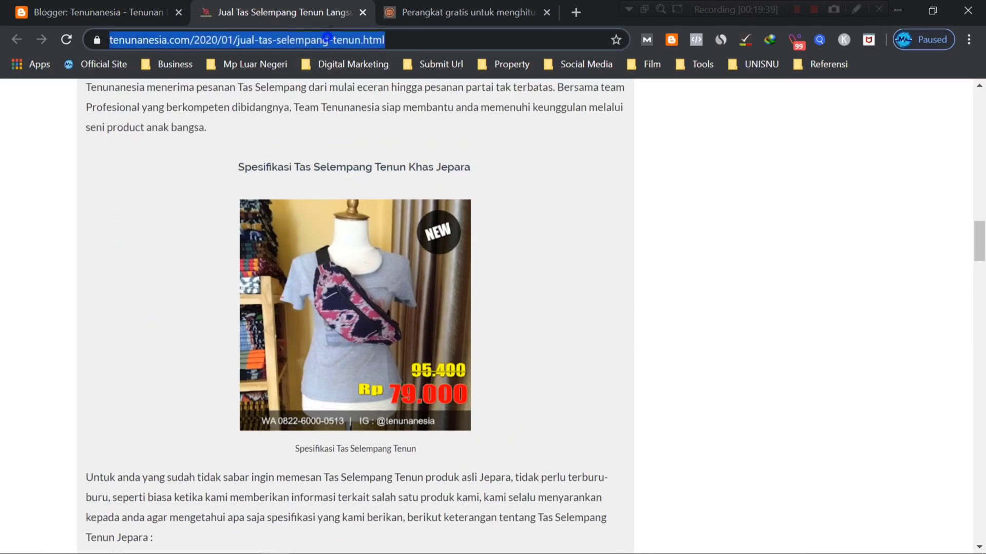
{"action": "right_click", "coordinate": [327, 39]}
{"action": "left_click", "coordinate": [357, 118]}
Back in the Blogger post, link the first image, captioned "Jual Tas Selempang Tenun", to the copied post address with the rel=nofollow attribute
{"action": "left_click", "coordinate": [114, 6]}
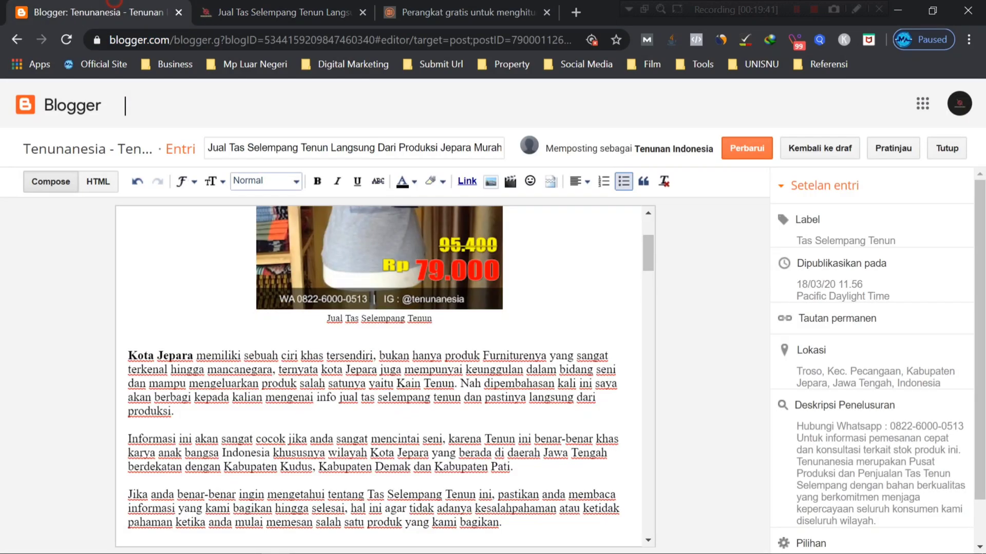
{"action": "scroll", "coordinate": [380, 375], "scroll_direction": "up", "scroll_amount": 3}
{"action": "scroll", "coordinate": [380, 374], "scroll_direction": "down", "scroll_amount": 1}
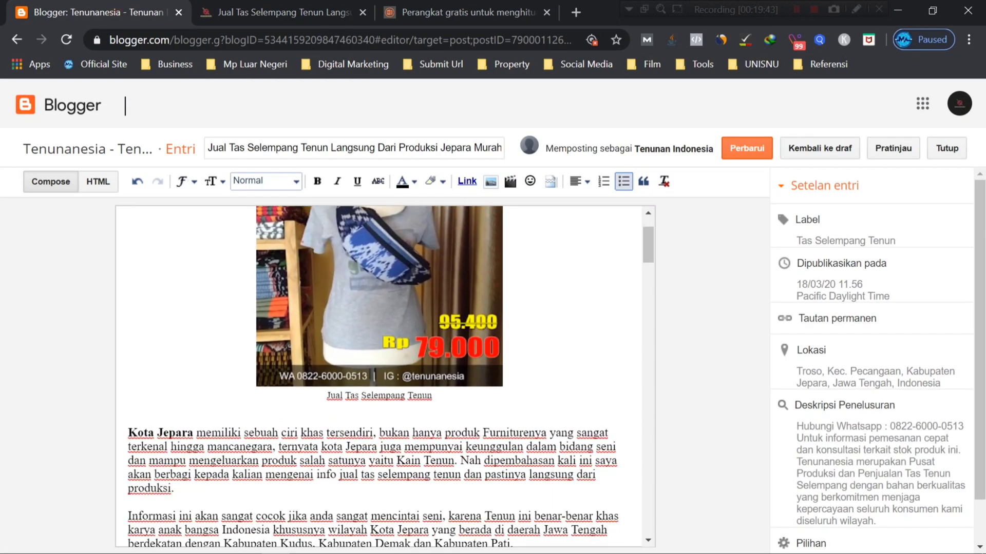
{"action": "left_click", "coordinate": [428, 266]}
{"action": "left_click", "coordinate": [467, 181]}
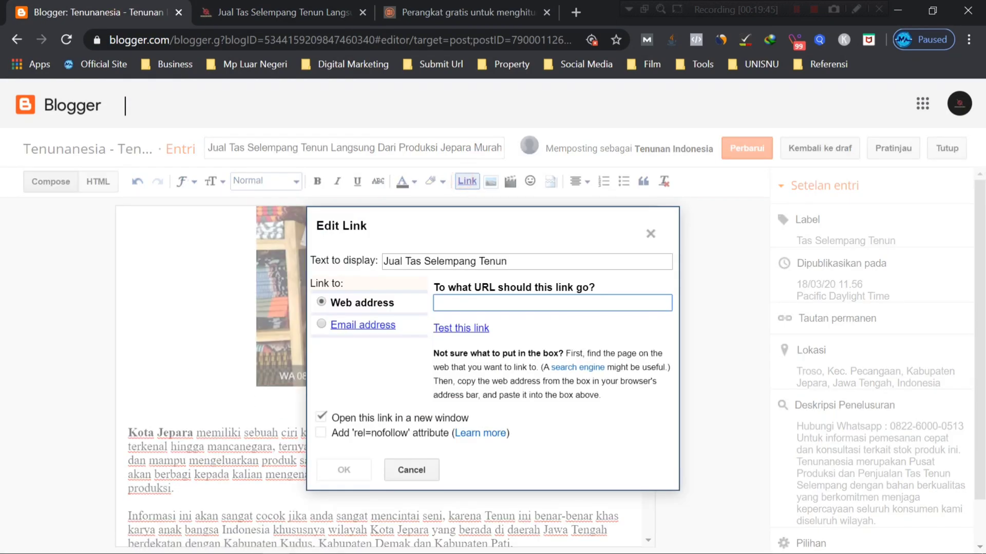
{"action": "key", "text": "ctrl+v"}
{"action": "left_click", "coordinate": [321, 432]}
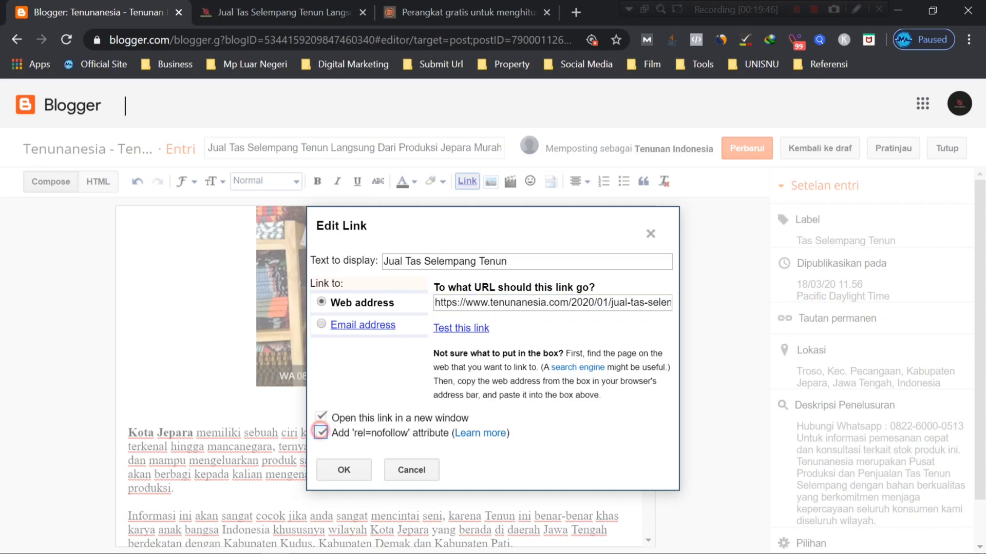
{"action": "left_click", "coordinate": [345, 471]}
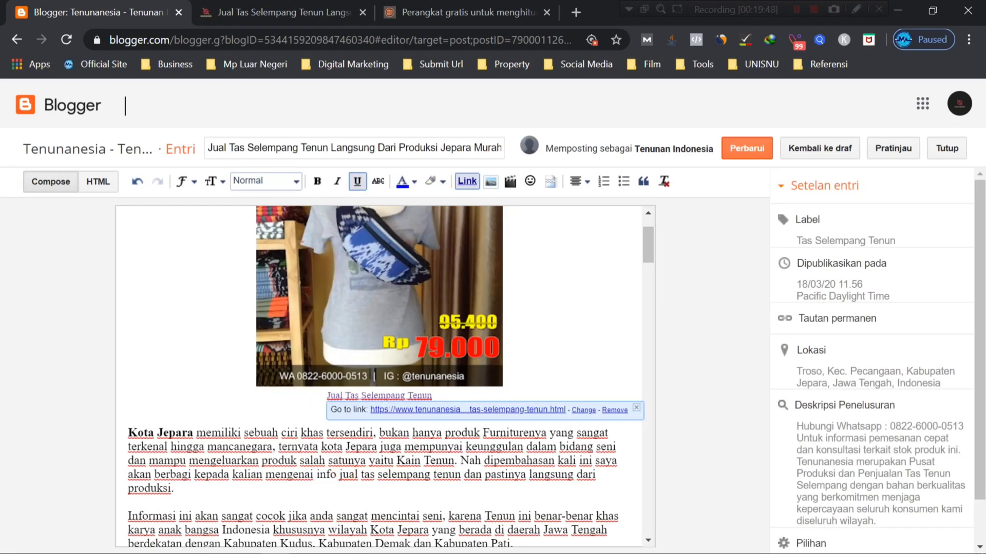
{"action": "left_click", "coordinate": [313, 485]}
Link the bold "Kota Jepara" in the opening paragraph to the same post address with the rel=nofollow attribute
{"action": "scroll", "coordinate": [313, 485], "scroll_direction": "down", "scroll_amount": 3}
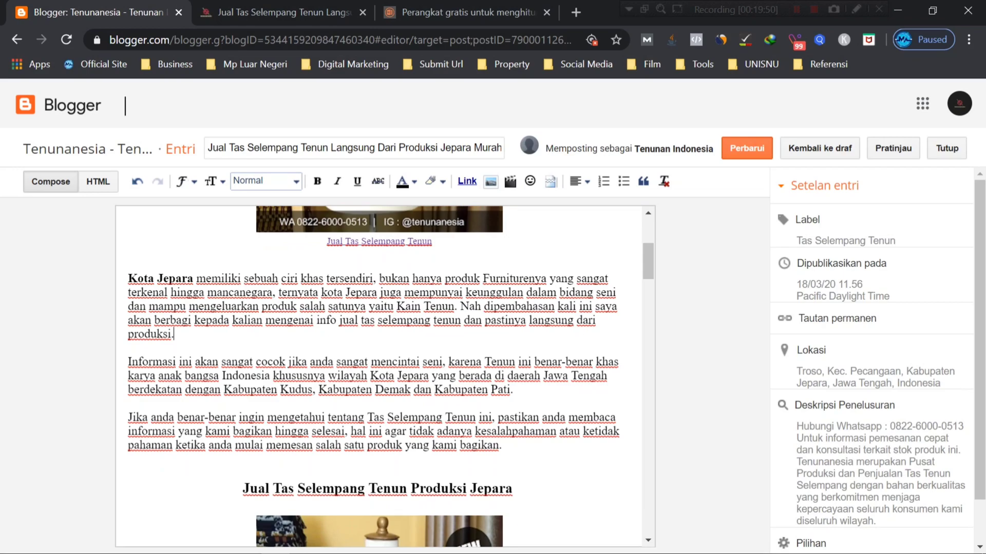
{"action": "left_click_drag", "start_coordinate": [193, 278], "coordinate": [128, 278]}
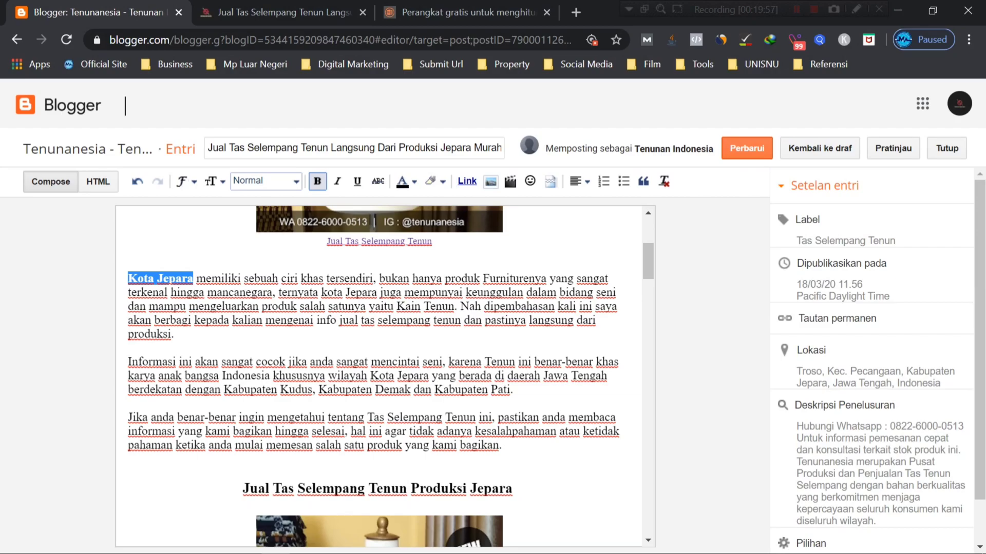
{"action": "left_click", "coordinate": [467, 181]}
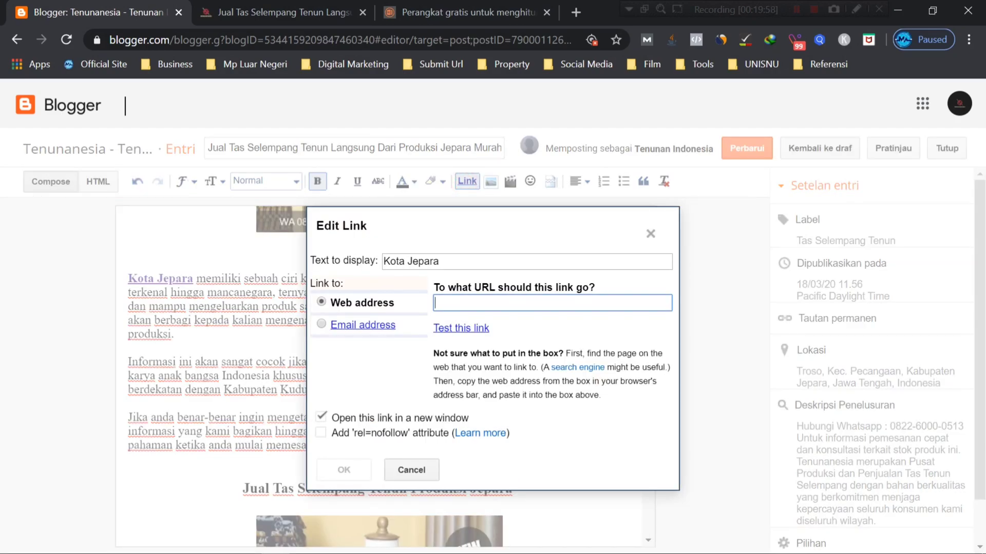
{"action": "key", "text": "ctrl+v"}
{"action": "left_click", "coordinate": [321, 433]}
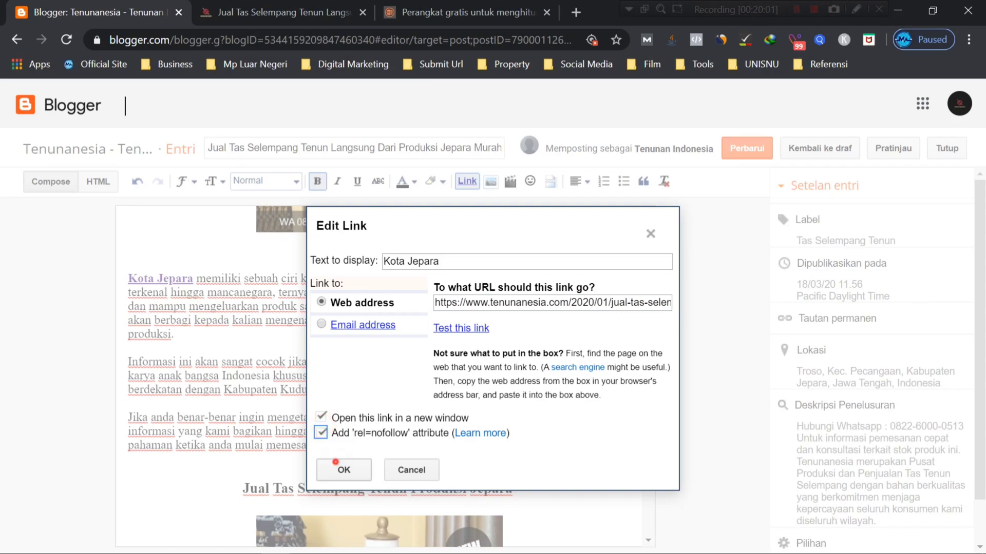
{"action": "left_click", "coordinate": [336, 462]}
{"action": "scroll", "coordinate": [380, 376], "scroll_direction": "down", "scroll_amount": 3}
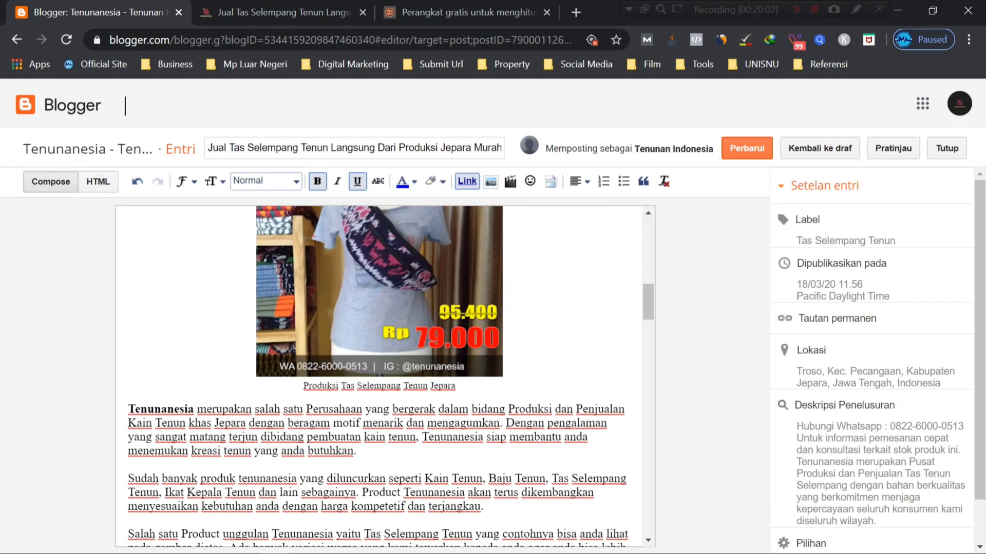
{"action": "scroll", "coordinate": [380, 376], "scroll_direction": "up", "scroll_amount": 3}
{"action": "left_click", "coordinate": [267, 10]}
{"action": "left_click", "coordinate": [268, 41]}
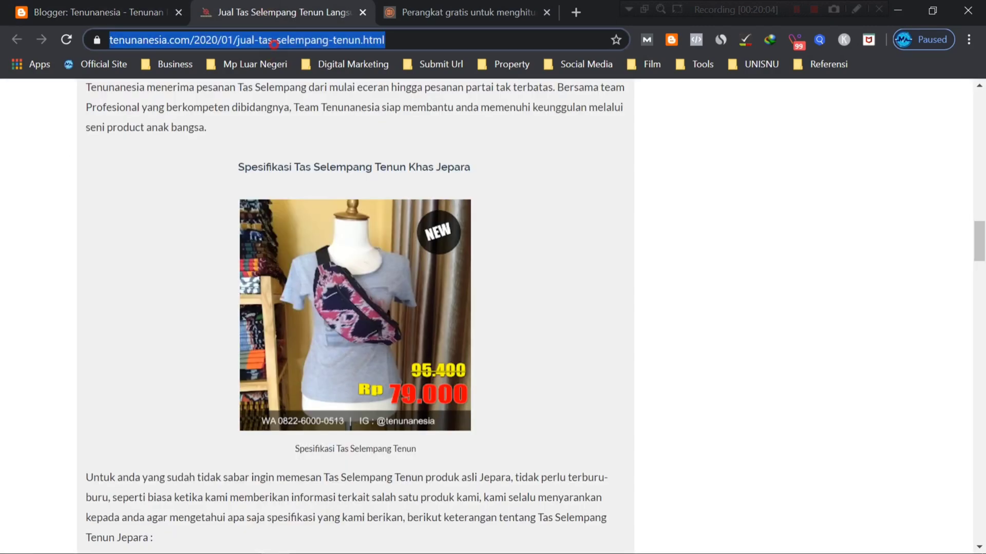
{"action": "left_click", "coordinate": [145, 198]}
{"action": "left_click", "coordinate": [246, 40]}
{"action": "left_click", "coordinate": [254, 40]}
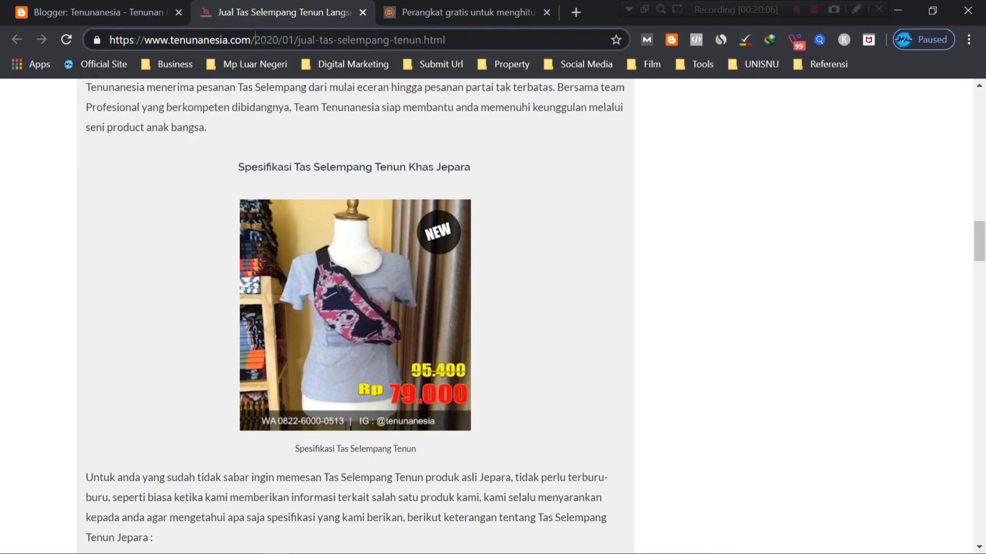
{"action": "left_click_drag", "start_coordinate": [251, 39], "coordinate": [109, 40]}
{"action": "right_click", "coordinate": [151, 41]}
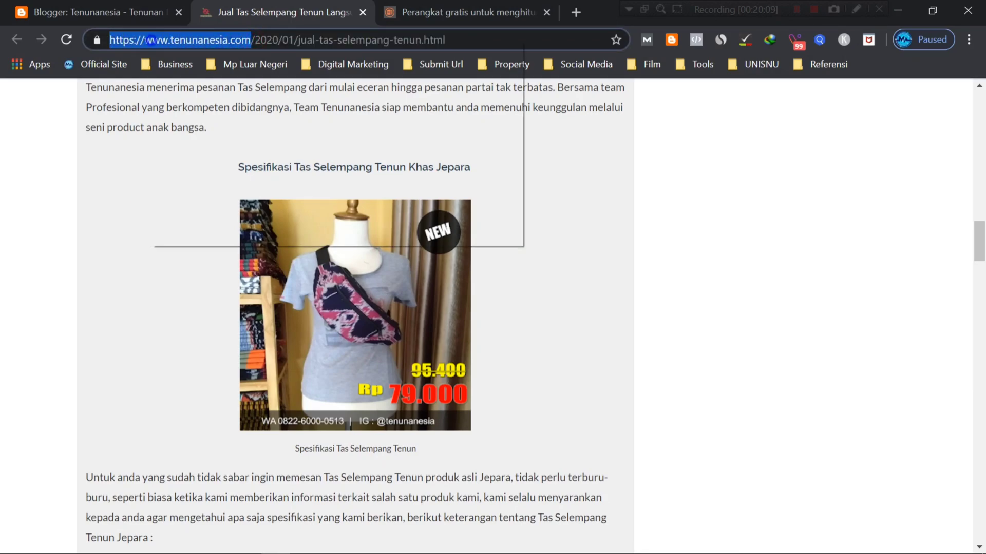
{"action": "left_click", "coordinate": [180, 125]}
Open the Tenunanesia home page in a new tab from the logo in the live page's header
{"action": "scroll", "coordinate": [360, 308], "scroll_direction": "up", "scroll_amount": 15}
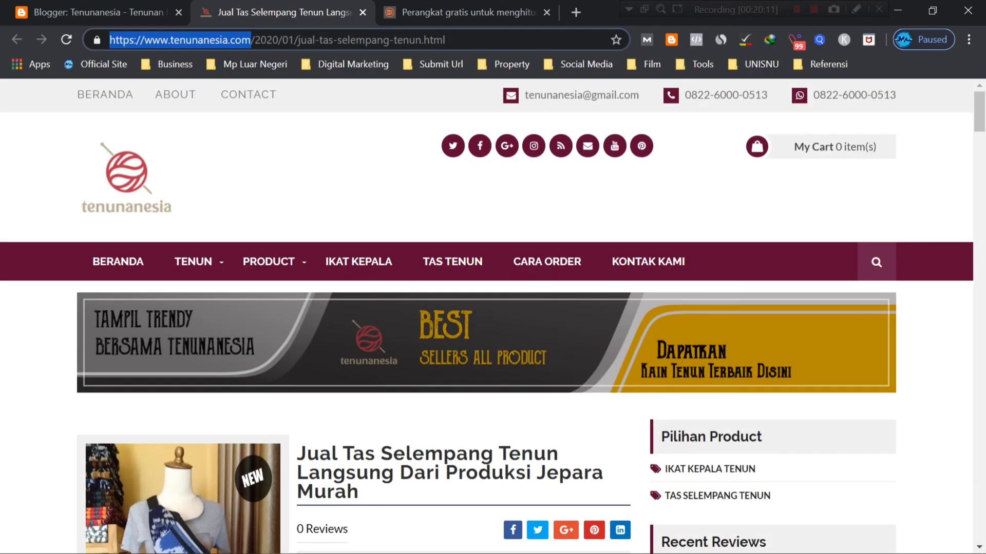
{"action": "right_click", "coordinate": [143, 186]}
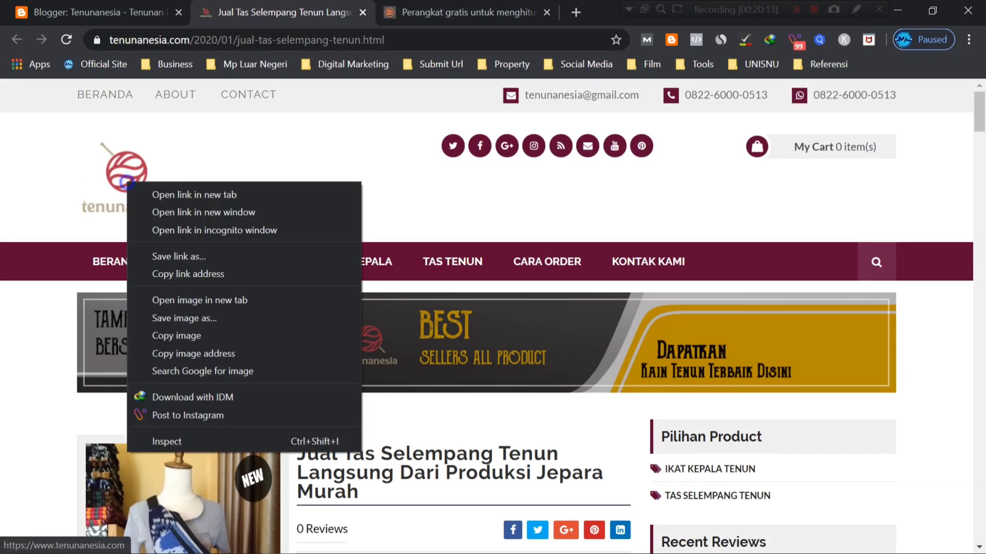
{"action": "left_click", "coordinate": [162, 192]}
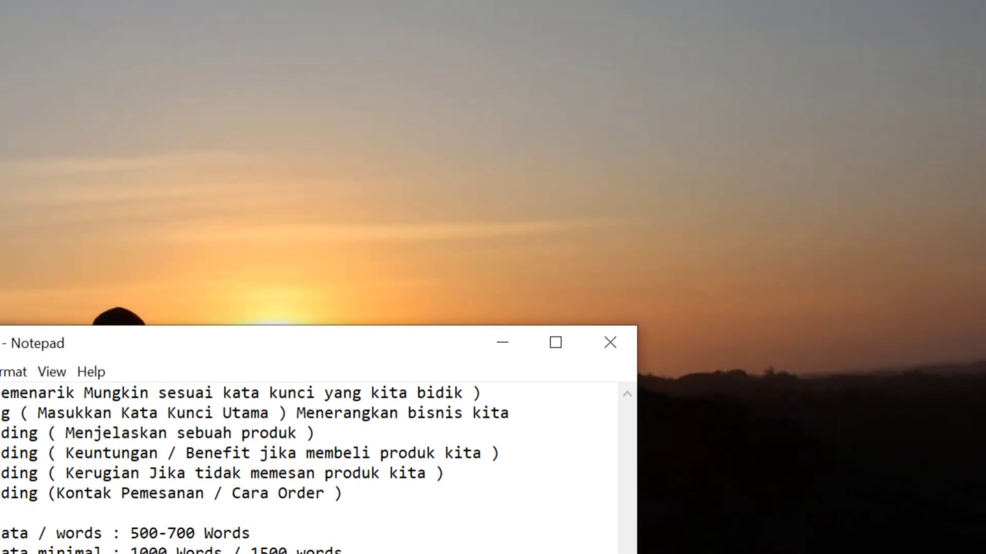
Minimize the Notepad notes and switch back to the Chrome window with the live post
{"action": "left_click", "coordinate": [503, 342]}
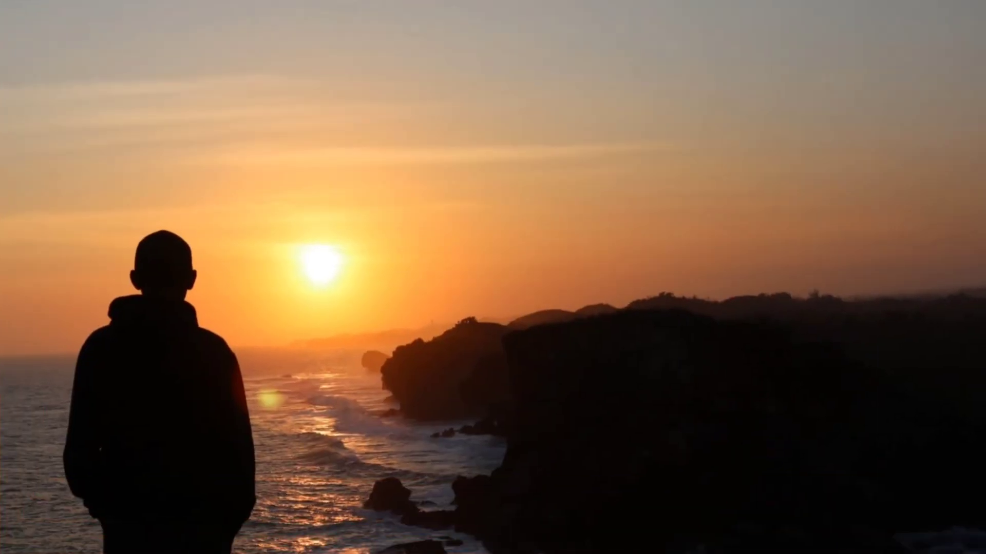
{"action": "left_click", "coordinate": [302, 61]}
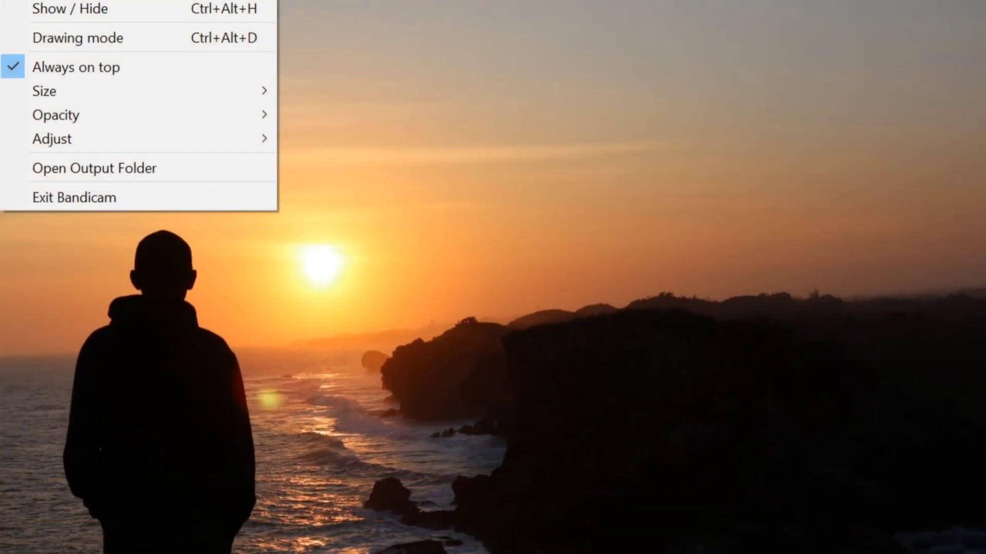
{"action": "left_click", "coordinate": [302, 61]}
{"action": "left_click", "coordinate": [710, 28]}
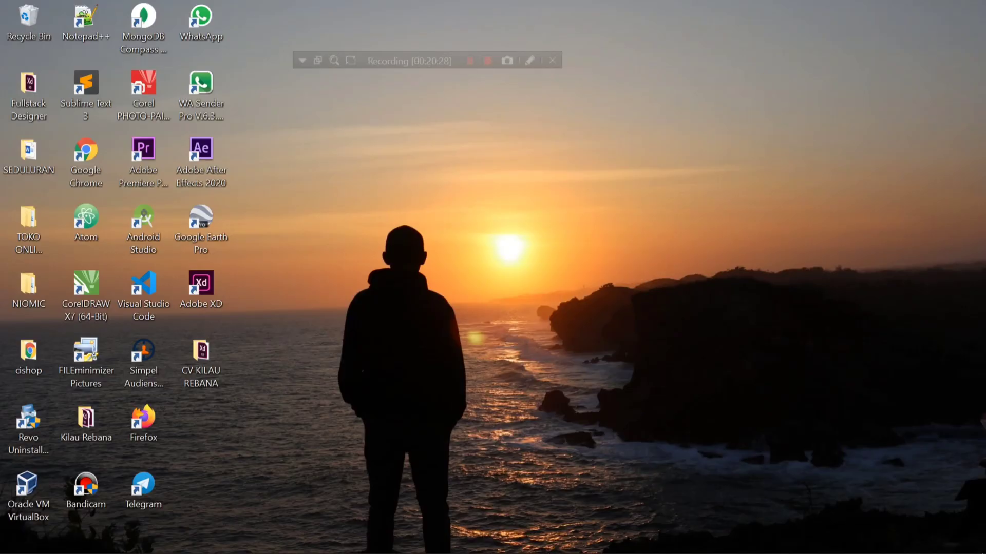
{"action": "left_click_drag", "start_coordinate": [385, 59], "coordinate": [744, 11]}
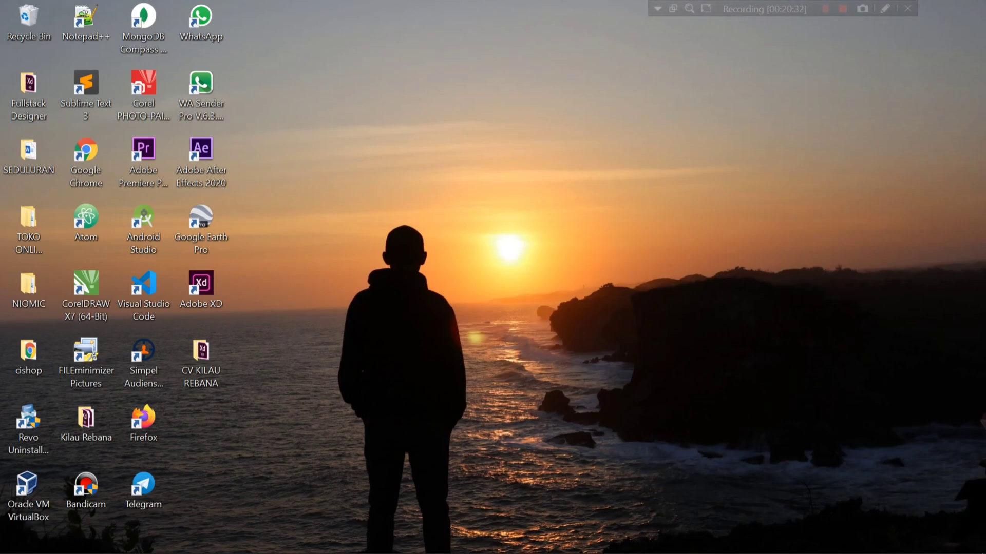
{"action": "left_click", "coordinate": [274, 544]}
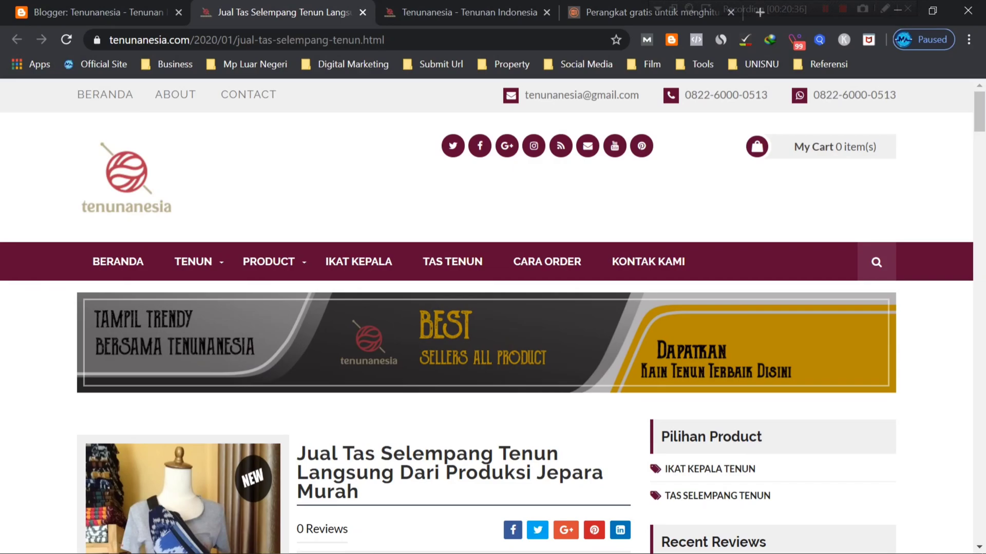
Look through the live sling bag post and the Tenunanesia home page with its product listings
{"action": "scroll", "coordinate": [354, 308], "scroll_direction": "down", "scroll_amount": 11}
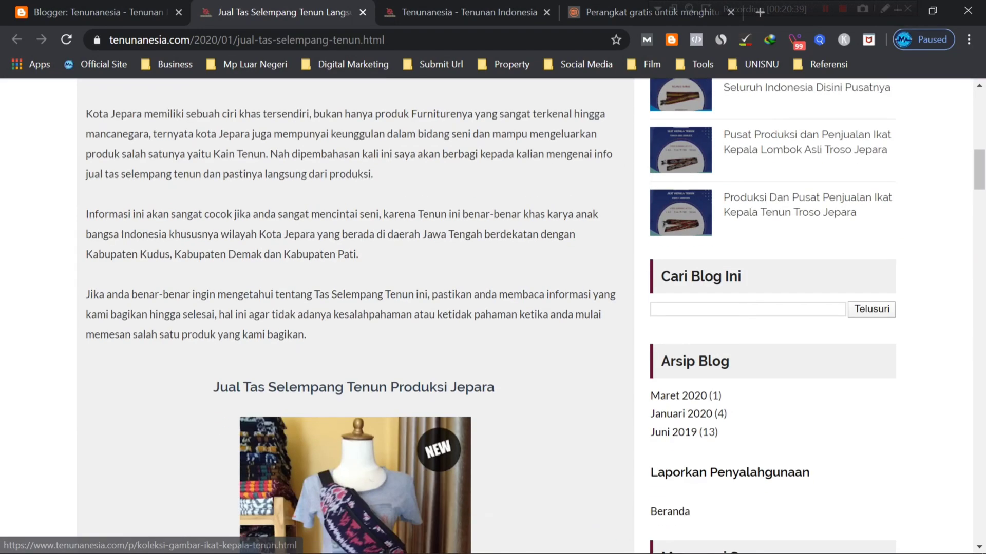
{"action": "scroll", "coordinate": [486, 316], "scroll_direction": "up", "scroll_amount": 10}
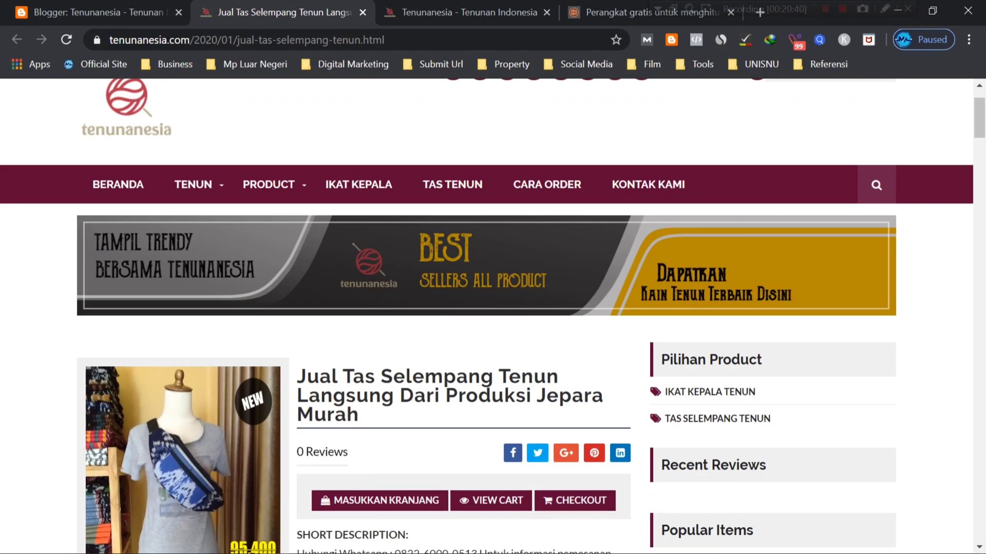
{"action": "left_click", "coordinate": [427, 7]}
{"action": "scroll", "coordinate": [380, 308], "scroll_direction": "down", "scroll_amount": 1}
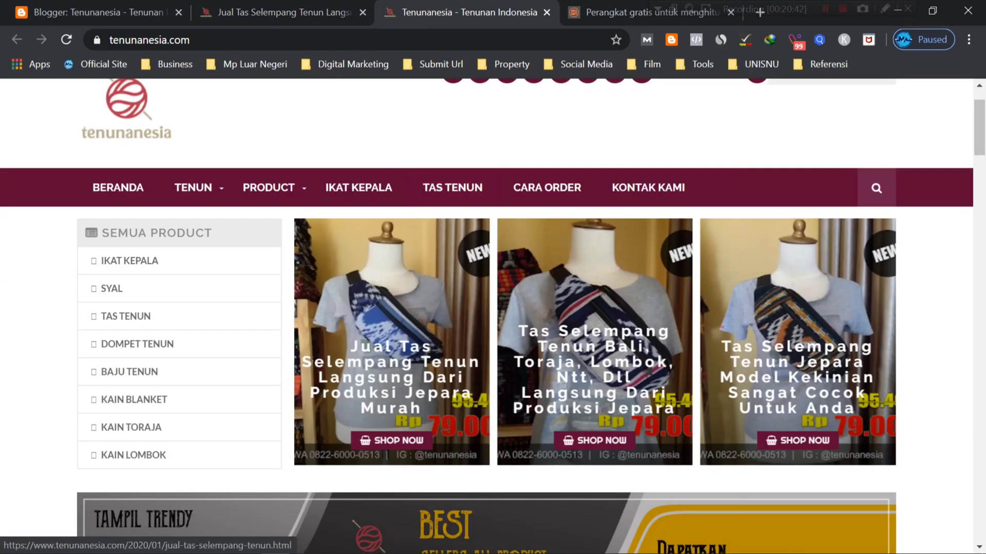
{"action": "scroll", "coordinate": [462, 308], "scroll_direction": "down", "scroll_amount": 2}
{"action": "left_click", "coordinate": [72, 2]}
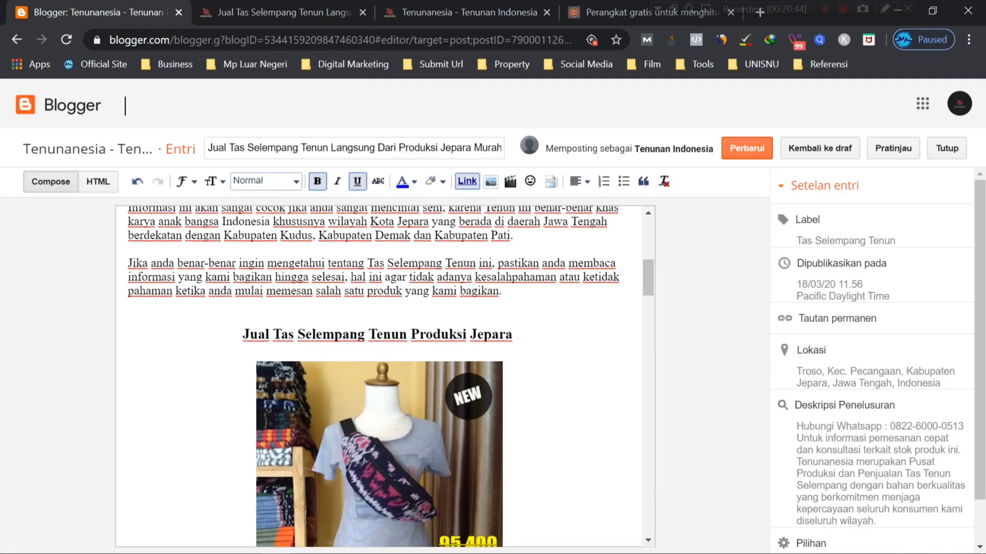
{"action": "scroll", "coordinate": [379, 359], "scroll_direction": "up", "scroll_amount": 4}
{"action": "scroll", "coordinate": [380, 360], "scroll_direction": "down", "scroll_amount": 9}
{"action": "left_click", "coordinate": [395, 295]}
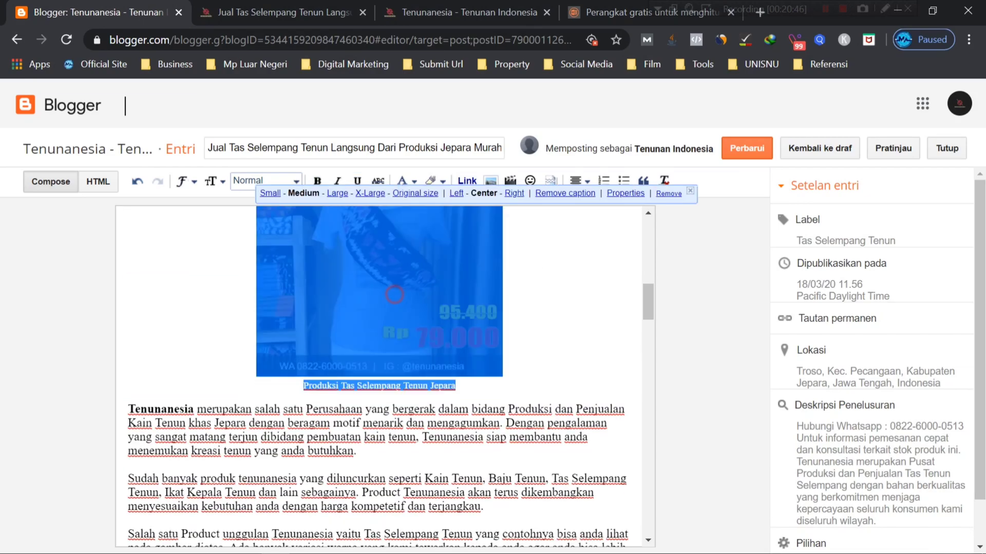
{"action": "left_click", "coordinate": [467, 181]}
{"action": "key", "text": "ctrl+v"}
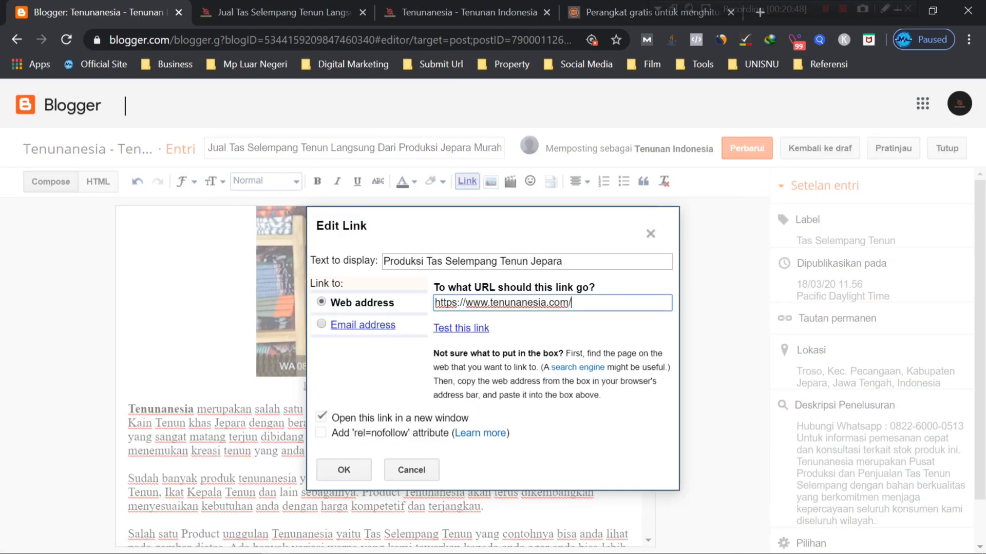
{"action": "left_click", "coordinate": [320, 432]}
{"action": "left_click", "coordinate": [340, 469]}
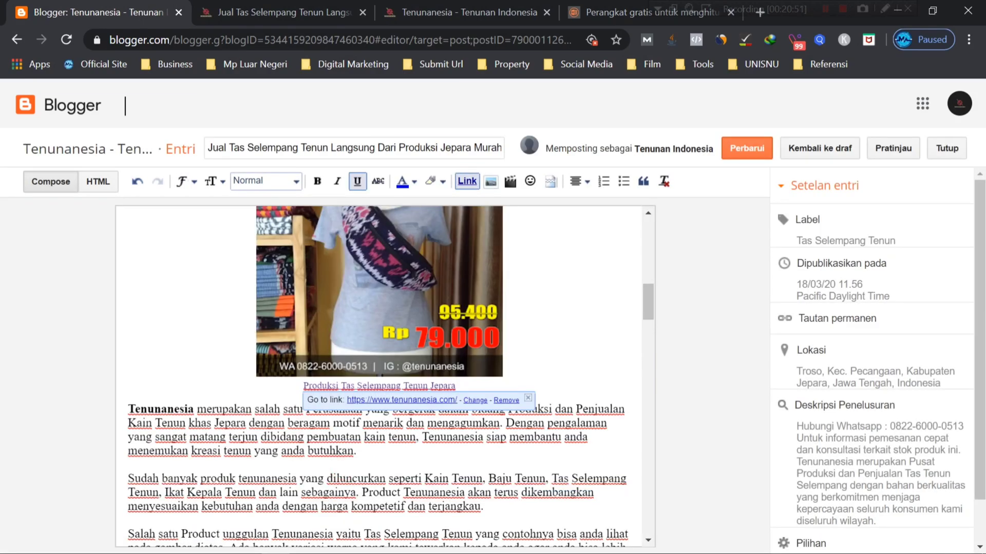
{"action": "scroll", "coordinate": [380, 375], "scroll_direction": "down", "scroll_amount": 3}
{"action": "left_click_drag", "start_coordinate": [195, 331], "coordinate": [128, 332]}
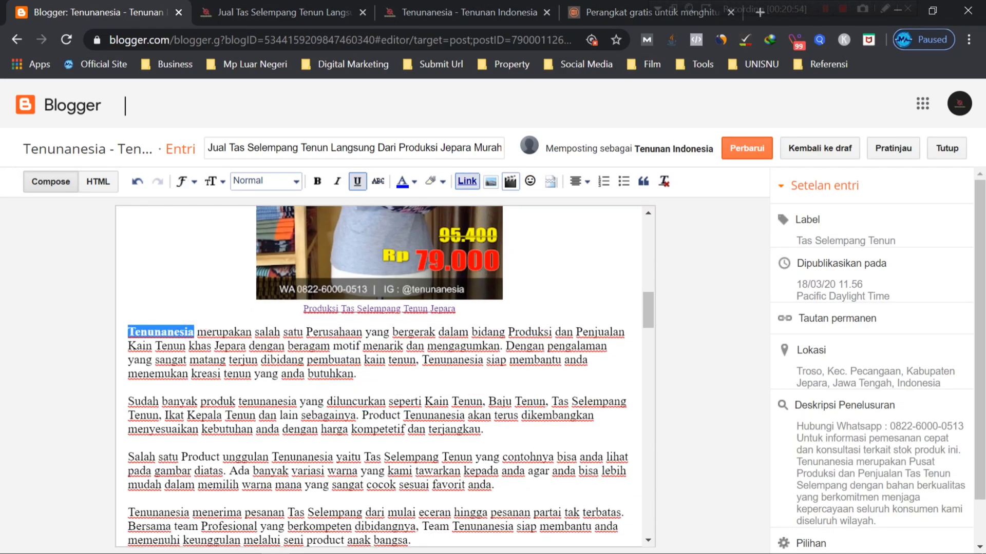
{"action": "left_click", "coordinate": [467, 182]}
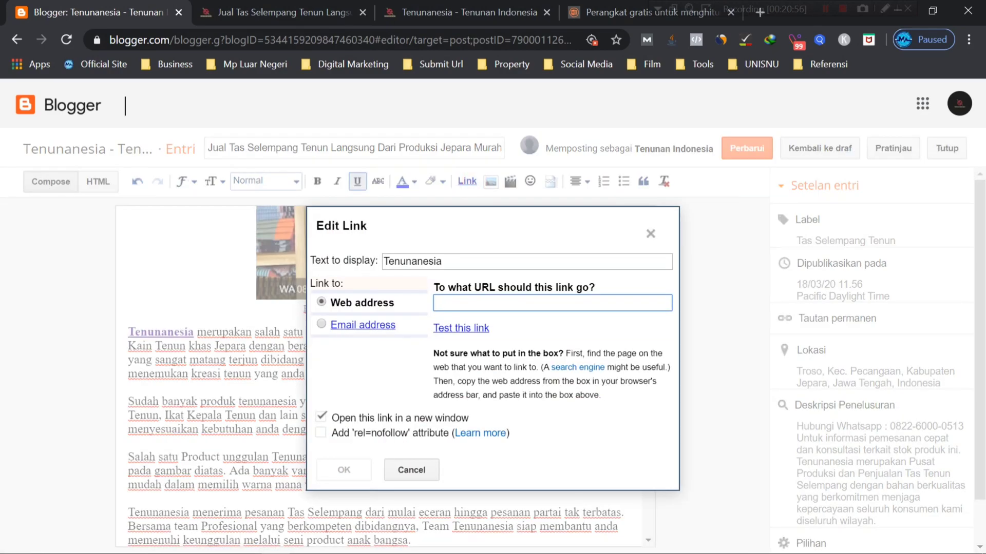
{"action": "type", "text": "https://www.tenunanesia.com/"}
{"action": "left_click", "coordinate": [321, 432]}
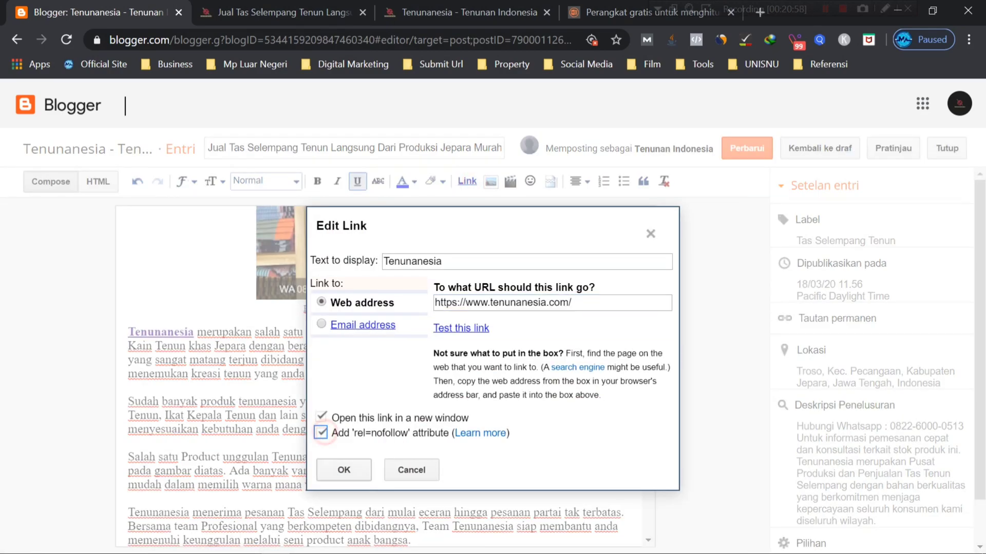
{"action": "left_click", "coordinate": [344, 470]}
{"action": "scroll", "coordinate": [379, 375], "scroll_direction": "down", "scroll_amount": 5}
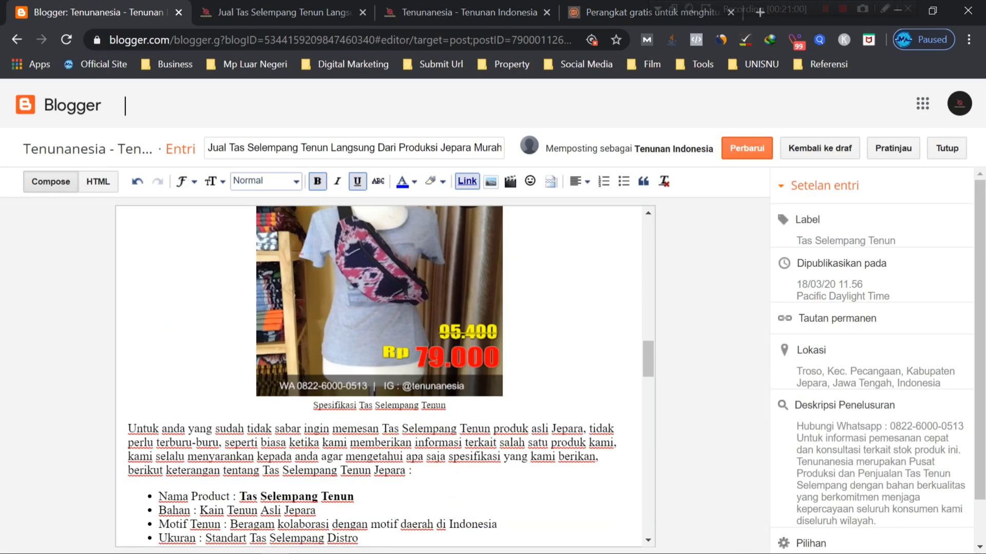
{"action": "left_click", "coordinate": [344, 299]}
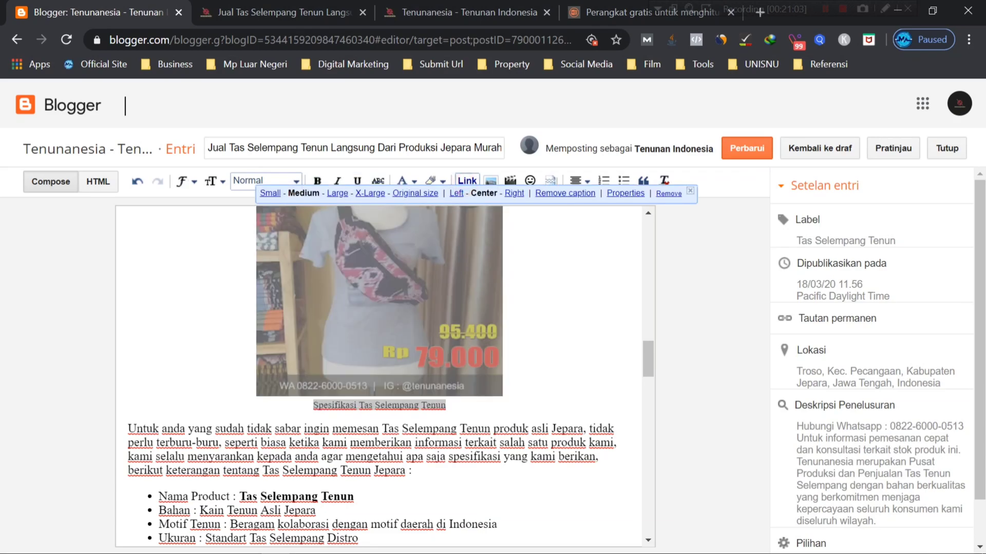
{"action": "left_click", "coordinate": [467, 180]}
{"action": "type", "text": "https://www.tenunanesia.com/"}
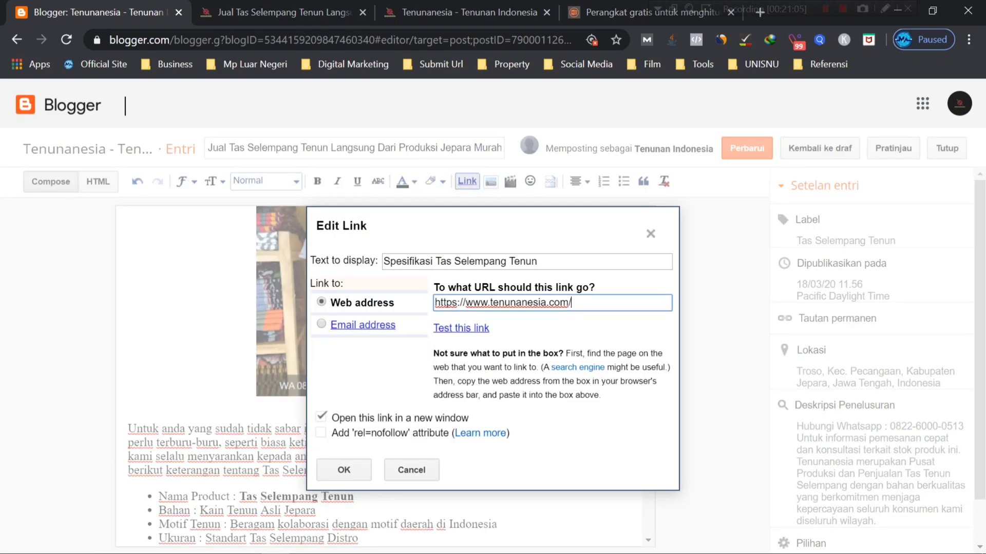
{"action": "left_click", "coordinate": [321, 433]}
{"action": "left_click", "coordinate": [343, 470]}
{"action": "left_click", "coordinate": [257, 456]}
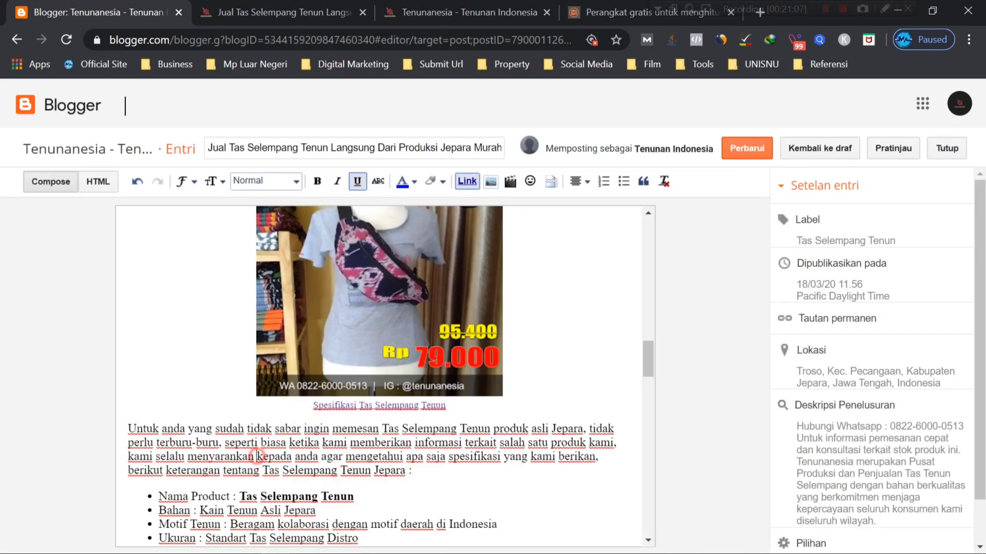
{"action": "scroll", "coordinate": [378, 374], "scroll_direction": "down", "scroll_amount": 3}
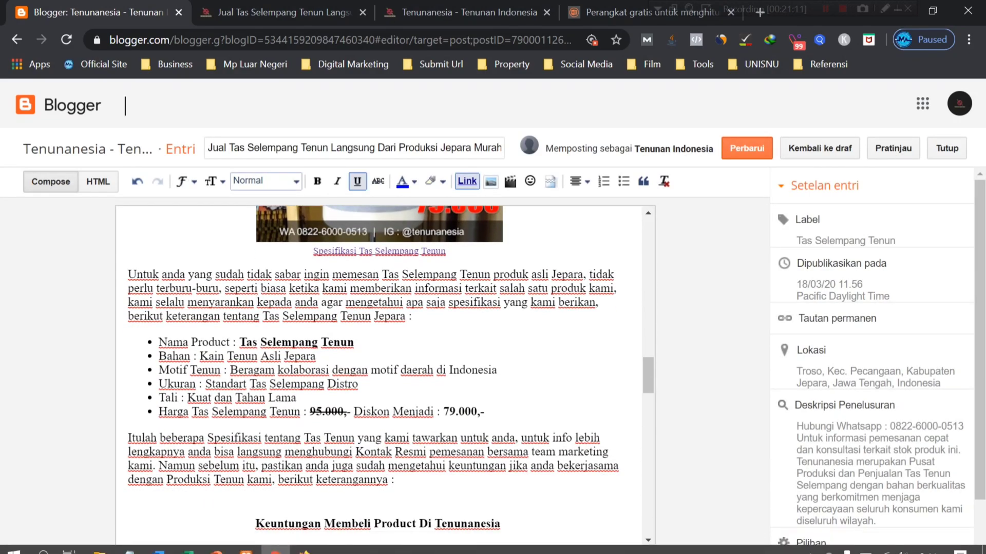
{"action": "left_click", "coordinate": [410, 12]}
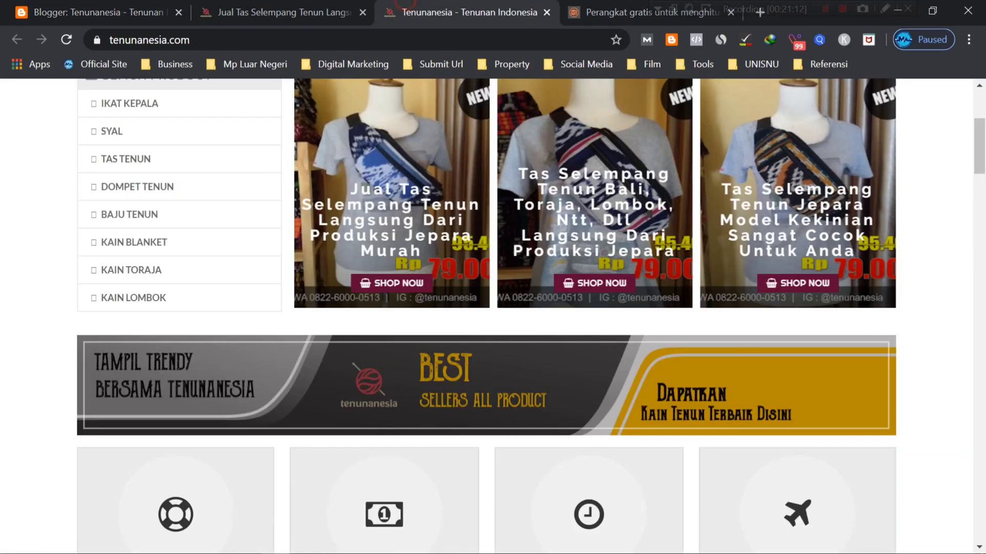
{"action": "scroll", "coordinate": [390, 359], "scroll_direction": "up", "scroll_amount": 4}
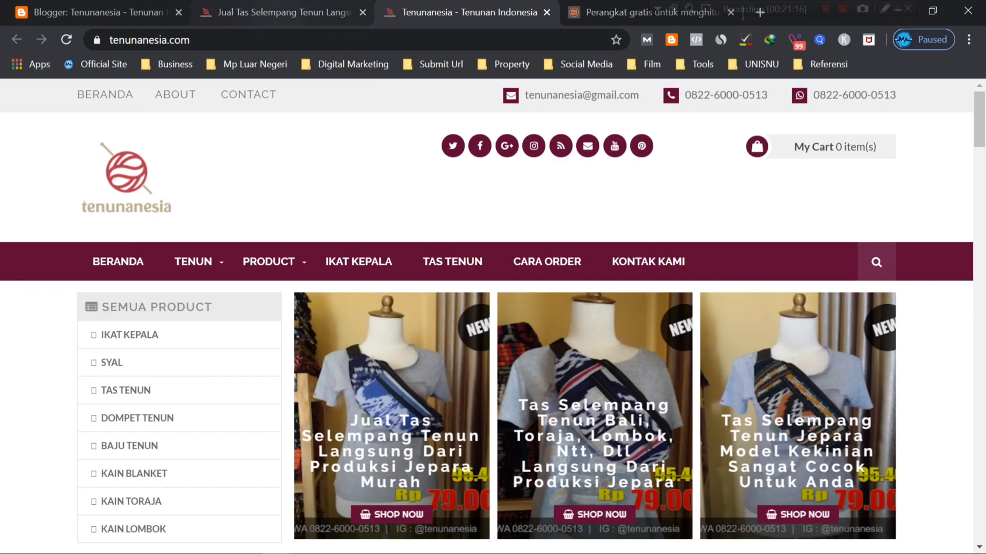
{"action": "left_click", "coordinate": [115, 12]}
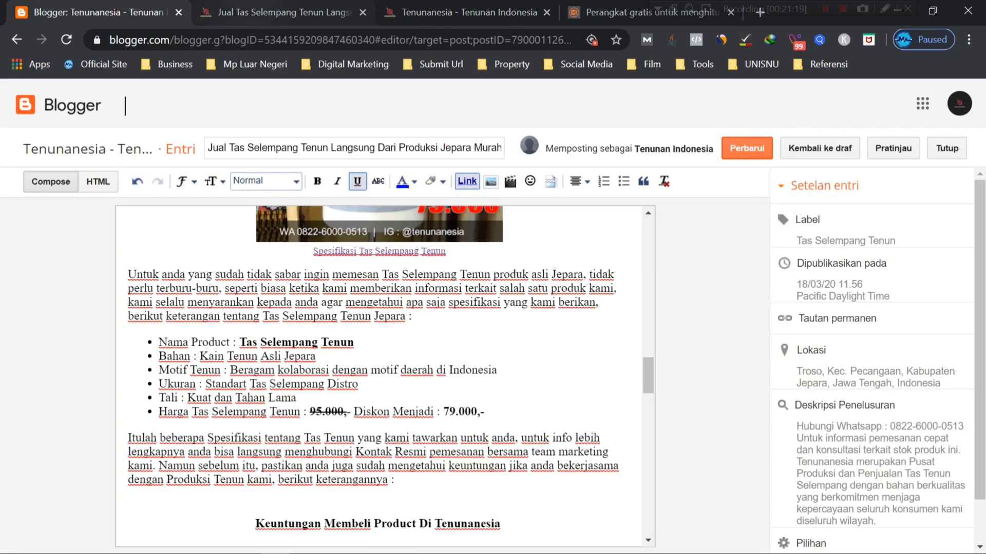
{"action": "scroll", "coordinate": [378, 377], "scroll_direction": "down", "scroll_amount": 3}
{"action": "scroll", "coordinate": [378, 376], "scroll_direction": "up", "scroll_amount": 2}
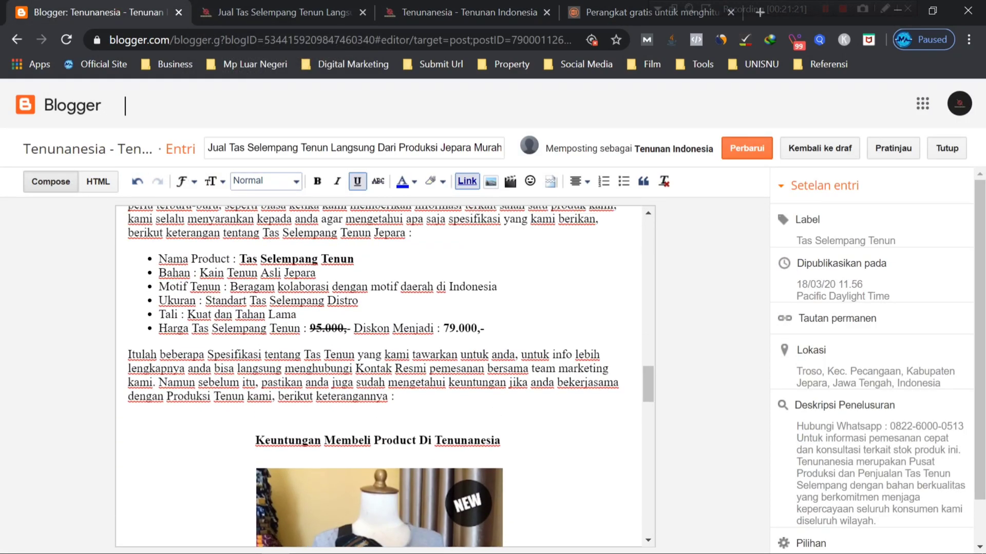
Search Google for "tas tenun wiki" in place of the Tenunanesia home page and open the Kain tenun NTT Wikipedia article
{"action": "left_click", "coordinate": [457, 11]}
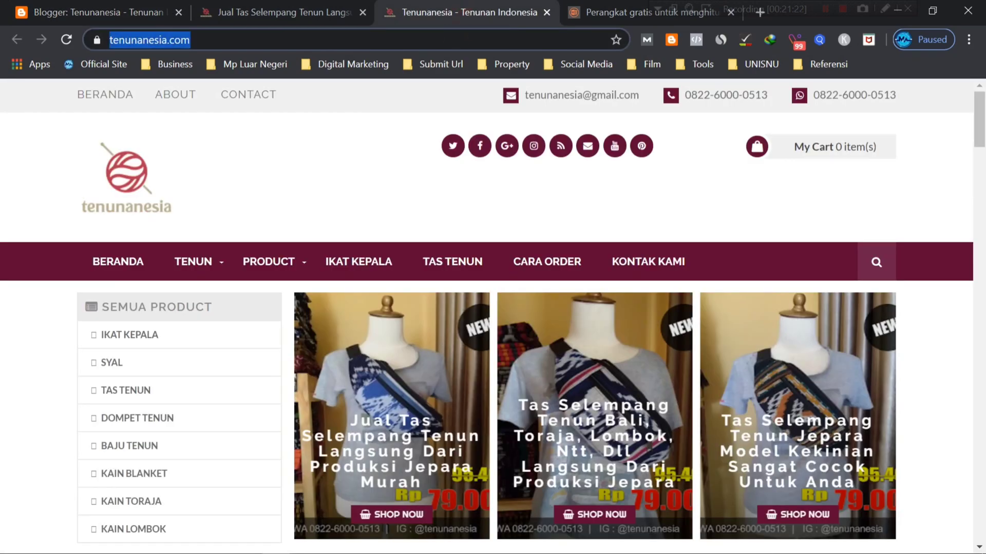
{"action": "type", "text": "tas te"}
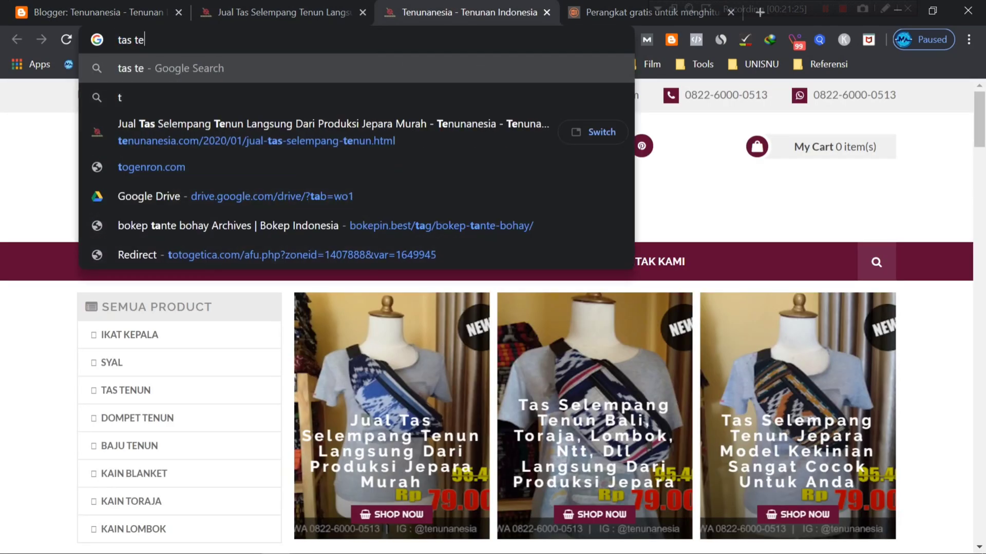
{"action": "type", "text": "nun wiki"}
{"action": "key", "text": "Return"}
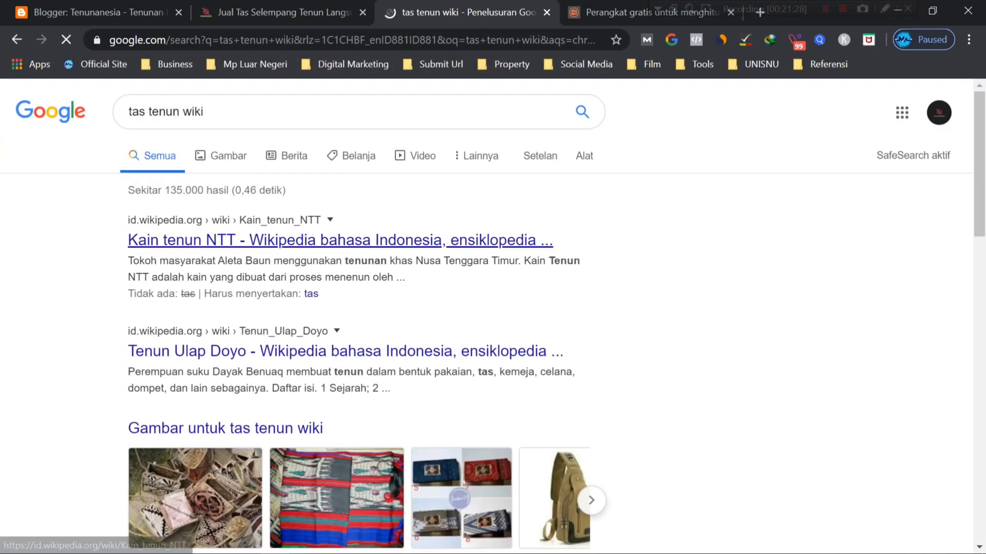
{"action": "left_click", "coordinate": [209, 245]}
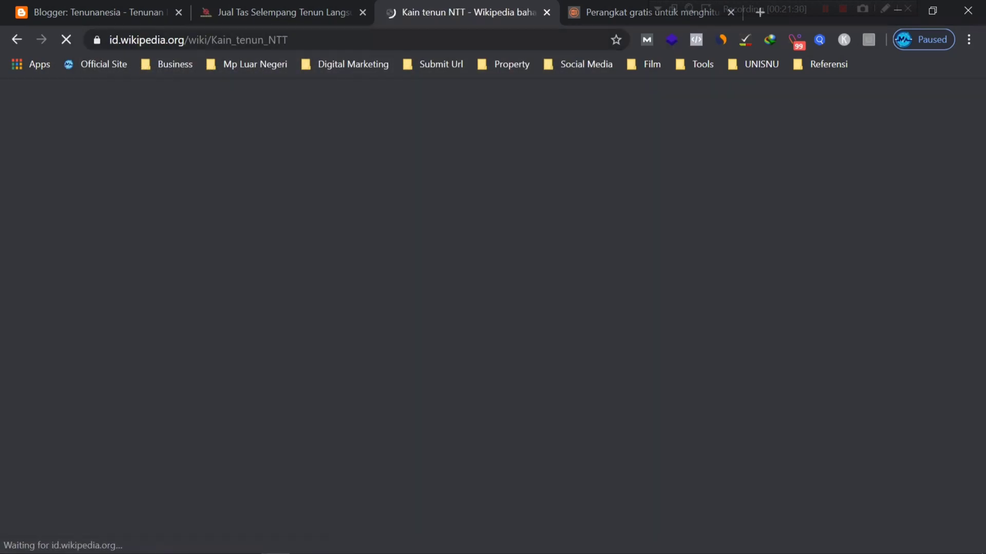
Copy the web address of the Kain tenun NTT Wikipedia article
{"action": "left_click", "coordinate": [242, 37]}
{"action": "right_click", "coordinate": [242, 37]}
{"action": "left_click", "coordinate": [271, 121]}
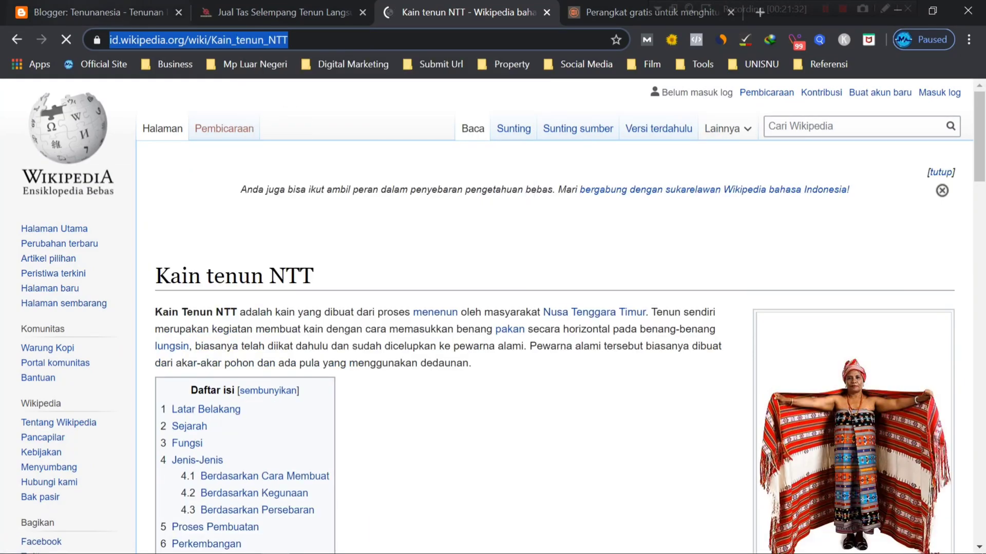
{"action": "left_click", "coordinate": [82, 12]}
{"action": "left_click_drag", "start_coordinate": [357, 265], "coordinate": [261, 265]}
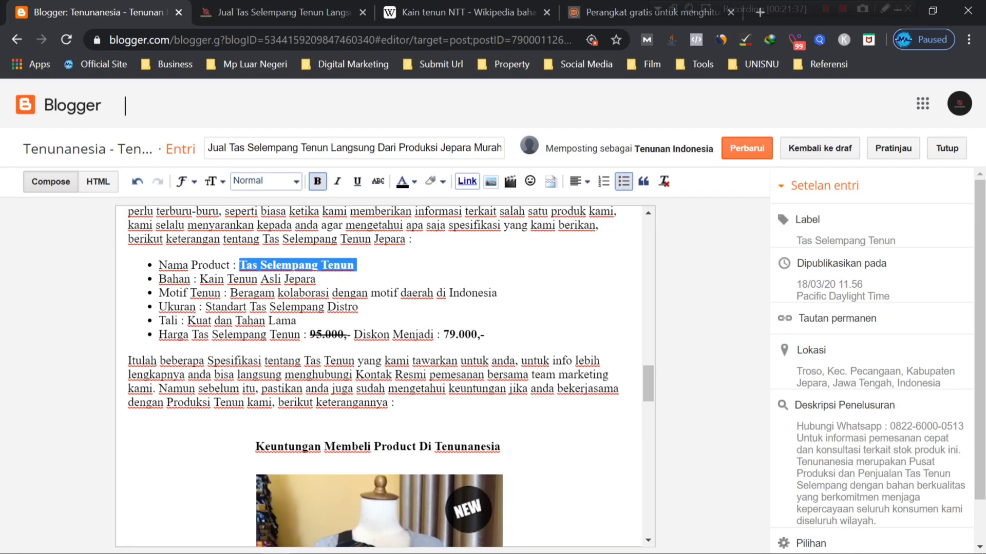
{"action": "left_click", "coordinate": [468, 181]}
{"action": "key", "text": "ctrl+v"}
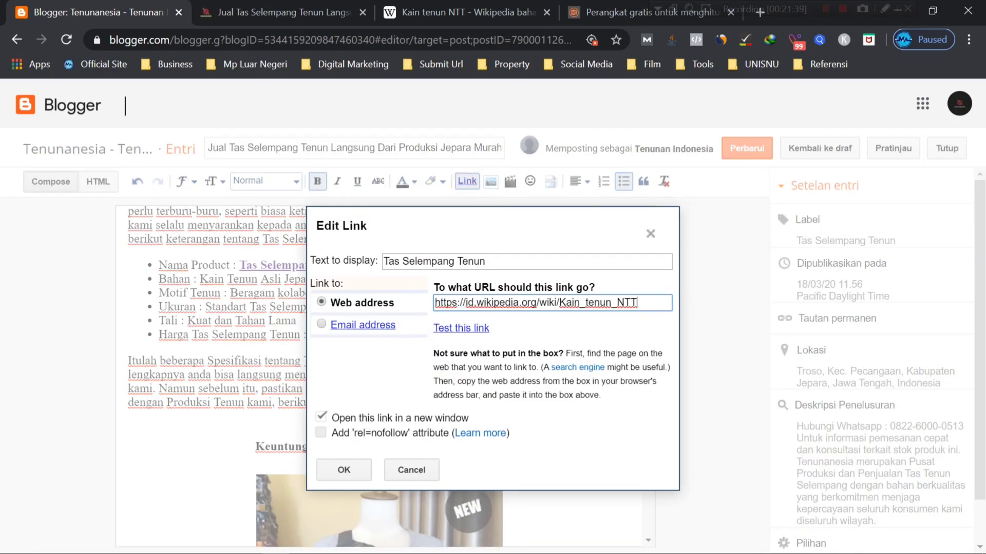
{"action": "left_click", "coordinate": [320, 433]}
{"action": "left_click", "coordinate": [344, 469]}
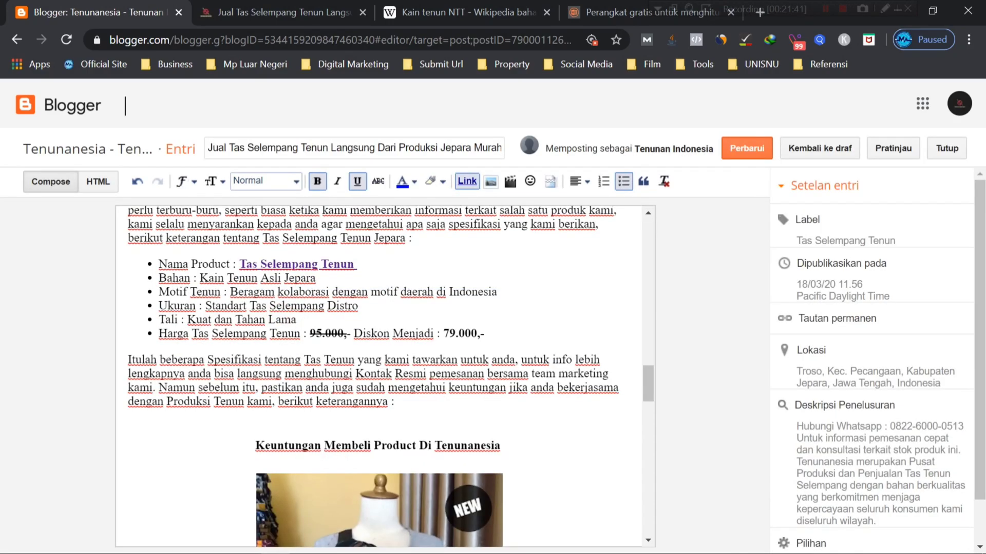
Place the text cursor at the end of the last bullet in the post's ordering notes
{"action": "scroll", "coordinate": [378, 376], "scroll_direction": "down", "scroll_amount": 10}
{"action": "scroll", "coordinate": [378, 377], "scroll_direction": "down", "scroll_amount": 8}
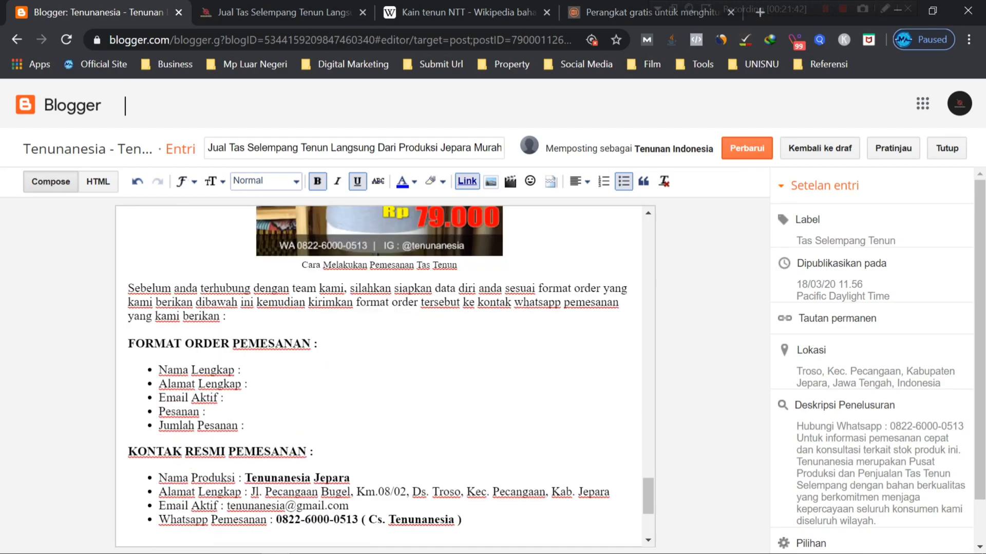
{"action": "left_click", "coordinate": [549, 498]}
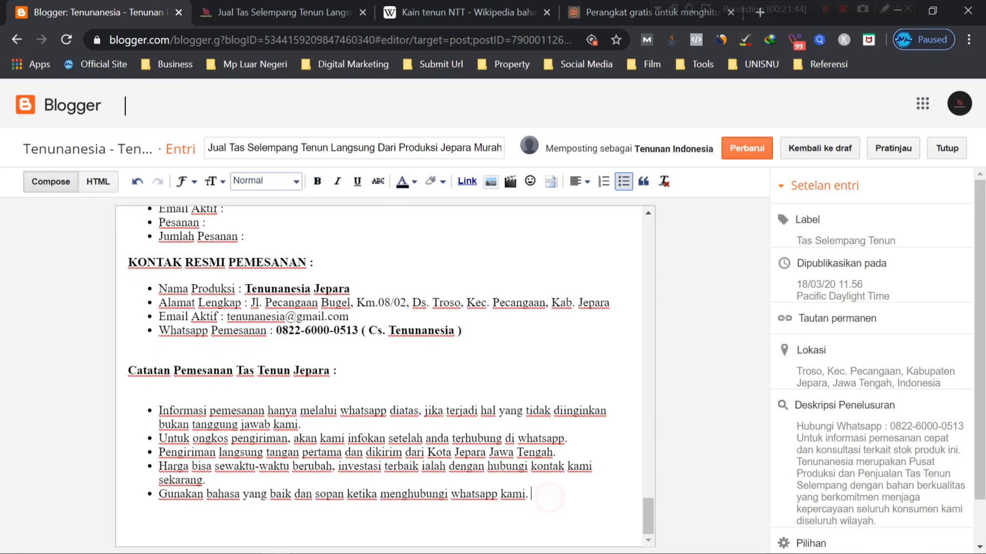
Close the Wikipedia page and open the Jual Ikat Kepala Dayak post from the live post's Popular Items
{"action": "left_click", "coordinate": [286, 12]}
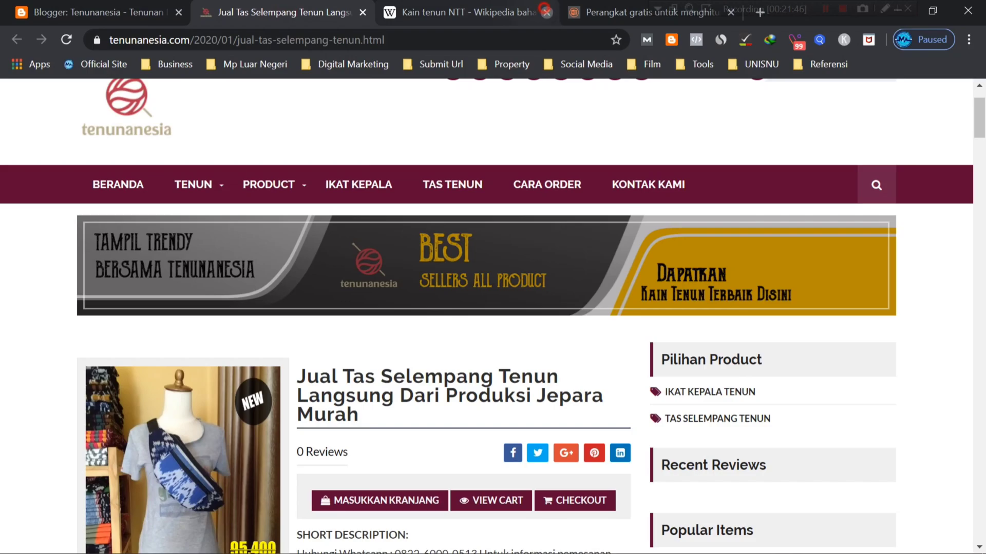
{"action": "left_click", "coordinate": [546, 11]}
{"action": "scroll", "coordinate": [493, 308], "scroll_direction": "down", "scroll_amount": 6}
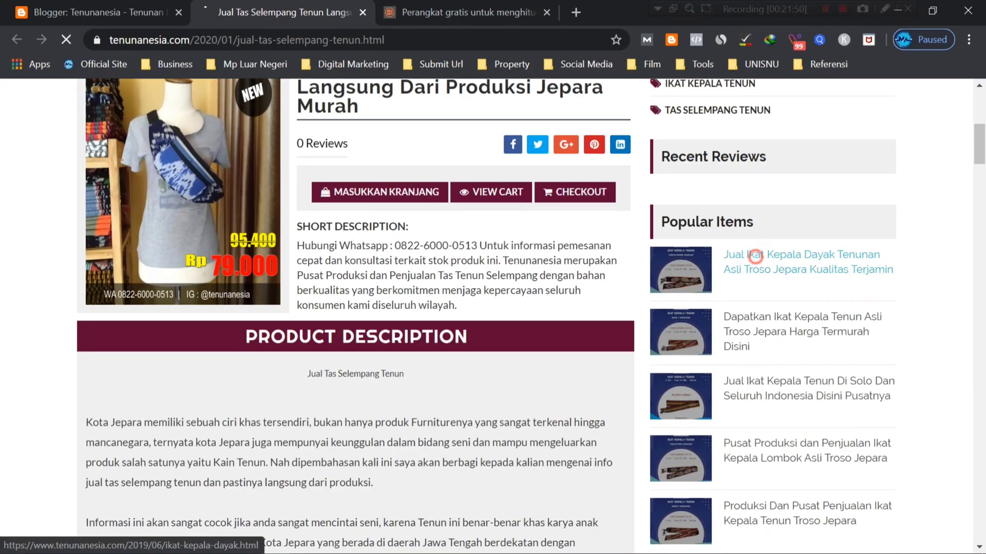
{"action": "left_click", "coordinate": [754, 255]}
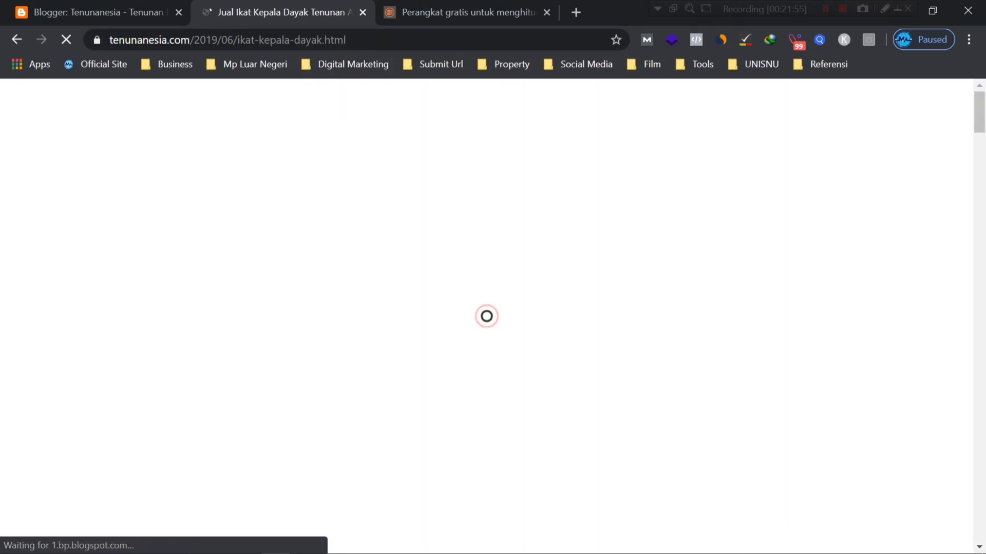
Copy the web address of the Ikat Kepala Dayak post
{"action": "left_click", "coordinate": [328, 39]}
{"action": "right_click", "coordinate": [329, 37]}
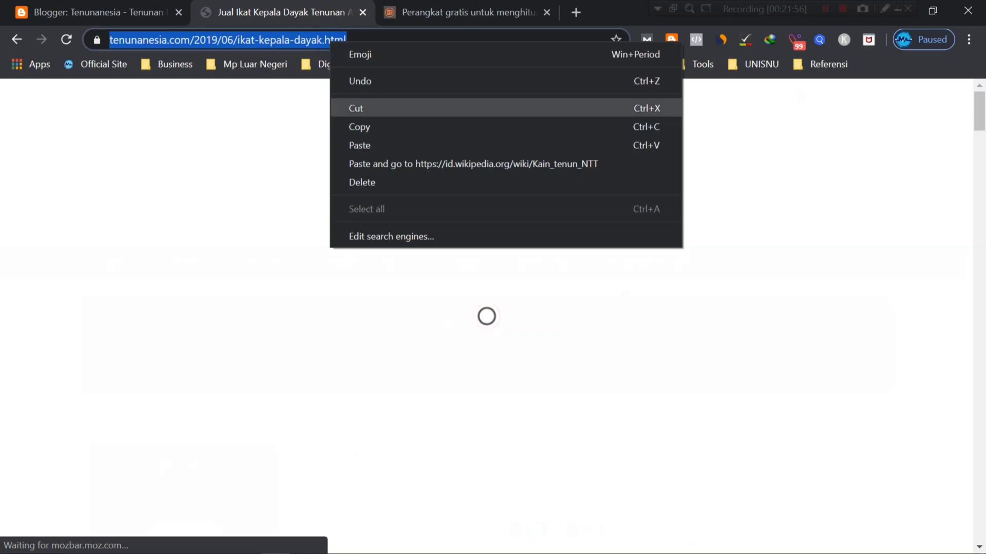
{"action": "left_click", "coordinate": [366, 125]}
Add the line "Lihat Postingan Sebelumnya : DISINI" below the last bullet of the Blogger post
{"action": "left_click", "coordinate": [77, 10]}
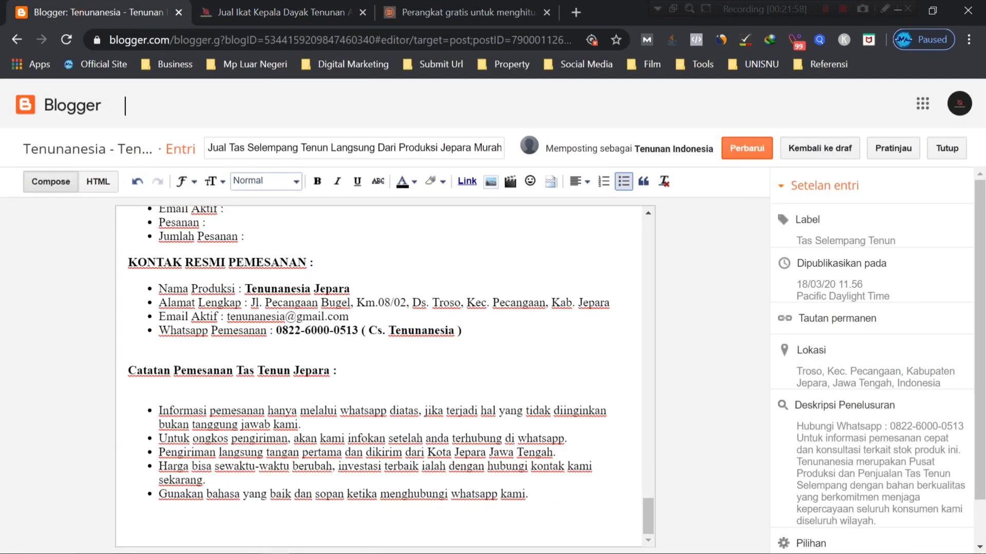
{"action": "key", "text": "Return"}
{"action": "type", "text": "Lihat Postingan"}
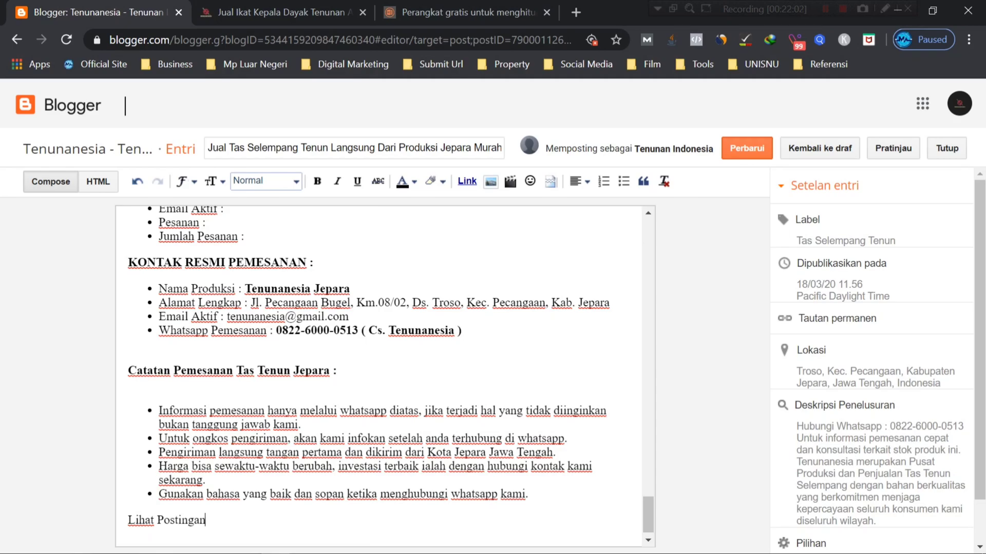
{"action": "type", "text": " Sebelumnya : DISINI"}
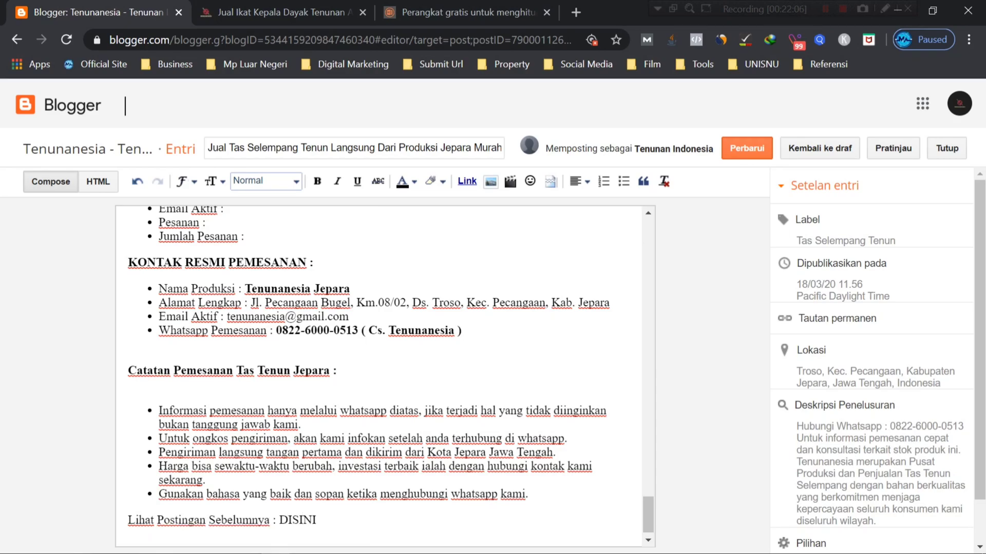
Align the "Lihat Postingan Sebelumnya : DISINI" line to the right
{"action": "left_click_drag", "start_coordinate": [351, 521], "coordinate": [129, 521]}
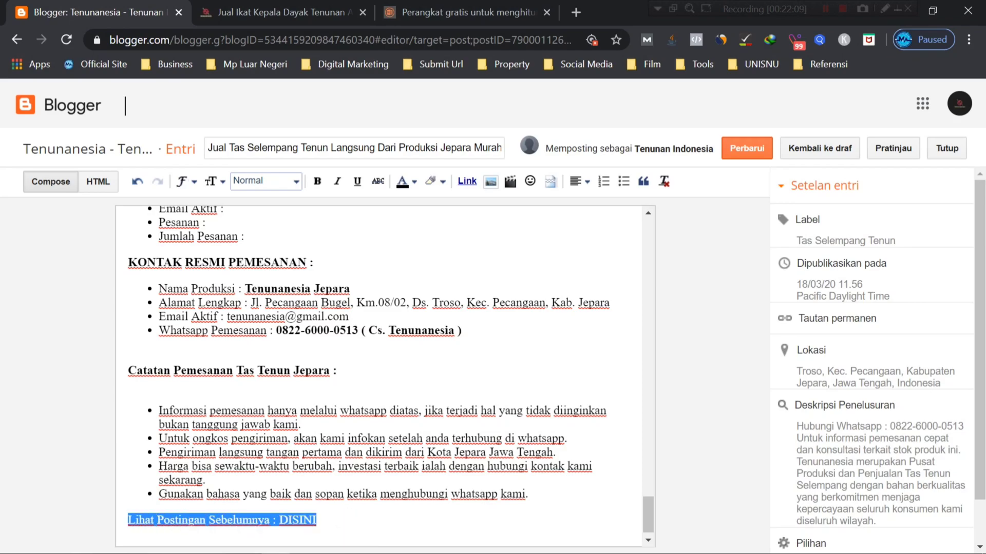
{"action": "left_click", "coordinate": [579, 181]}
{"action": "left_click", "coordinate": [602, 239]}
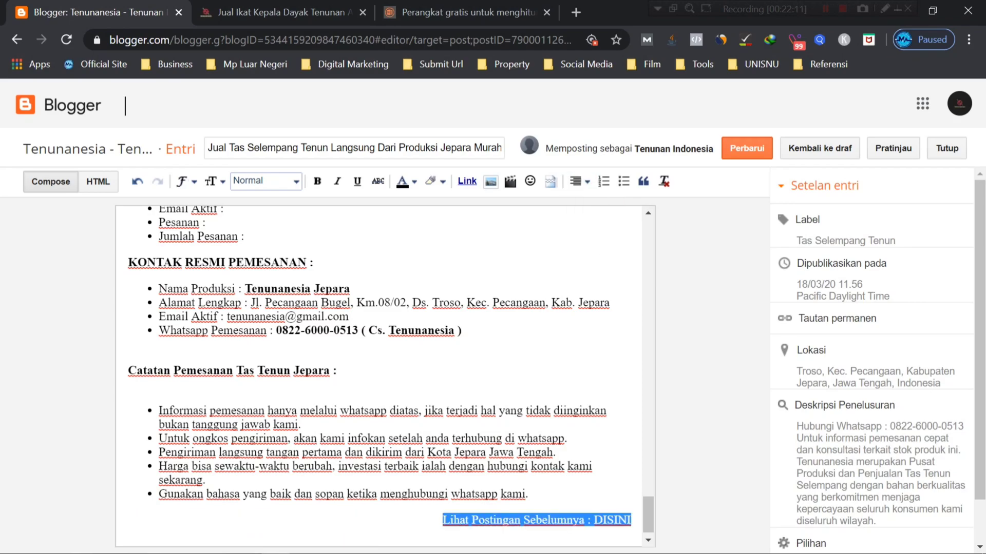
Italicize the "Lihat Postingan Sebelumnya : DISINI" line and make DISINI a bold nofollow link to the copied Ikat Kepala Dayak post address
{"action": "left_click", "coordinate": [337, 181]}
{"action": "left_click", "coordinate": [557, 468]}
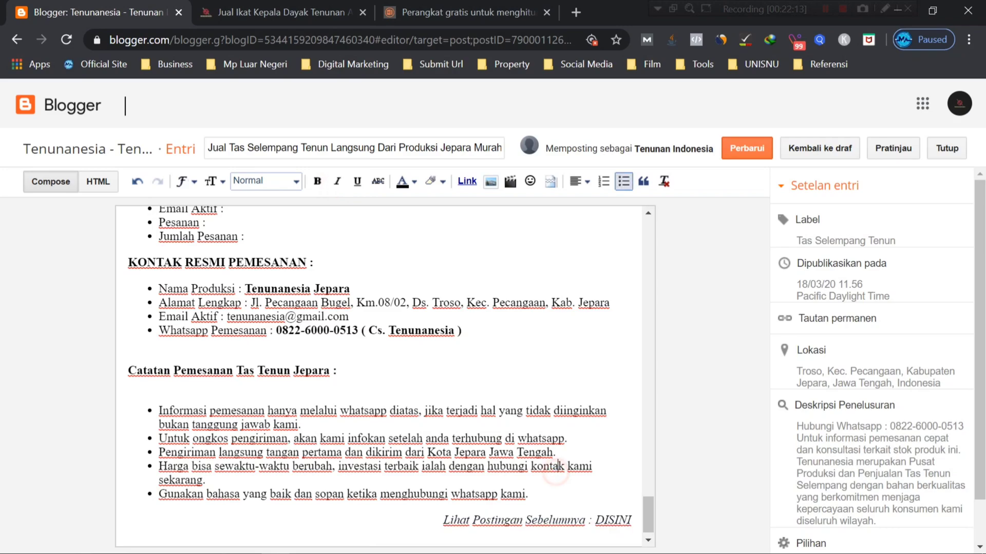
{"action": "left_click_drag", "start_coordinate": [595, 521], "coordinate": [619, 521]}
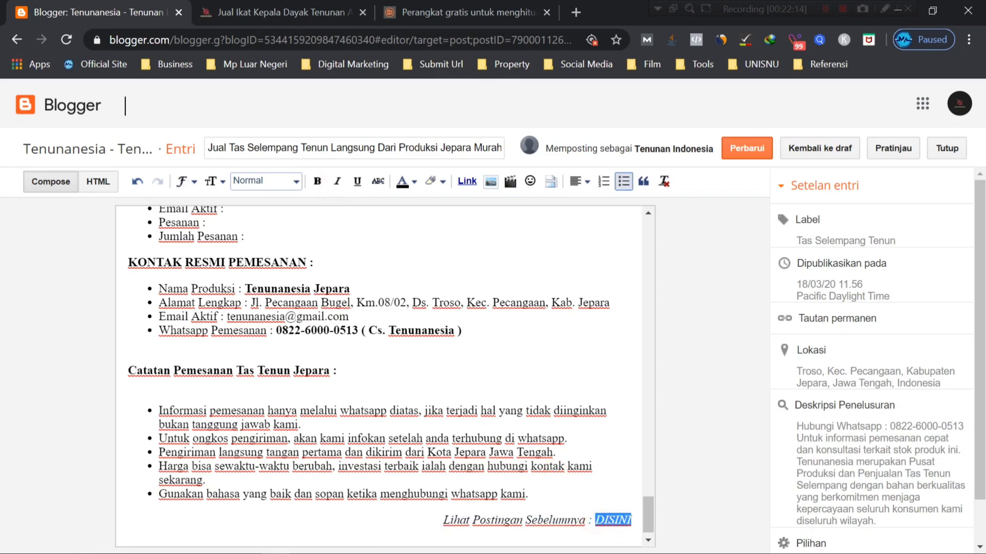
{"action": "left_click", "coordinate": [466, 181]}
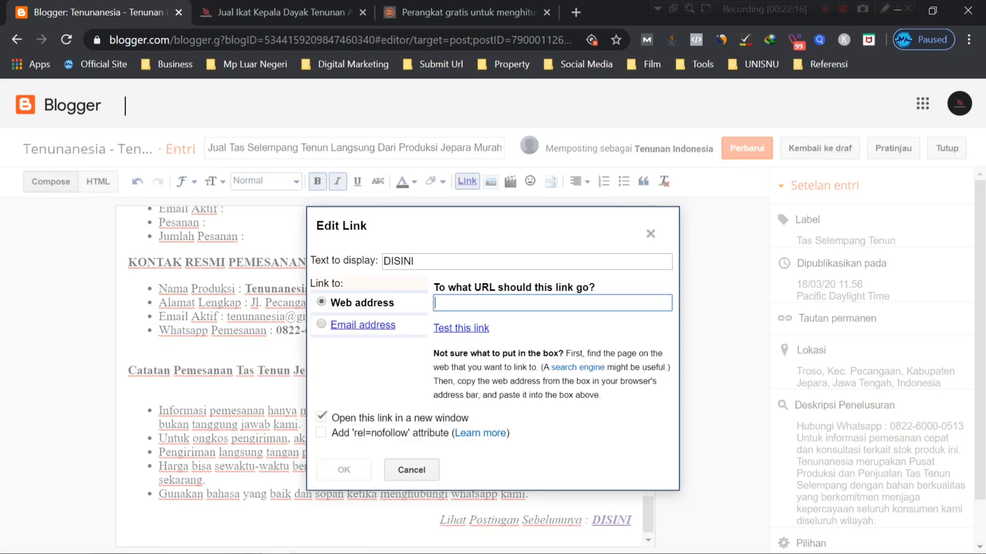
{"action": "key", "text": "ctrl+v"}
{"action": "left_click", "coordinate": [320, 433]}
{"action": "left_click", "coordinate": [343, 470]}
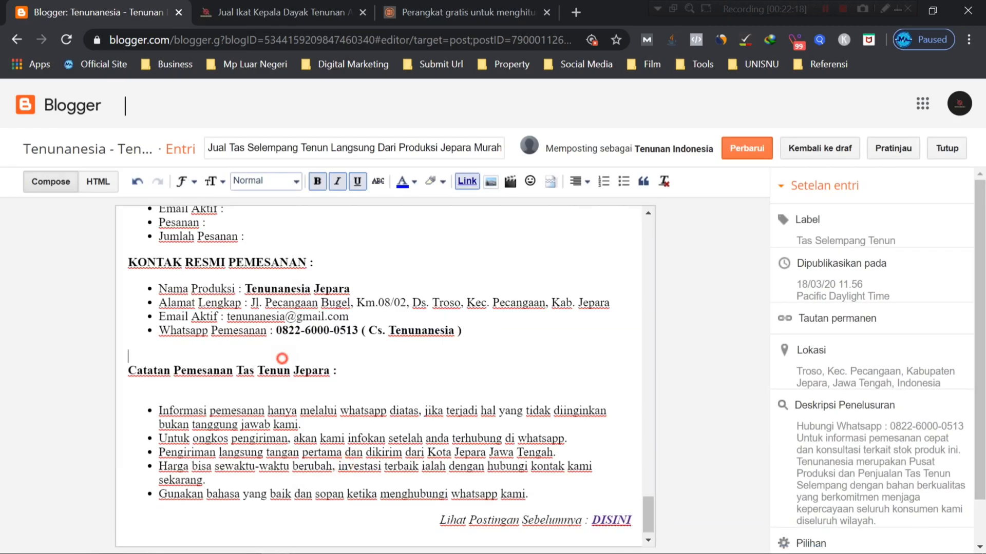
Check the edited post's content up to its first image and update the published post
{"action": "scroll", "coordinate": [281, 358], "scroll_direction": "up", "scroll_amount": 10}
{"action": "scroll", "coordinate": [385, 375], "scroll_direction": "up", "scroll_amount": 12}
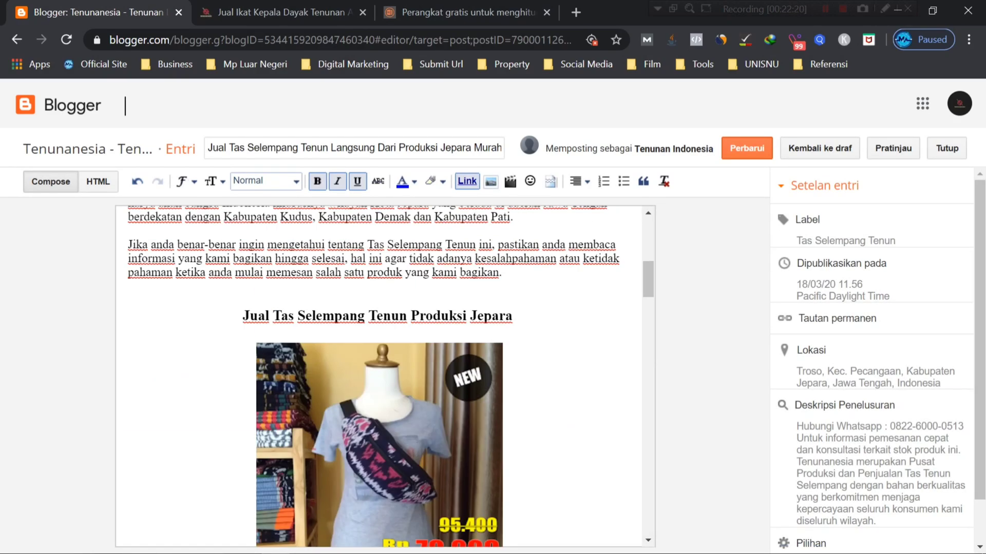
{"action": "scroll", "coordinate": [379, 375], "scroll_direction": "down", "scroll_amount": 4}
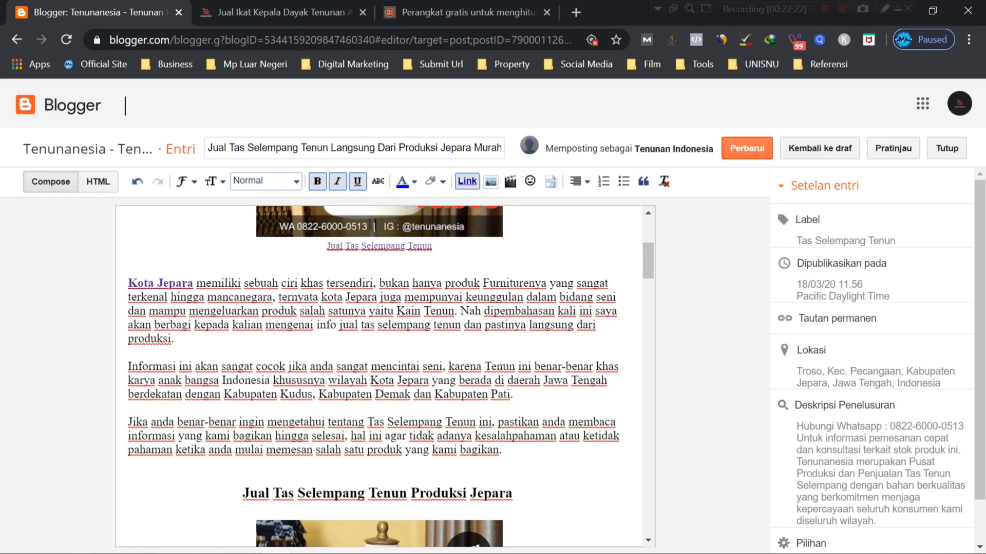
{"action": "scroll", "coordinate": [379, 375], "scroll_direction": "up", "scroll_amount": 5}
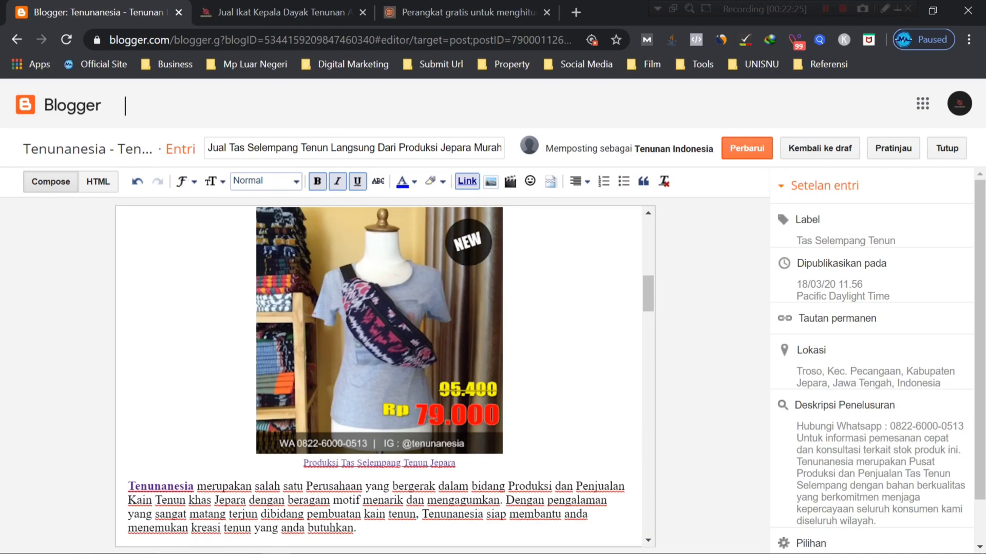
{"action": "scroll", "coordinate": [379, 375], "scroll_direction": "down", "scroll_amount": 4}
{"action": "scroll", "coordinate": [378, 375], "scroll_direction": "up", "scroll_amount": 4}
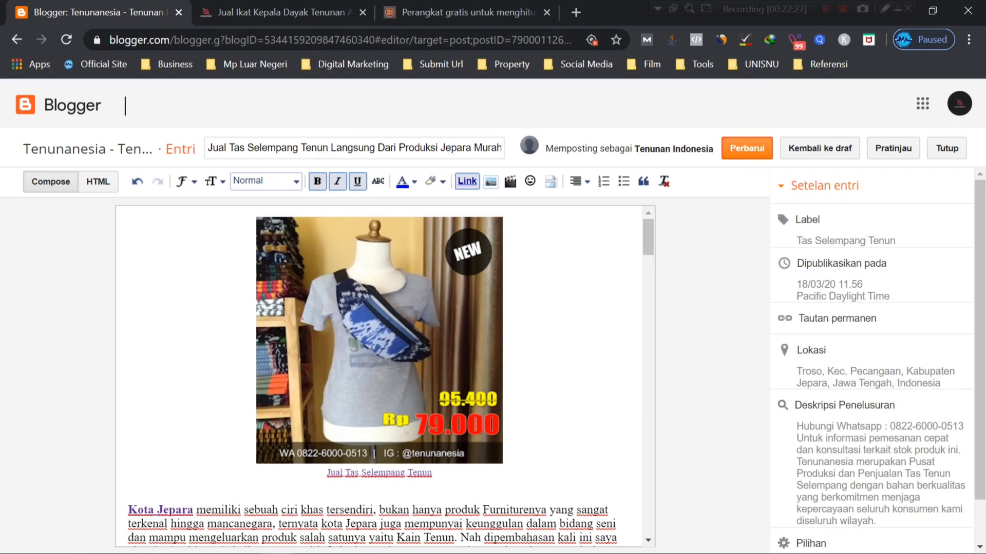
{"action": "left_click", "coordinate": [747, 148]}
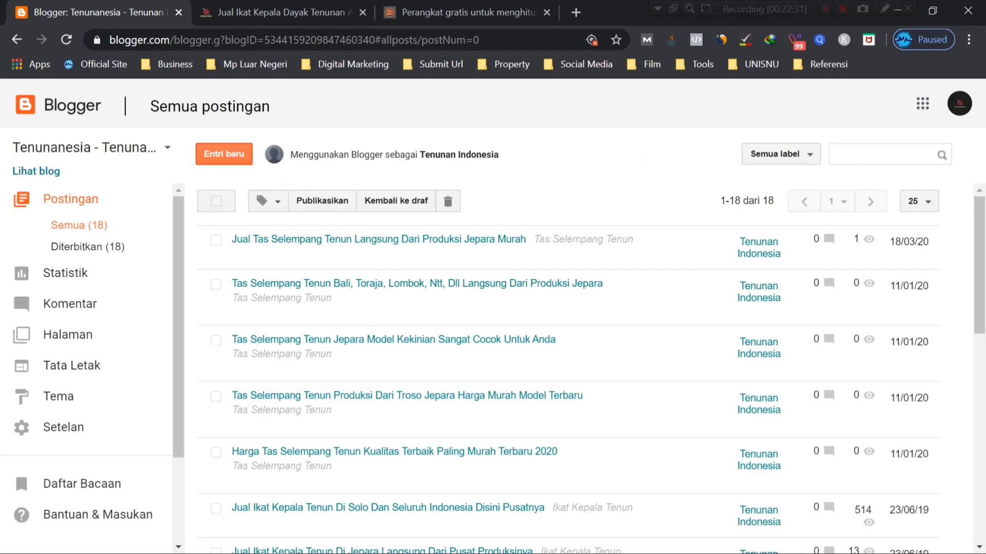
Go to the Tenunanesia home page from the live Ikat Kepala Dayak post and close the word counter page
{"action": "left_click", "coordinate": [260, 10]}
{"action": "scroll", "coordinate": [493, 319], "scroll_direction": "down", "scroll_amount": 6}
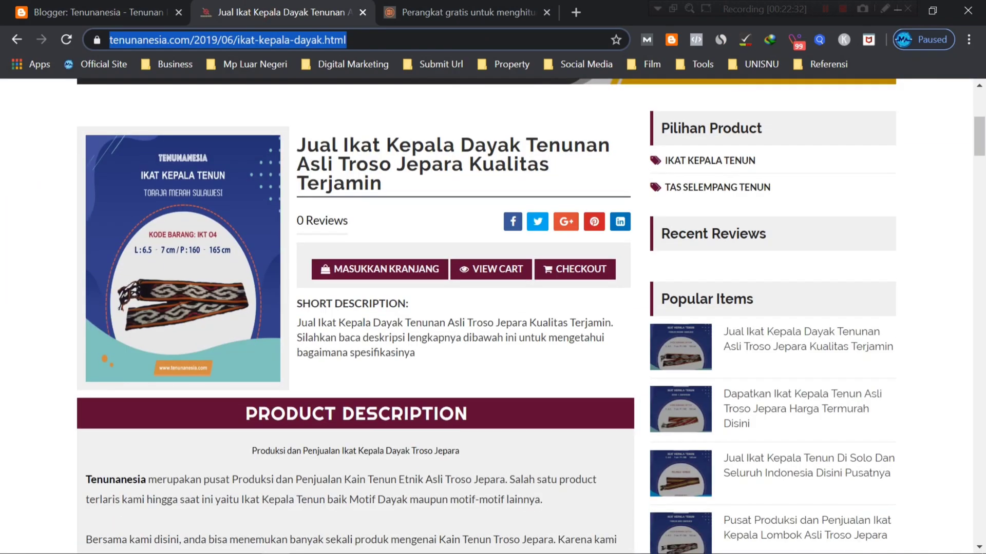
{"action": "scroll", "coordinate": [493, 318], "scroll_direction": "up", "scroll_amount": 6}
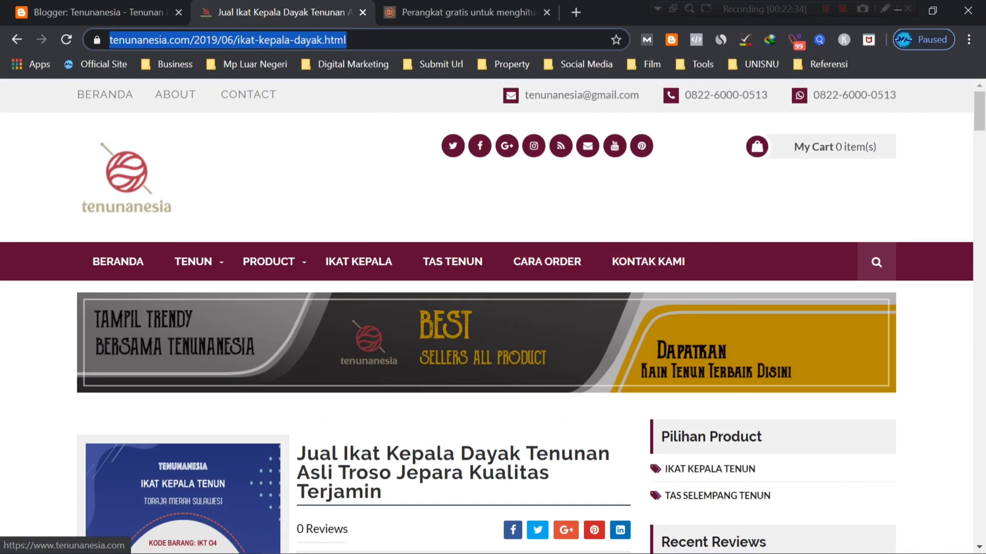
{"action": "left_click", "coordinate": [138, 181]}
{"action": "left_click", "coordinate": [400, 3]}
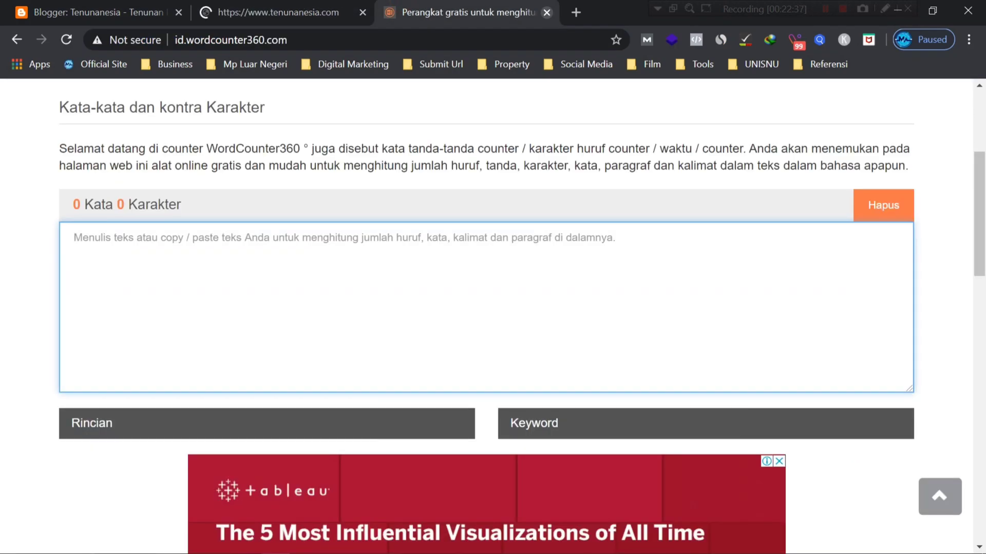
{"action": "left_click", "coordinate": [548, 13]}
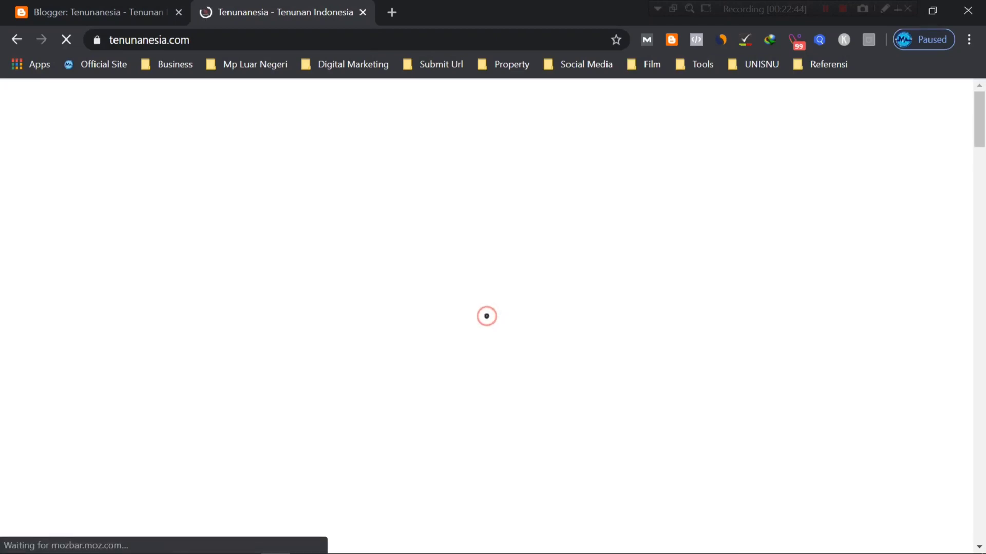
Open the post "Jual Tas Selempang Tenun Langsung Dari Produksi Jepara Murah" from the home page's Tas Selempang Tenun section
{"action": "scroll", "coordinate": [486, 316], "scroll_direction": "down", "scroll_amount": 5}
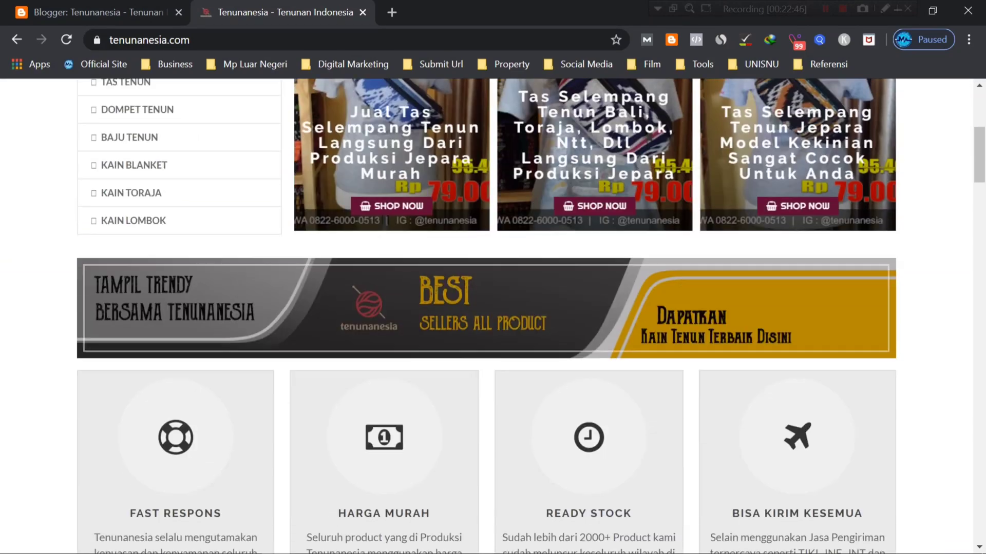
{"action": "scroll", "coordinate": [487, 316], "scroll_direction": "down", "scroll_amount": 14}
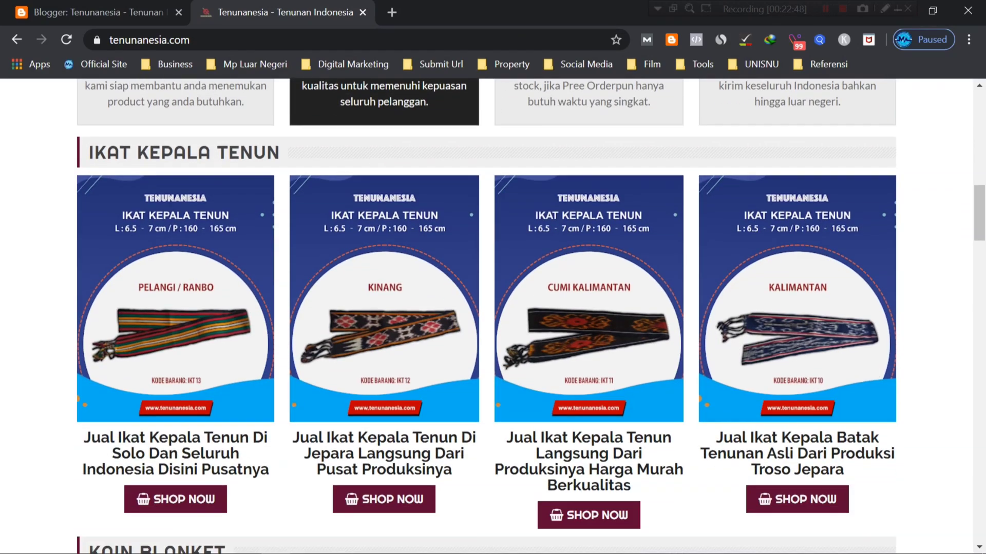
{"action": "scroll", "coordinate": [487, 316], "scroll_direction": "down", "scroll_amount": 5}
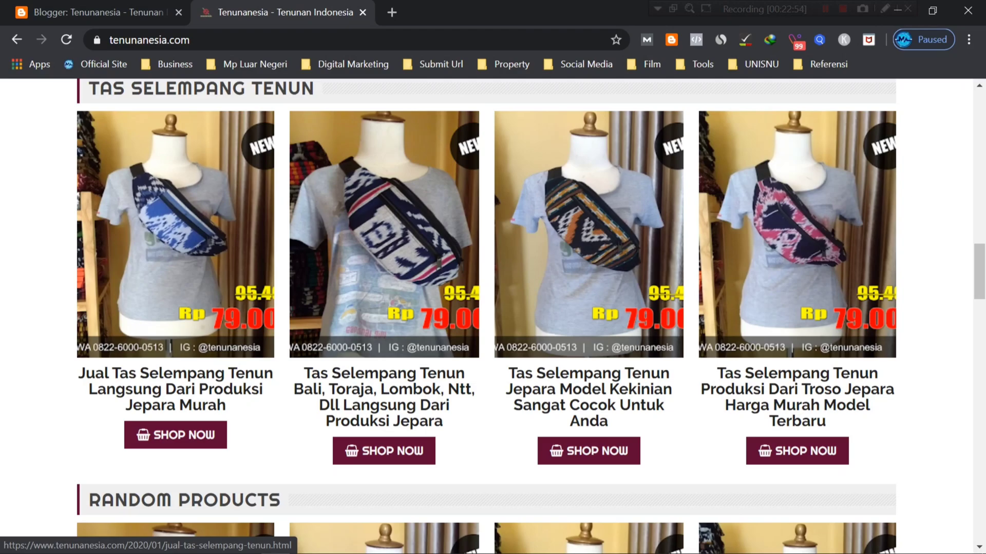
{"action": "left_click", "coordinate": [190, 375]}
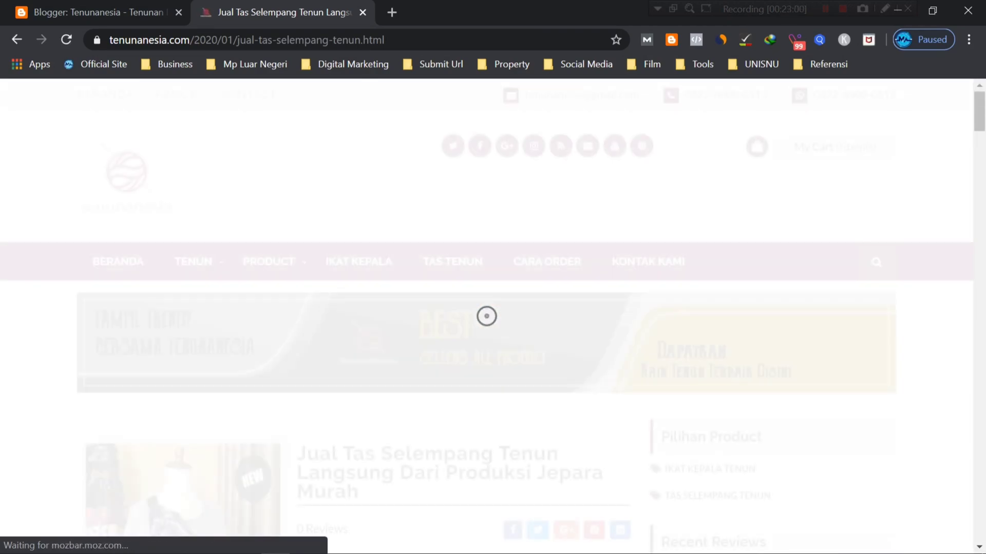
Examine the published sling bag post from its product description down to the related products and back to its header
{"action": "scroll", "coordinate": [487, 316], "scroll_direction": "down", "scroll_amount": 12}
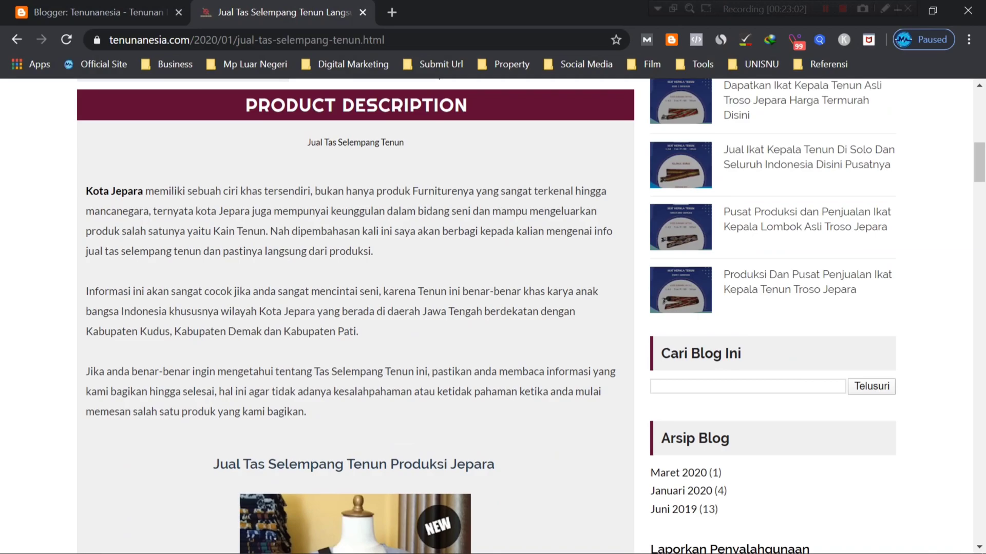
{"action": "scroll", "coordinate": [486, 317], "scroll_direction": "down", "scroll_amount": 18}
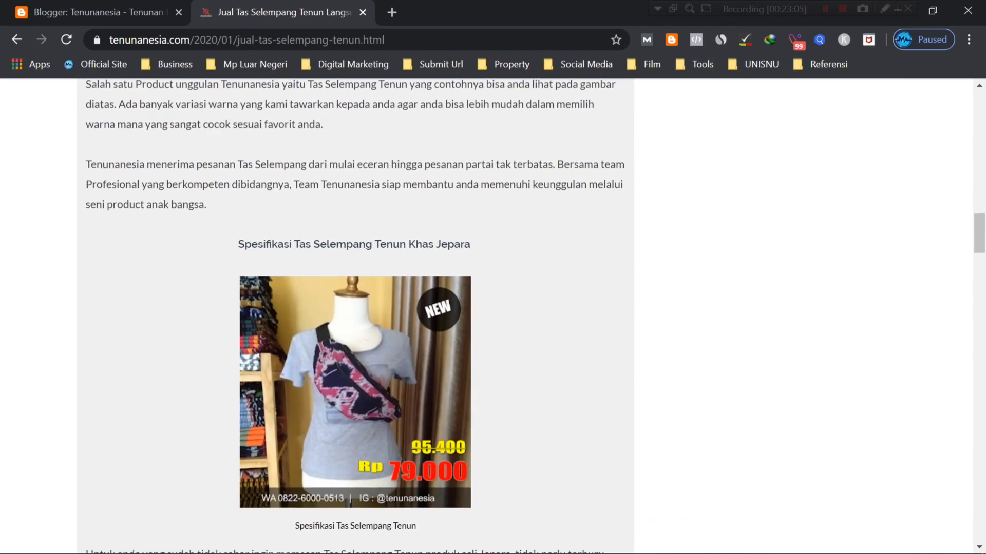
{"action": "scroll", "coordinate": [486, 316], "scroll_direction": "down", "scroll_amount": 17}
{"action": "scroll", "coordinate": [486, 316], "scroll_direction": "up", "scroll_amount": 6}
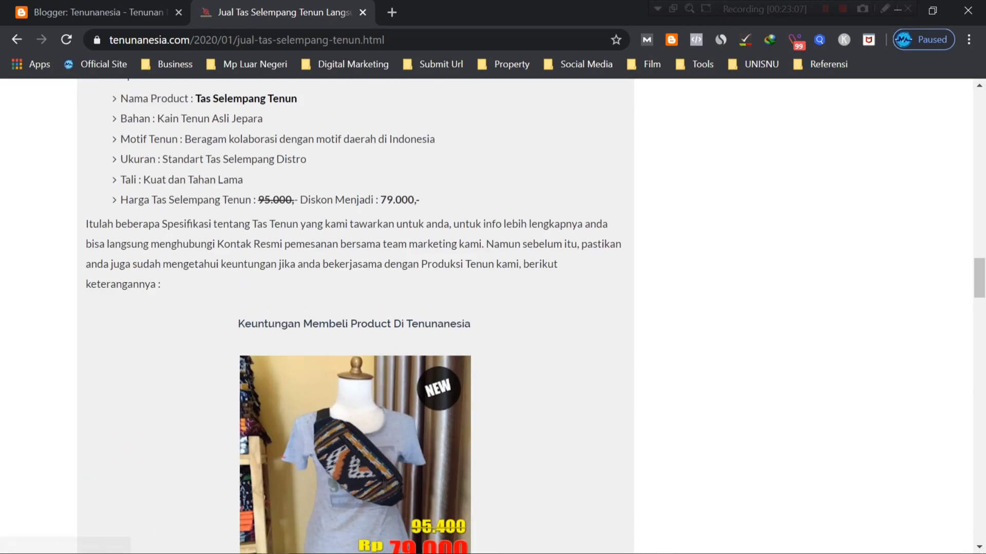
{"action": "scroll", "coordinate": [486, 317], "scroll_direction": "down", "scroll_amount": 12}
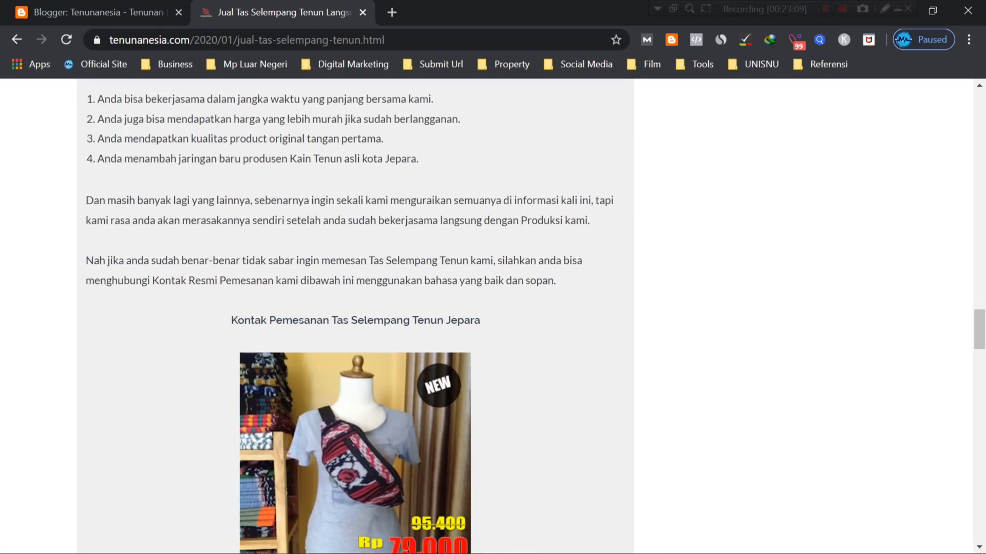
{"action": "scroll", "coordinate": [486, 316], "scroll_direction": "down", "scroll_amount": 15}
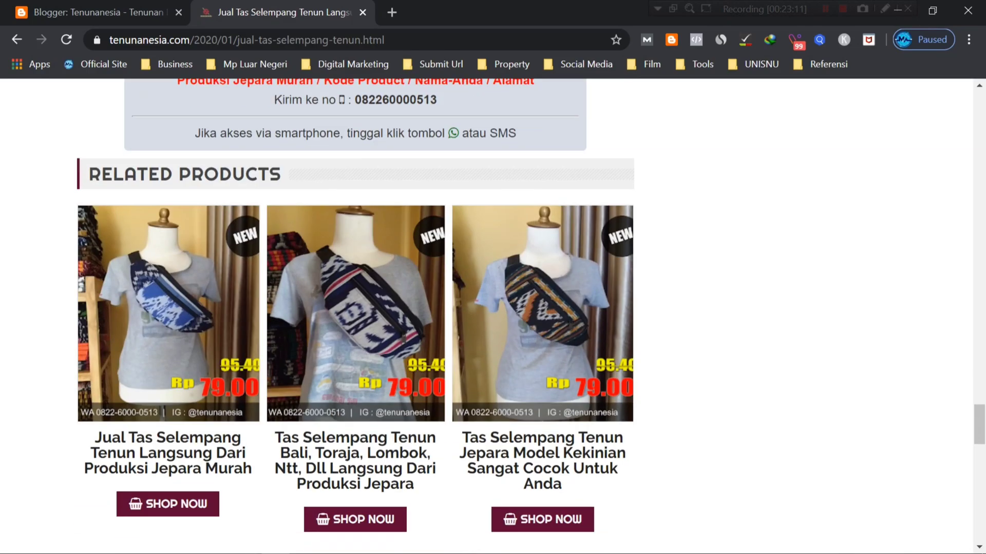
{"action": "scroll", "coordinate": [356, 316], "scroll_direction": "up", "scroll_amount": 20}
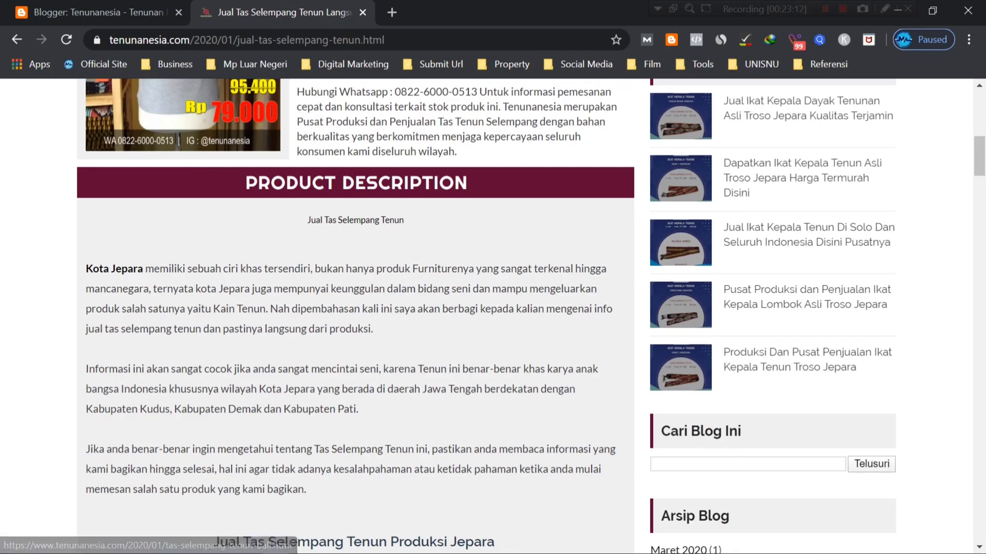
{"action": "scroll", "coordinate": [355, 317], "scroll_direction": "up", "scroll_amount": 10}
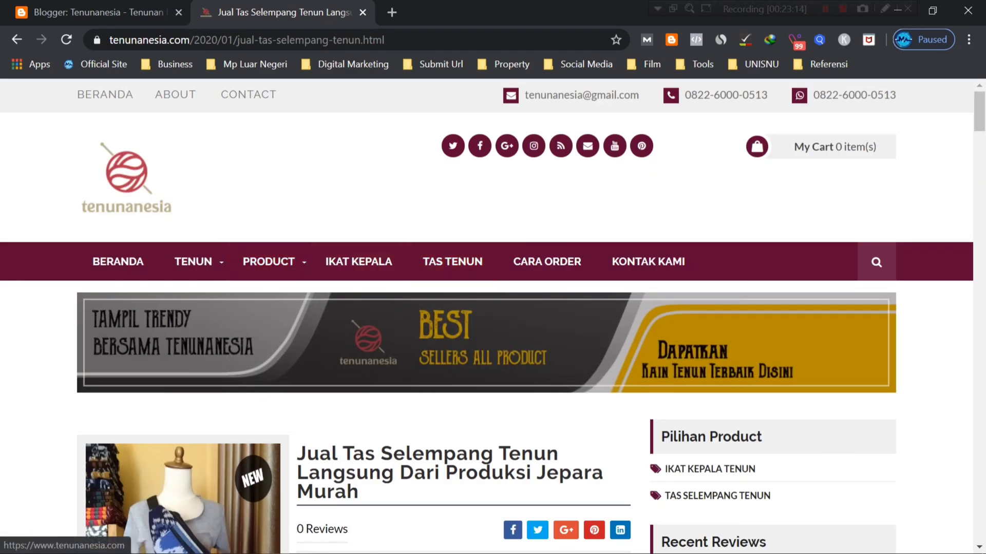
{"action": "scroll", "coordinate": [355, 316], "scroll_direction": "down", "scroll_amount": 2}
{"action": "scroll", "coordinate": [356, 316], "scroll_direction": "up", "scroll_amount": 2}
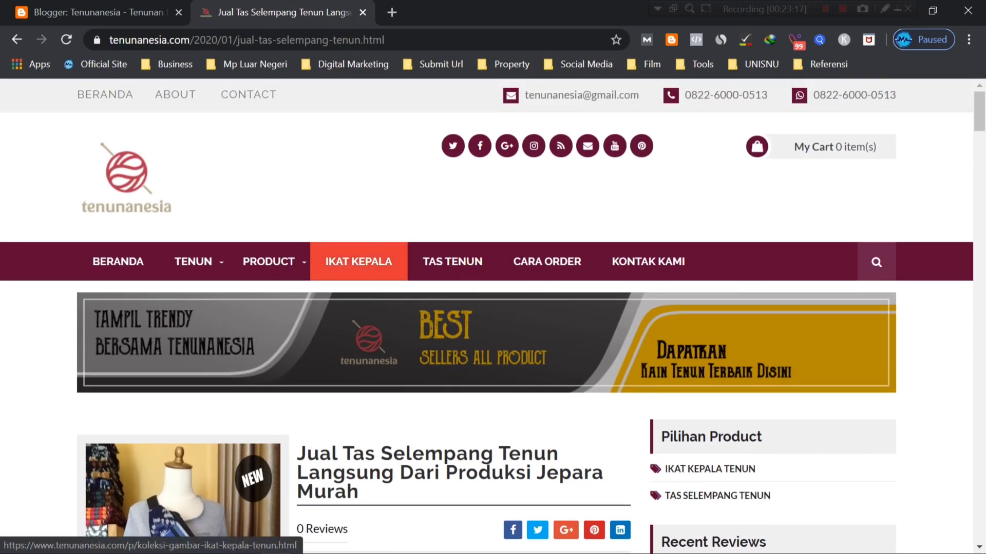
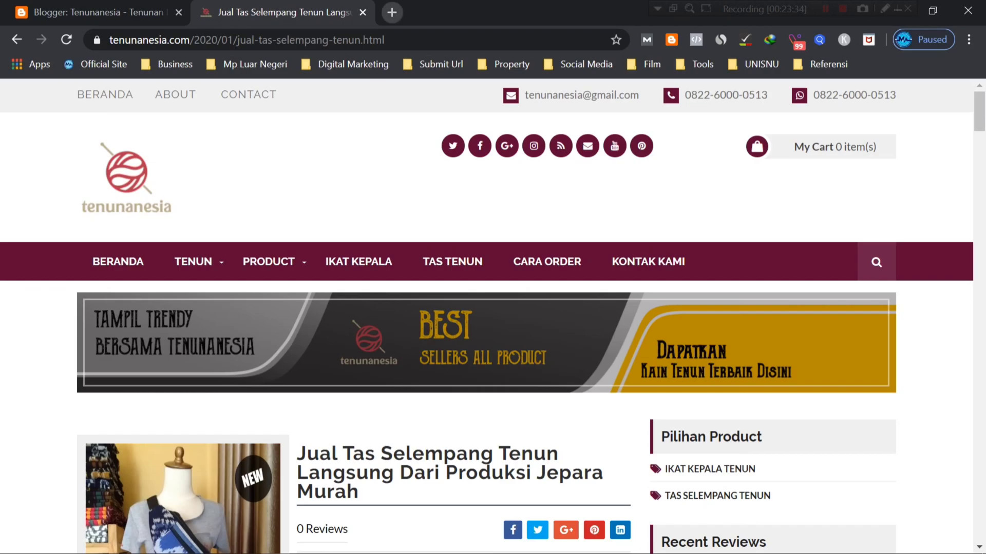
Open Google Search Console and Bing Webmaster Tools from the Submit Url bookmarks in separate new tabs, and enter Search Console
{"action": "left_click", "coordinate": [392, 12]}
{"action": "left_click", "coordinate": [436, 64]}
{"action": "left_click", "coordinate": [434, 87]}
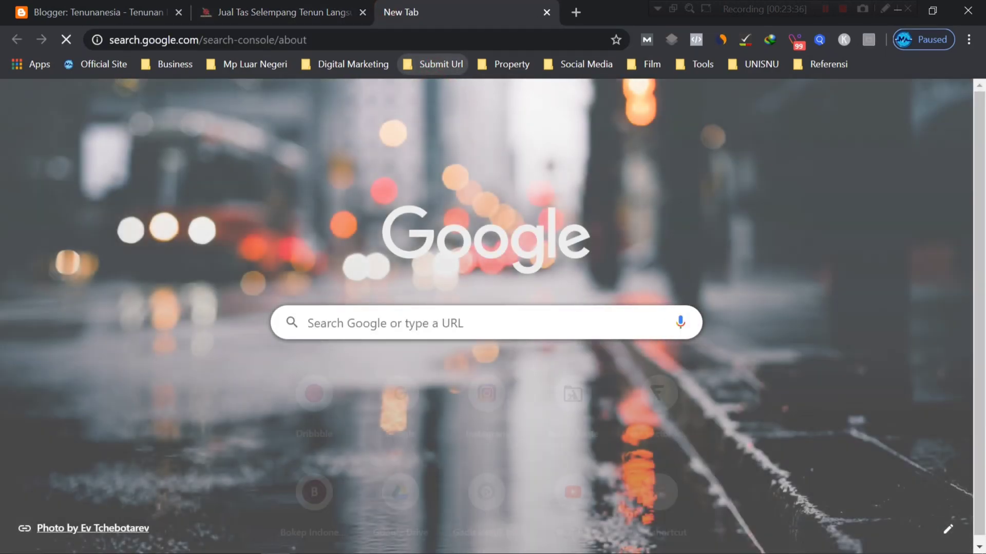
{"action": "key", "text": "ctrl+t"}
{"action": "left_click", "coordinate": [442, 67]}
{"action": "left_click", "coordinate": [455, 105]}
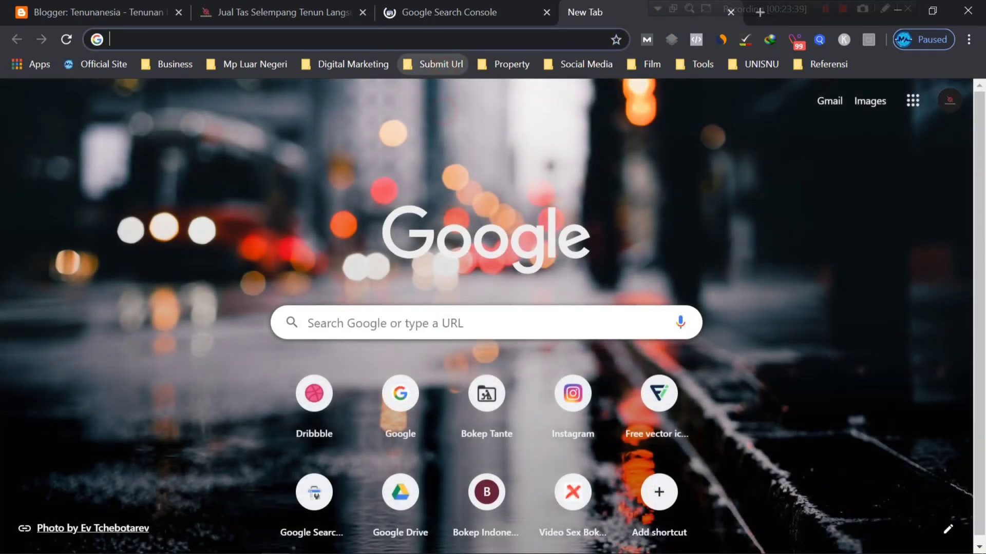
{"action": "left_click", "coordinate": [446, 11]}
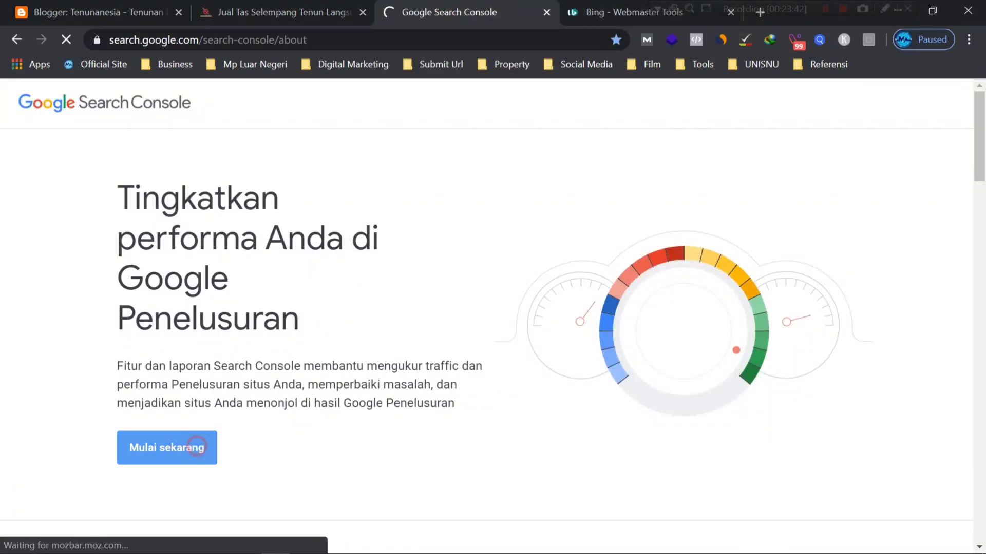
{"action": "left_click", "coordinate": [197, 447]}
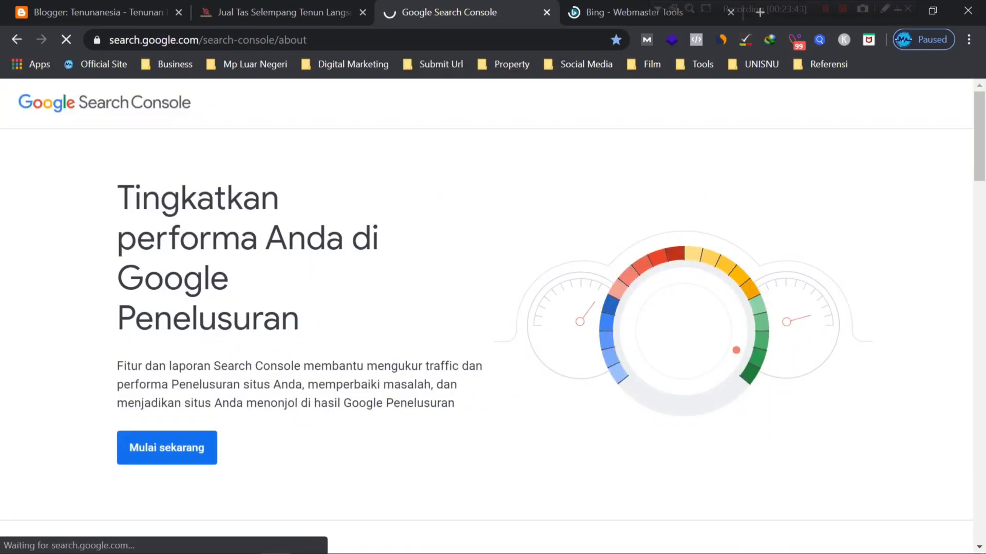
{"action": "key", "text": "ctrl+Tab"}
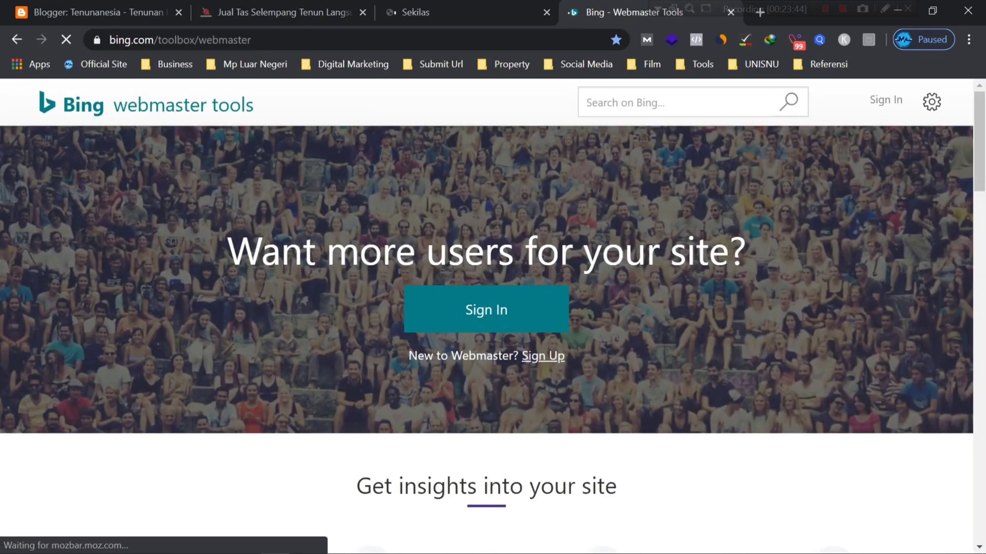
{"action": "left_click", "coordinate": [511, 306]}
{"action": "left_click", "coordinate": [495, 349]}
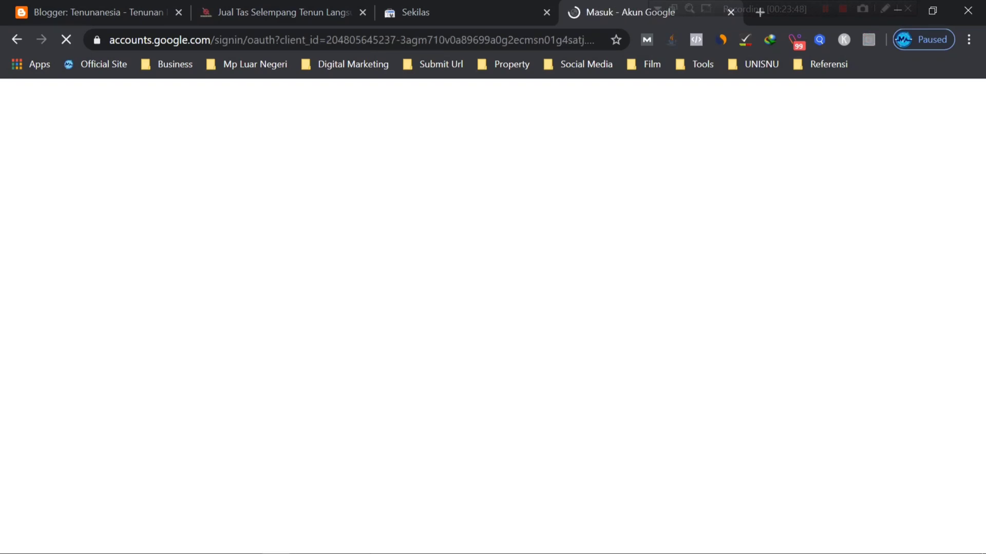
{"action": "scroll", "coordinate": [454, 335], "scroll_direction": "down", "scroll_amount": 3}
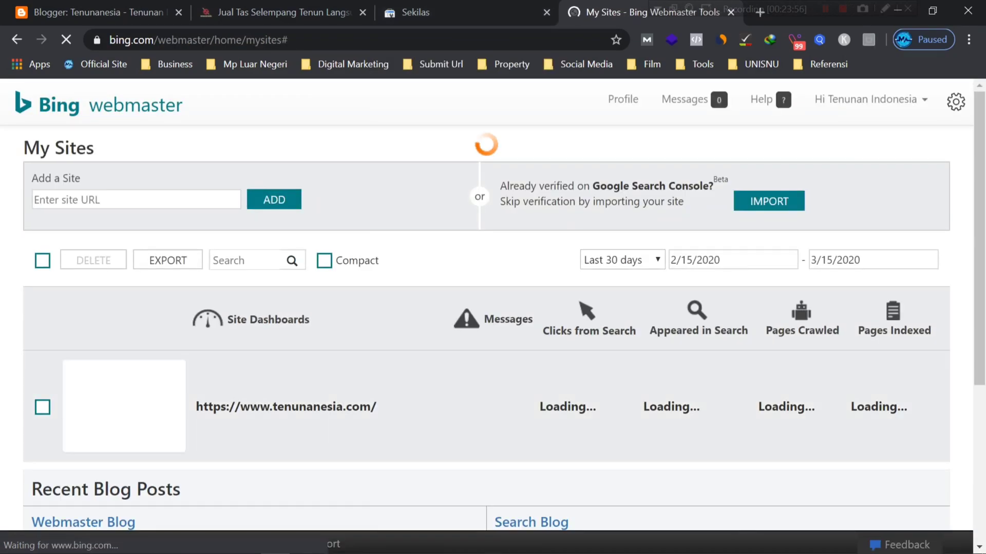
{"action": "left_click", "coordinate": [336, 406]}
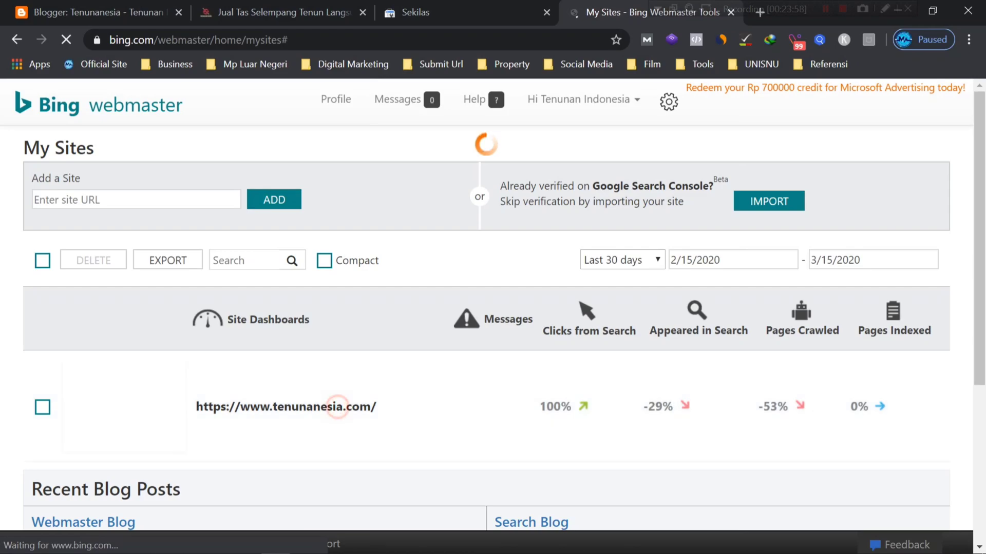
{"action": "left_click", "coordinate": [462, 11]}
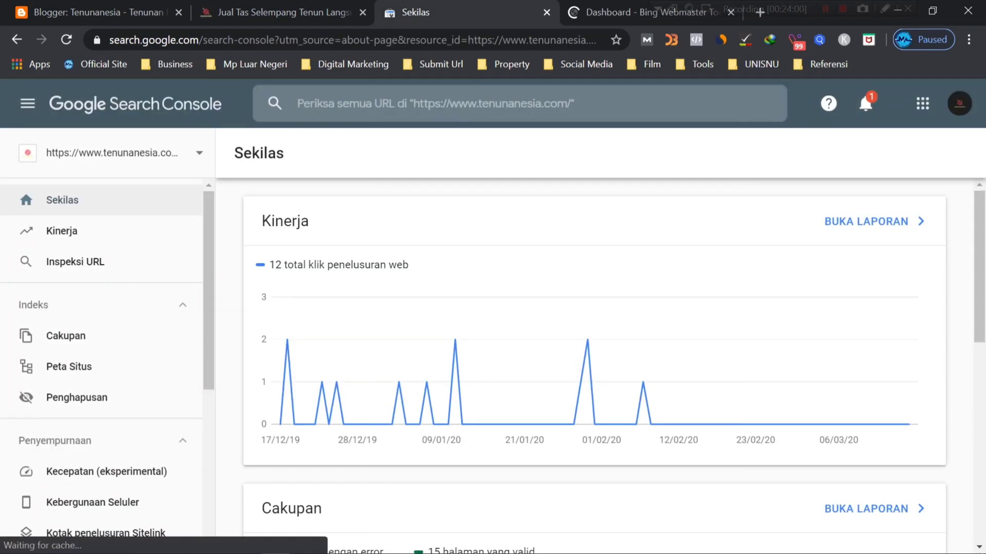
{"action": "left_click", "coordinate": [196, 151]}
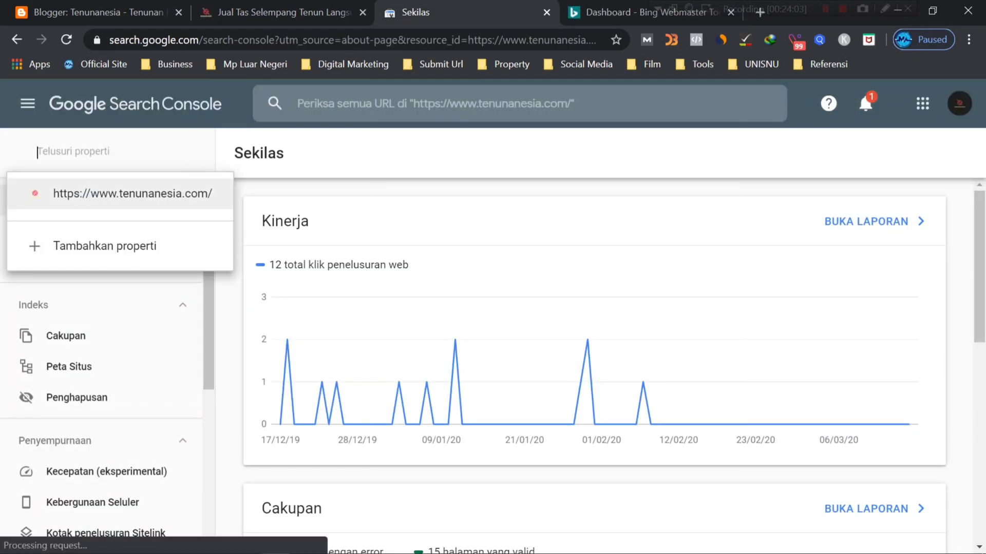
{"action": "left_click", "coordinate": [133, 193]}
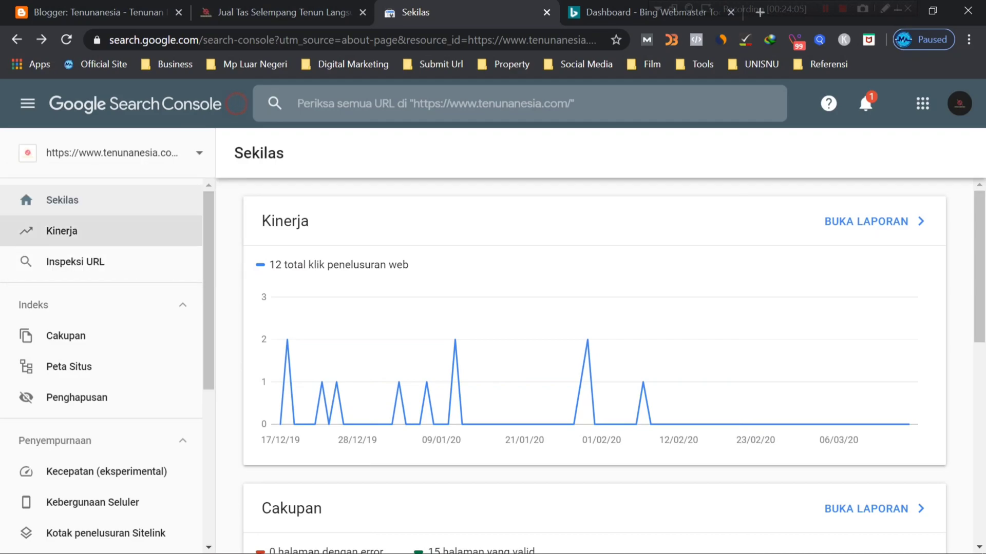
Copy the address of the published sling bag post and inspect that URL in Google Search Console
{"action": "left_click", "coordinate": [277, 12]}
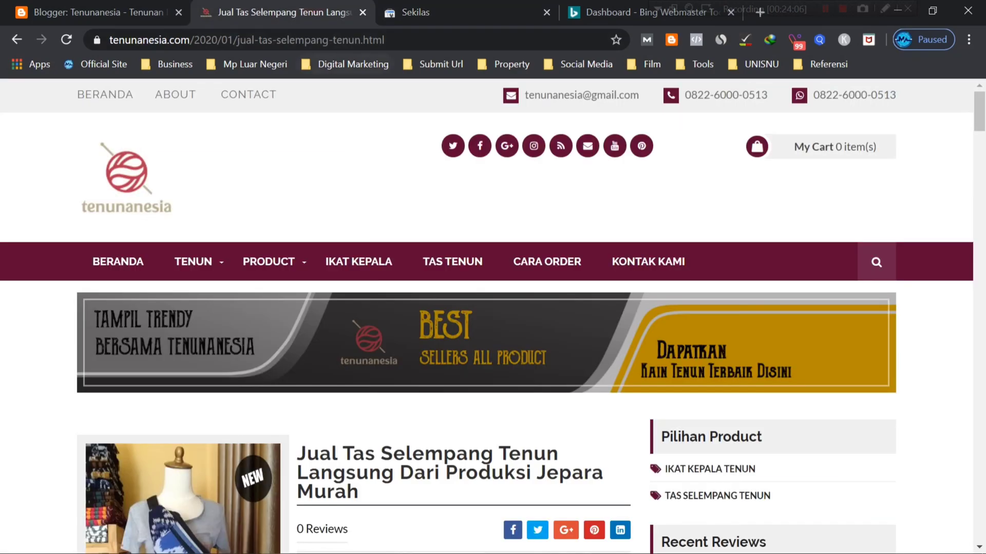
{"action": "left_click", "coordinate": [308, 40]}
{"action": "right_click", "coordinate": [307, 40]}
{"action": "left_click", "coordinate": [343, 126]}
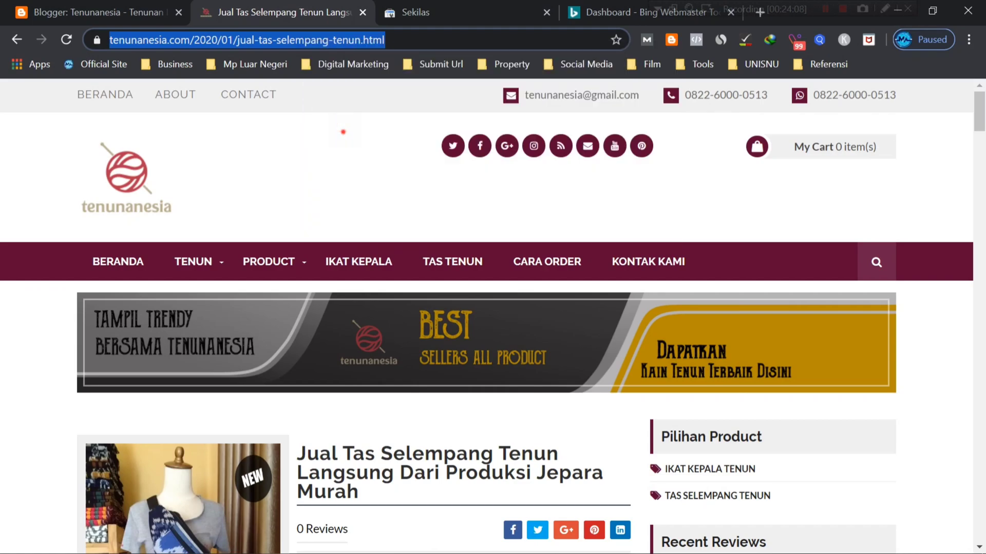
{"action": "left_click", "coordinate": [419, 12]}
{"action": "left_click", "coordinate": [325, 111]}
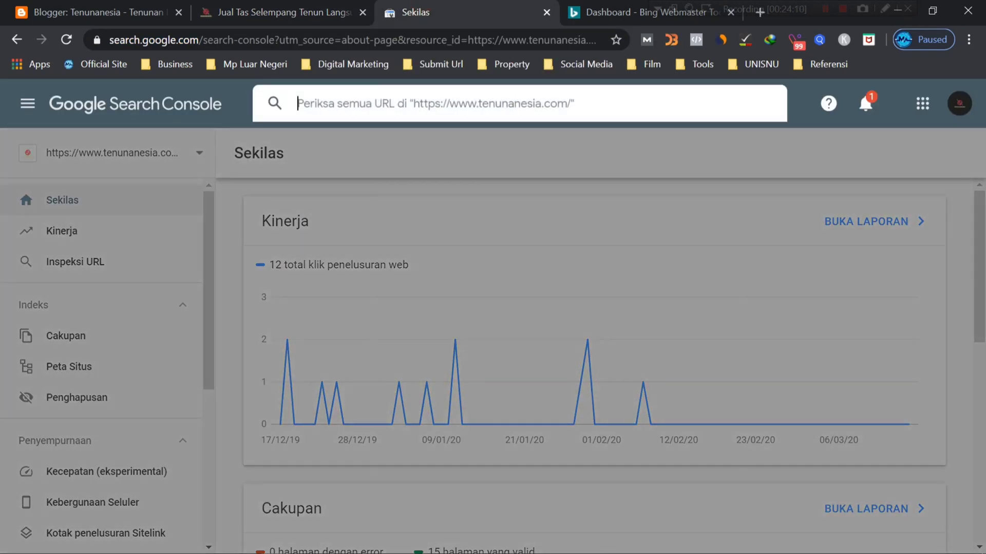
{"action": "key", "text": "ctrl+v"}
{"action": "key", "text": "Return"}
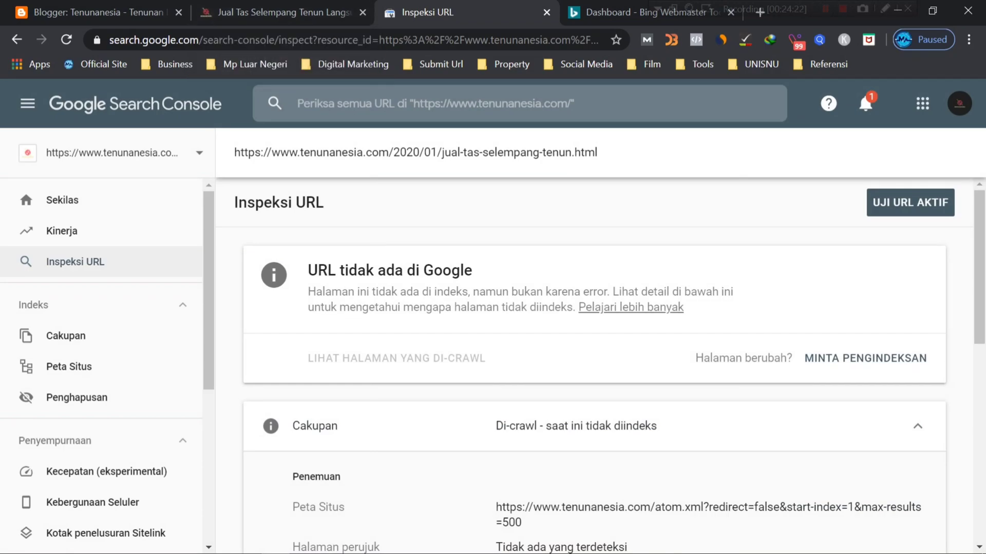
Check the index status of the sling bag post's URL and request its indexing
{"action": "left_click_drag", "start_coordinate": [310, 270], "coordinate": [521, 262]}
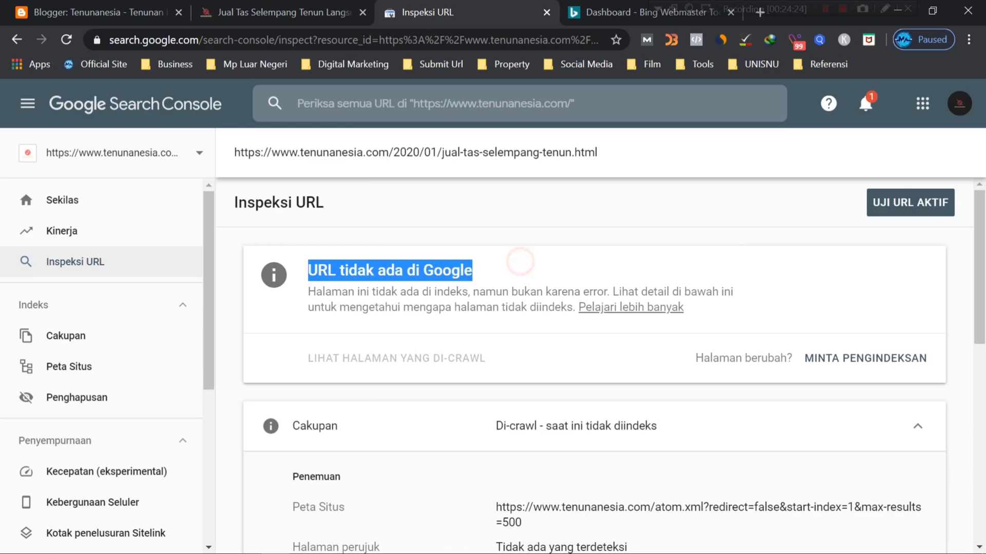
{"action": "left_click", "coordinate": [414, 226]}
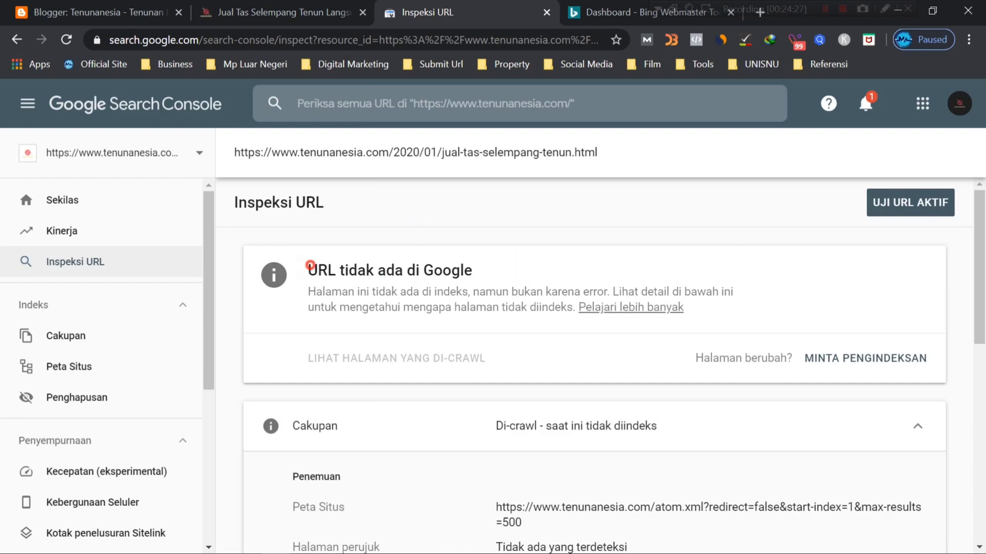
{"action": "left_click_drag", "start_coordinate": [309, 268], "coordinate": [465, 269]}
{"action": "left_click", "coordinate": [553, 253]}
{"action": "left_click", "coordinate": [865, 358]}
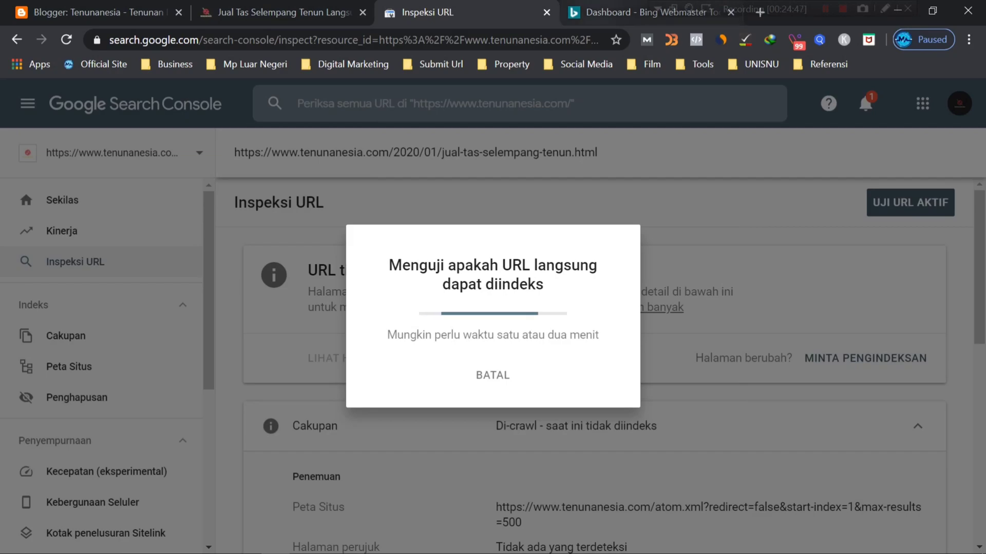
Try to open the Submit URLs page in Bing Webmaster Tools, and check the computer's Wi-Fi connection
{"action": "left_click", "coordinate": [590, 6]}
{"action": "left_click", "coordinate": [16, 215]}
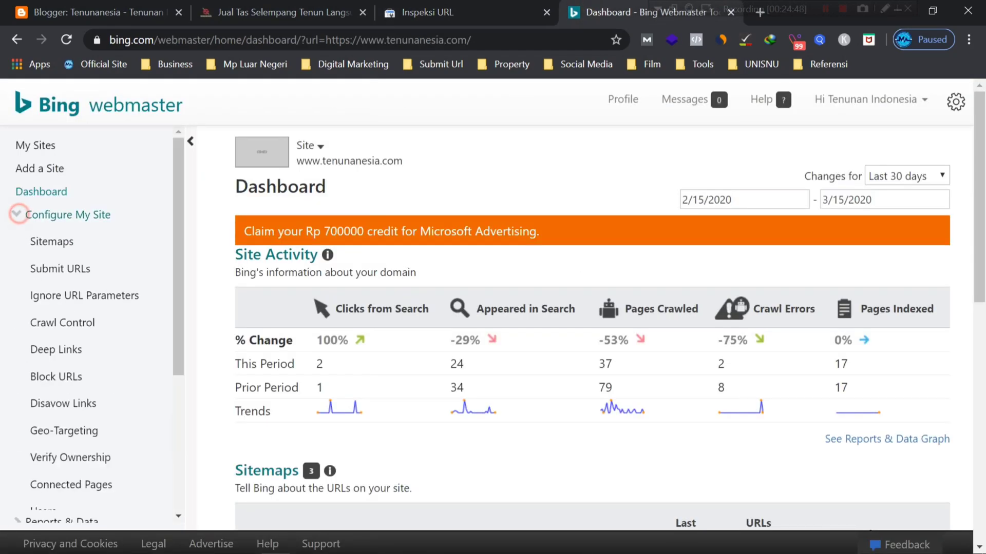
{"action": "left_click", "coordinate": [15, 214]}
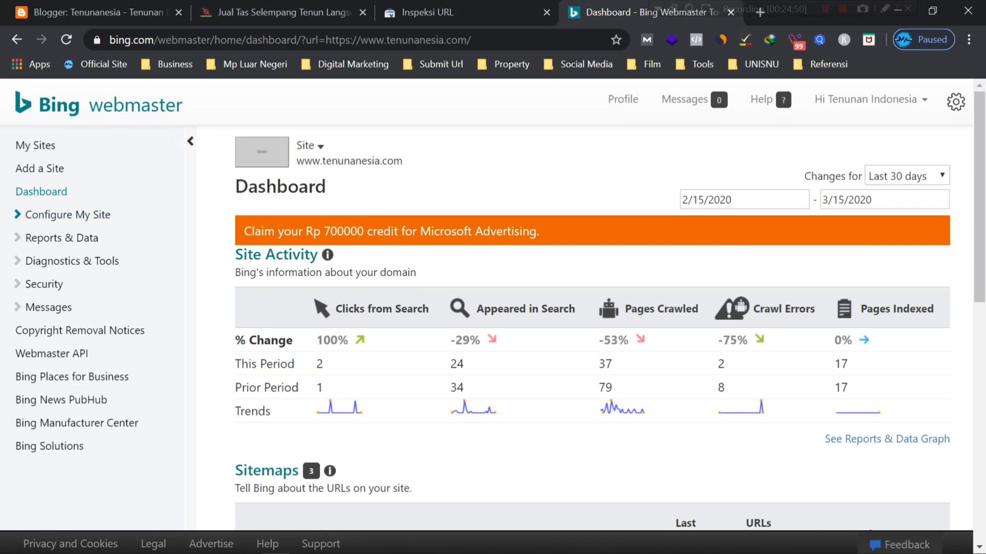
{"action": "left_click", "coordinate": [17, 215]}
{"action": "left_click", "coordinate": [61, 273]}
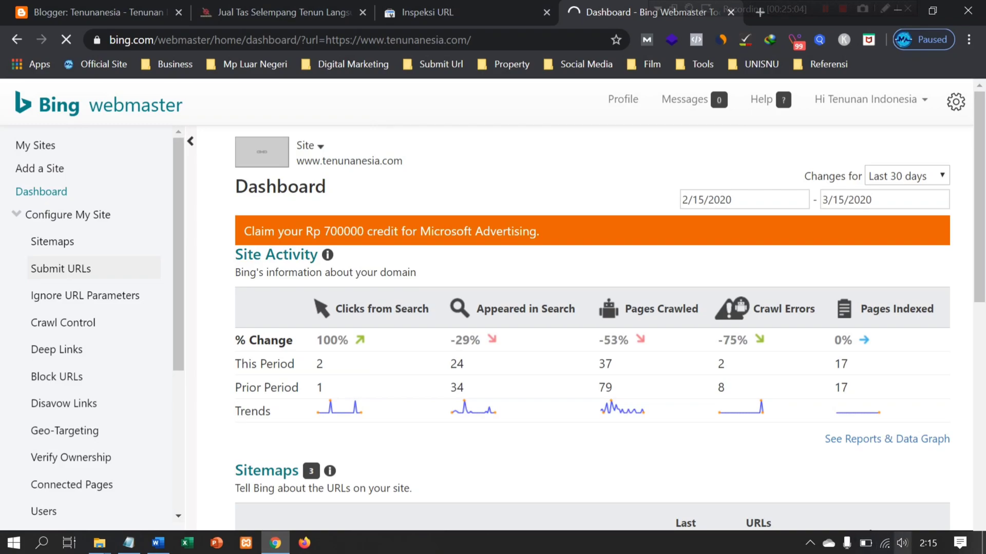
{"action": "left_click", "coordinate": [884, 543]}
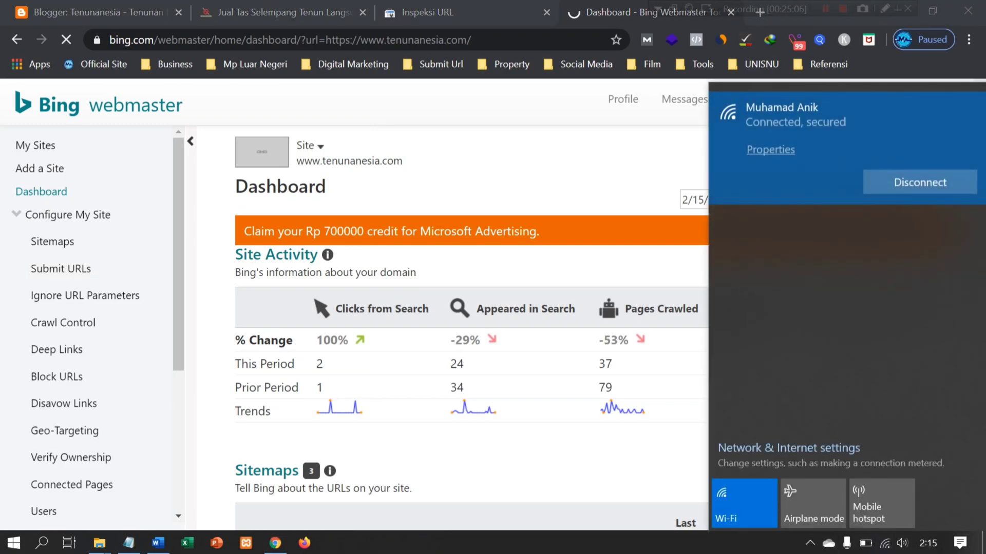
{"action": "left_click", "coordinate": [581, 545]}
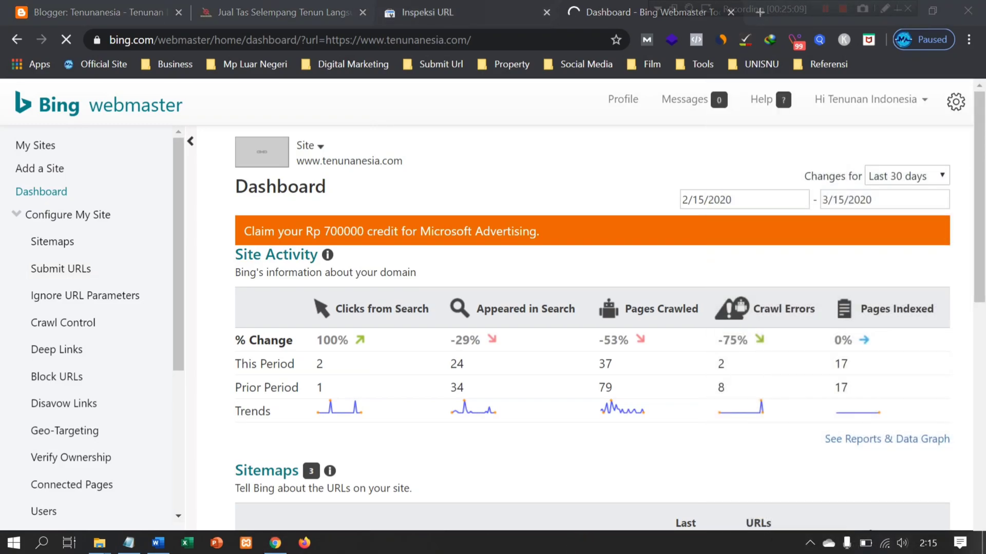
Try to reload Bing's Submit URLs page while checking the Search Console indexing test, and close the Bing tab
{"action": "left_click", "coordinate": [426, 12]}
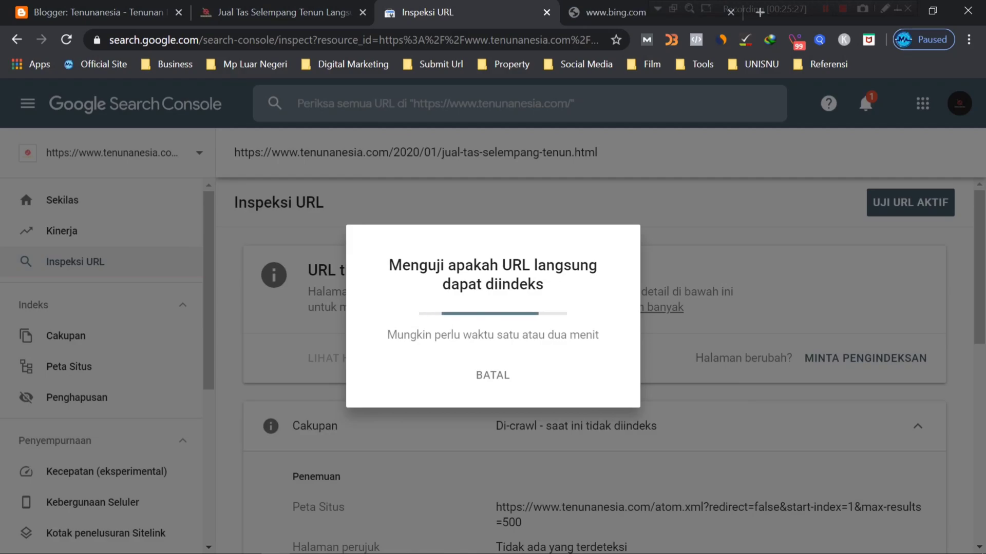
{"action": "left_click", "coordinate": [616, 12]}
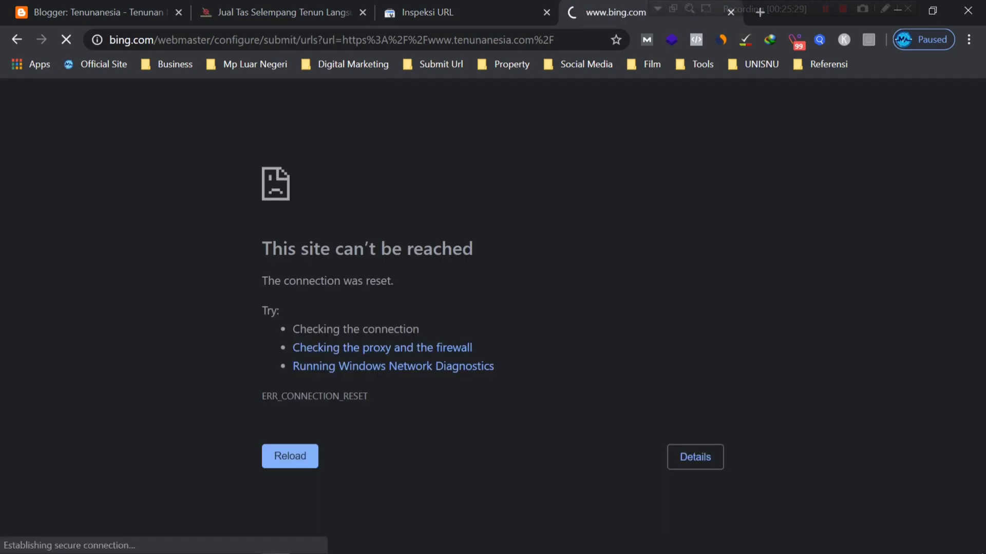
{"action": "left_click", "coordinate": [65, 40]}
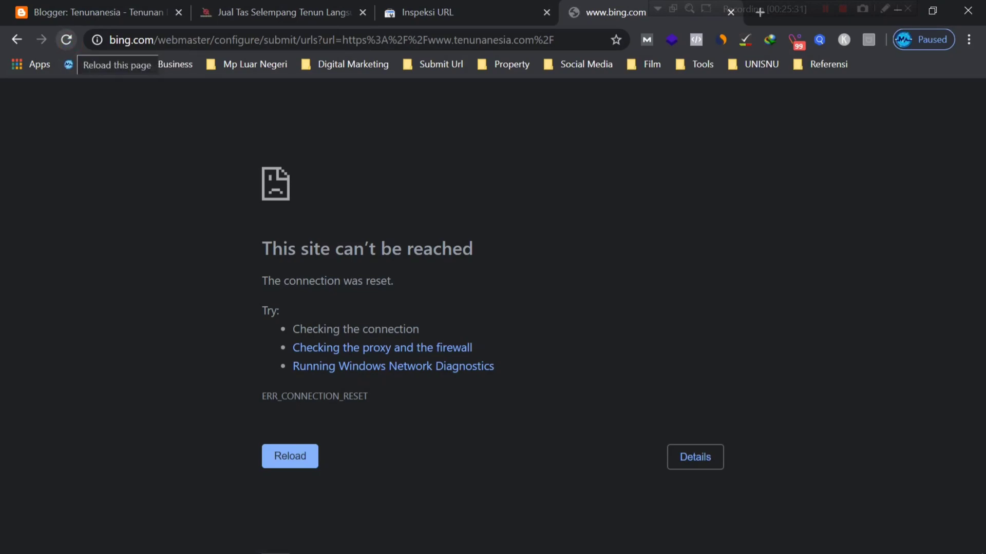
{"action": "left_click", "coordinate": [66, 40]}
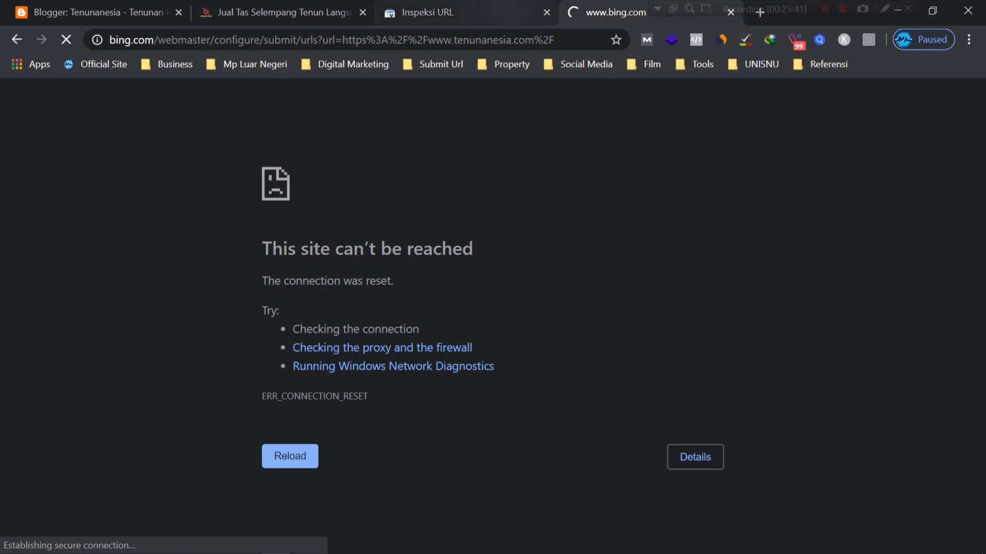
{"action": "left_click", "coordinate": [442, 12]}
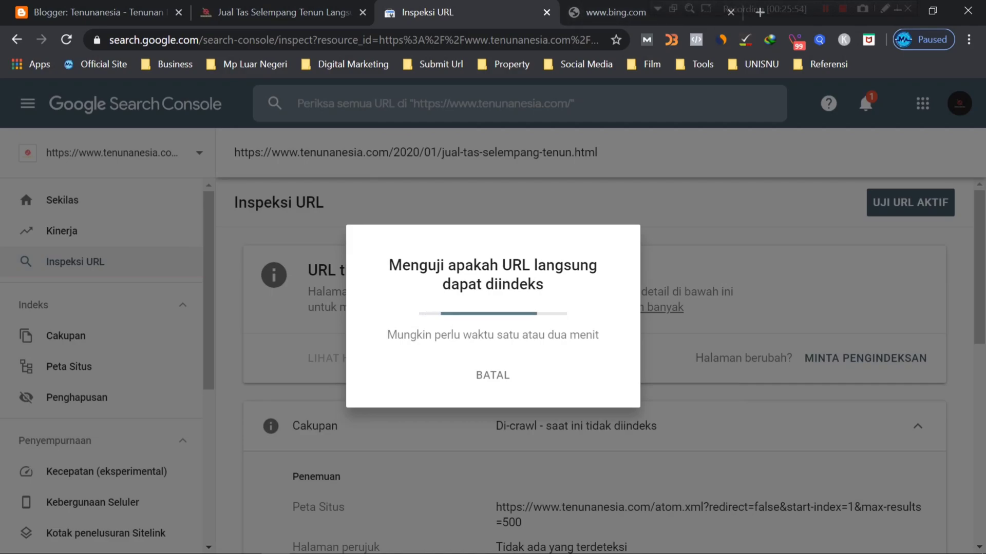
{"action": "left_click_drag", "start_coordinate": [601, 10], "coordinate": [452, 10]}
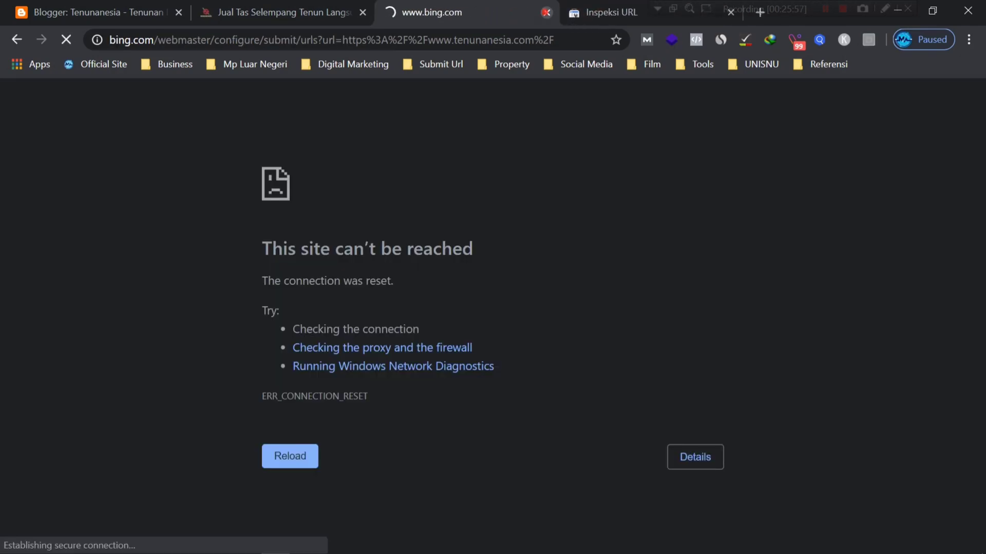
{"action": "left_click", "coordinate": [546, 12]}
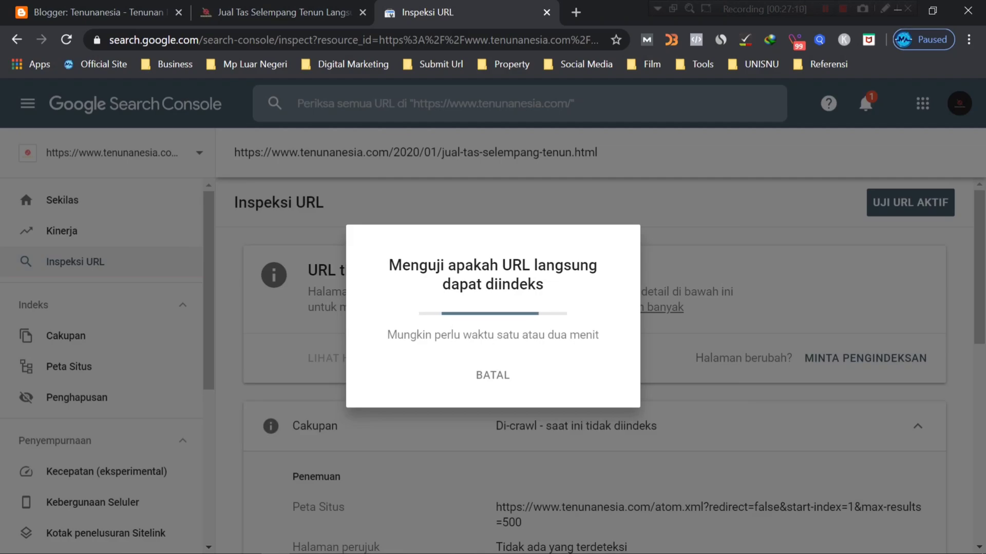
{"action": "left_click", "coordinate": [576, 12]}
{"action": "left_click", "coordinate": [586, 64]}
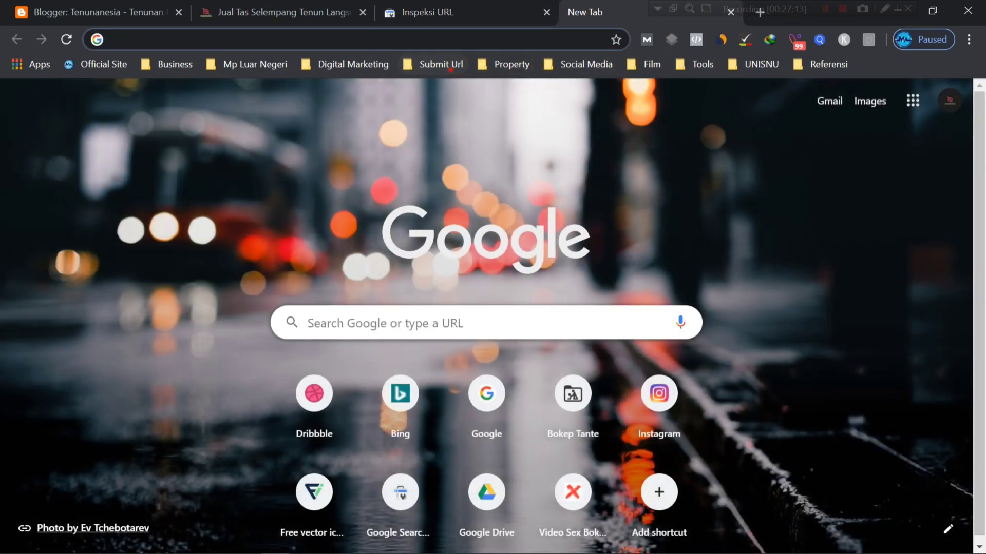
{"action": "left_click", "coordinate": [460, 64]}
{"action": "left_click", "coordinate": [455, 105]}
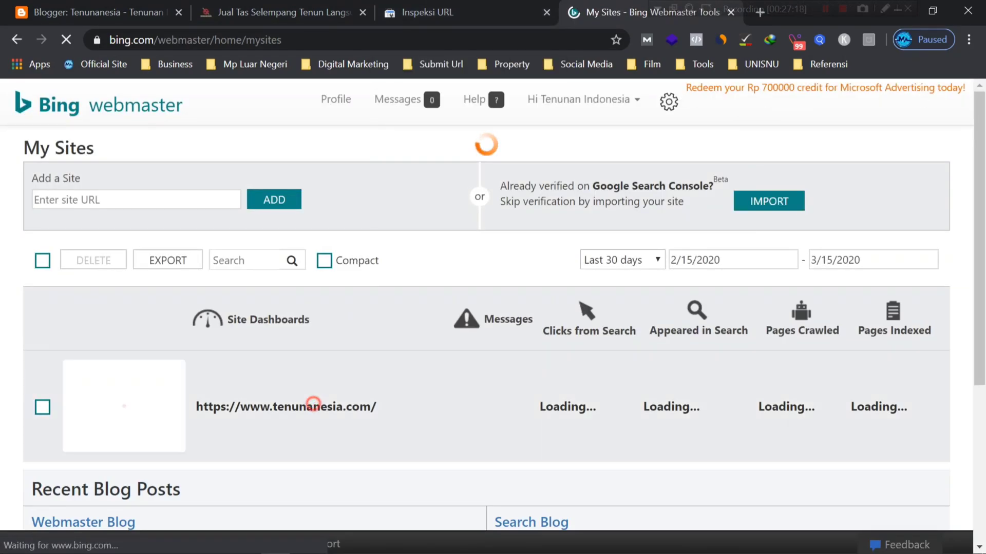
{"action": "left_click", "coordinate": [458, 2]}
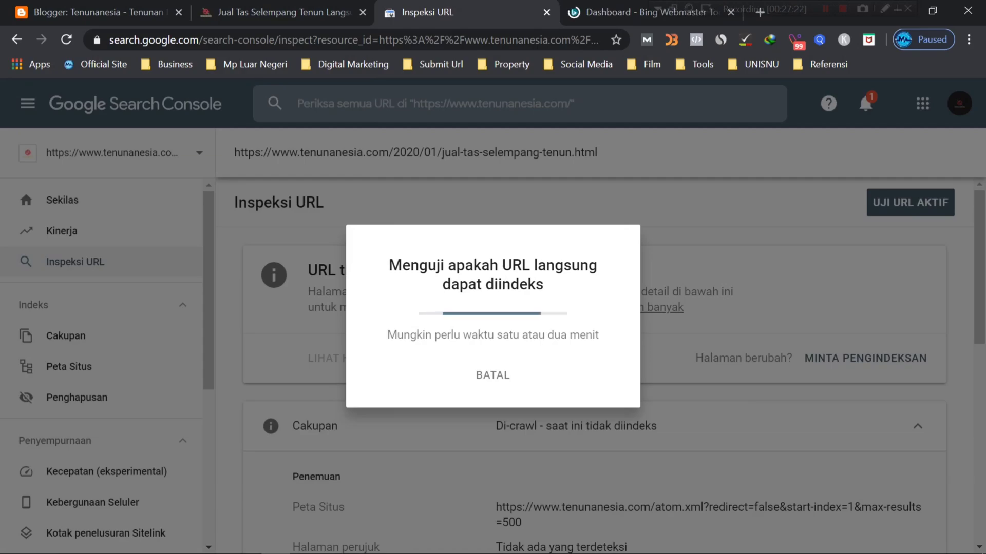
{"action": "left_click", "coordinate": [599, 5]}
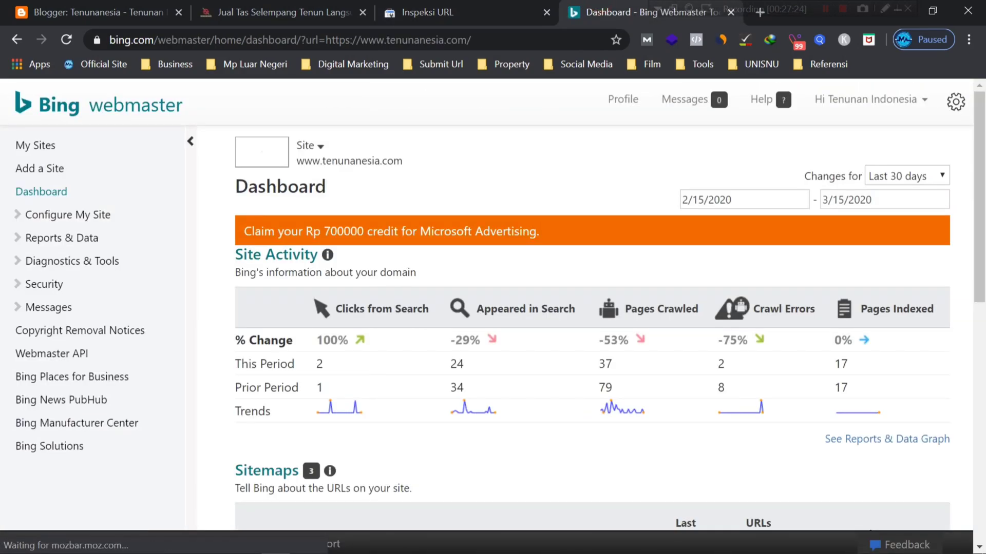
{"action": "left_click", "coordinate": [15, 215]}
{"action": "left_click", "coordinate": [49, 268]}
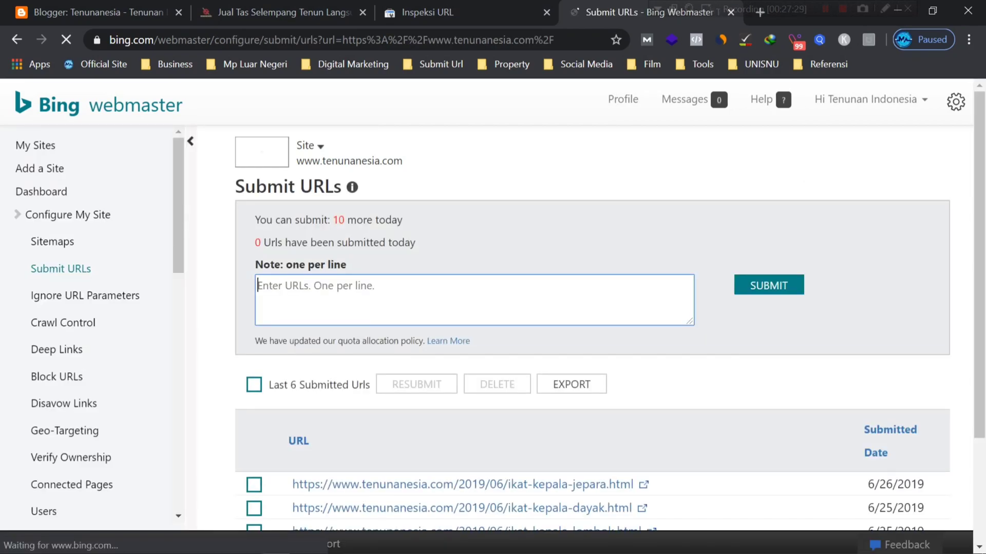
{"action": "type", "text": "https://www.tenunanesia.com/2020/01/jual-tas-selempang-tenun.html"}
{"action": "left_click", "coordinate": [748, 286]}
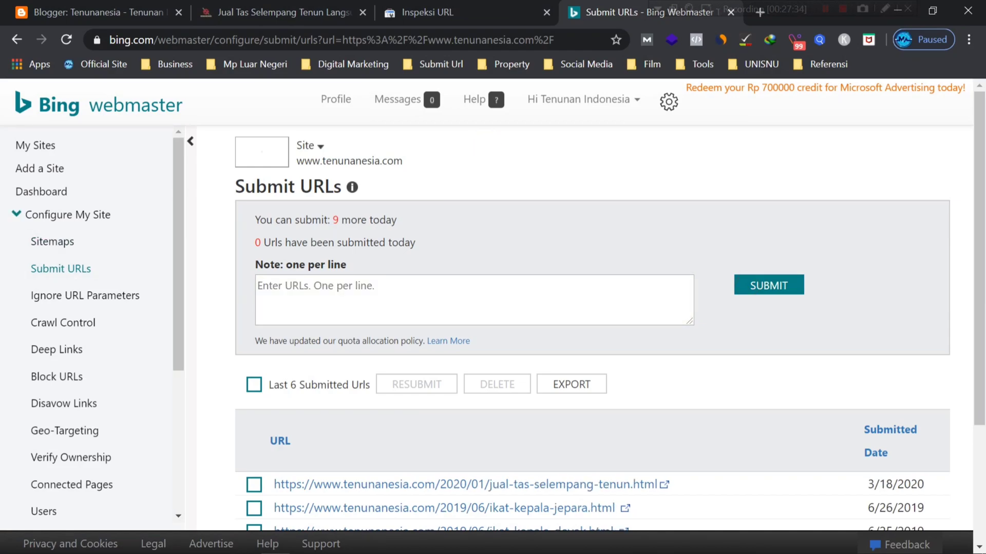
{"action": "left_click", "coordinate": [16, 215]}
{"action": "left_click", "coordinate": [17, 261]}
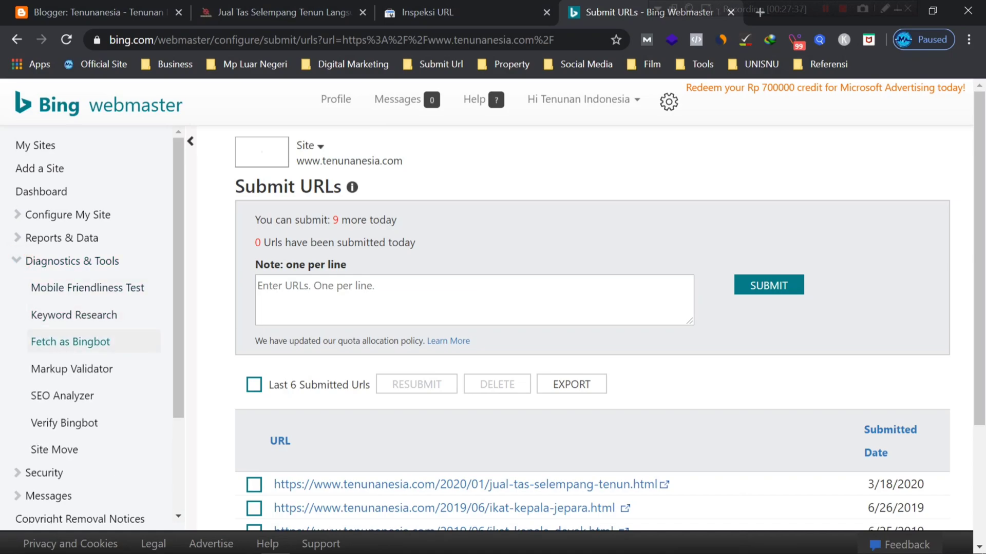
{"action": "left_click", "coordinate": [82, 343]}
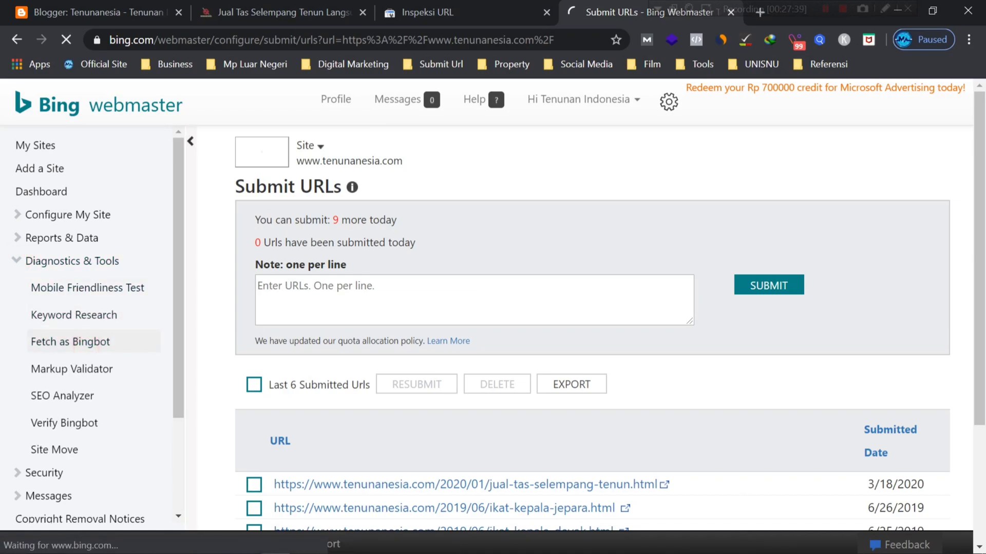
{"action": "left_click", "coordinate": [460, 238]}
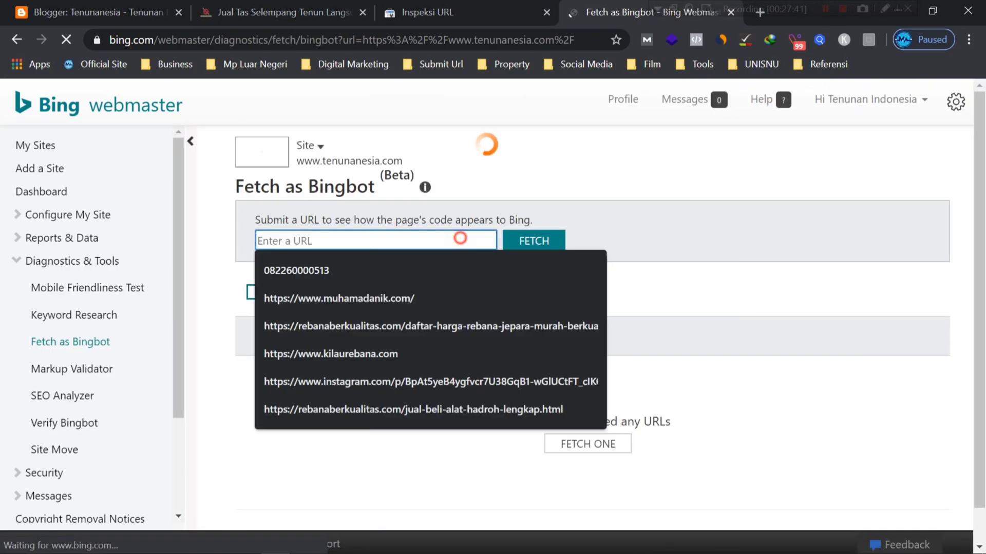
{"action": "type", "text": "https://www.tenunanesia.com/2020/01/jual-tas-selempang-tenun.html"}
{"action": "key", "text": "Return"}
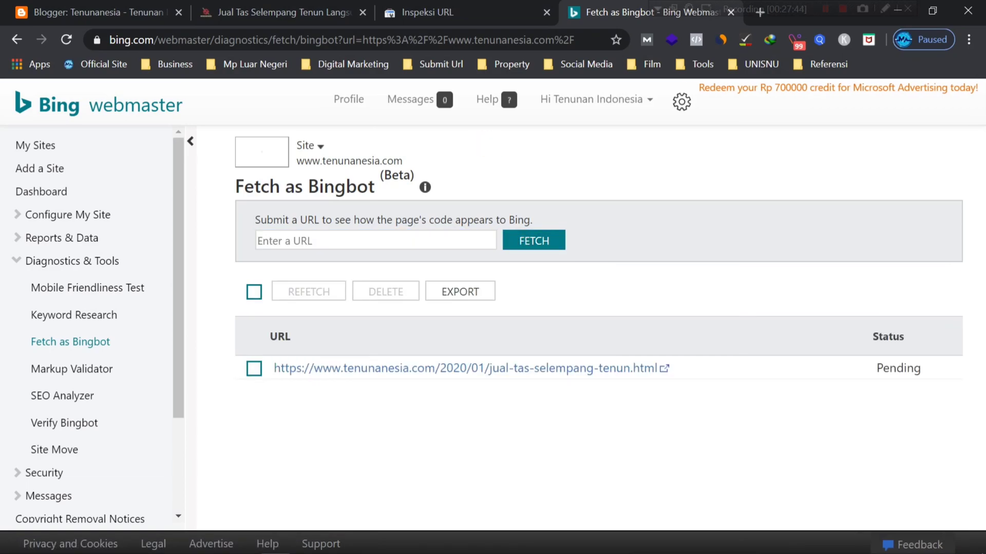
Open the Bingbot fetch result of the sling bag post and examine its response headers and page code
{"action": "double_click", "coordinate": [880, 368]}
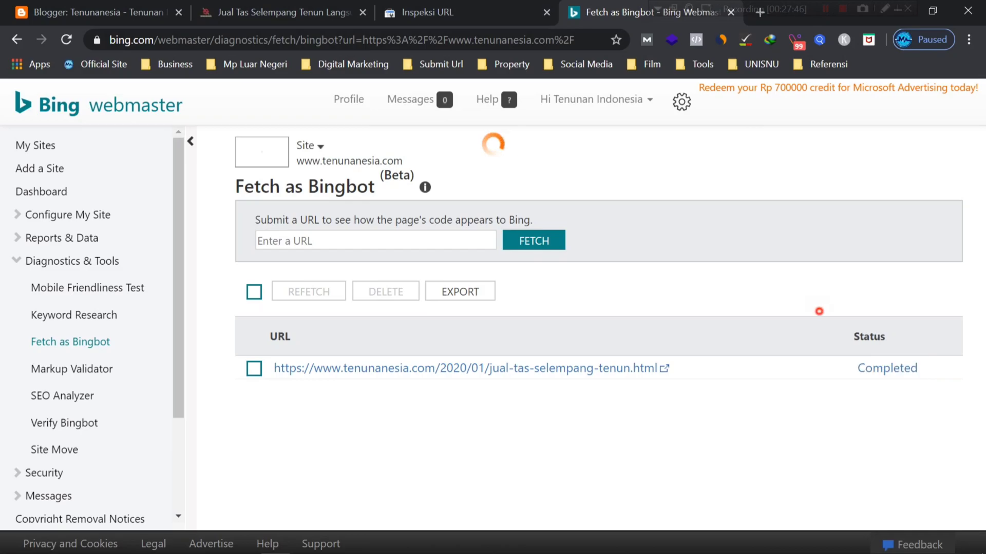
{"action": "left_click", "coordinate": [887, 368]}
{"action": "scroll", "coordinate": [592, 328], "scroll_direction": "down", "scroll_amount": 10}
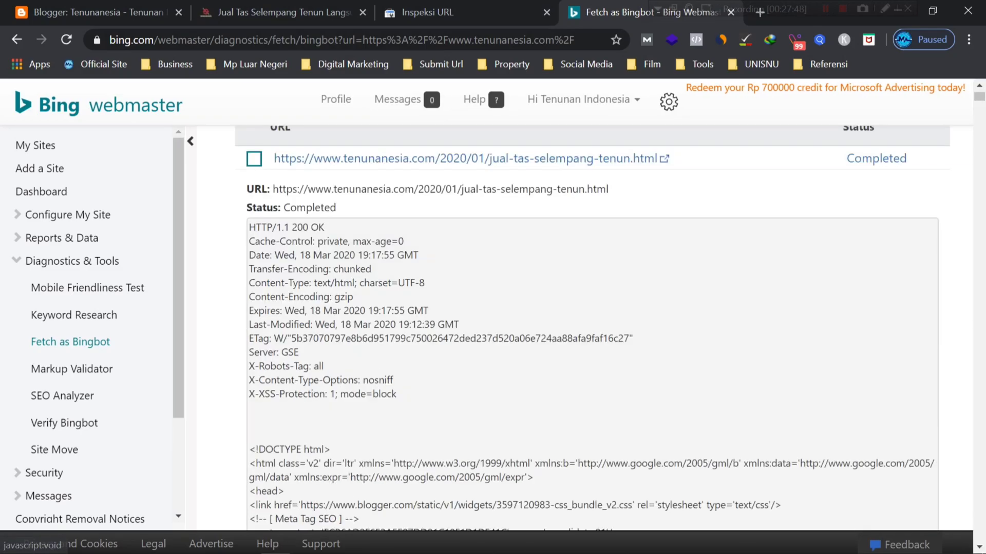
{"action": "scroll", "coordinate": [593, 328], "scroll_direction": "down", "scroll_amount": 20}
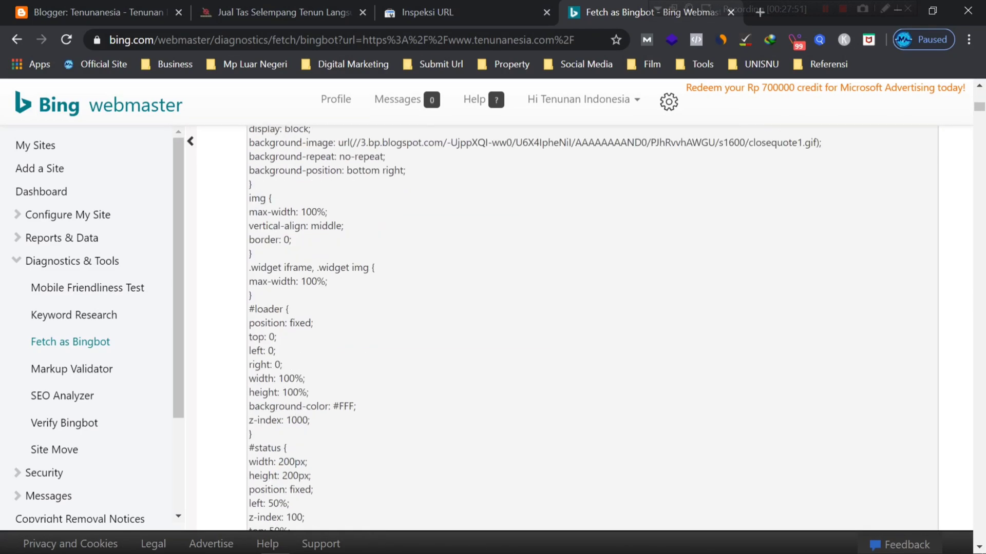
Finish reviewing the Bingbot fetch result and close the Bing Webmaster Tools page
{"action": "scroll", "coordinate": [592, 328], "scroll_direction": "up", "scroll_amount": 20}
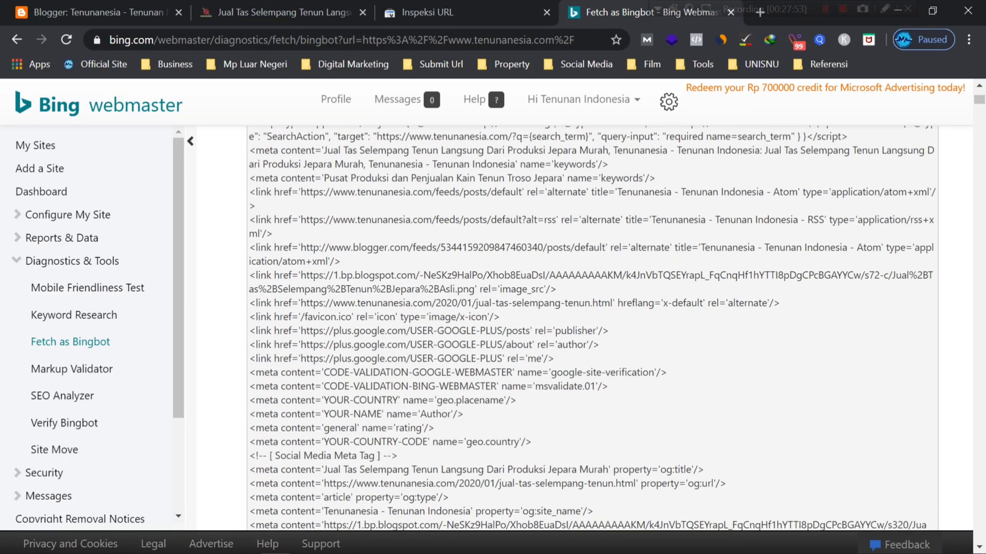
{"action": "scroll", "coordinate": [593, 329], "scroll_direction": "up", "scroll_amount": 15}
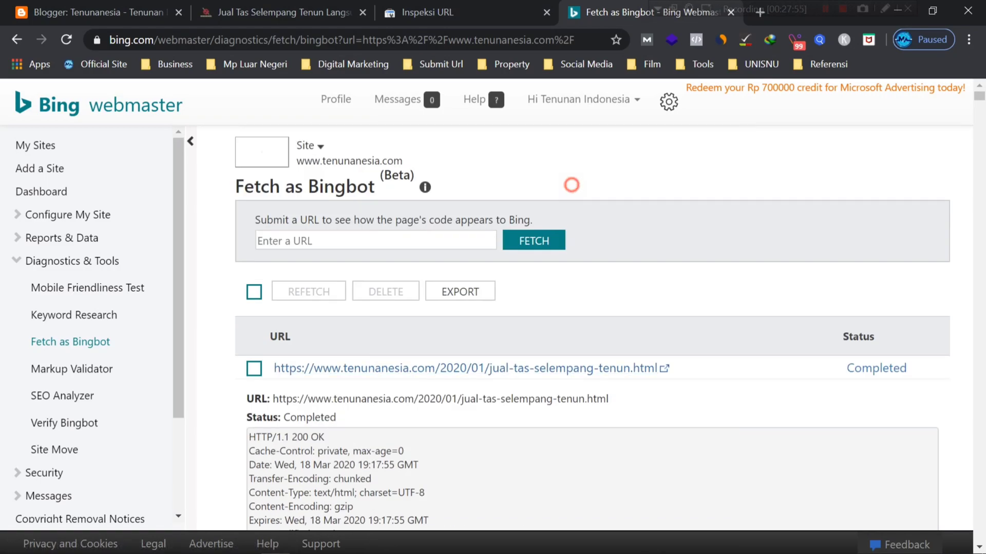
{"action": "mouse_move", "coordinate": [425, 187]}
{"action": "left_click_drag", "start_coordinate": [457, 12], "coordinate": [596, 12]}
{"action": "left_click", "coordinate": [515, 10]}
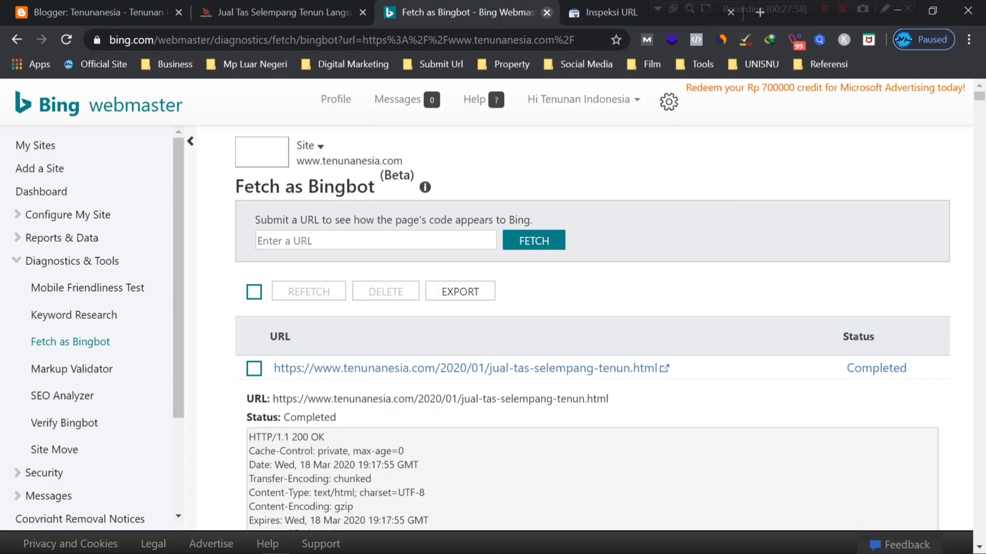
{"action": "left_click", "coordinate": [546, 13]}
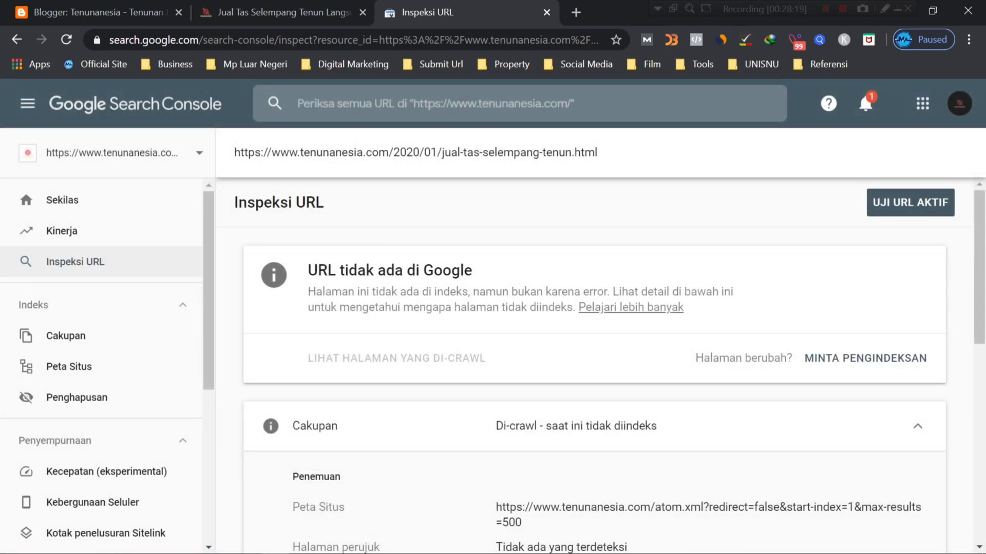
Request indexing of the inspected sling bag post in Google Search Console and dismiss the confirmation
{"action": "left_click_drag", "start_coordinate": [307, 268], "coordinate": [467, 267]}
{"action": "left_click", "coordinate": [548, 260]}
{"action": "left_click", "coordinate": [823, 358]}
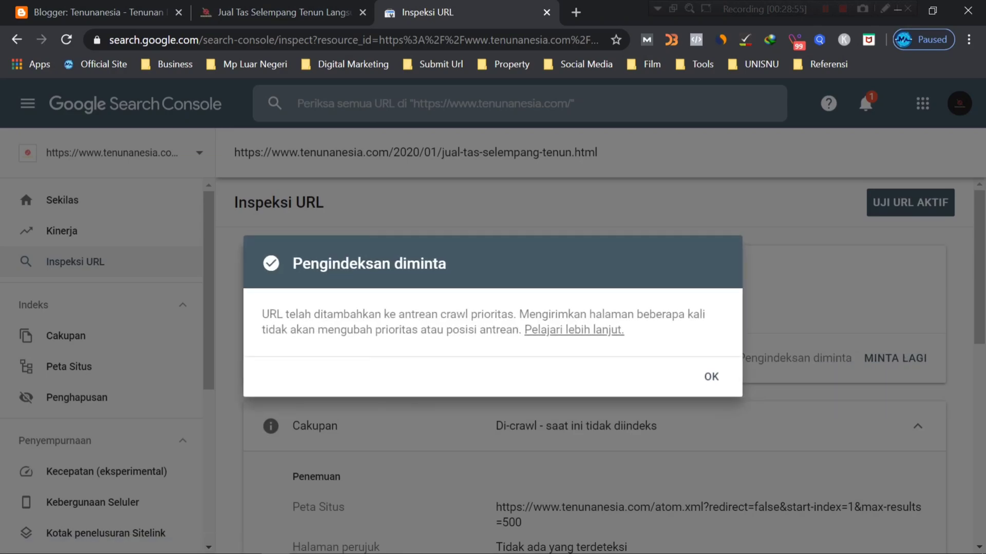
{"action": "left_click", "coordinate": [711, 376]}
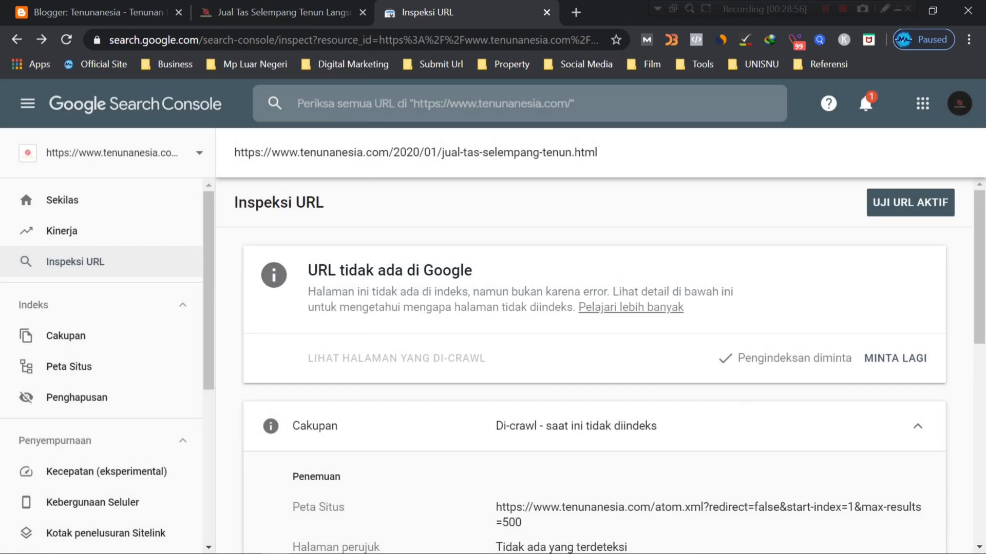
{"action": "scroll", "coordinate": [711, 377], "scroll_direction": "down", "scroll_amount": 5}
{"action": "scroll", "coordinate": [711, 377], "scroll_direction": "up", "scroll_amount": 5}
{"action": "scroll", "coordinate": [596, 359], "scroll_direction": "down", "scroll_amount": 7}
{"action": "scroll", "coordinate": [596, 359], "scroll_direction": "up", "scroll_amount": 7}
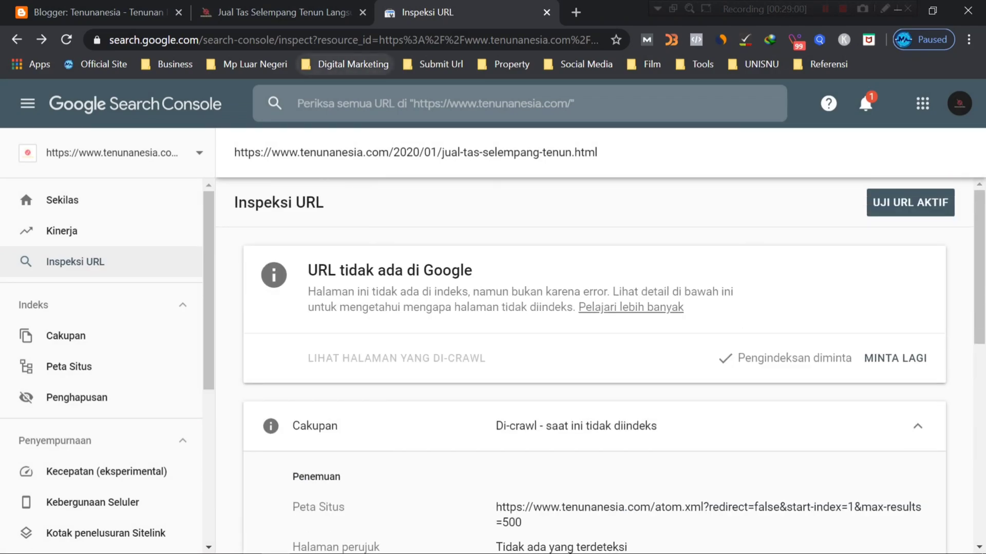
{"action": "left_click", "coordinate": [380, 42]}
{"action": "type", "text": "google.co.id"}
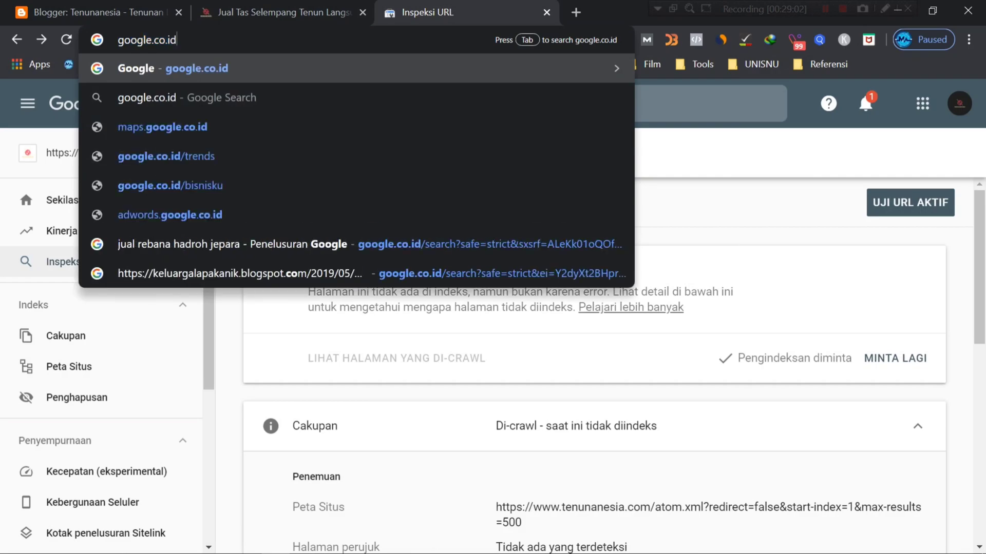
{"action": "key", "text": "Return"}
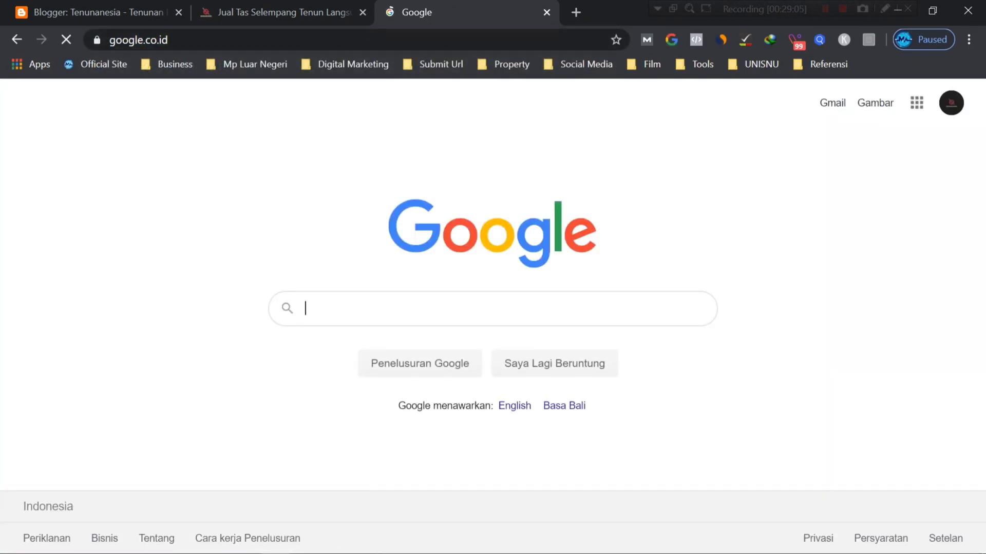
{"action": "left_click", "coordinate": [427, 313]}
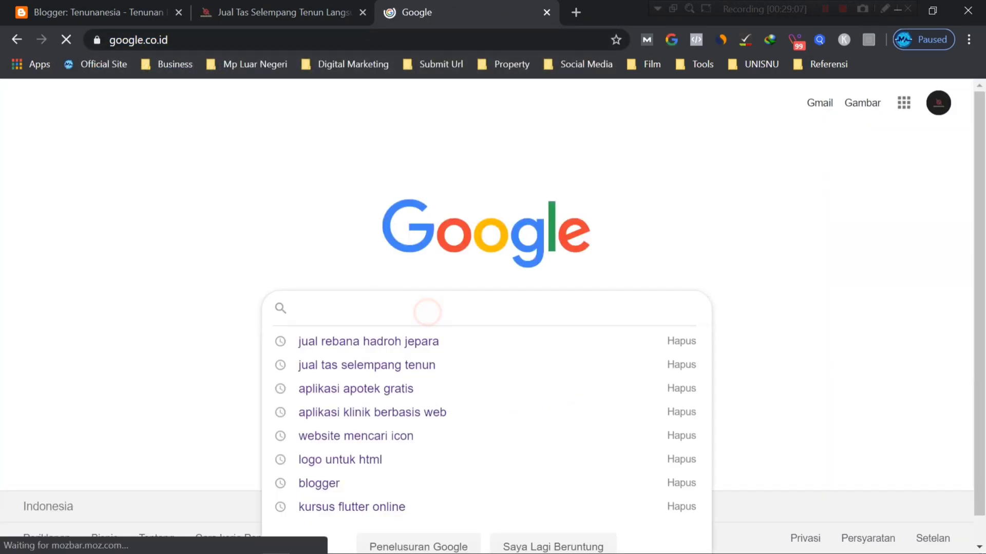
{"action": "type", "text": "site"}
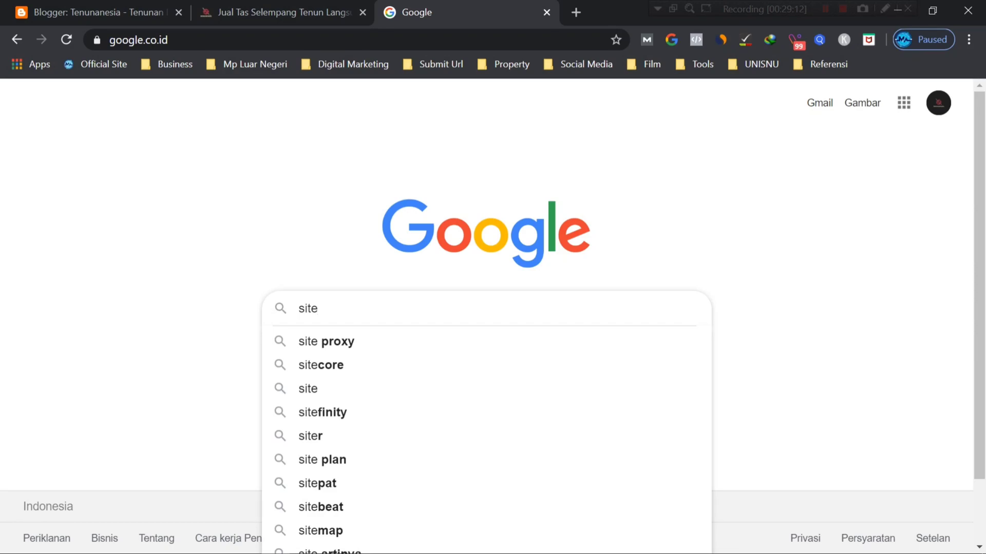
{"action": "type", "text": ":"}
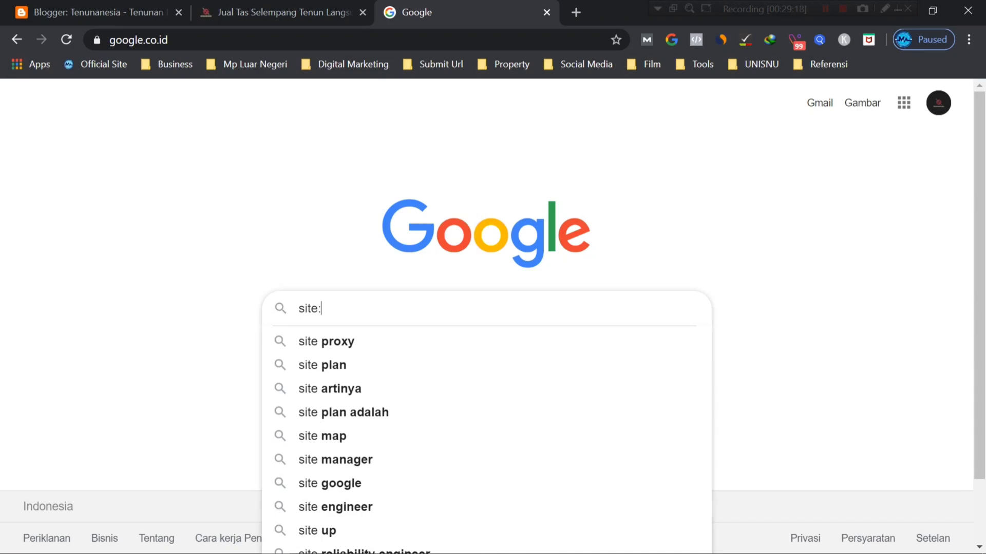
{"action": "type", "text": "https://www.tenunanesia.com/2020/01/jual-tas-selempang-tenun.html"}
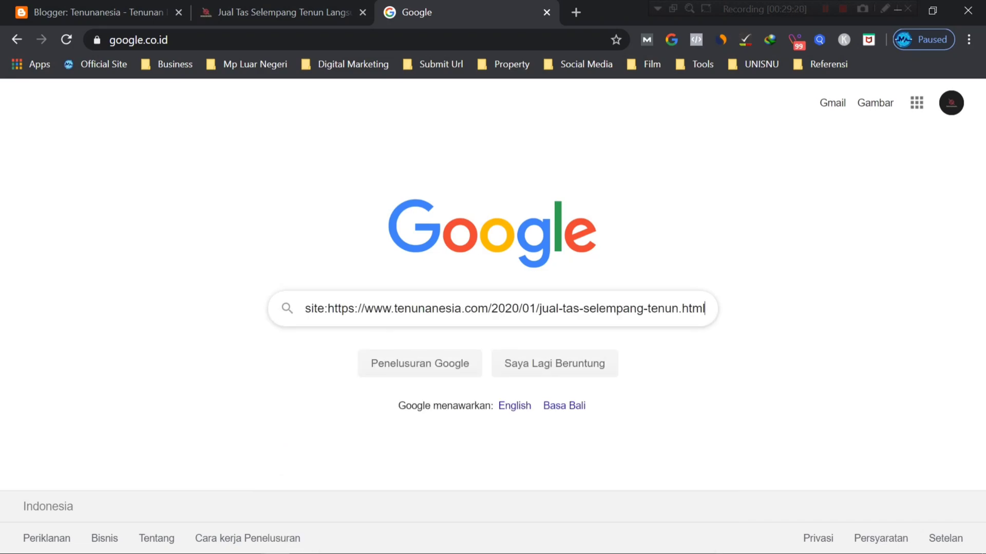
{"action": "key", "text": "Return"}
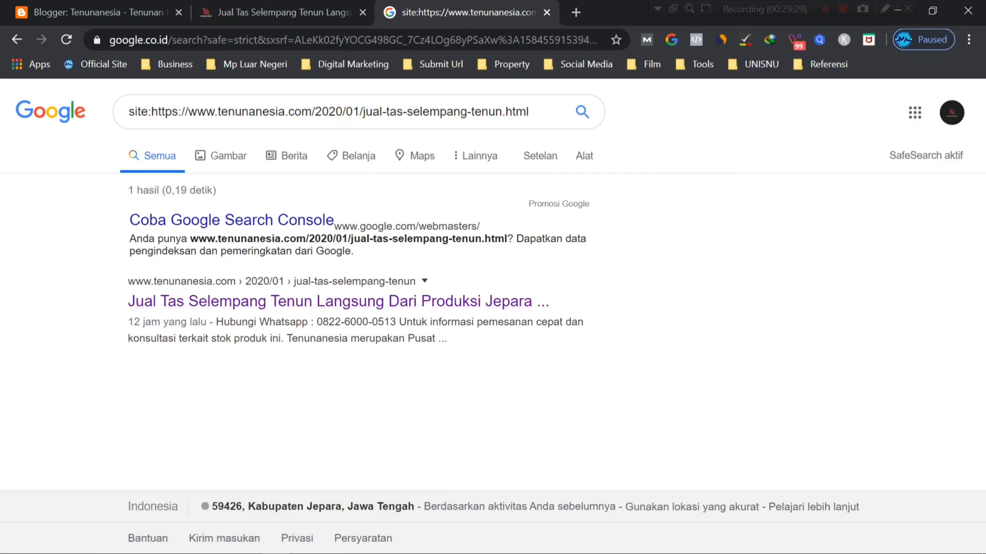
{"action": "left_click_drag", "start_coordinate": [126, 322], "coordinate": [181, 322]}
{"action": "left_click", "coordinate": [189, 322]}
{"action": "left_click_drag", "start_coordinate": [128, 322], "coordinate": [168, 322]}
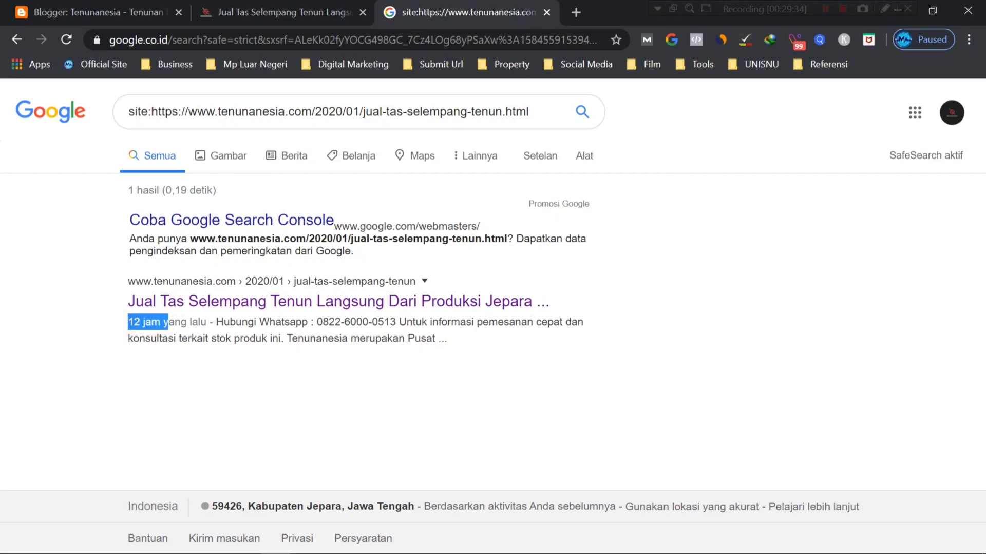
{"action": "left_click", "coordinate": [175, 362]}
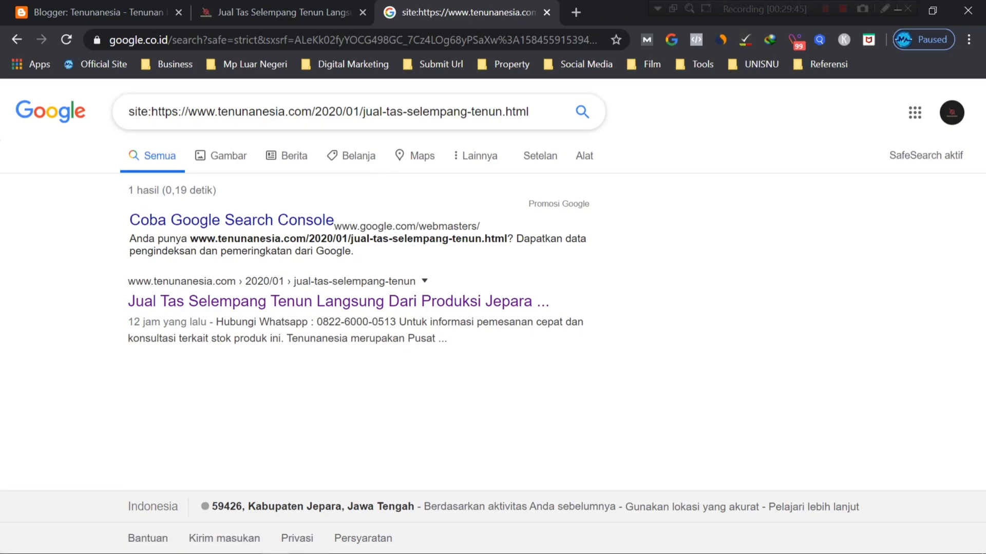
{"action": "triple_click", "coordinate": [172, 114]}
{"action": "type", "text": "https://www.tenunanesia.com/2020/01/jual-tas-selempang-tenun.html"}
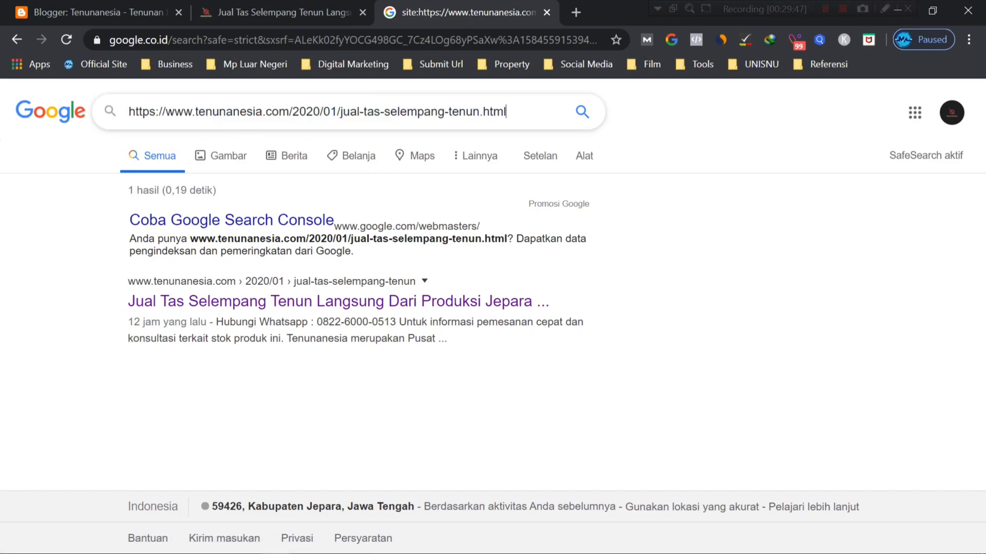
{"action": "key", "text": "Return"}
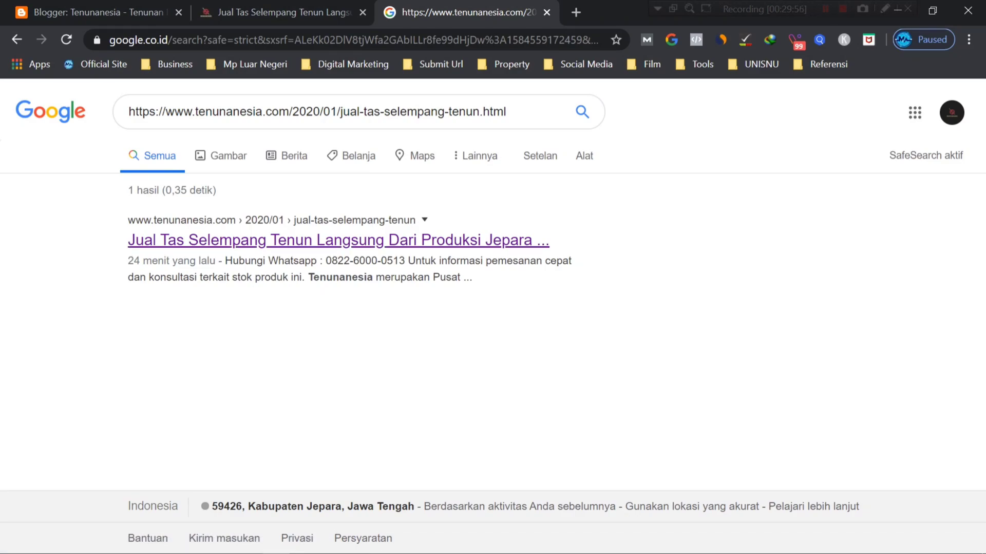
{"action": "left_click_drag", "start_coordinate": [227, 260], "coordinate": [469, 278]}
{"action": "left_click", "coordinate": [451, 304]}
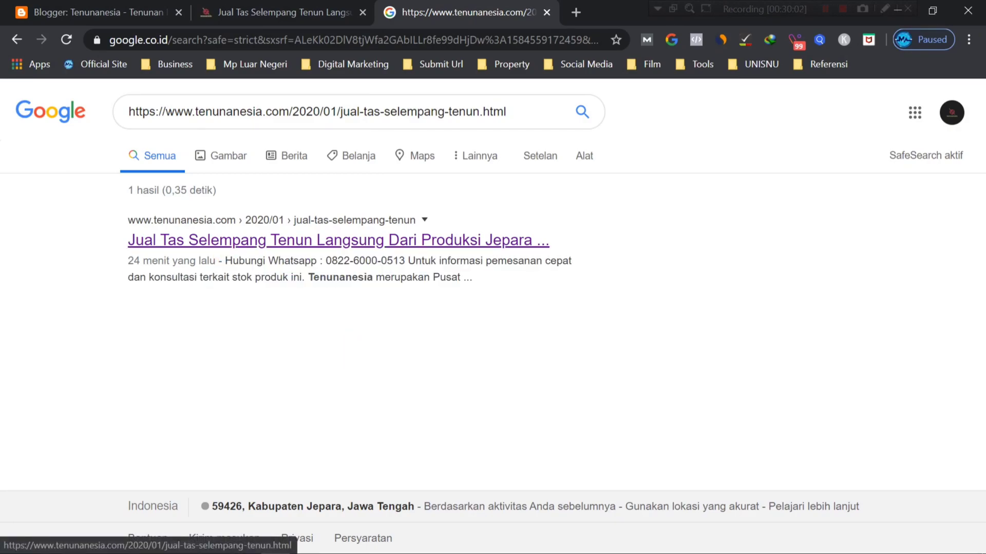
Open the sling bag post from the search result and examine its title, description and content alongside the copy already open
{"action": "left_click", "coordinate": [374, 242]}
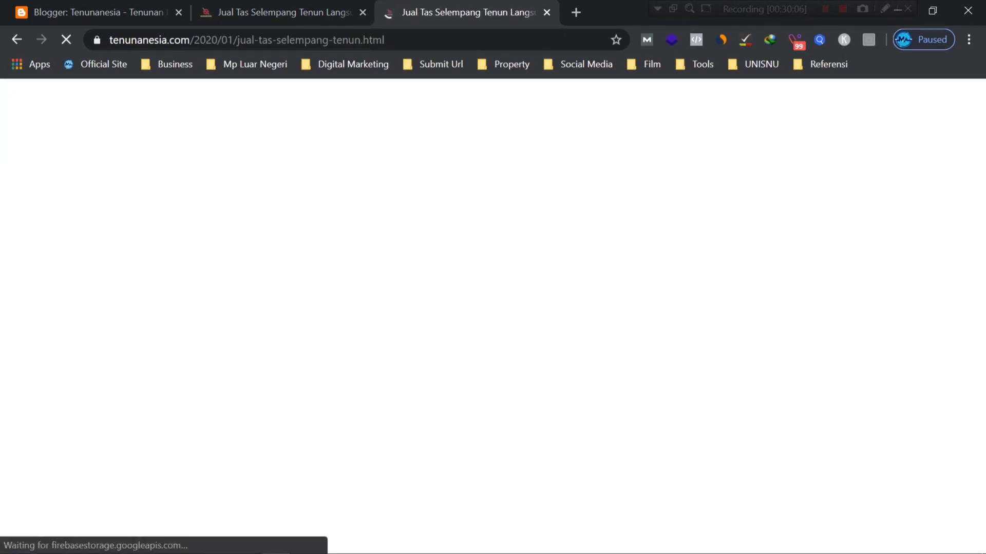
{"action": "left_click", "coordinate": [98, 12]}
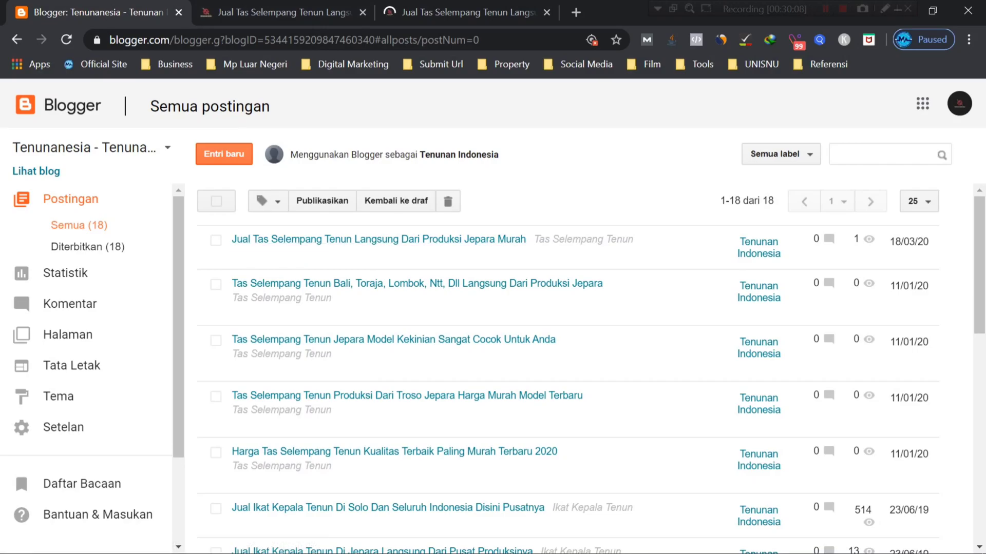
{"action": "left_click", "coordinate": [277, 12]}
{"action": "scroll", "coordinate": [493, 308], "scroll_direction": "down", "scroll_amount": 7}
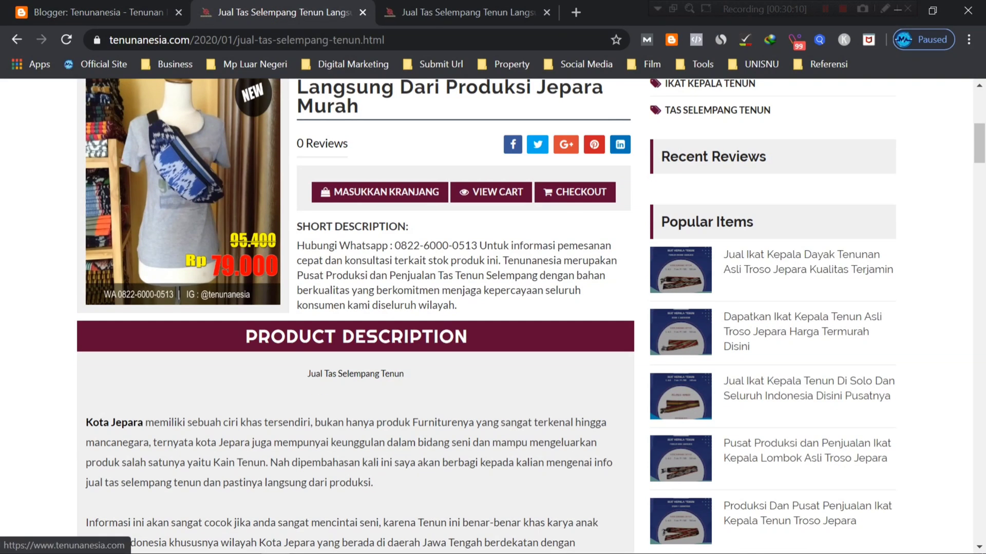
{"action": "scroll", "coordinate": [355, 308], "scroll_direction": "down", "scroll_amount": 15}
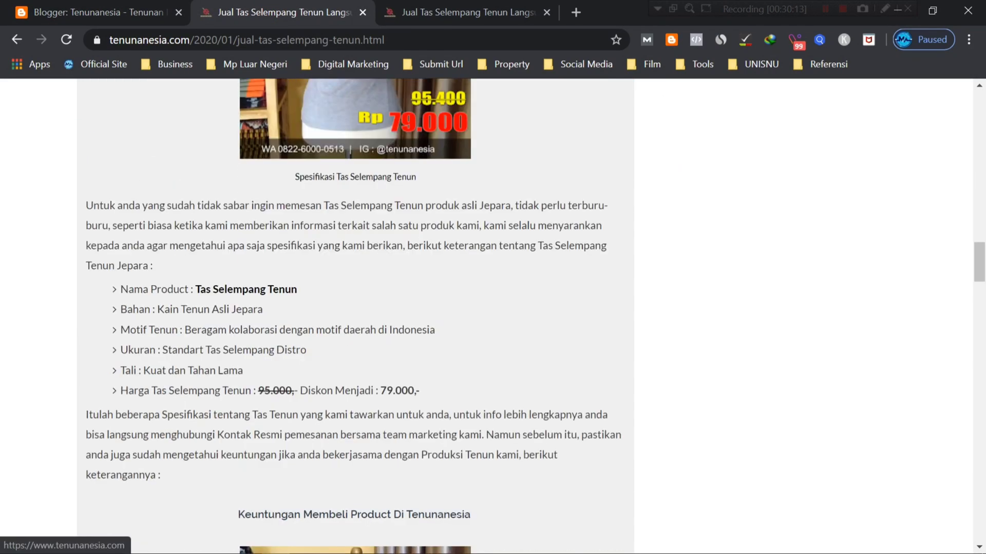
{"action": "left_click", "coordinate": [468, 12]}
{"action": "scroll", "coordinate": [493, 308], "scroll_direction": "down", "scroll_amount": 5}
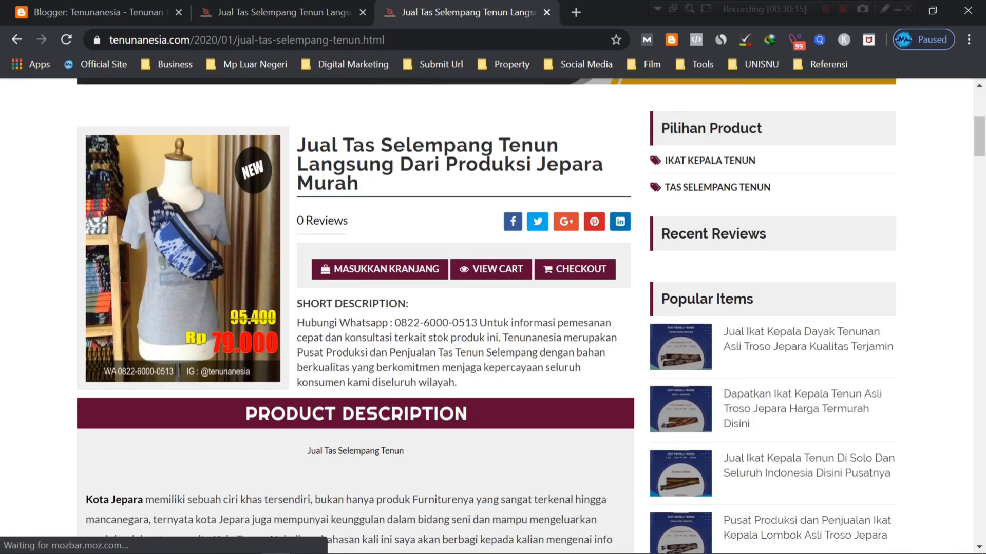
{"action": "scroll", "coordinate": [355, 308], "scroll_direction": "down", "scroll_amount": 12}
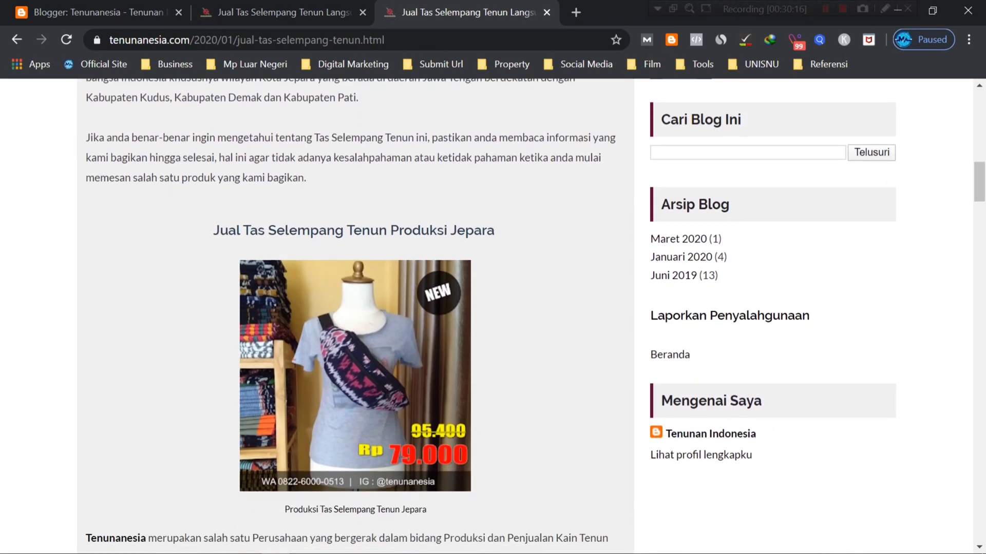
{"action": "scroll", "coordinate": [492, 308], "scroll_direction": "down", "scroll_amount": 8}
{"action": "scroll", "coordinate": [493, 308], "scroll_direction": "up", "scroll_amount": 20}
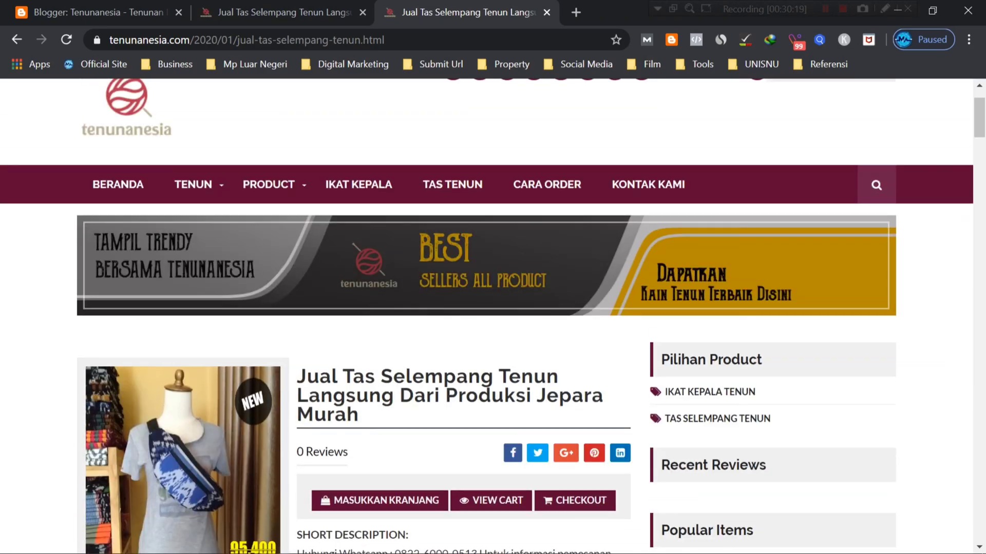
{"action": "scroll", "coordinate": [356, 192], "scroll_direction": "down", "scroll_amount": 6}
{"action": "scroll", "coordinate": [357, 191], "scroll_direction": "up", "scroll_amount": 1}
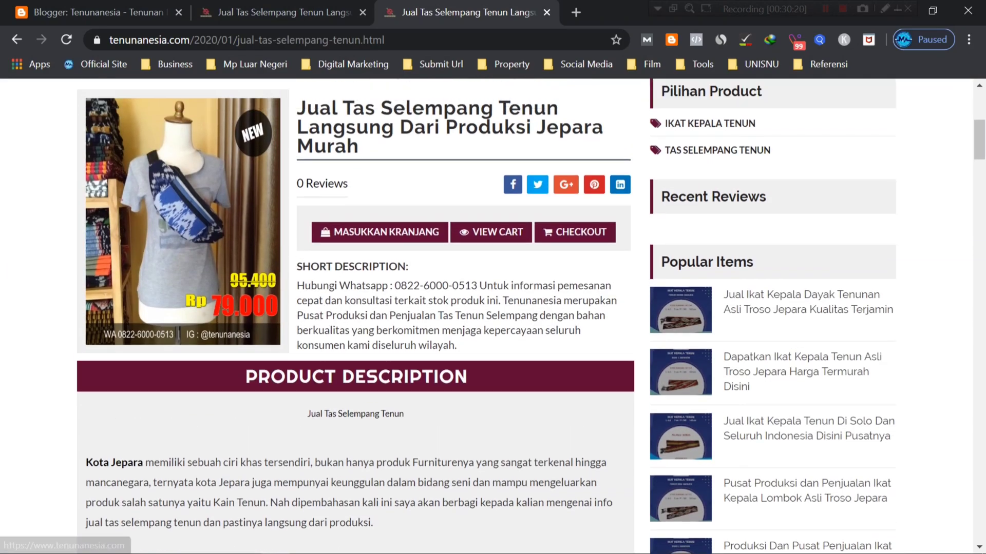
{"action": "scroll", "coordinate": [493, 316], "scroll_direction": "up", "scroll_amount": 4}
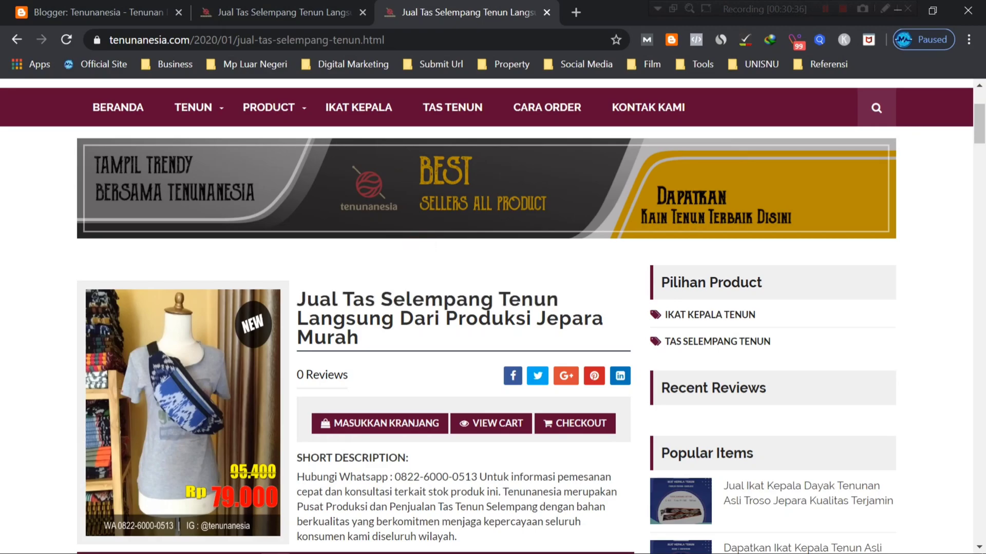
Open an incognito browser window and load google.co.id in it
{"action": "left_click", "coordinate": [968, 40]}
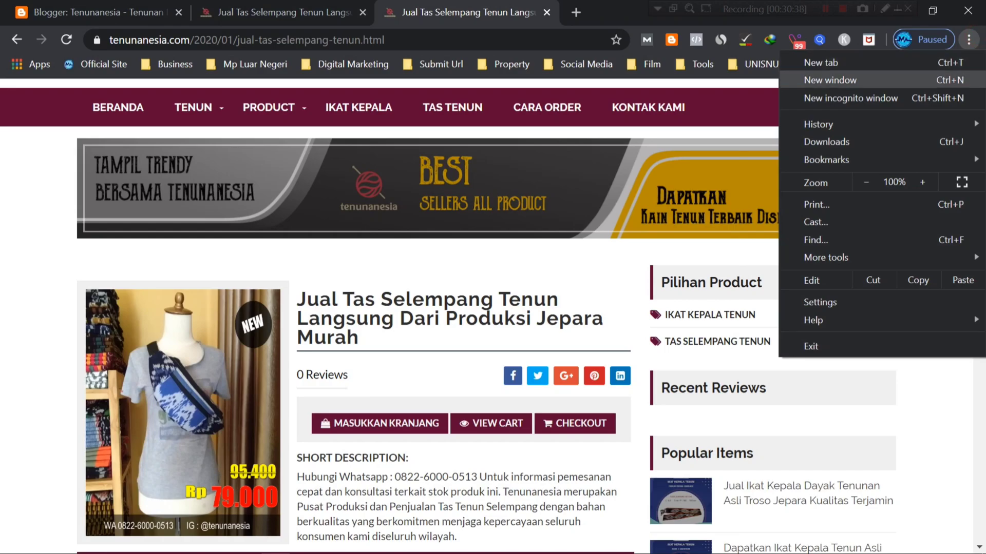
{"action": "left_click", "coordinate": [851, 97]}
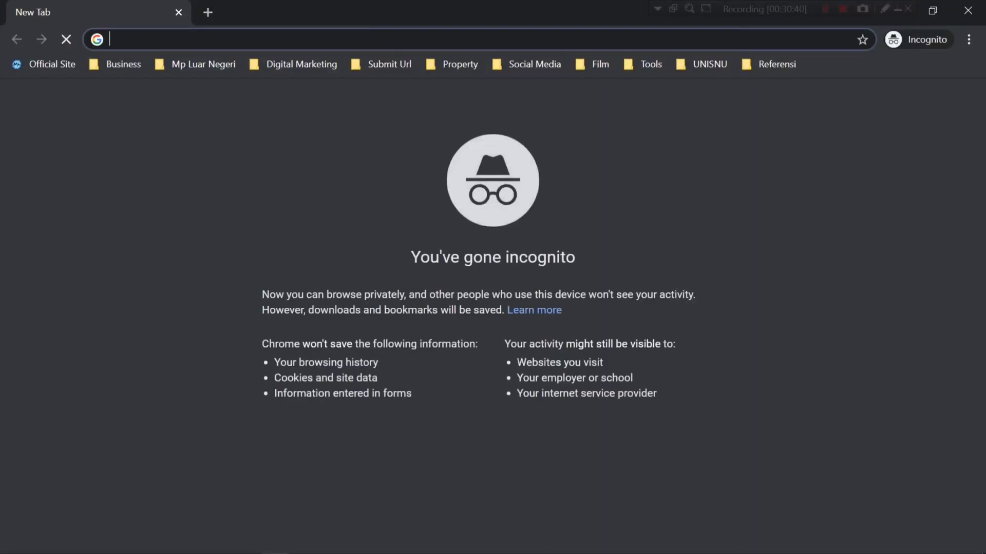
{"action": "type", "text": "google.co.id"}
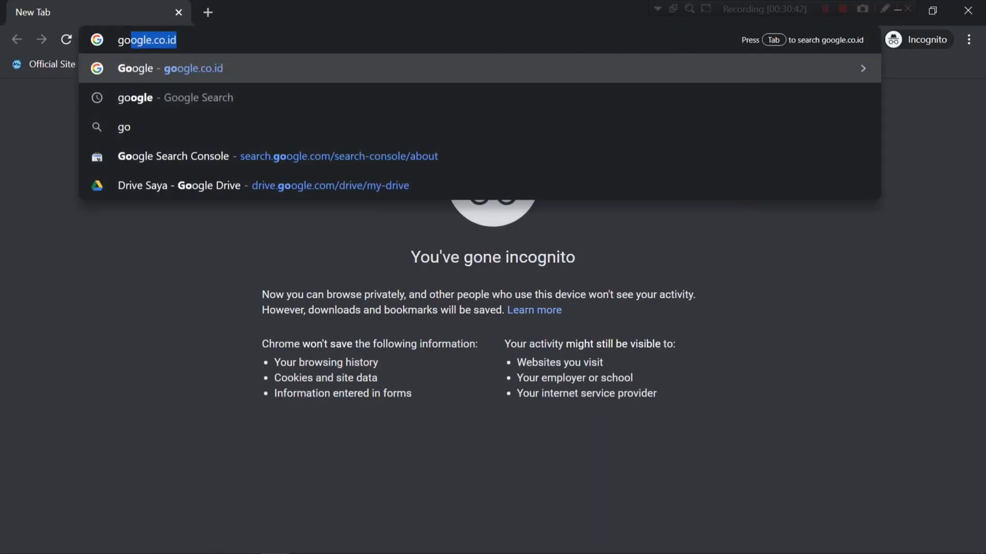
{"action": "key", "text": "Return"}
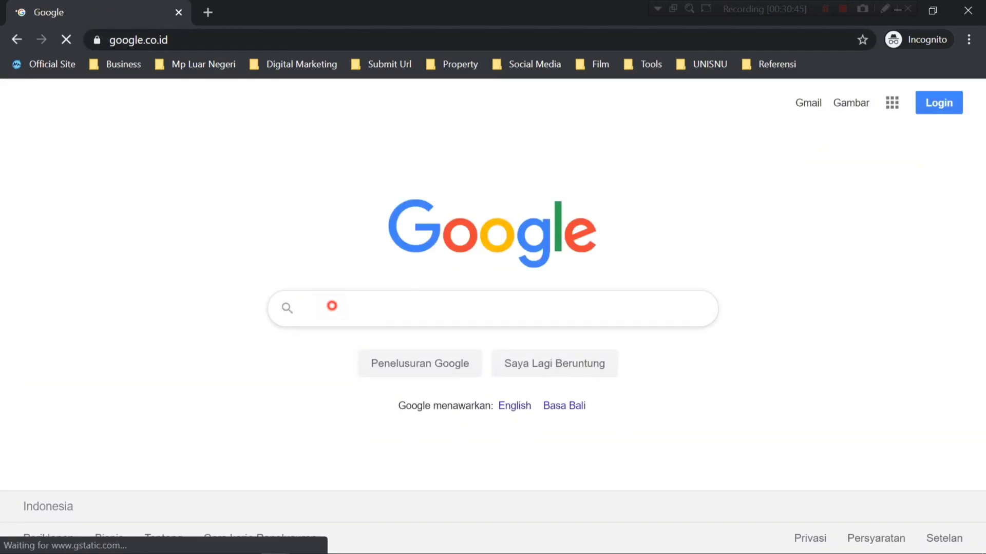
{"action": "left_click", "coordinate": [644, 91]}
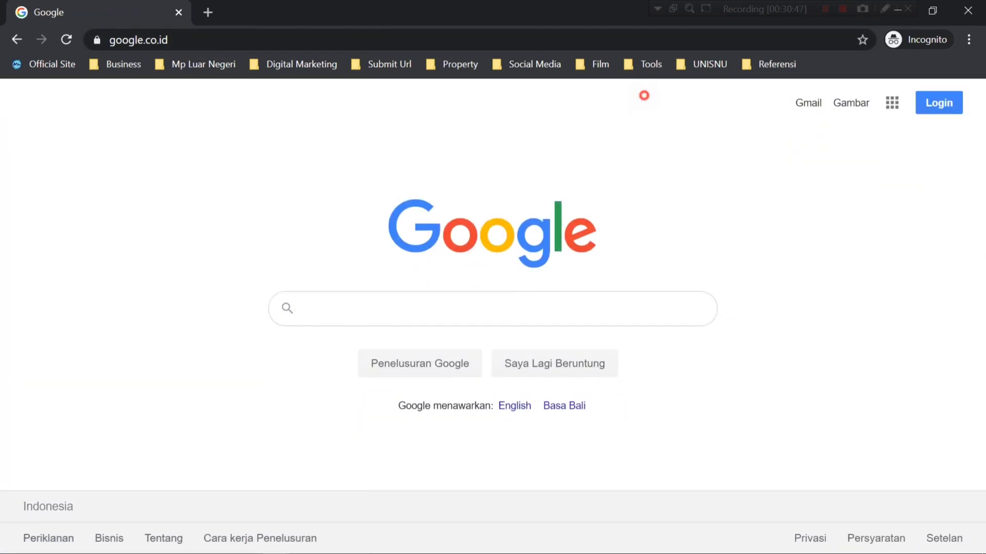
Search Google for "jual tas selempang tenun" in the incognito window
{"action": "left_click", "coordinate": [491, 303]}
{"action": "type", "text": "jual tas"}
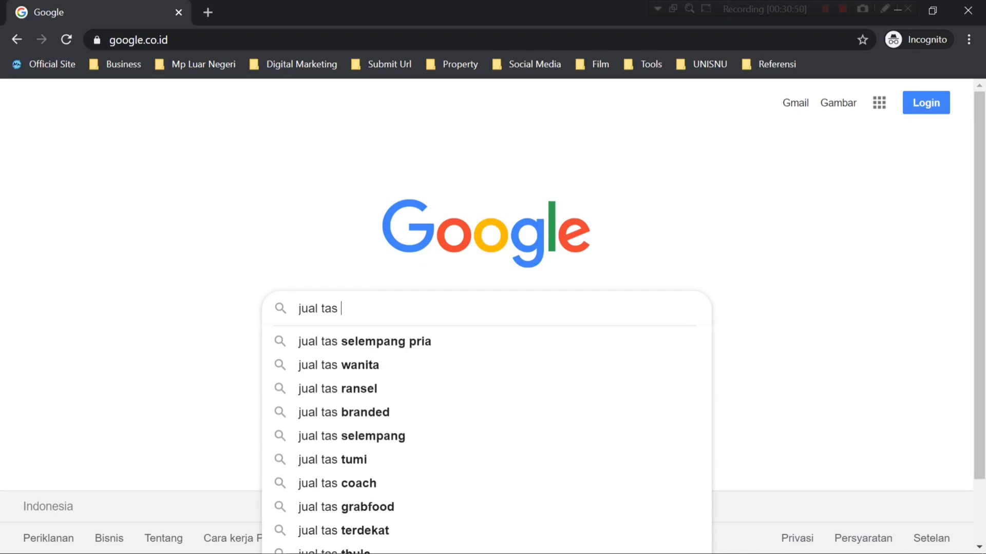
{"action": "mouse_move", "coordinate": [275, 544]}
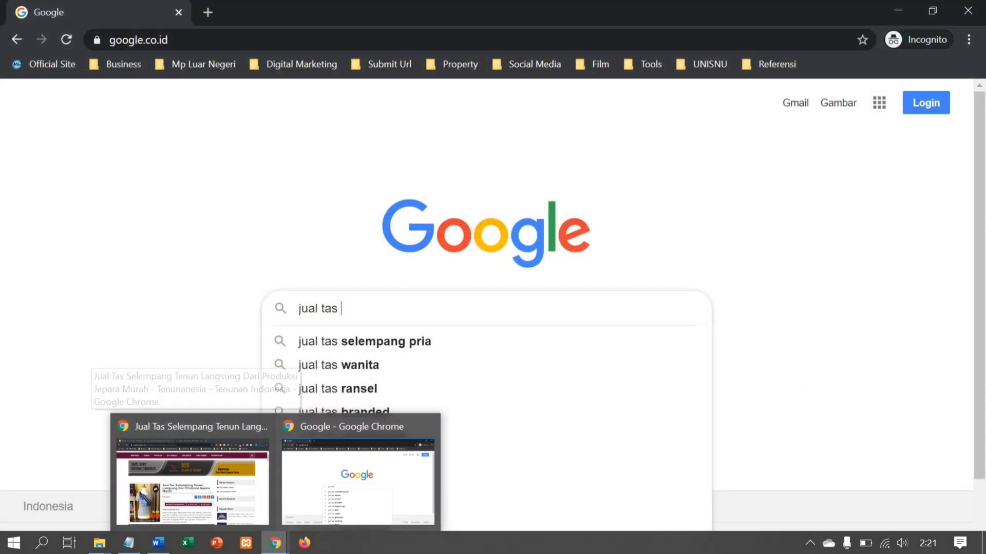
{"action": "type", "text": "se"}
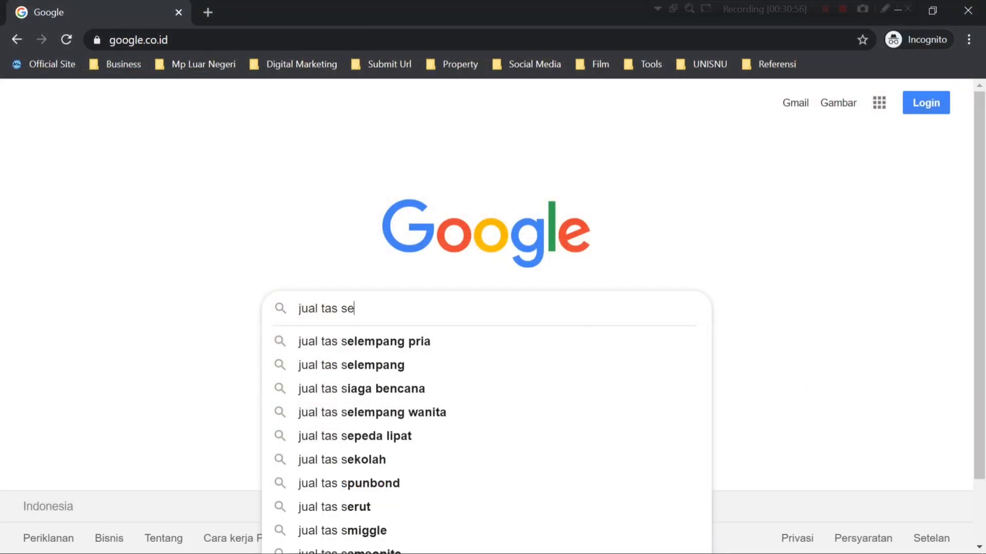
{"action": "type", "text": "lempang tenun"}
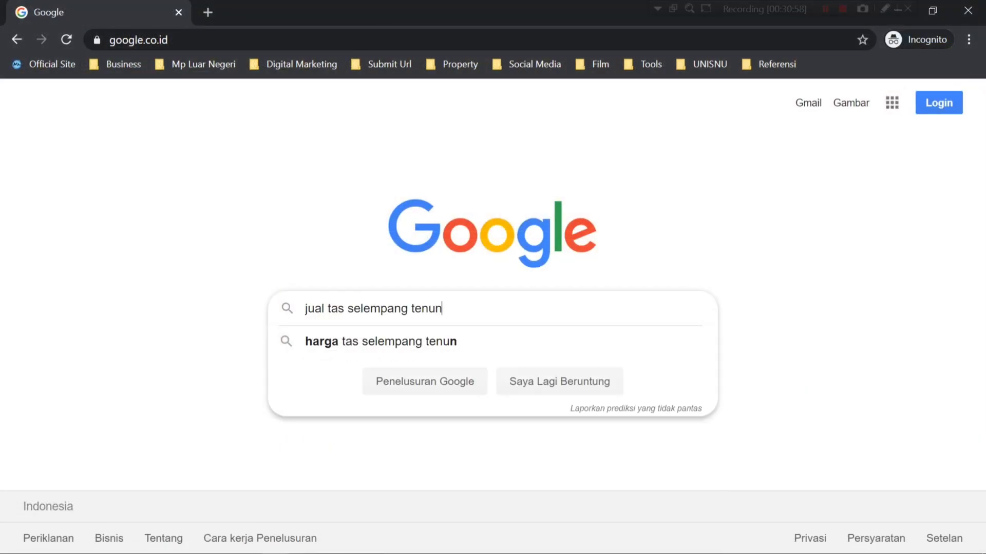
{"action": "key", "text": "Return"}
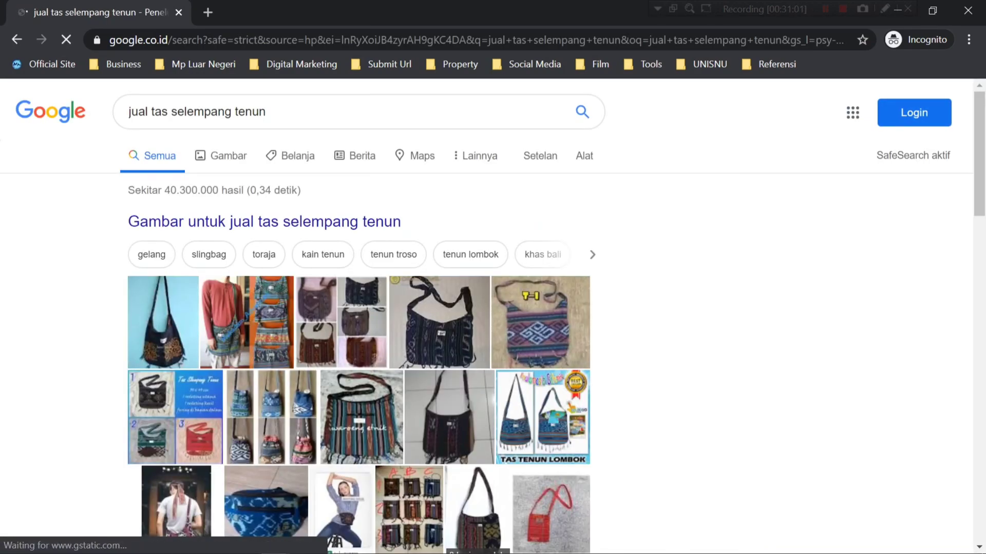
Examine the first page of results for the tenunanesia.com sling bag post
{"action": "scroll", "coordinate": [492, 308], "scroll_direction": "down", "scroll_amount": 5}
{"action": "scroll", "coordinate": [359, 334], "scroll_direction": "down", "scroll_amount": 1}
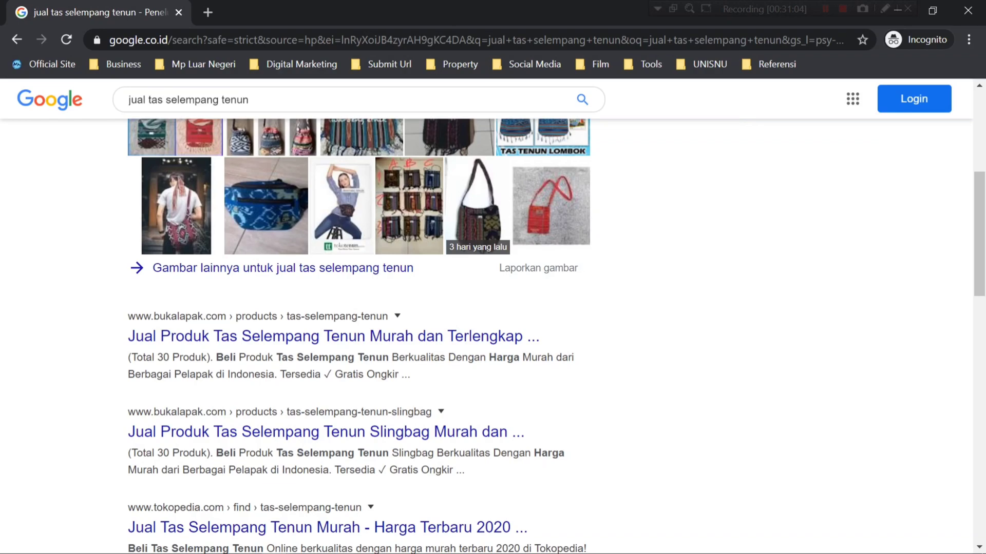
{"action": "scroll", "coordinate": [323, 314], "scroll_direction": "down", "scroll_amount": 6}
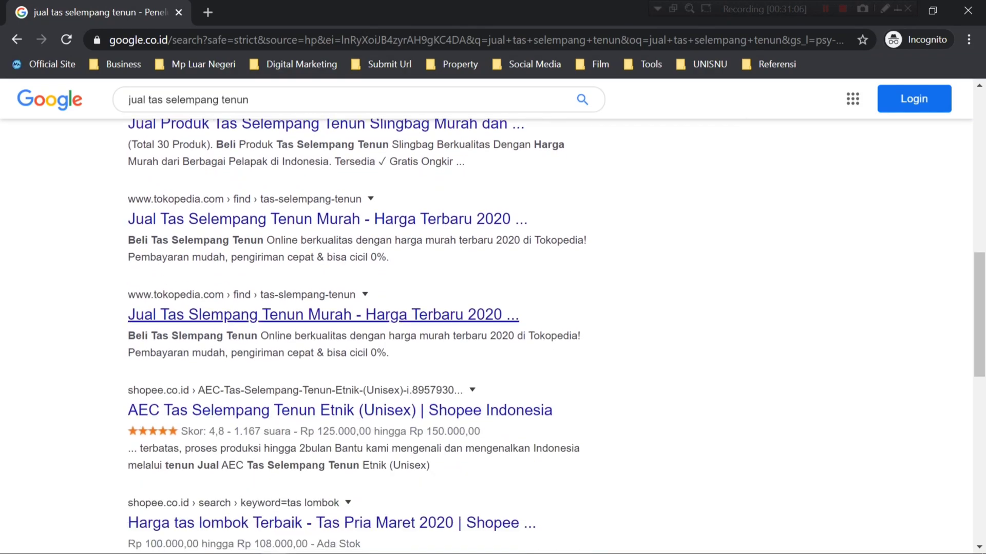
{"action": "scroll", "coordinate": [324, 315], "scroll_direction": "down", "scroll_amount": 6}
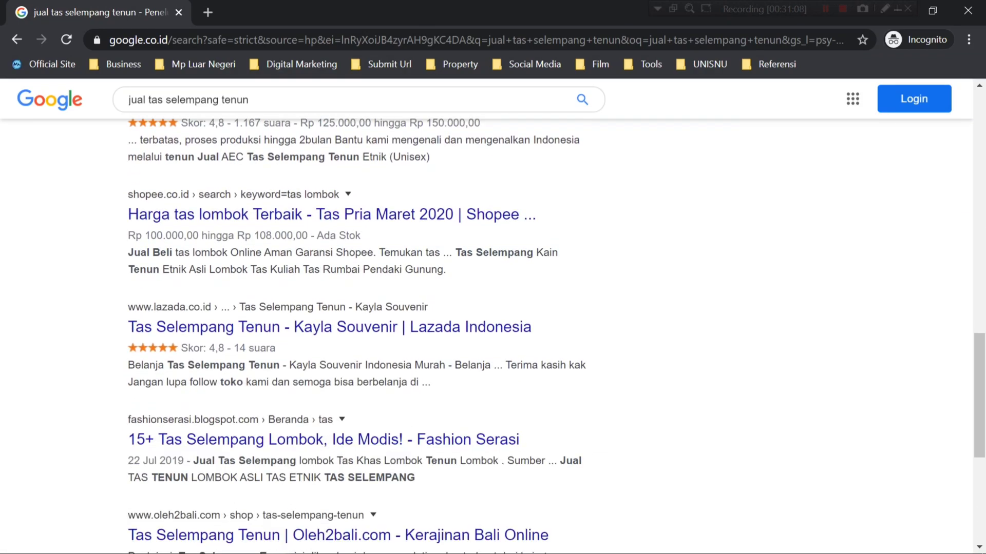
{"action": "scroll", "coordinate": [323, 314], "scroll_direction": "down", "scroll_amount": 6}
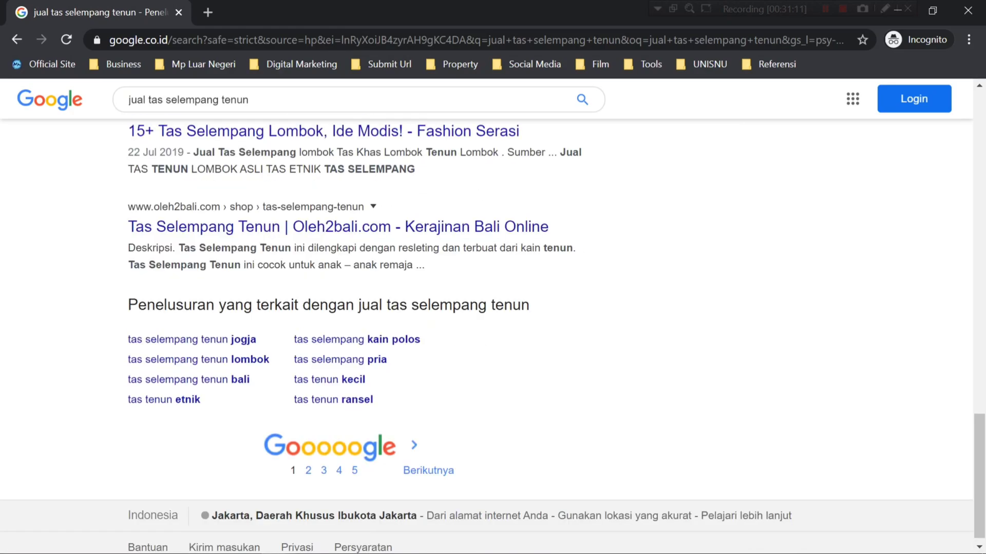
{"action": "scroll", "coordinate": [324, 314], "scroll_direction": "up", "scroll_amount": 20}
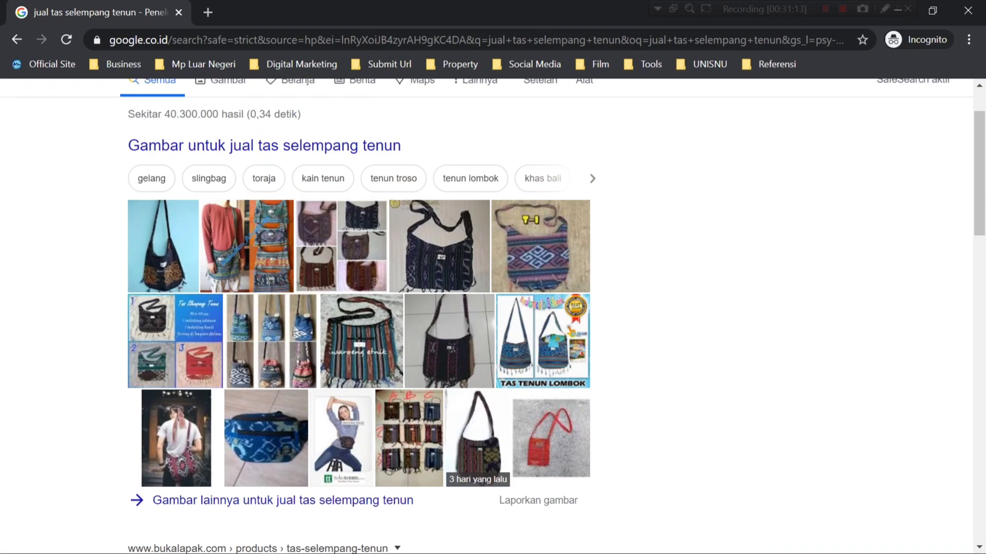
{"action": "scroll", "coordinate": [324, 314], "scroll_direction": "up", "scroll_amount": 3}
{"action": "scroll", "coordinate": [324, 314], "scroll_direction": "down", "scroll_amount": 15}
{"action": "scroll", "coordinate": [429, 403], "scroll_direction": "down", "scroll_amount": 3}
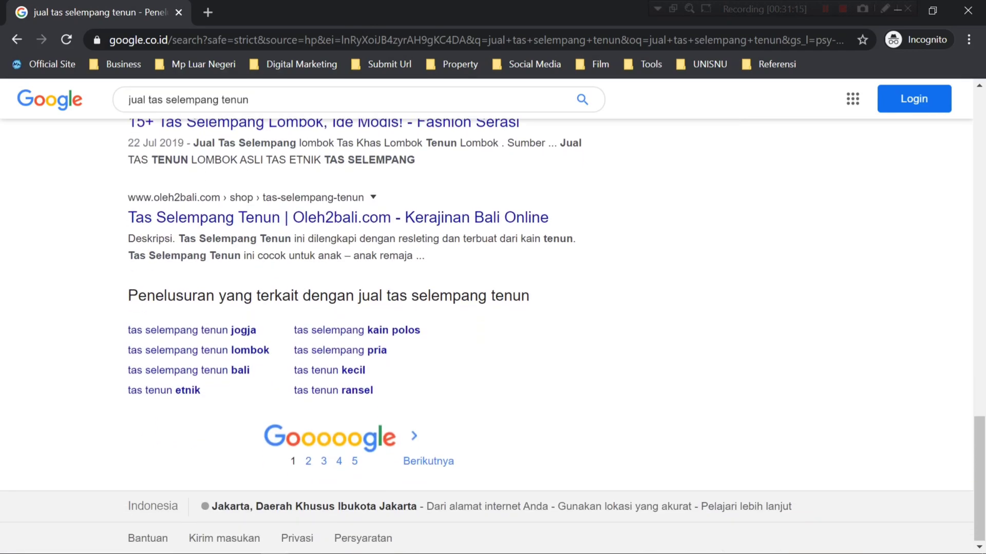
Go to the second page of results and look through it for the tenunanesia.com post
{"action": "left_click", "coordinate": [428, 404]}
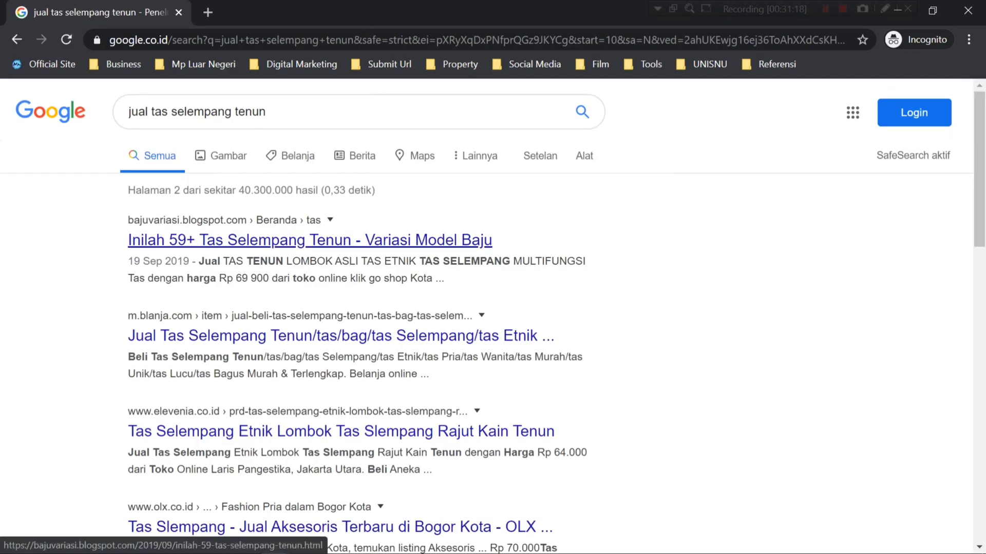
{"action": "scroll", "coordinate": [338, 373], "scroll_direction": "down", "scroll_amount": 3}
{"action": "scroll", "coordinate": [339, 372], "scroll_direction": "down", "scroll_amount": 3}
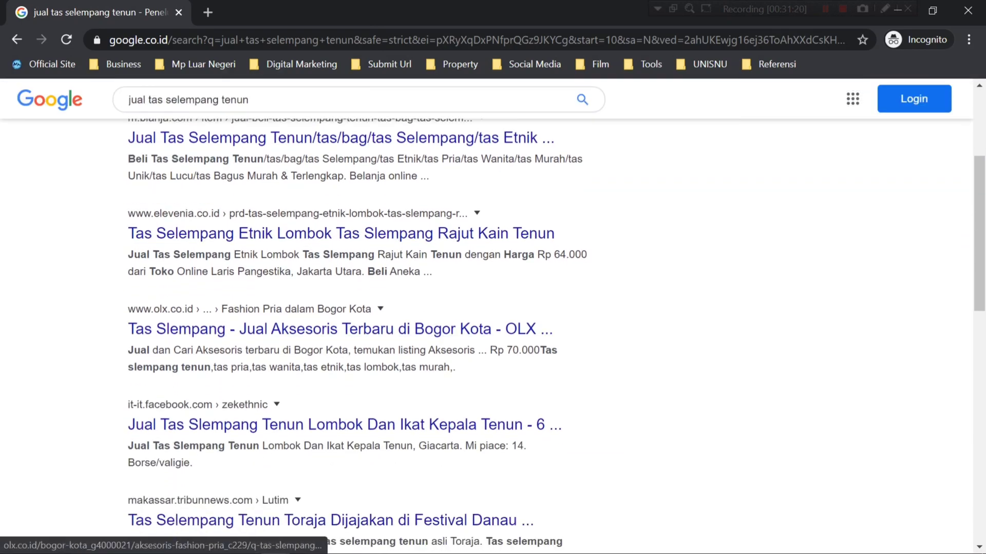
{"action": "scroll", "coordinate": [339, 373], "scroll_direction": "down", "scroll_amount": 3}
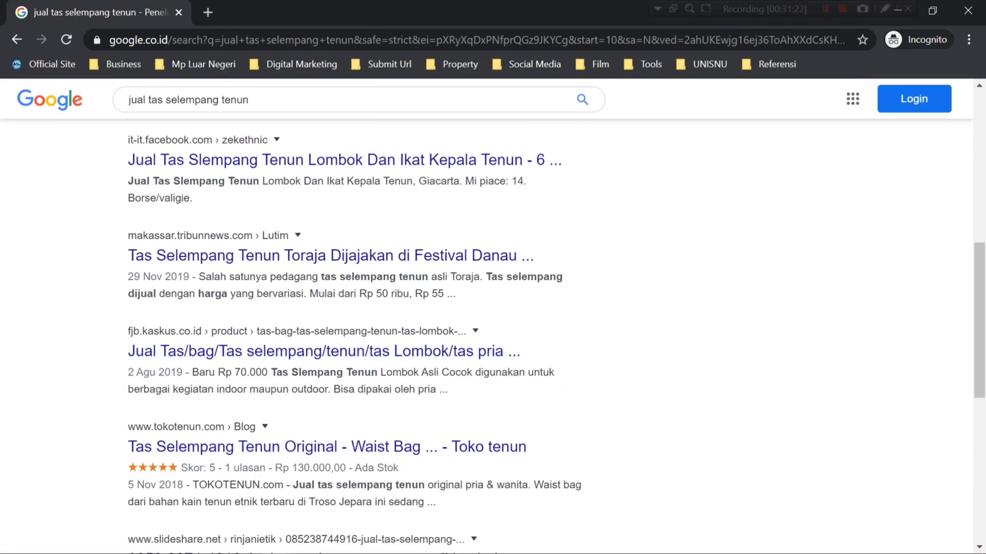
{"action": "scroll", "coordinate": [338, 373], "scroll_direction": "down", "scroll_amount": 2}
{"action": "scroll", "coordinate": [339, 373], "scroll_direction": "down", "scroll_amount": 6}
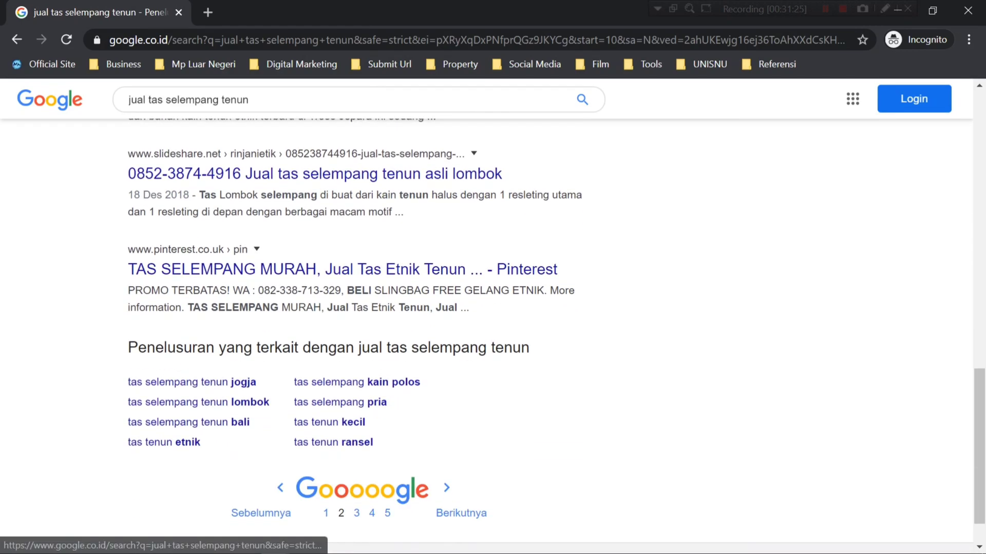
Go to the third results page, locate the tenunanesia.com sling bag post and check its title, age and description
{"action": "left_click", "coordinate": [471, 460]}
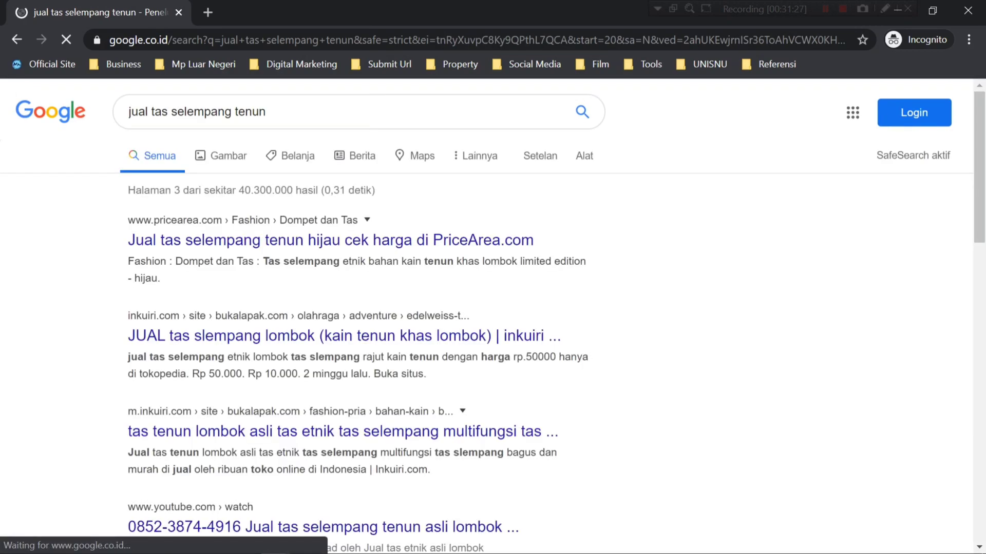
{"action": "scroll", "coordinate": [339, 359], "scroll_direction": "down", "scroll_amount": 7}
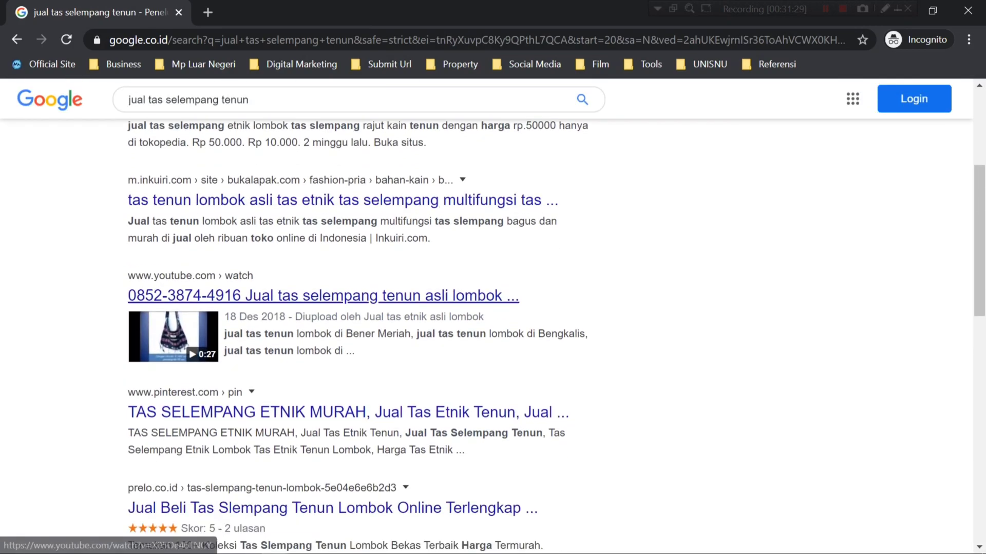
{"action": "scroll", "coordinate": [339, 359], "scroll_direction": "down", "scroll_amount": 4}
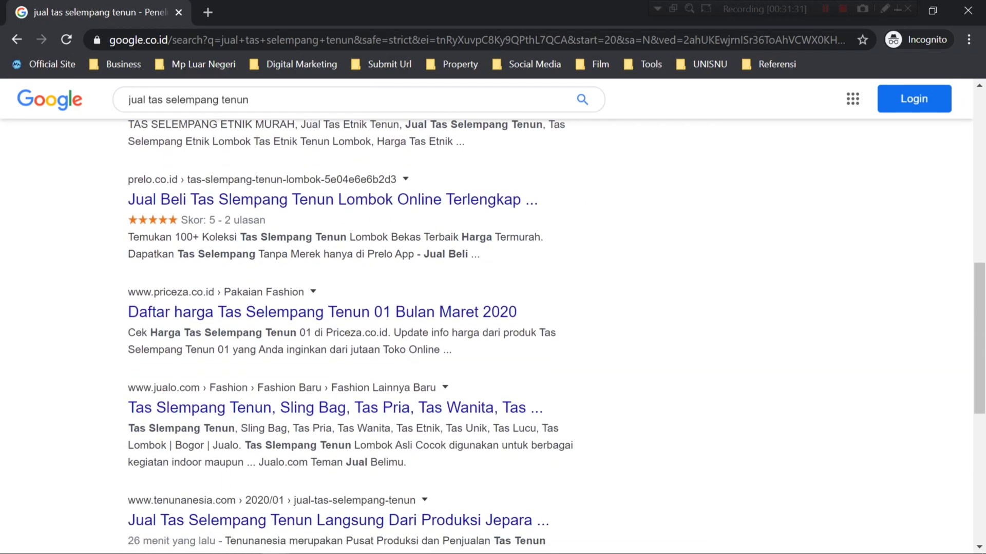
{"action": "scroll", "coordinate": [339, 309], "scroll_direction": "down", "scroll_amount": 3}
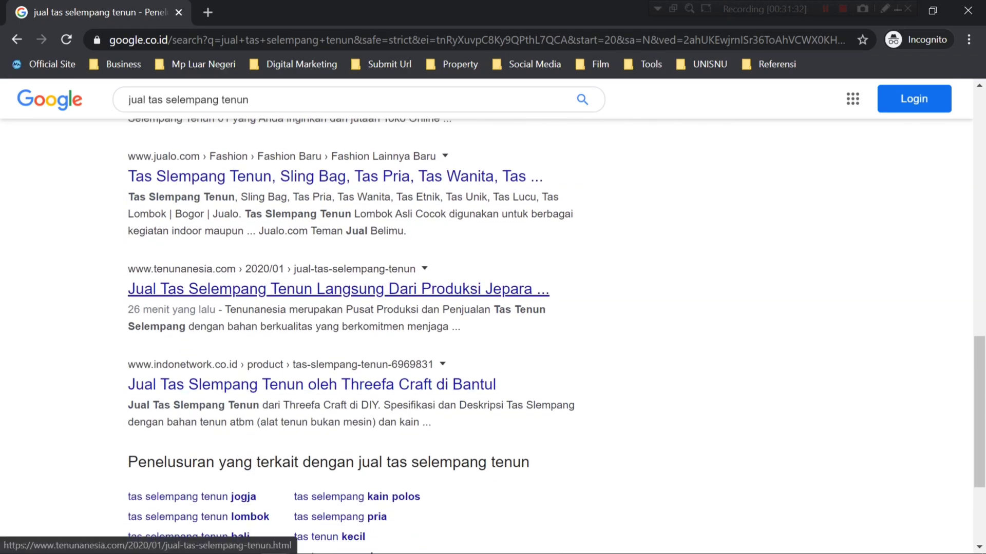
{"action": "left_click_drag", "start_coordinate": [111, 254], "coordinate": [460, 327]}
{"action": "left_click", "coordinate": [593, 283]}
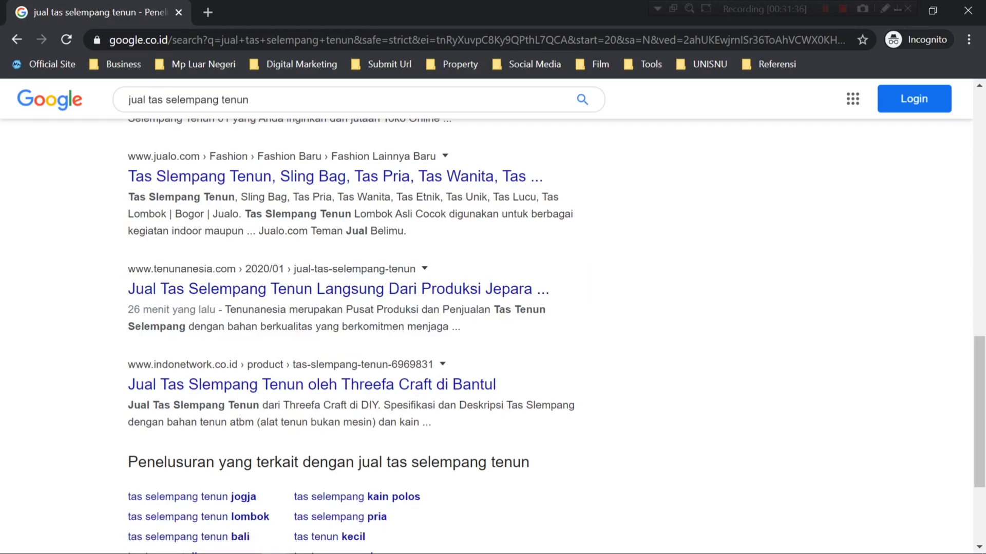
{"action": "double_click", "coordinate": [133, 310]}
{"action": "left_click", "coordinate": [94, 291]}
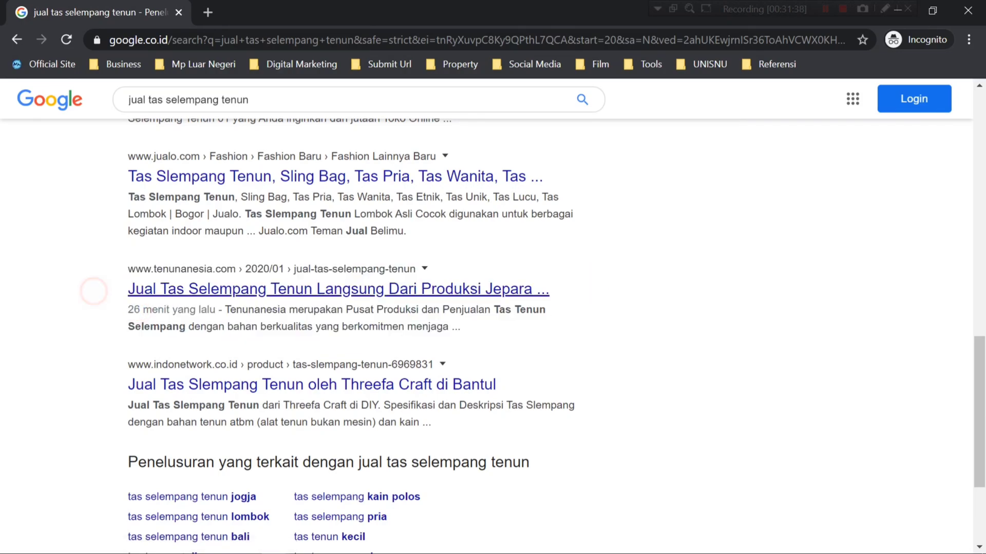
Examine where the tenunanesia.com post ranks among the competing listings on the third results page
{"action": "scroll", "coordinate": [94, 292], "scroll_direction": "down", "scroll_amount": 3}
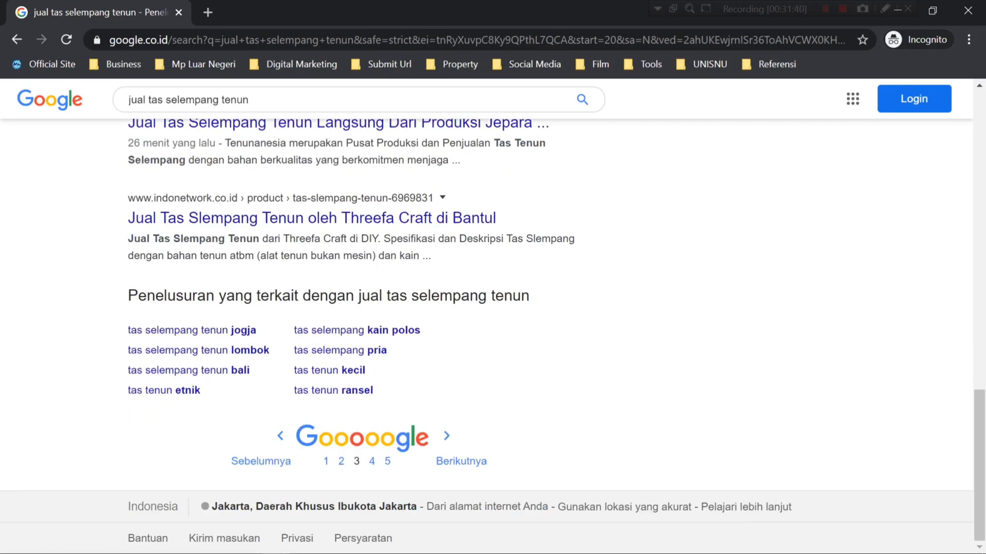
{"action": "scroll", "coordinate": [493, 316], "scroll_direction": "up", "scroll_amount": 15}
{"action": "scroll", "coordinate": [493, 316], "scroll_direction": "down", "scroll_amount": 3}
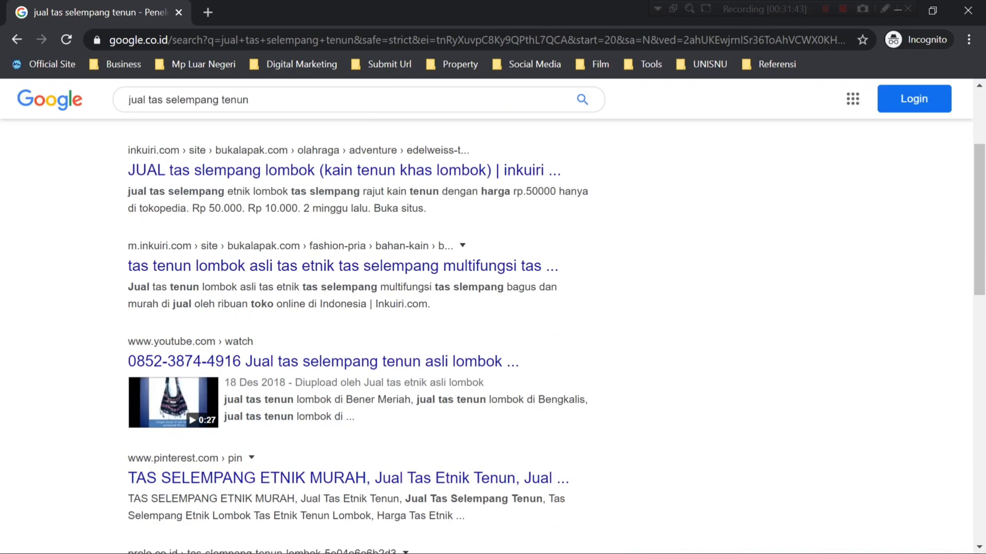
{"action": "scroll", "coordinate": [359, 334], "scroll_direction": "down", "scroll_amount": 9}
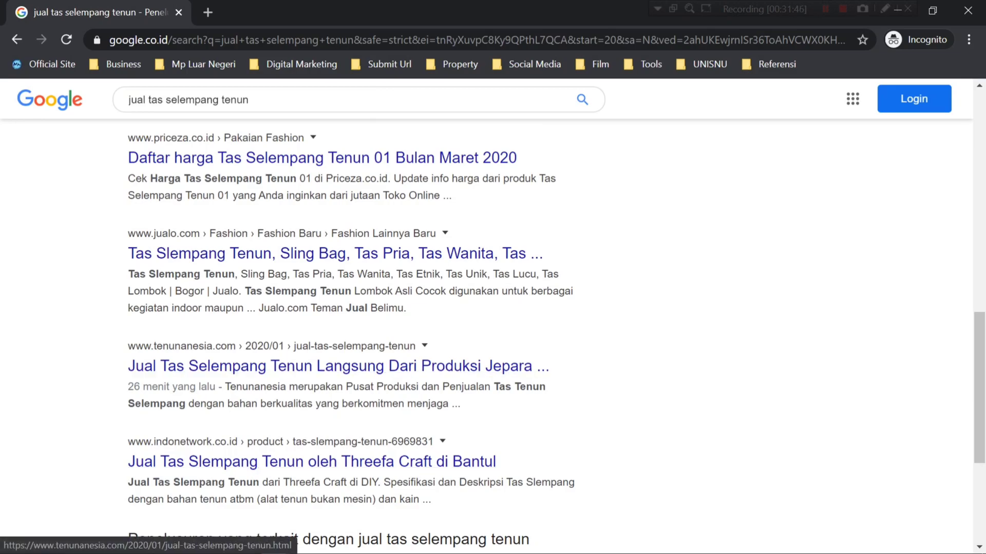
{"action": "scroll", "coordinate": [359, 334], "scroll_direction": "up", "scroll_amount": 7}
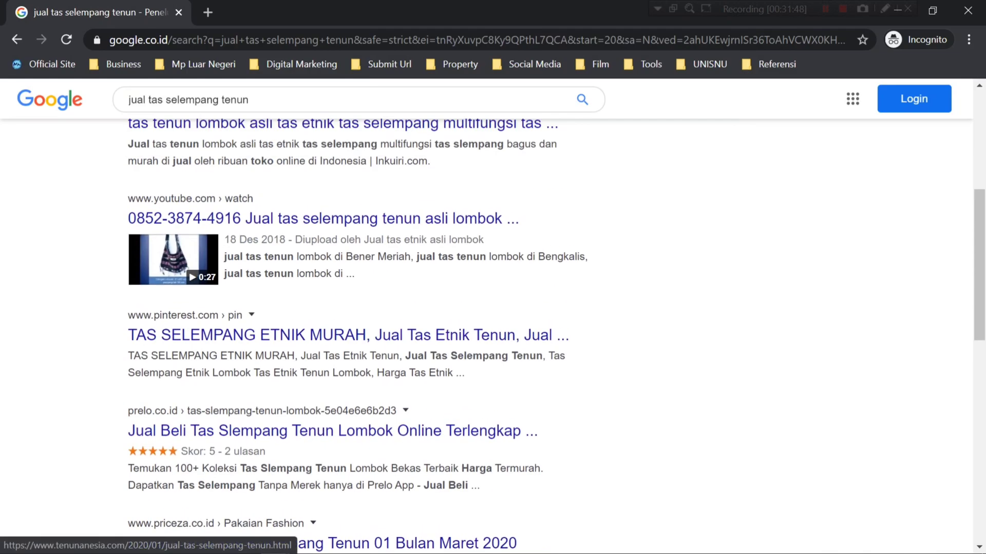
{"action": "scroll", "coordinate": [360, 334], "scroll_direction": "down", "scroll_amount": 6}
{"action": "scroll", "coordinate": [360, 334], "scroll_direction": "up", "scroll_amount": 2}
{"action": "scroll", "coordinate": [359, 334], "scroll_direction": "up", "scroll_amount": 8}
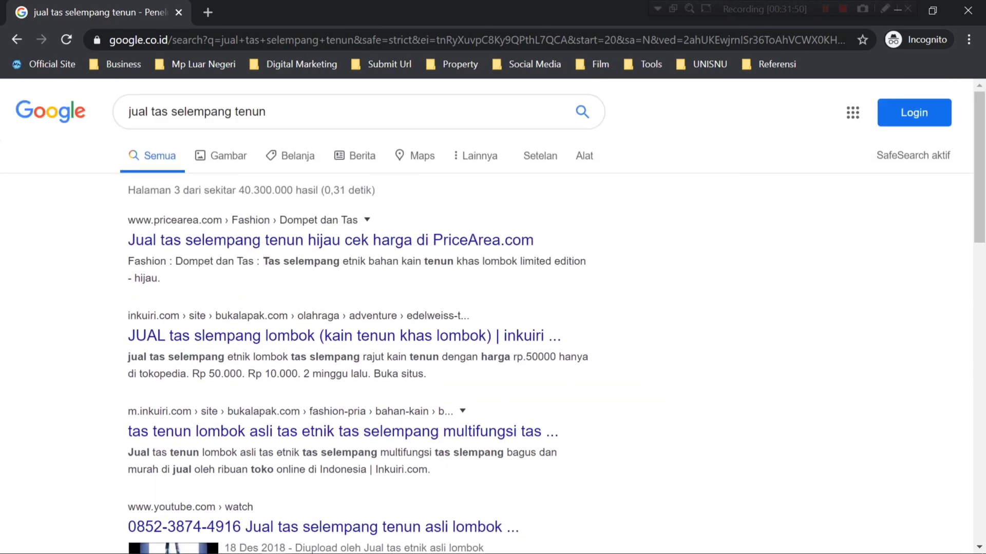
{"action": "scroll", "coordinate": [360, 333], "scroll_direction": "down", "scroll_amount": 8}
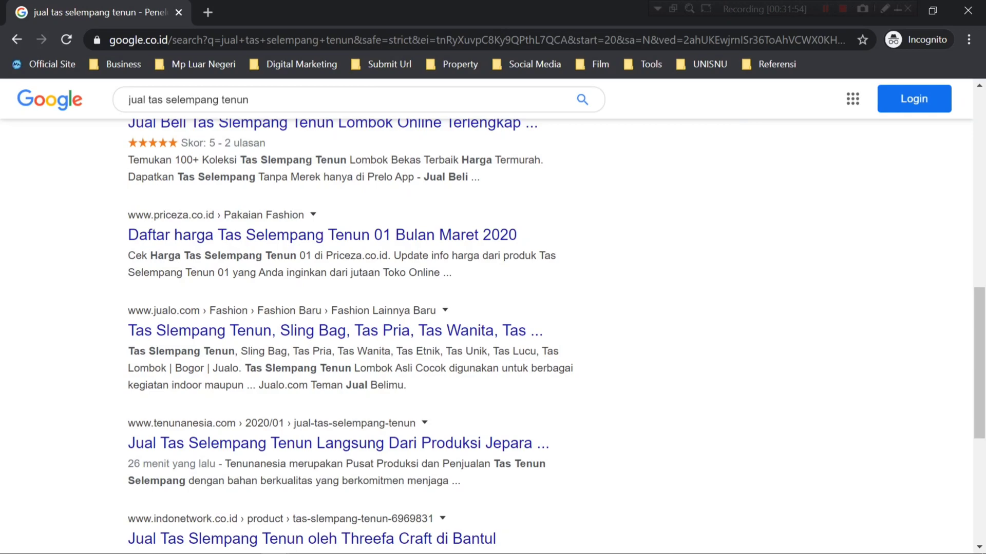
{"action": "scroll", "coordinate": [360, 334], "scroll_direction": "down", "scroll_amount": 5}
{"action": "scroll", "coordinate": [360, 334], "scroll_direction": "up", "scroll_amount": 3}
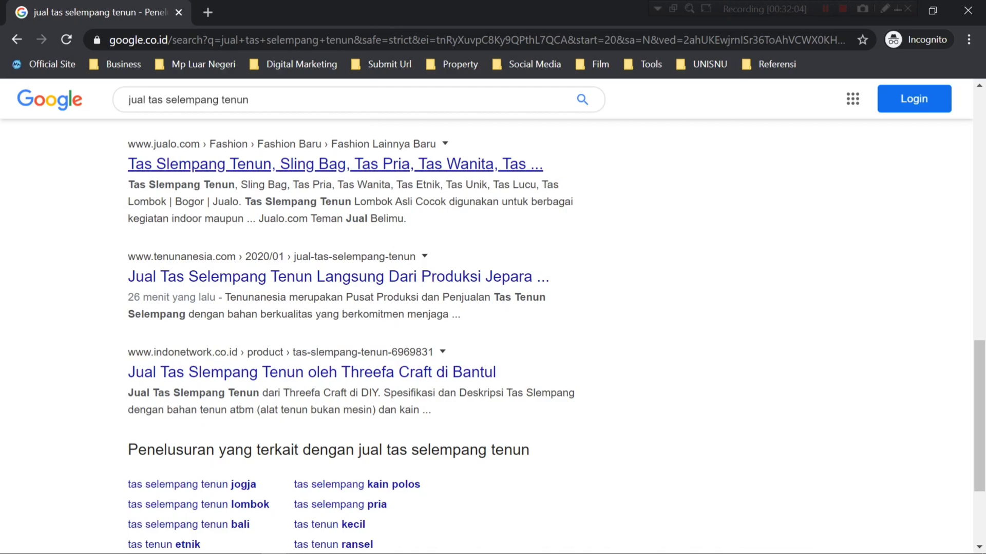
{"action": "scroll", "coordinate": [359, 308], "scroll_direction": "down", "scroll_amount": 3}
{"action": "scroll", "coordinate": [339, 200], "scroll_direction": "up", "scroll_amount": 2}
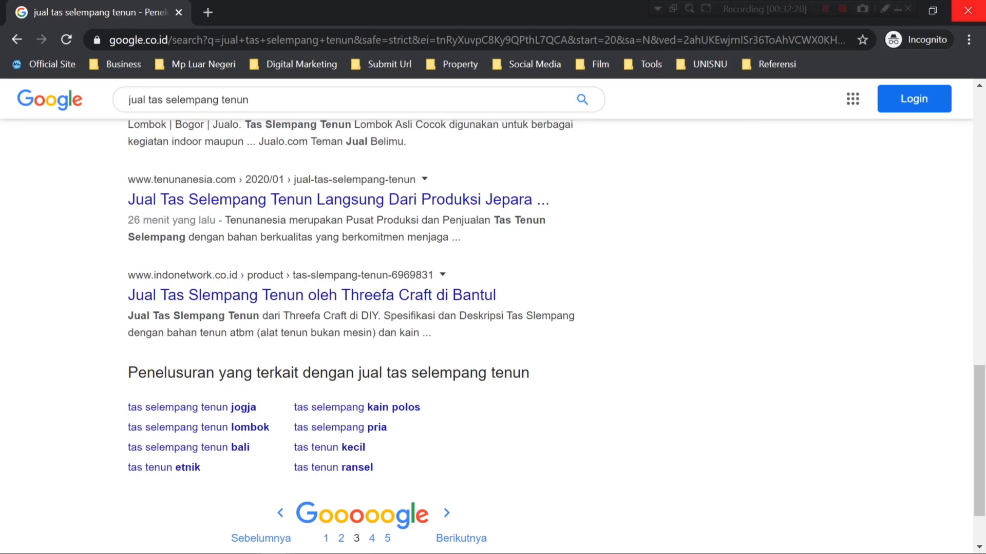
Close the incognito window and the duplicate sling bag post tab, and return to the remaining post's product description
{"action": "left_click", "coordinate": [967, 10]}
{"action": "scroll", "coordinate": [485, 328], "scroll_direction": "up", "scroll_amount": 3}
{"action": "left_click", "coordinate": [132, 3]}
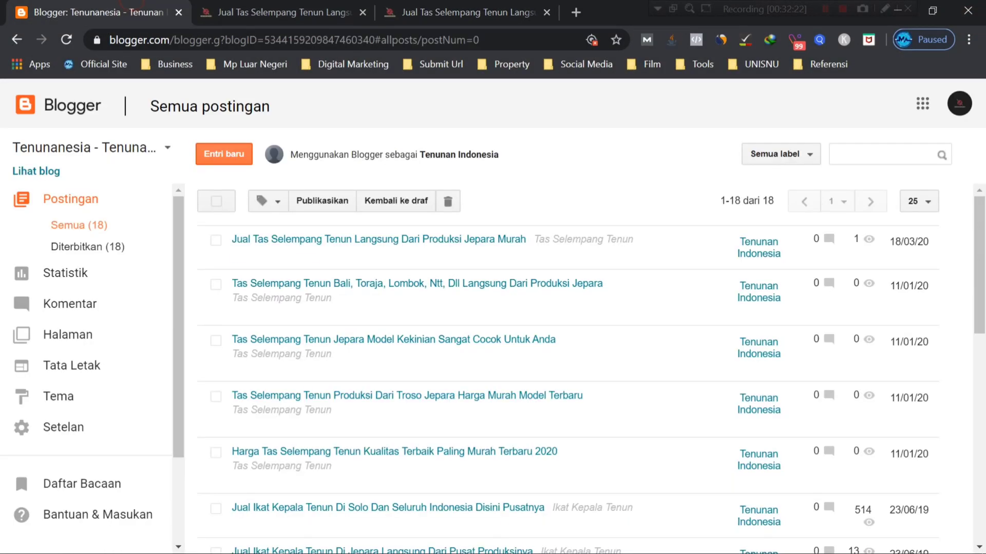
{"action": "scroll", "coordinate": [410, 456], "scroll_direction": "down", "scroll_amount": 1}
{"action": "scroll", "coordinate": [410, 451], "scroll_direction": "up", "scroll_amount": 1}
{"action": "left_click", "coordinate": [213, 2]}
{"action": "left_click", "coordinate": [434, 5]}
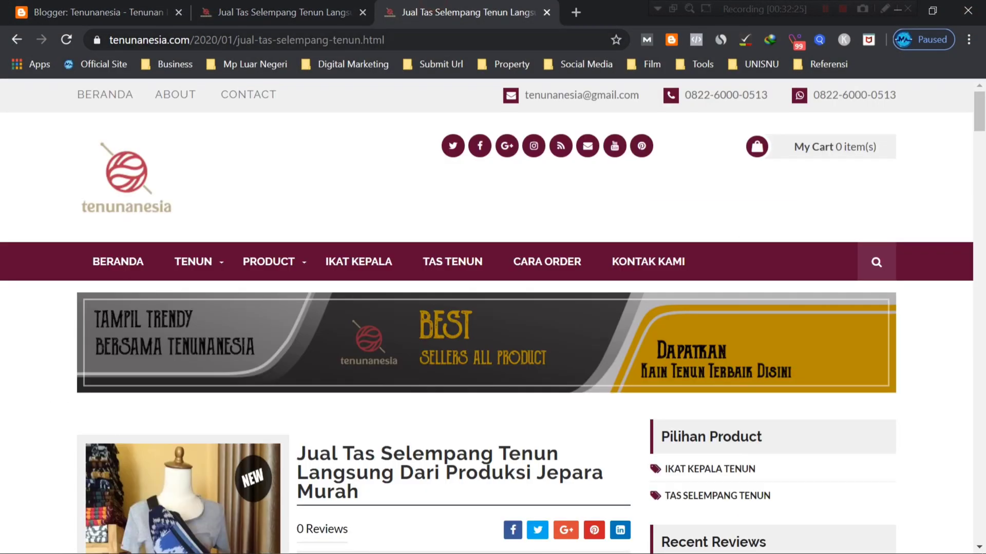
{"action": "left_click", "coordinate": [547, 11]}
{"action": "scroll", "coordinate": [485, 316], "scroll_direction": "up", "scroll_amount": 20}
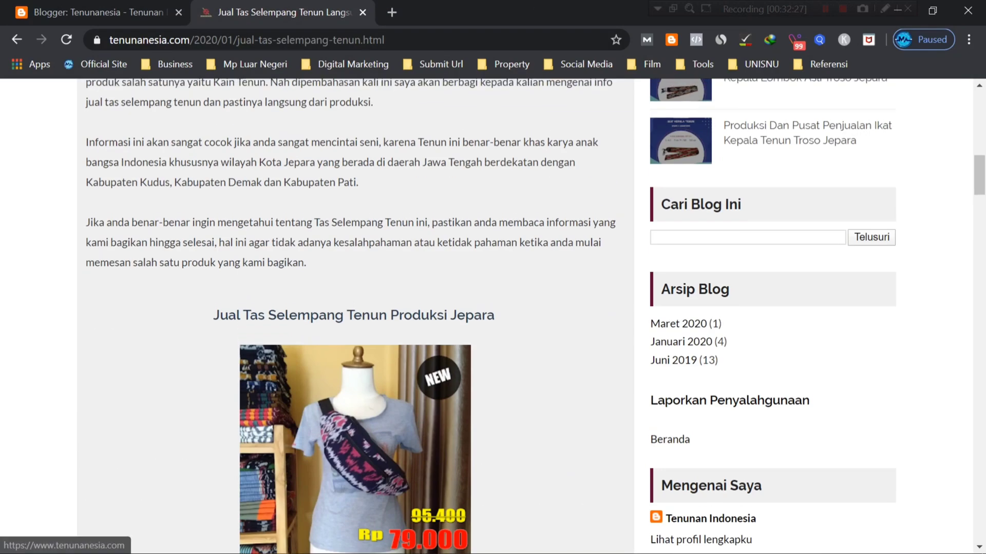
{"action": "scroll", "coordinate": [485, 316], "scroll_direction": "down", "scroll_amount": 5}
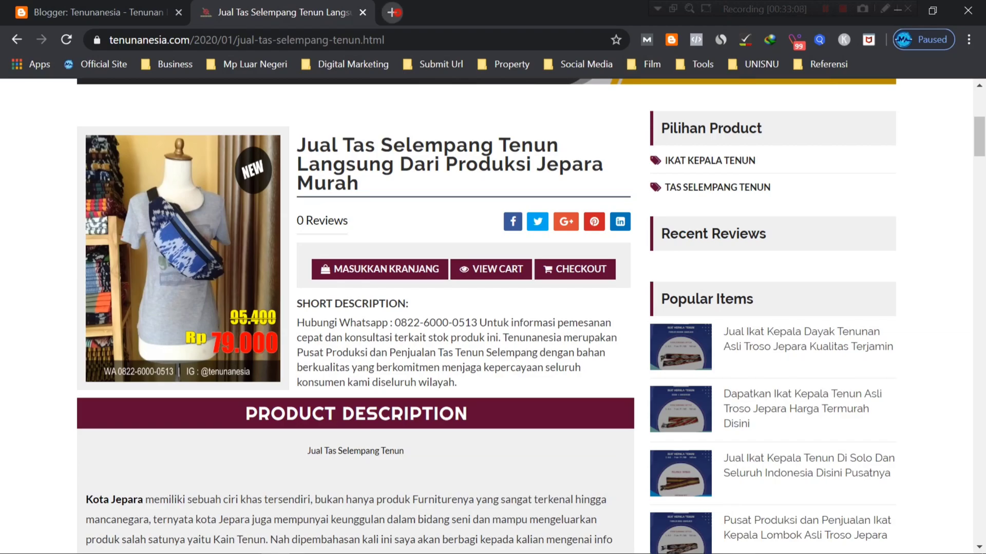
Open the author's personal website in a new tab
{"action": "left_click", "coordinate": [392, 12]}
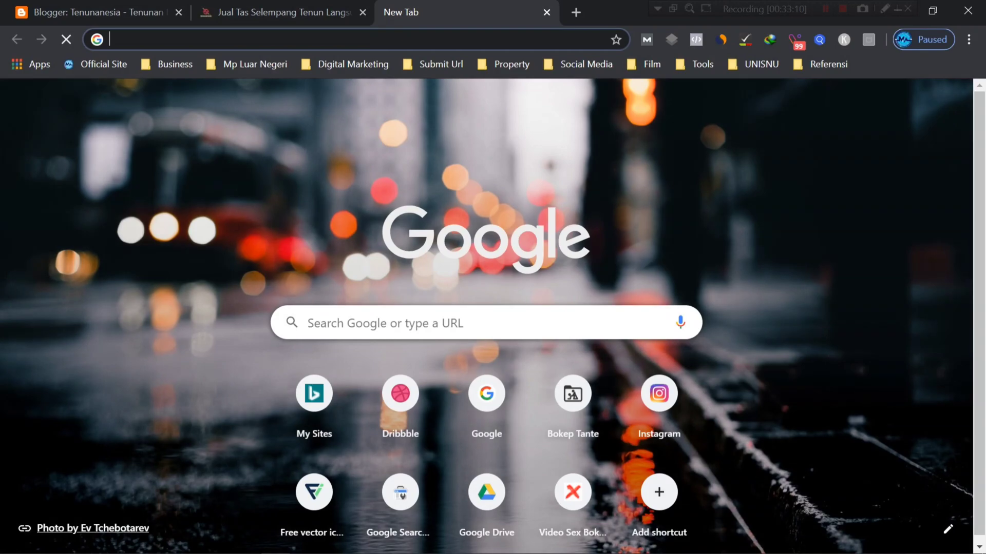
{"action": "type", "text": "muhama"}
{"action": "key", "text": "Right"}
{"action": "key", "text": "Return"}
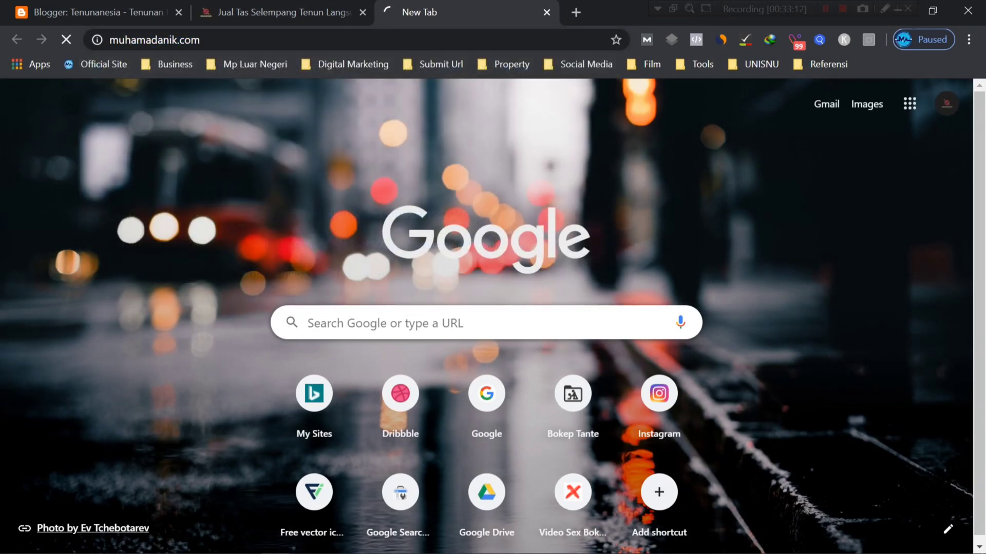